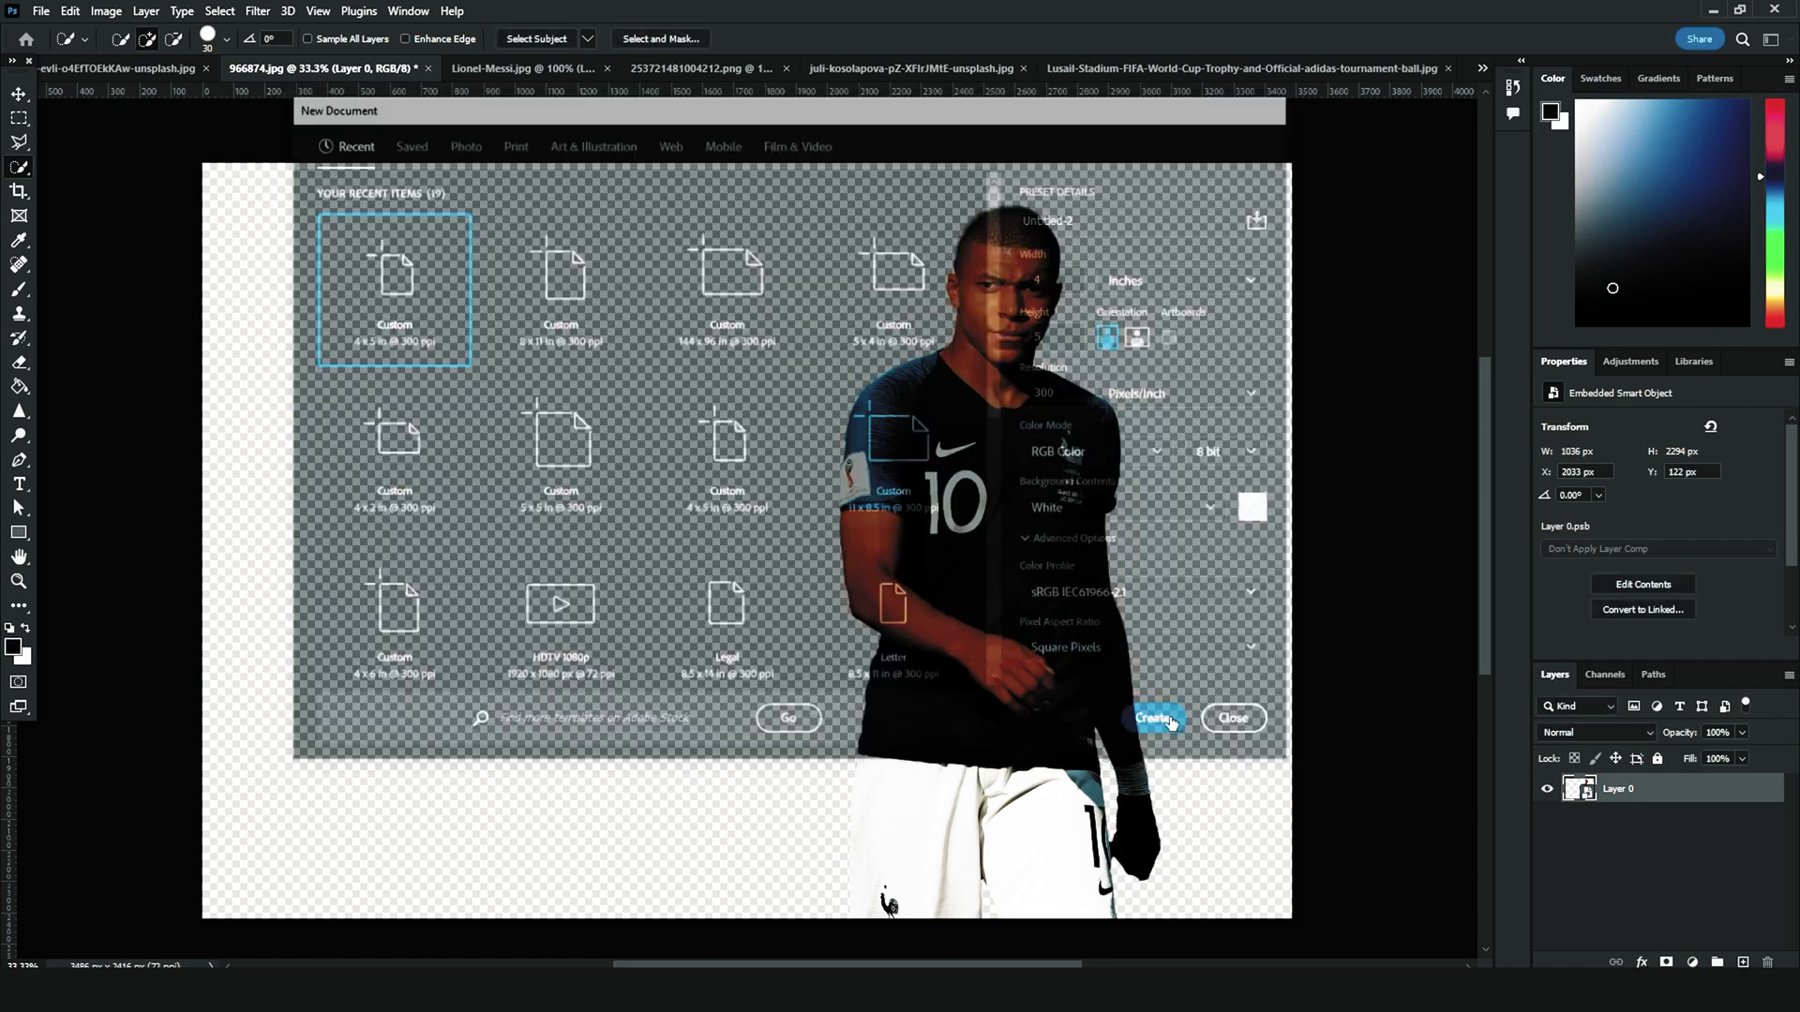
Step: Copy the player cutouts from 966874.jpg and Lionel-Messi.jpg into the new Untitled-2 document and place them on the canvas
{"action": "left_click", "coordinate": [21, 93]}
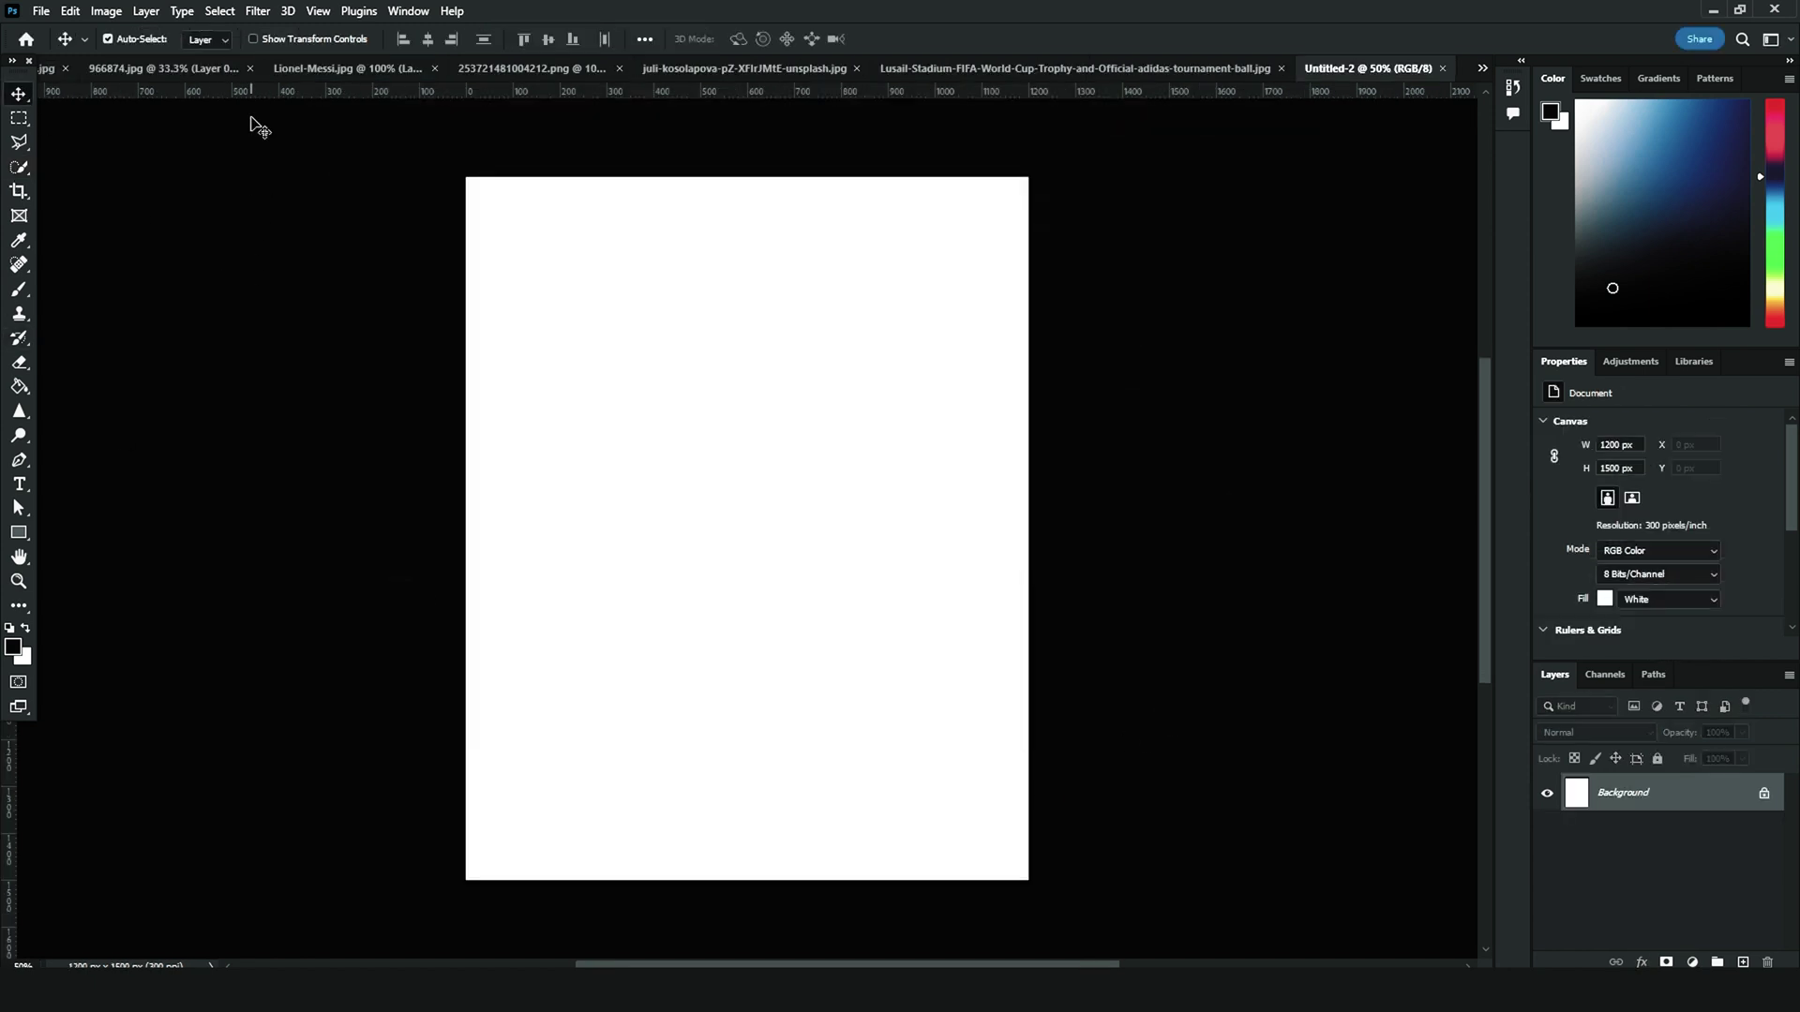
{"action": "left_click", "coordinate": [167, 68]}
{"action": "left_click_drag", "start_coordinate": [1002, 346], "coordinate": [1204, 199]}
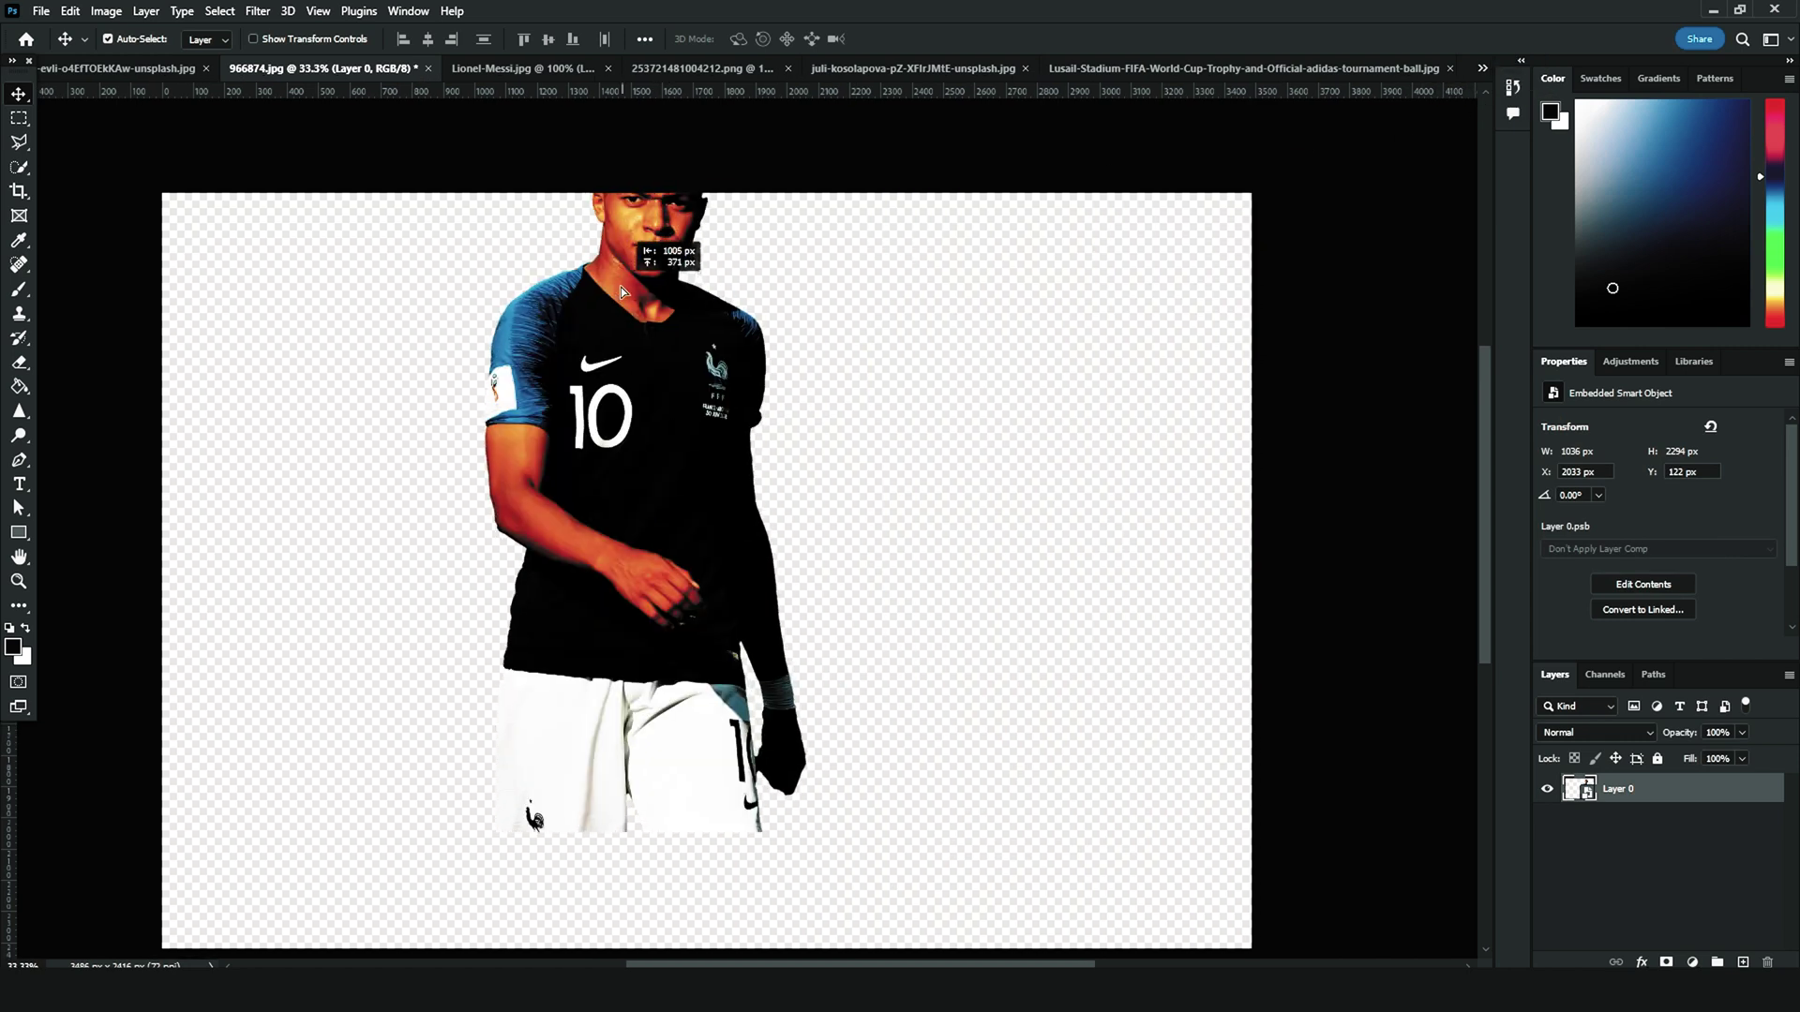
{"action": "left_click_drag", "start_coordinate": [621, 286], "coordinate": [783, 386]}
{"action": "left_click", "coordinate": [1271, 515]}
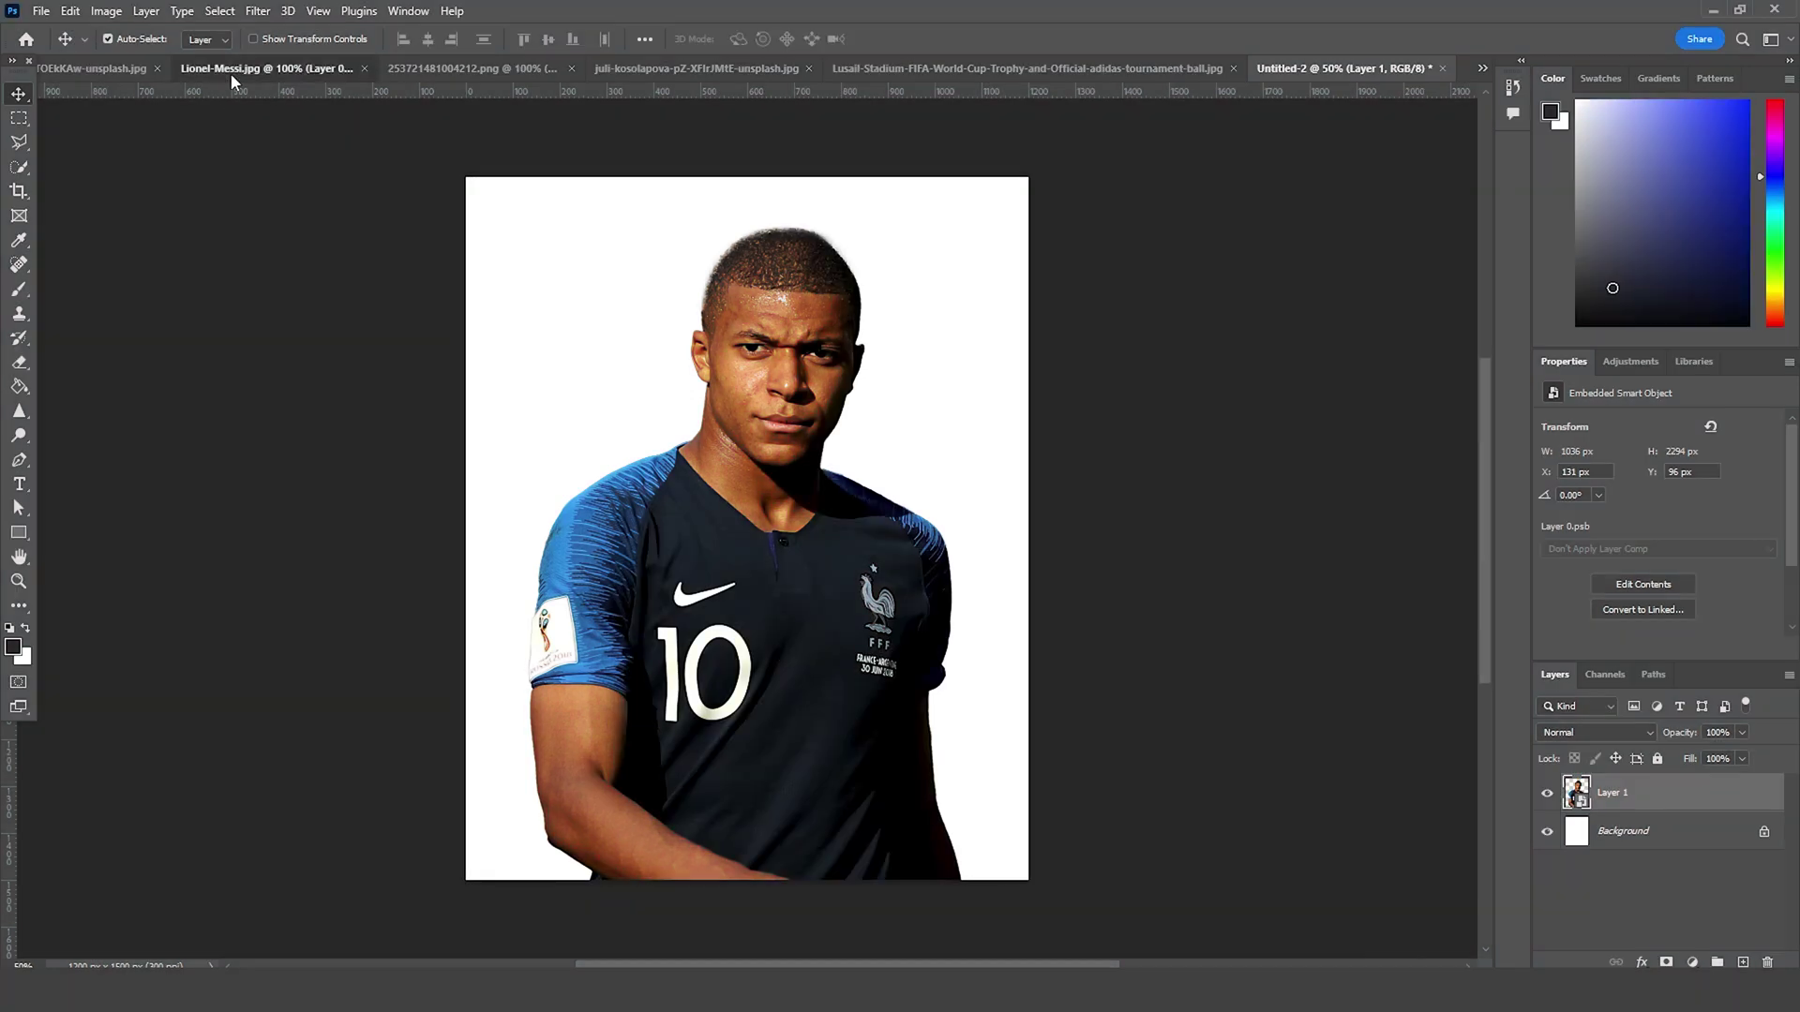
{"action": "left_click", "coordinate": [218, 67]}
{"action": "left_click_drag", "start_coordinate": [740, 254], "coordinate": [783, 660]}
Step: Convert Layer 2 and Layer 1 each into a smart object
{"action": "right_click", "coordinate": [1668, 803]}
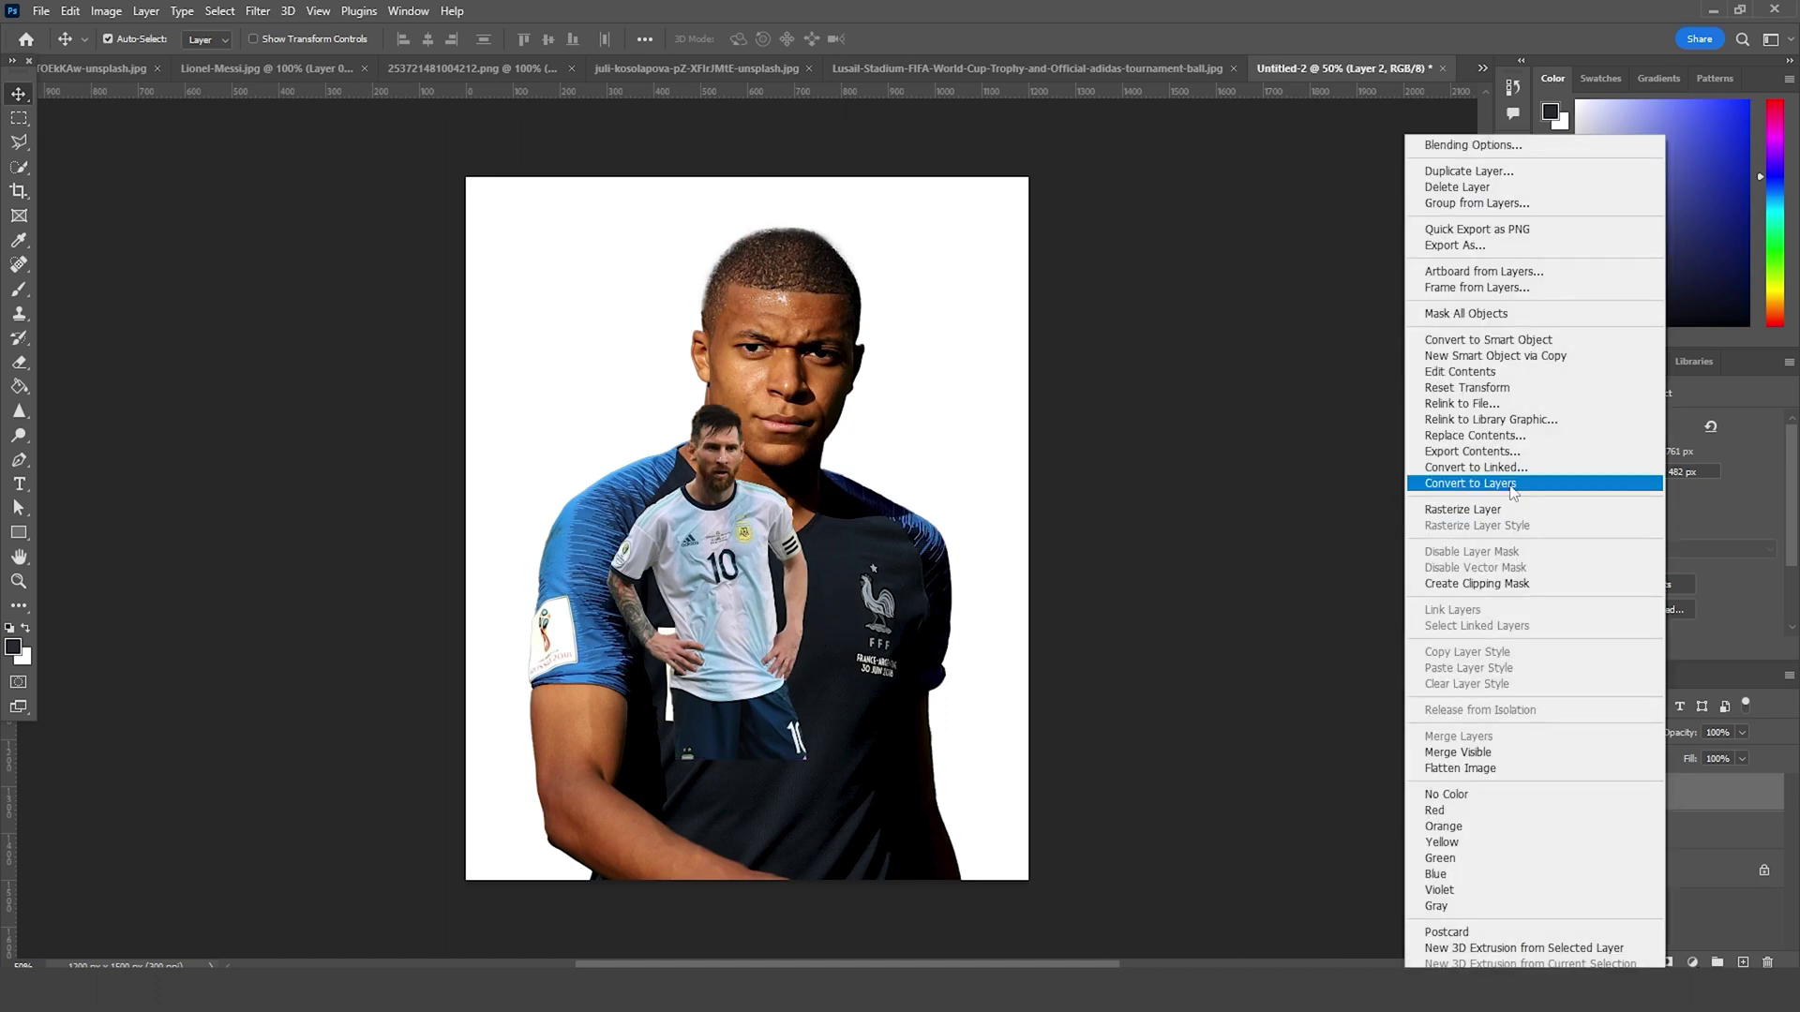
{"action": "left_click", "coordinate": [1491, 339]}
{"action": "left_click", "coordinate": [1620, 831]}
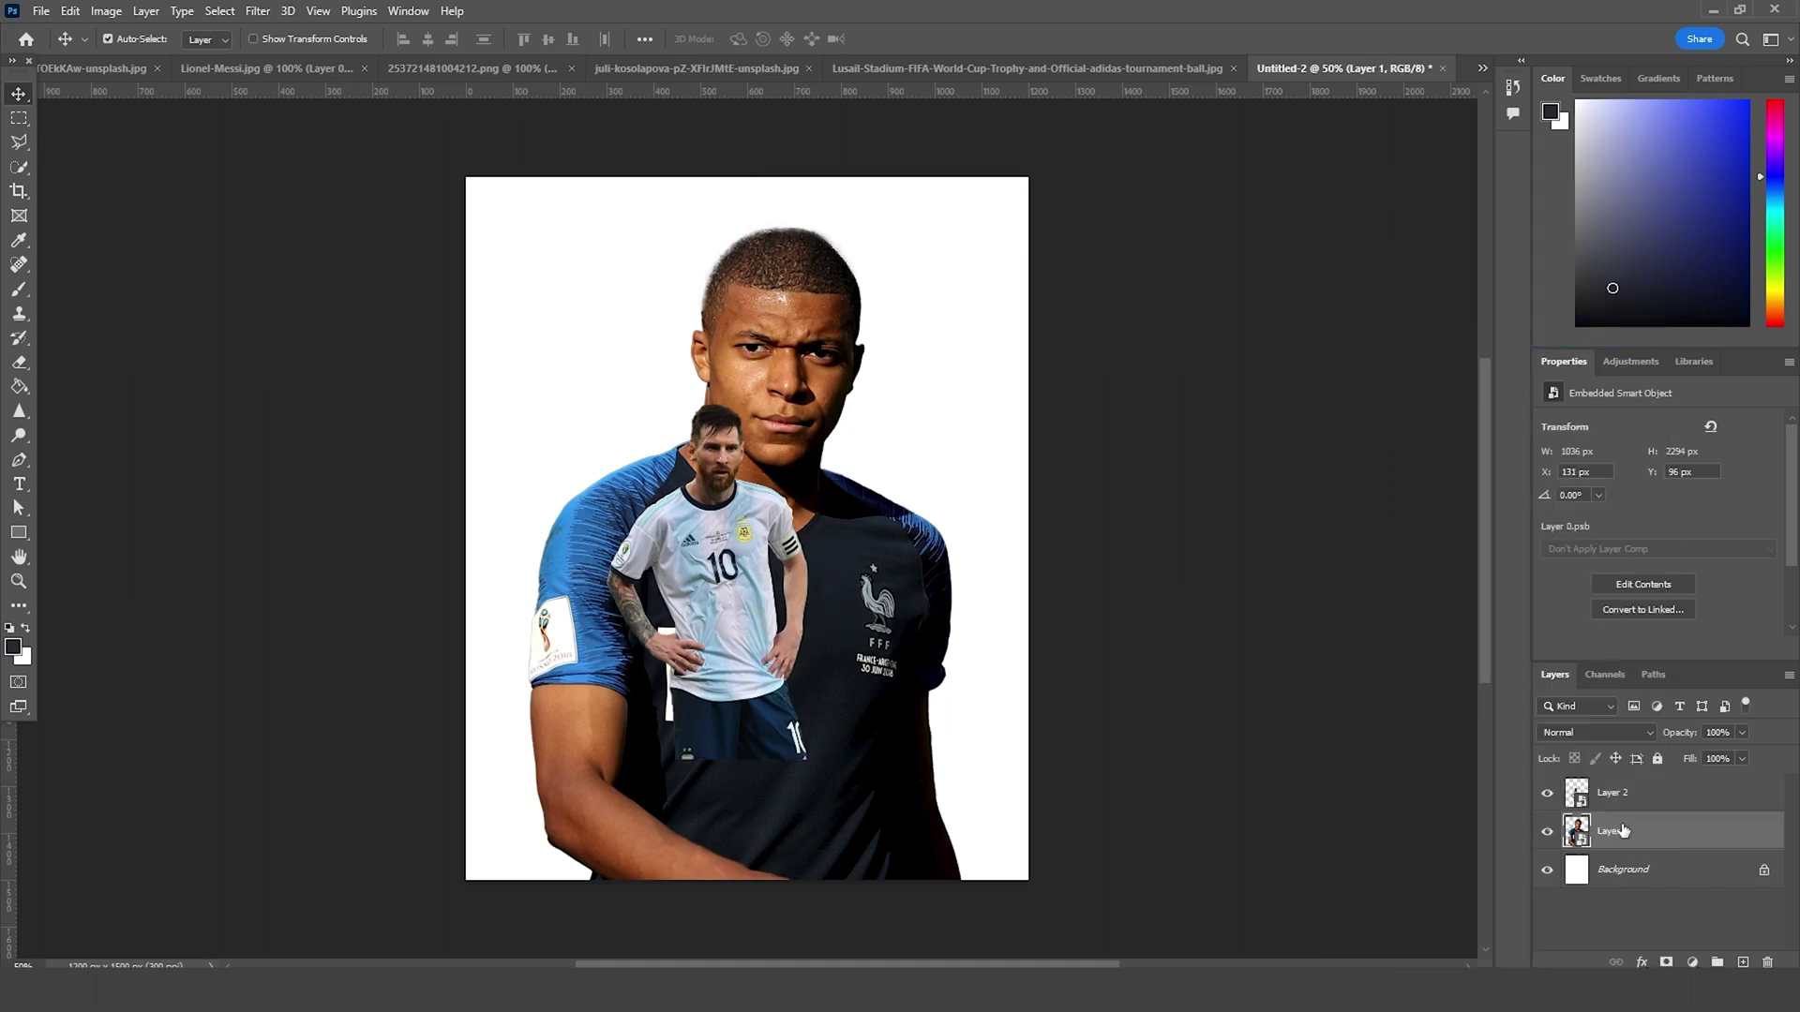
{"action": "right_click", "coordinate": [1624, 834]}
{"action": "left_click", "coordinate": [1500, 339]}
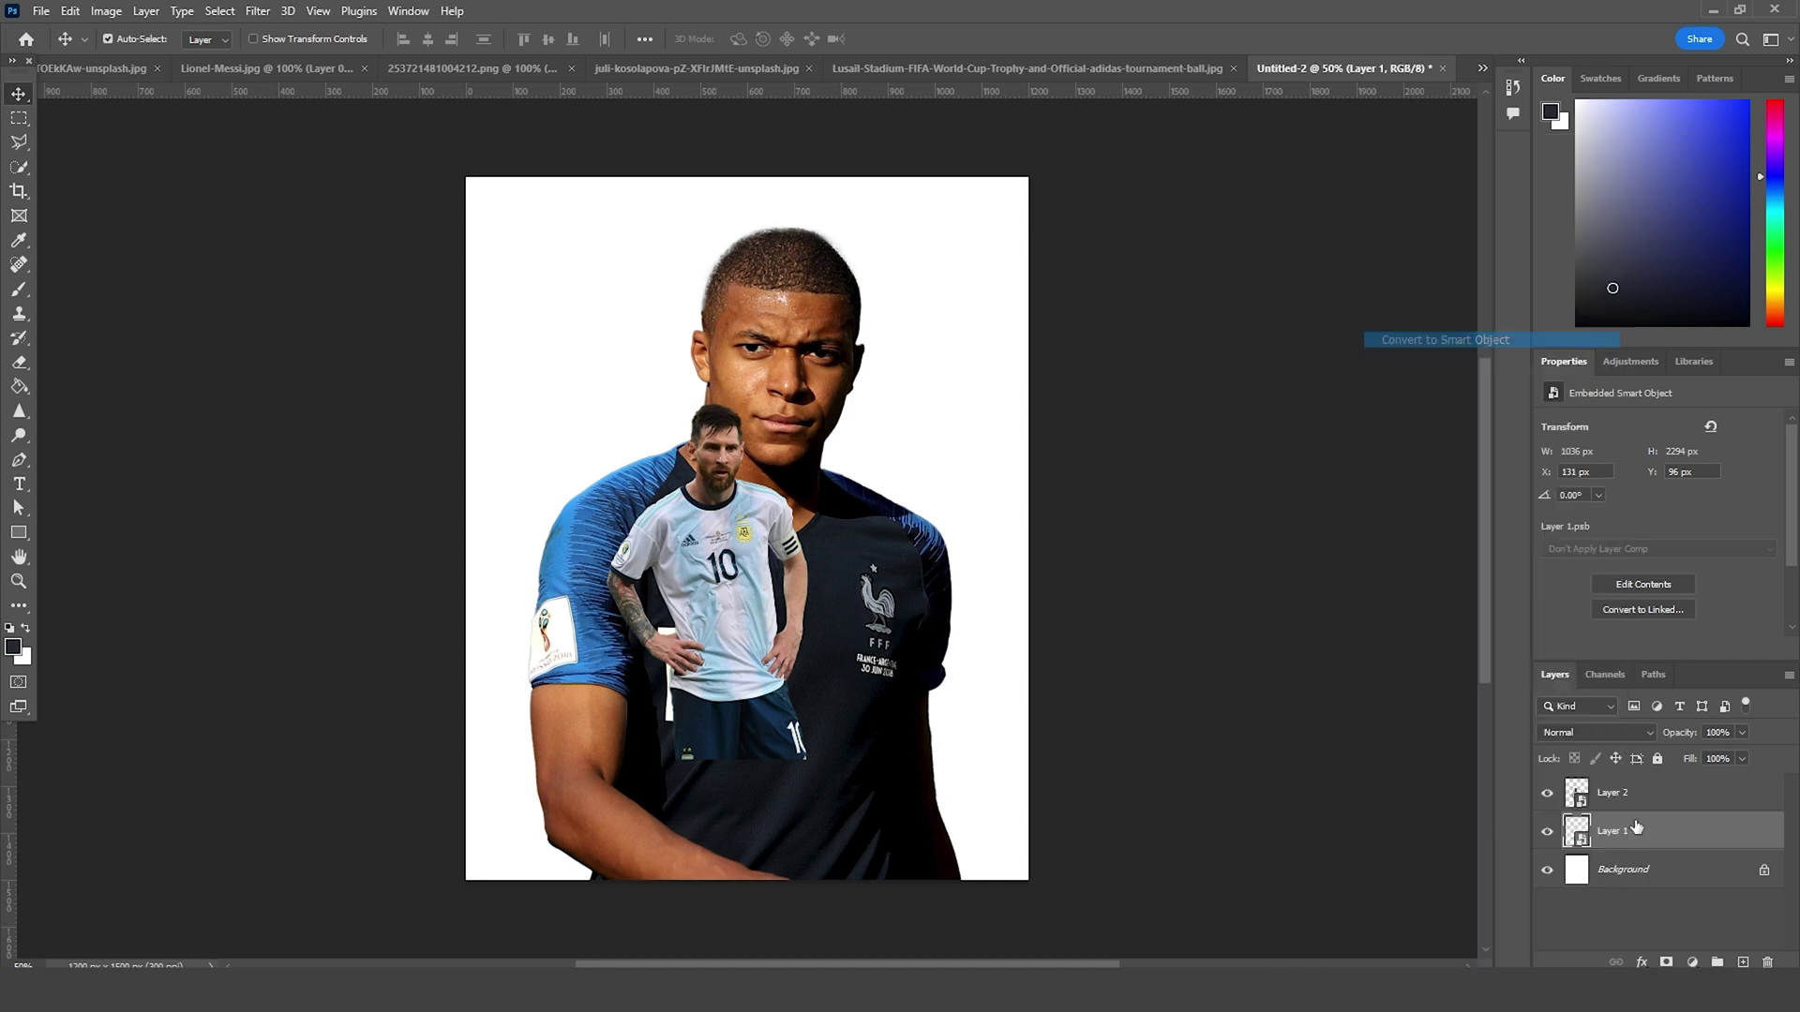
Step: Scale Layer 2 to about 140.5%, rotate it about 3.6°, and position it just right of the canvas centre
{"action": "left_click", "coordinate": [1617, 799]}
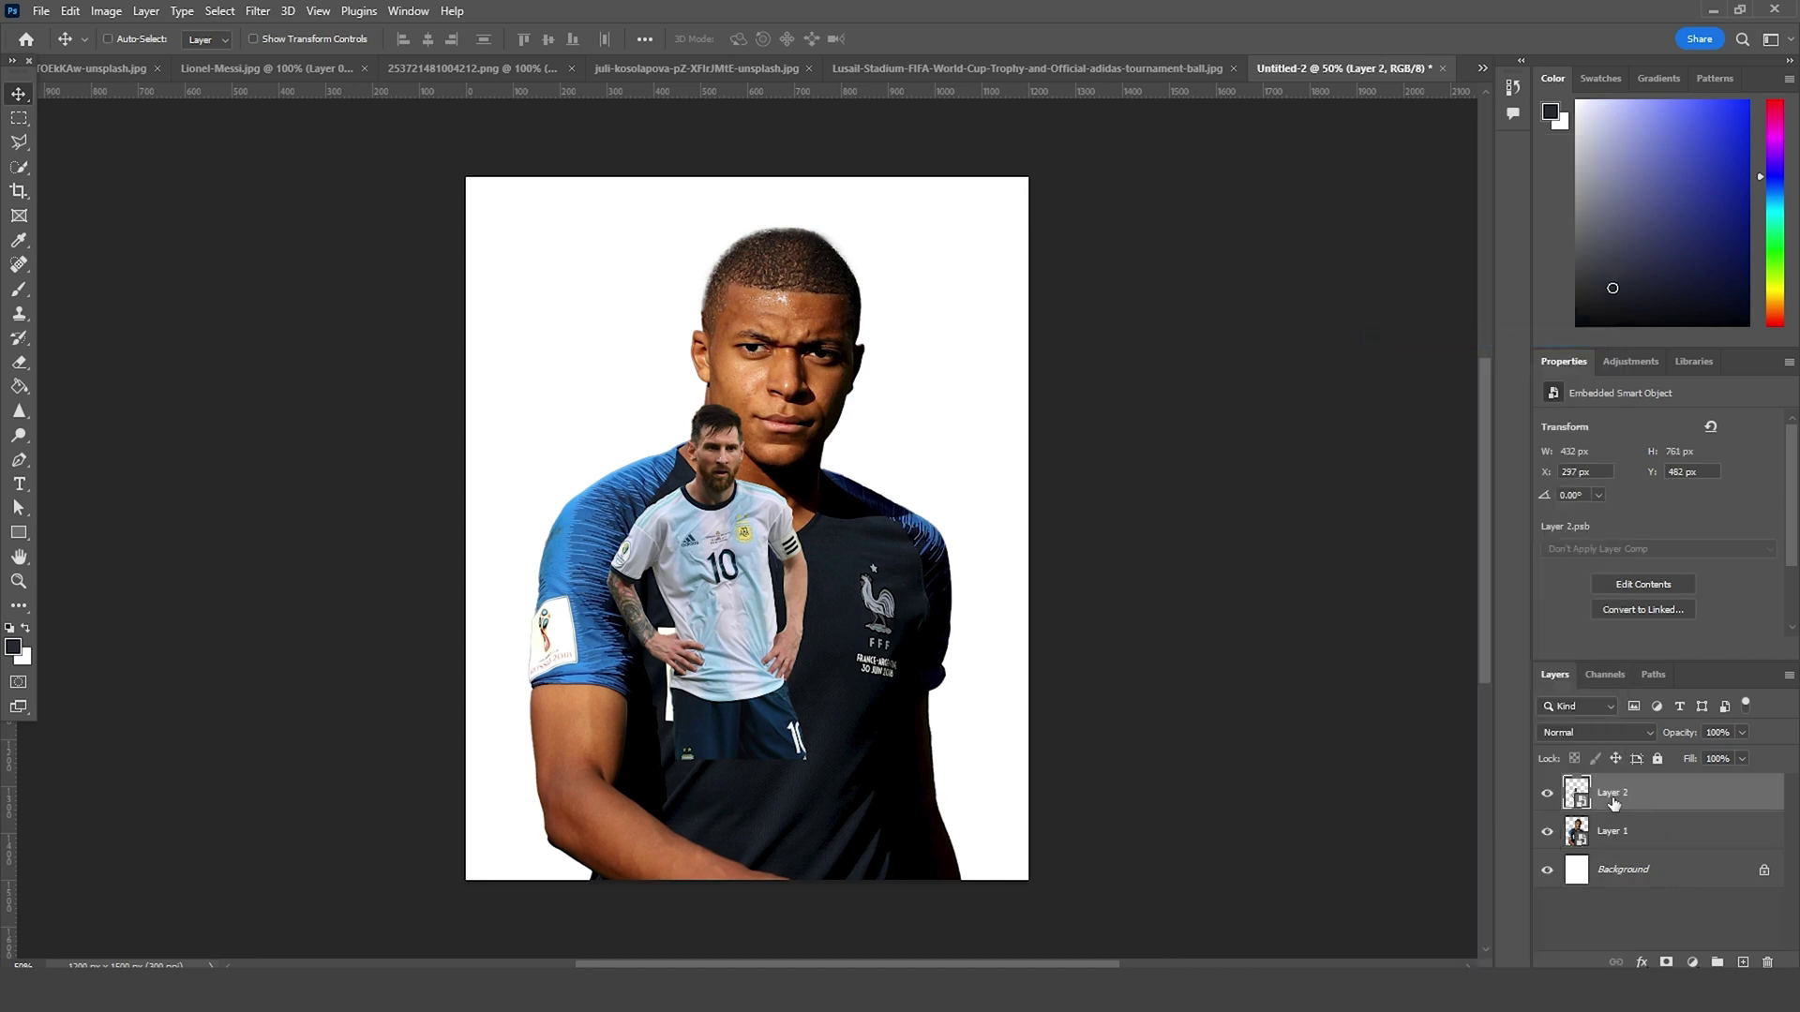
{"action": "key", "text": "ctrl+t"}
{"action": "left_click_drag", "start_coordinate": [804, 403], "coordinate": [852, 322]}
{"action": "left_click_drag", "start_coordinate": [796, 481], "coordinate": [836, 484]}
{"action": "left_click_drag", "start_coordinate": [926, 295], "coordinate": [971, 290]}
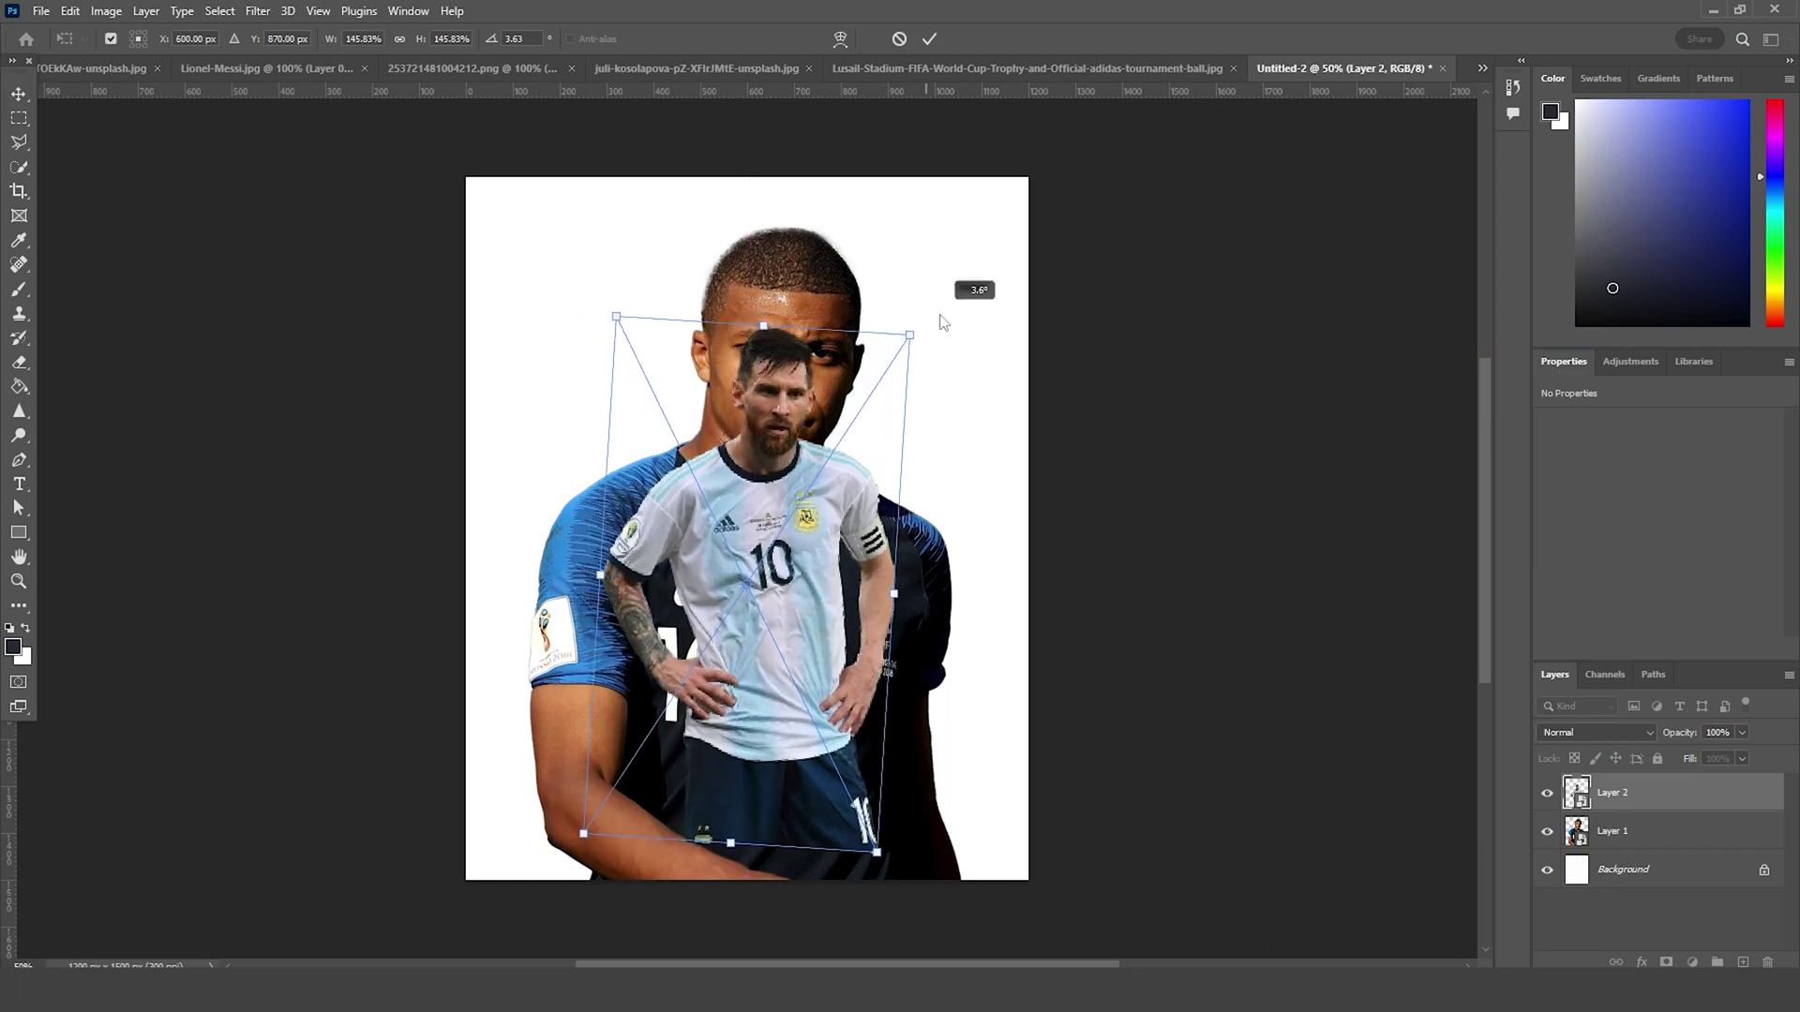
{"action": "left_click_drag", "start_coordinate": [840, 523], "coordinate": [865, 497]}
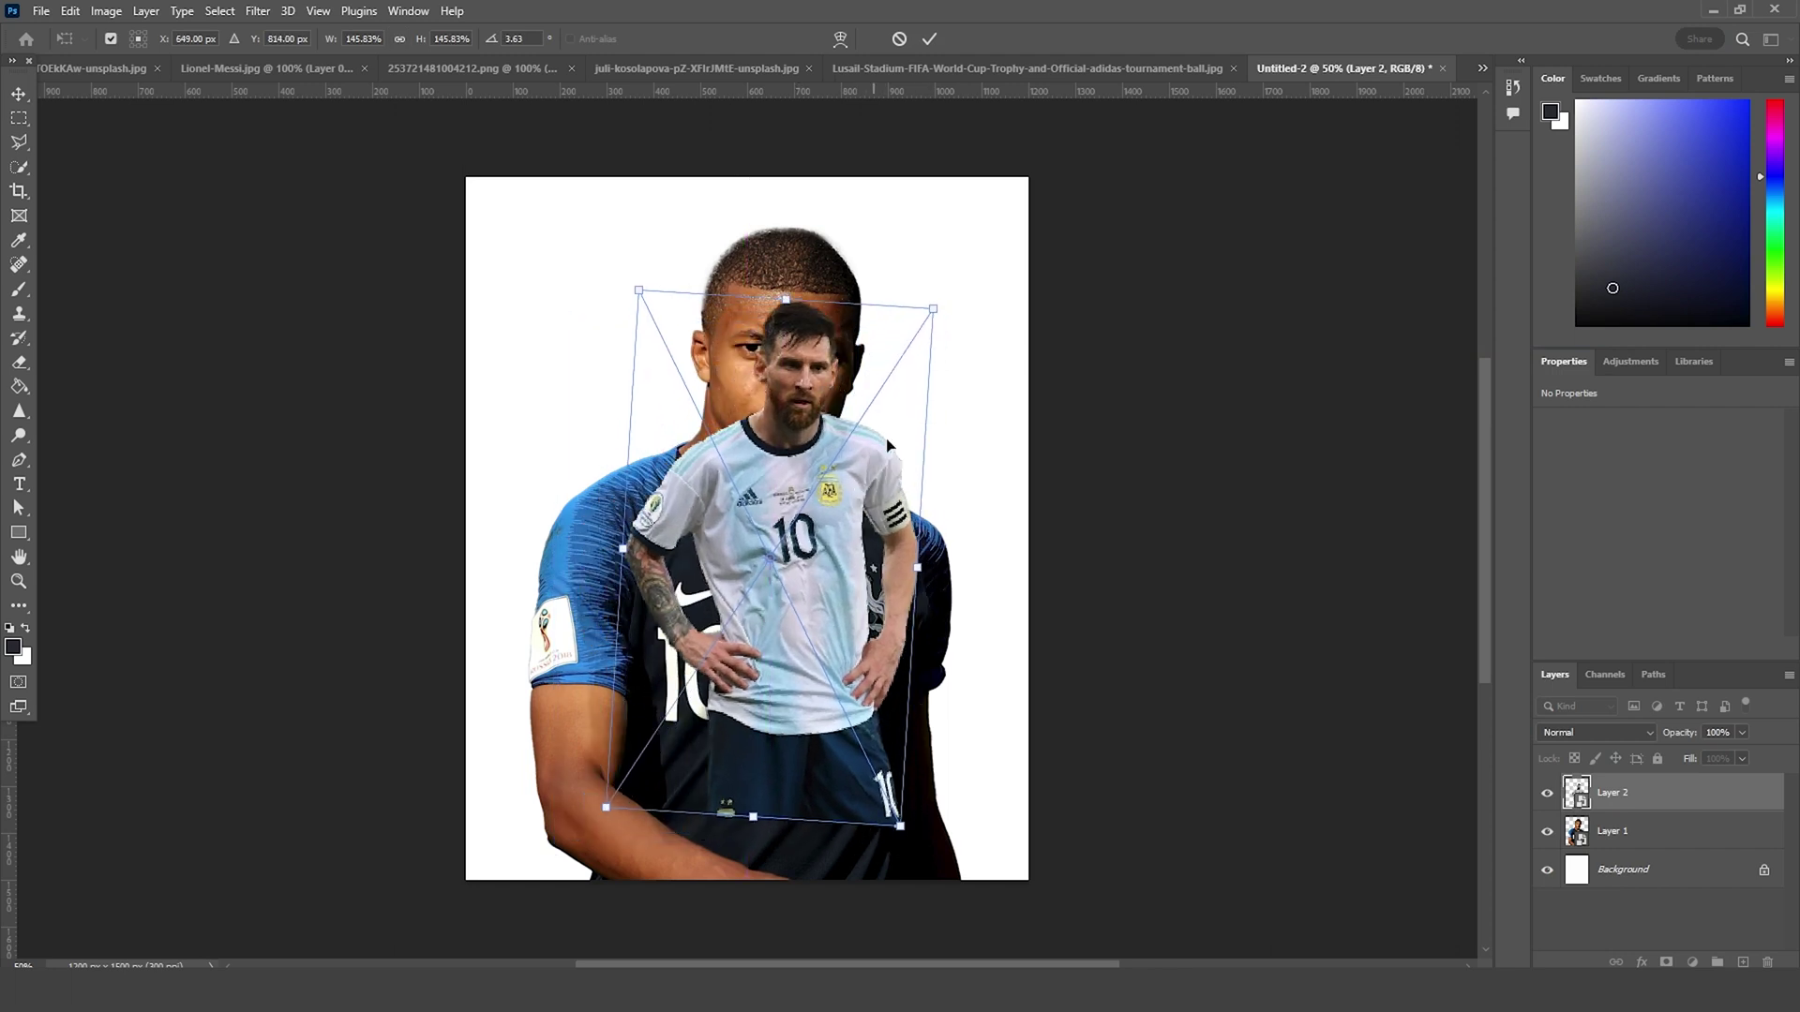
{"action": "left_click_drag", "start_coordinate": [933, 309], "coordinate": [922, 319]}
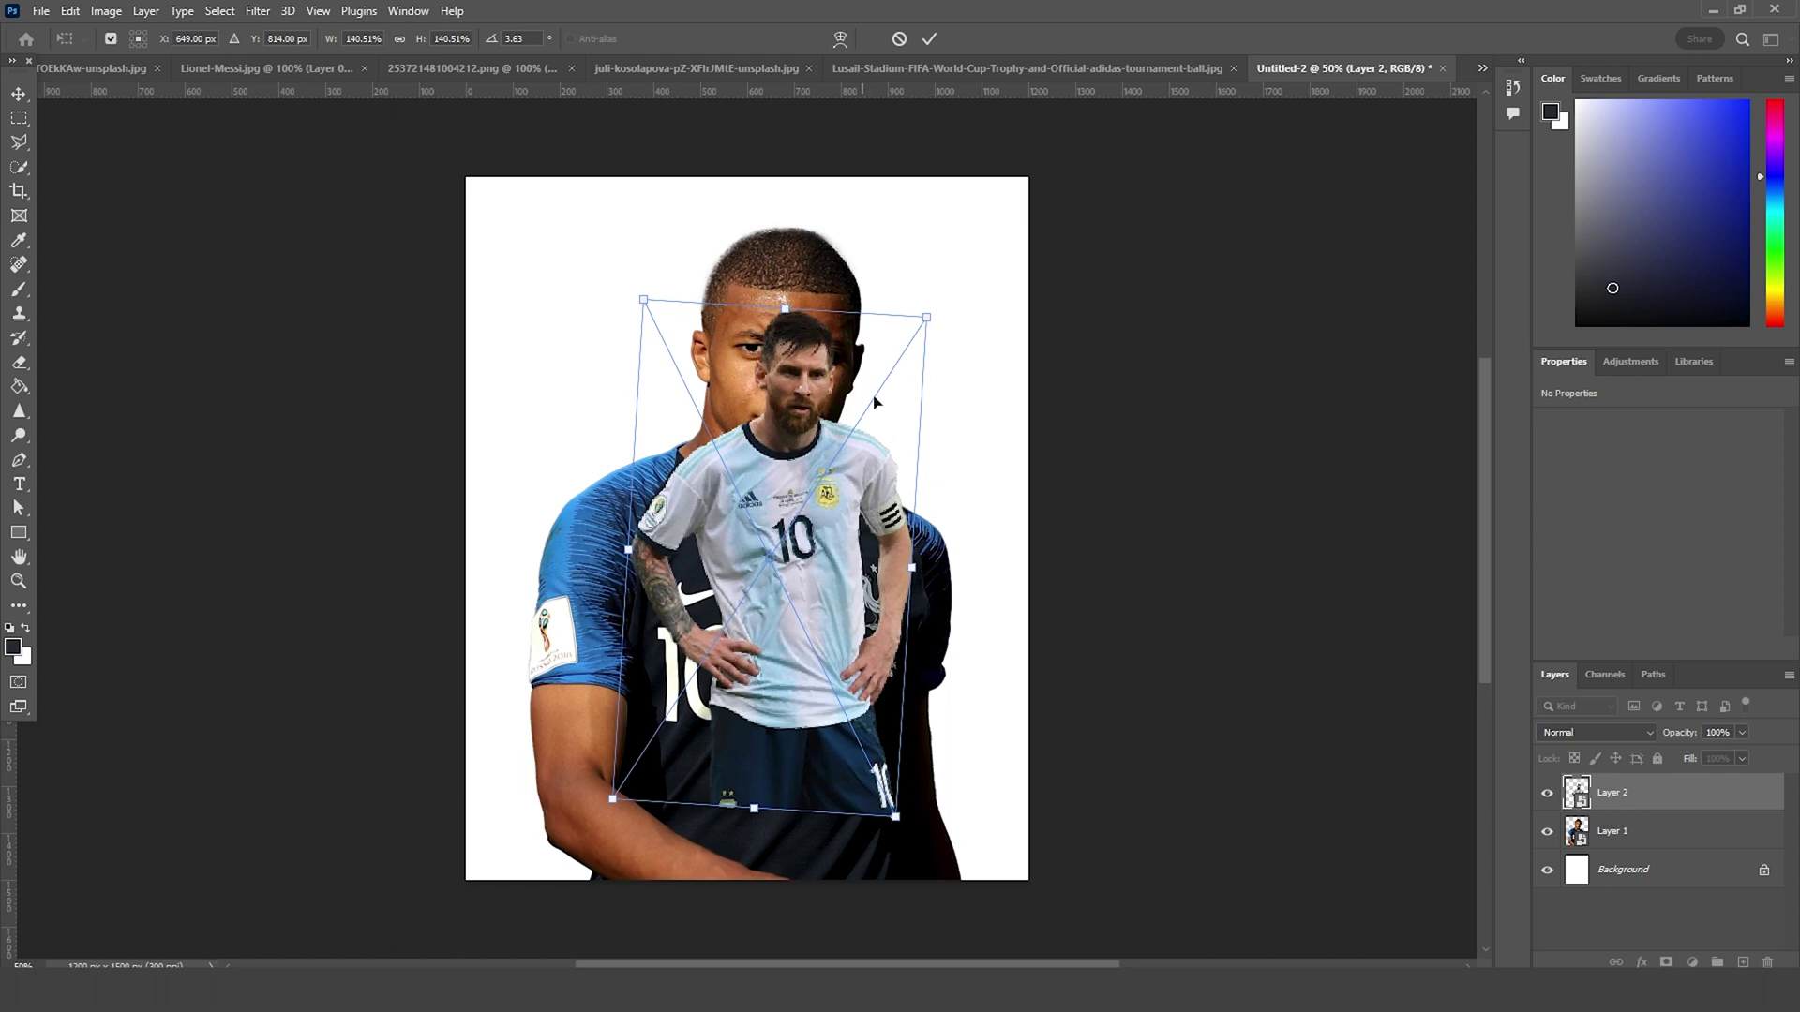
{"action": "key", "text": "Return"}
Step: Scale Layer 1 down to about 60% and move it behind the Argentina player, slightly higher on the canvas
{"action": "left_click", "coordinate": [1588, 825]}
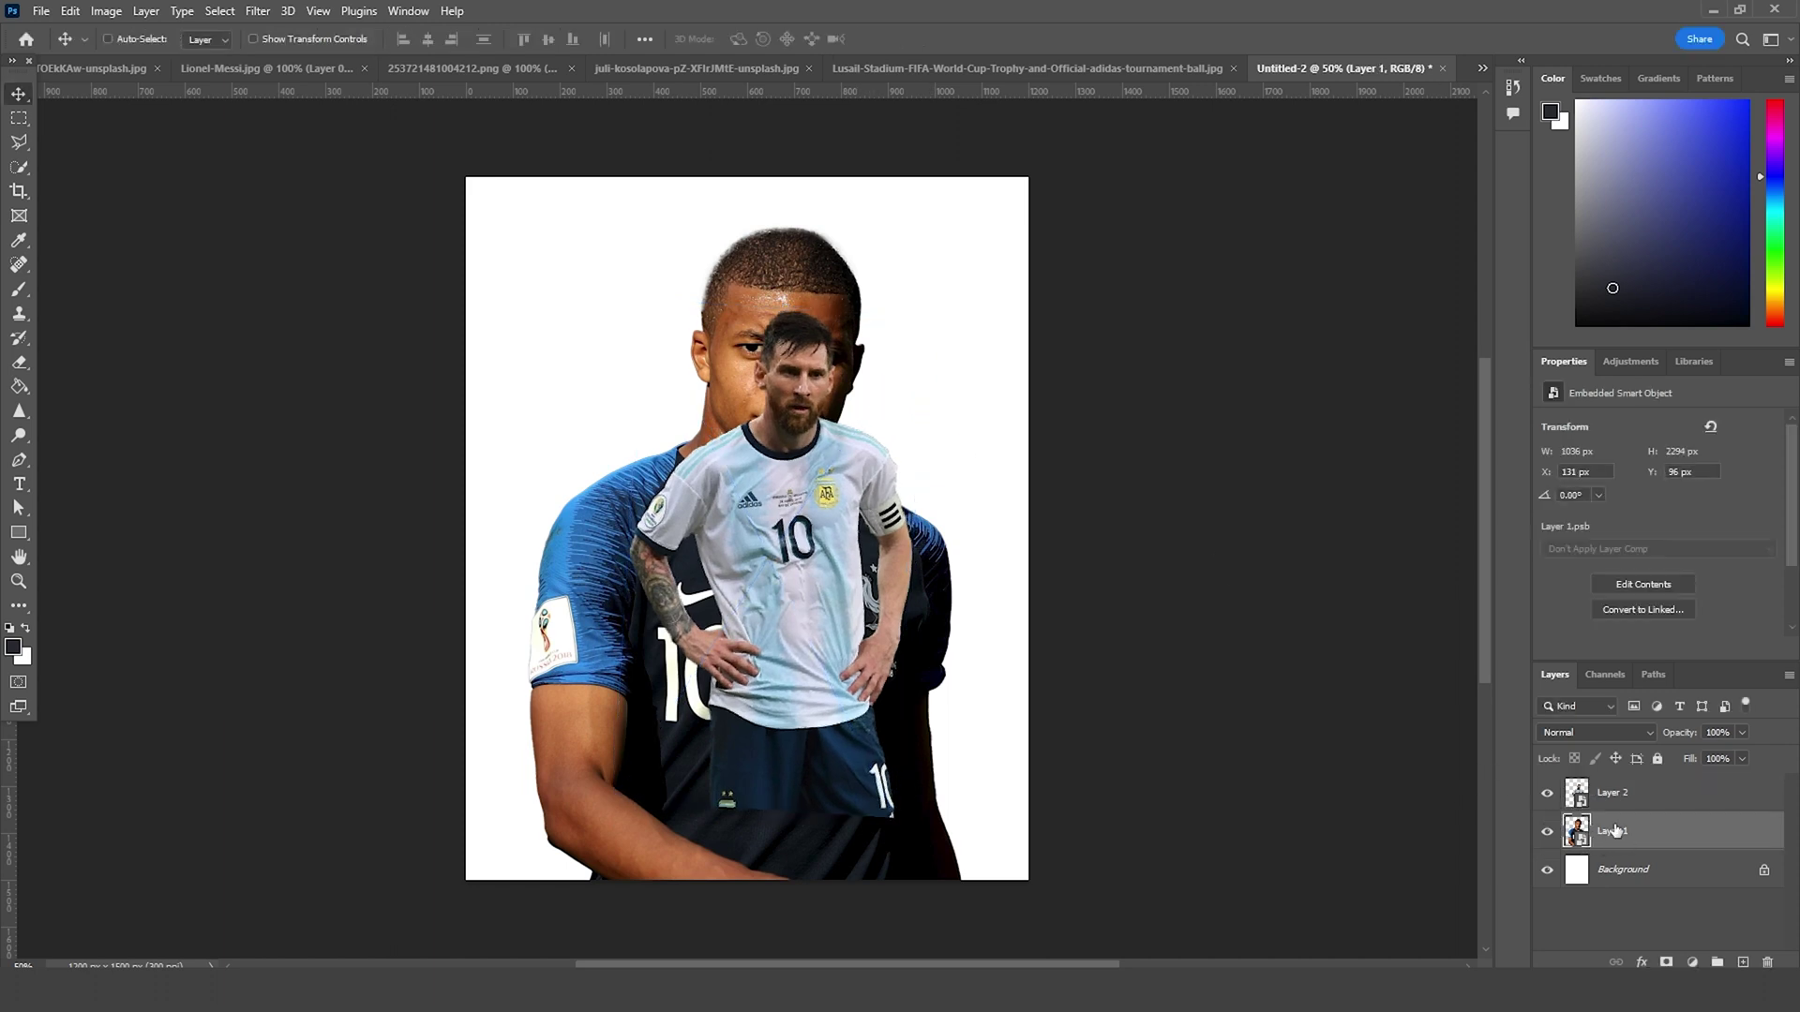
{"action": "key", "text": "ctrl+t"}
{"action": "left_click_drag", "start_coordinate": [1009, 234], "coordinate": [918, 387]}
{"action": "left_click_drag", "start_coordinate": [881, 489], "coordinate": [843, 384]}
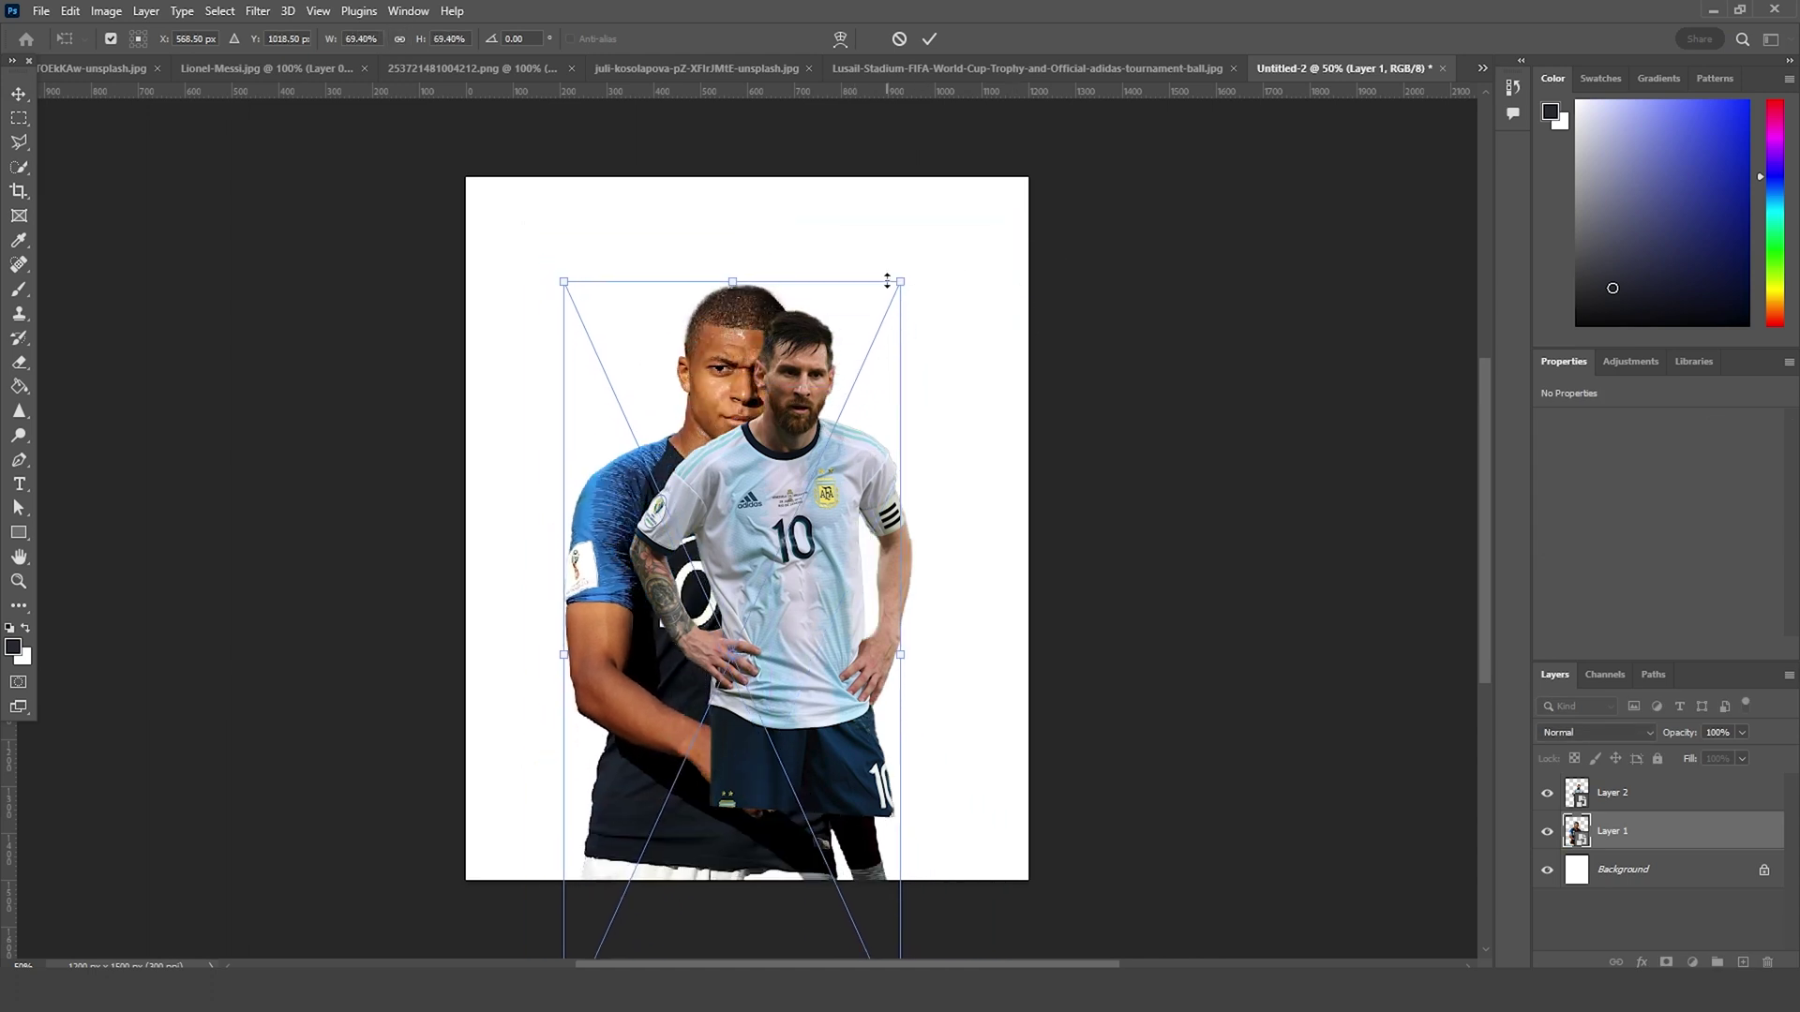
{"action": "left_click_drag", "start_coordinate": [902, 280], "coordinate": [880, 329]}
{"action": "left_click_drag", "start_coordinate": [774, 545], "coordinate": [770, 473]}
Step: Flip Layer 1 horizontally, reduce it to about 599 px wide, and move it up and left behind the Argentina player
{"action": "right_click", "coordinate": [771, 471]}
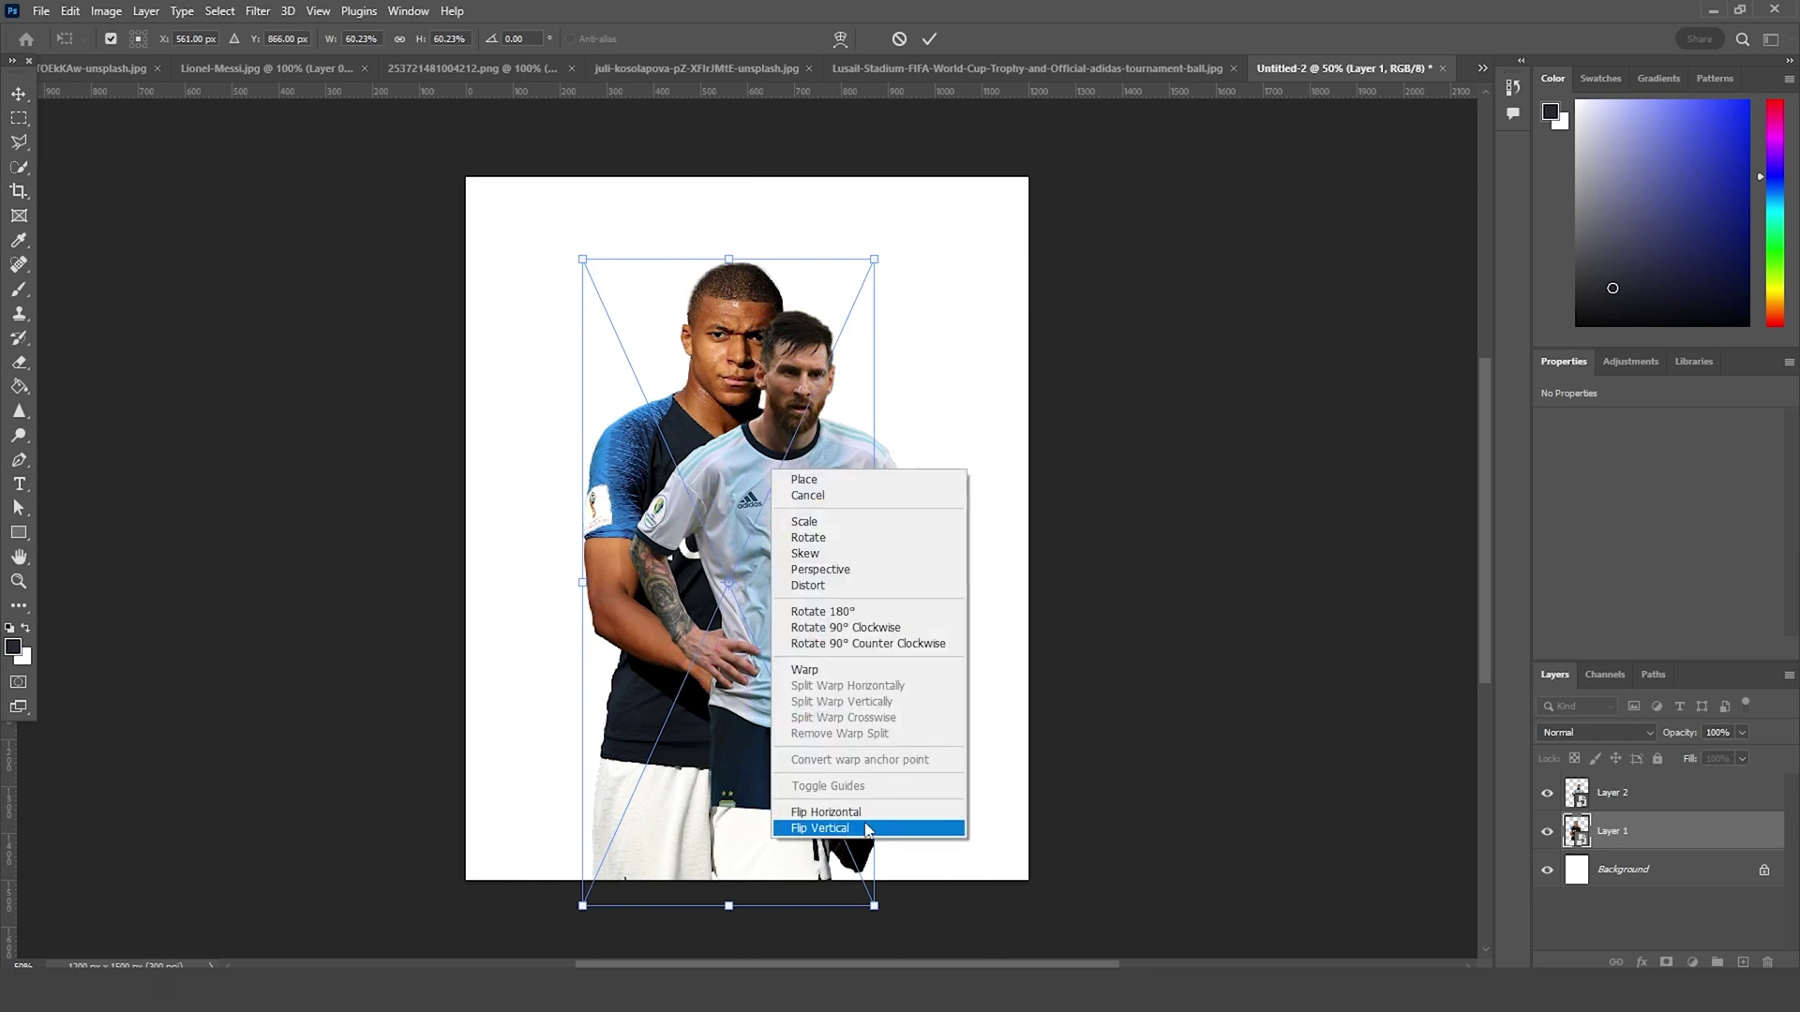
{"action": "left_click", "coordinate": [864, 817]}
{"action": "left_click_drag", "start_coordinate": [823, 543], "coordinate": [802, 546]}
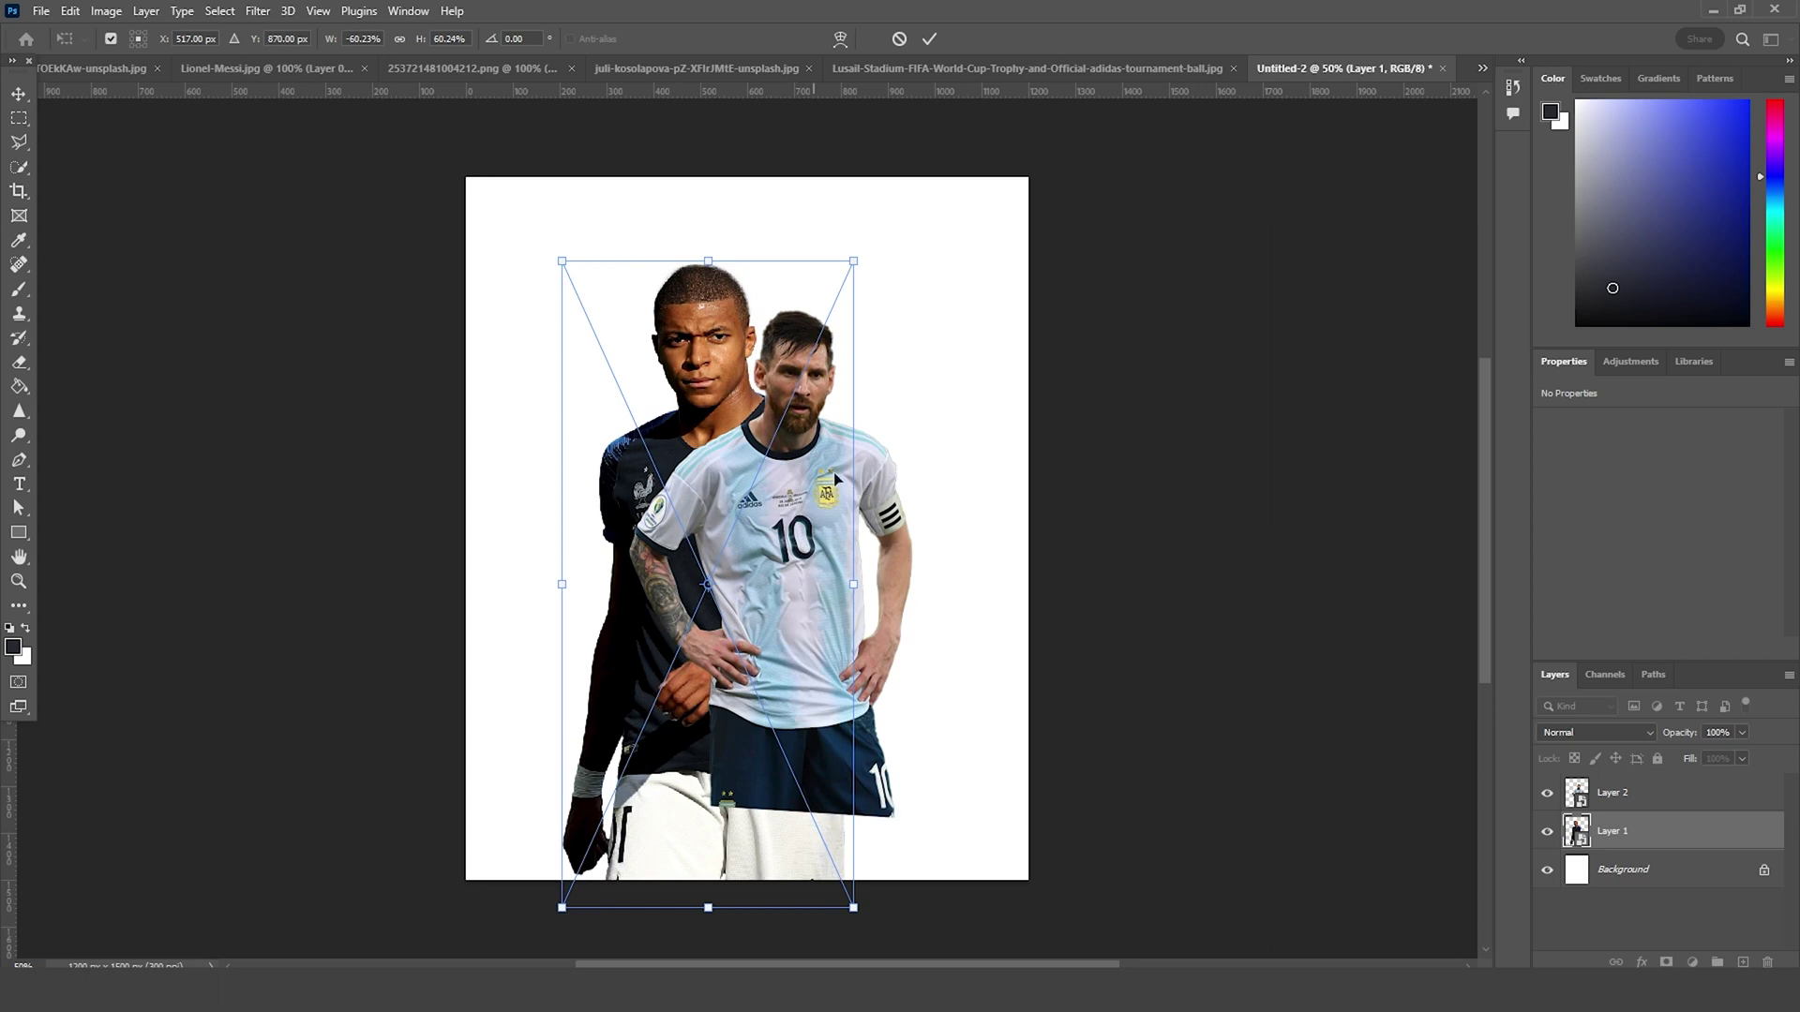
{"action": "left_click_drag", "start_coordinate": [853, 259], "coordinate": [847, 272]}
{"action": "left_click_drag", "start_coordinate": [752, 486], "coordinate": [740, 463]}
{"action": "key", "text": "Return"}
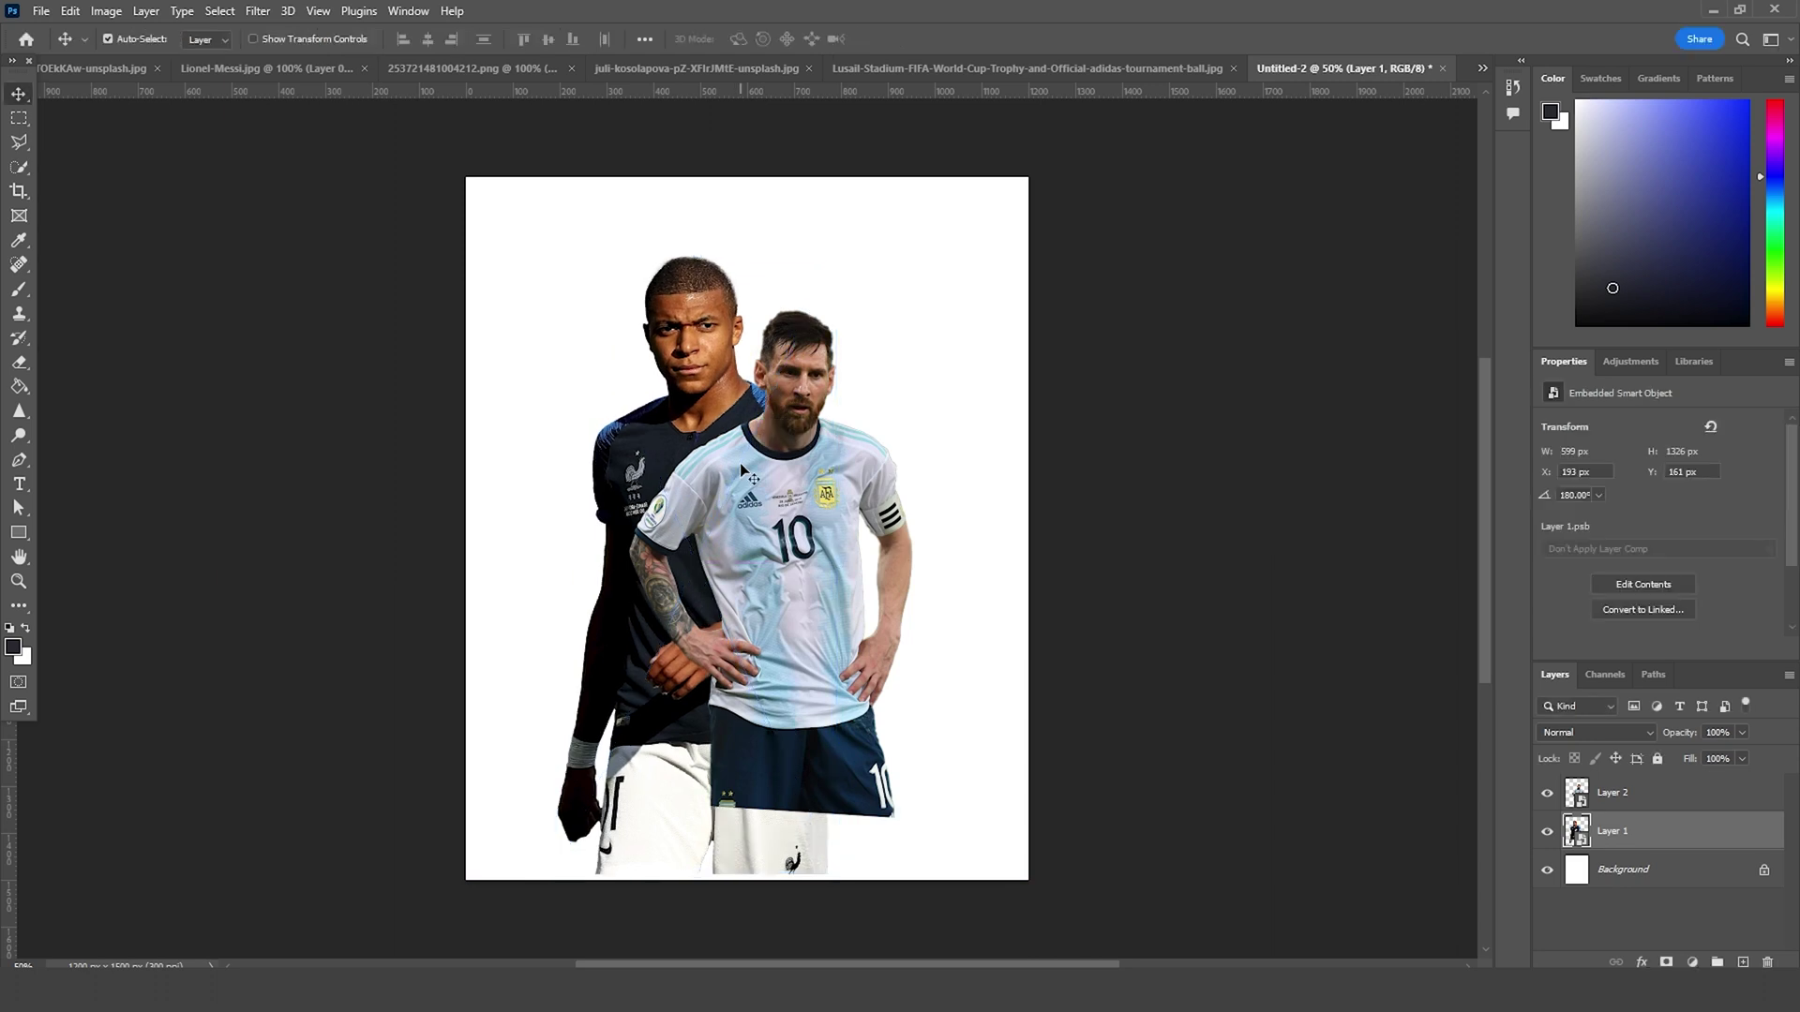
Step: Copy the Lusail Stadium, trophy and ball cutout into Untitled-2, stack it above Layer 2, and place it across the lower canvas at X 0, Y 824 px
{"action": "left_click", "coordinate": [941, 69]}
{"action": "left_click_drag", "start_coordinate": [885, 630], "coordinate": [1206, 283]}
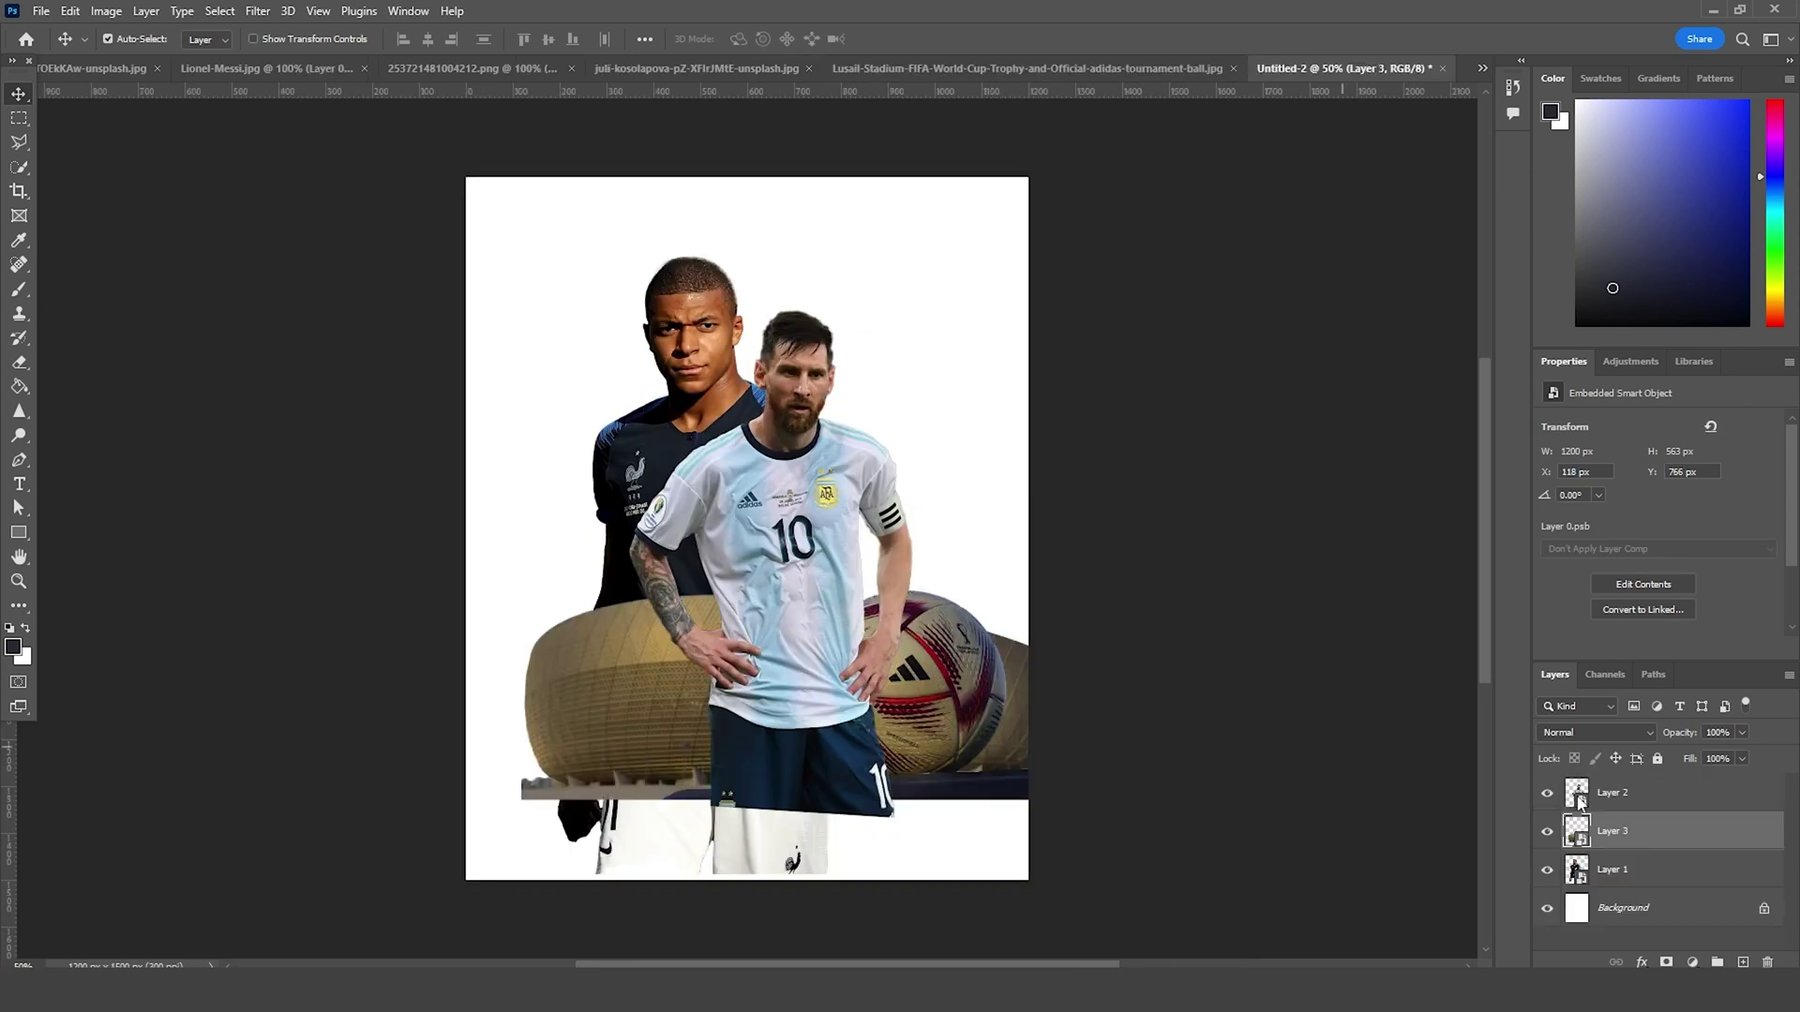
{"action": "left_click_drag", "start_coordinate": [1603, 832], "coordinate": [1605, 784]}
{"action": "left_click_drag", "start_coordinate": [882, 711], "coordinate": [829, 735]}
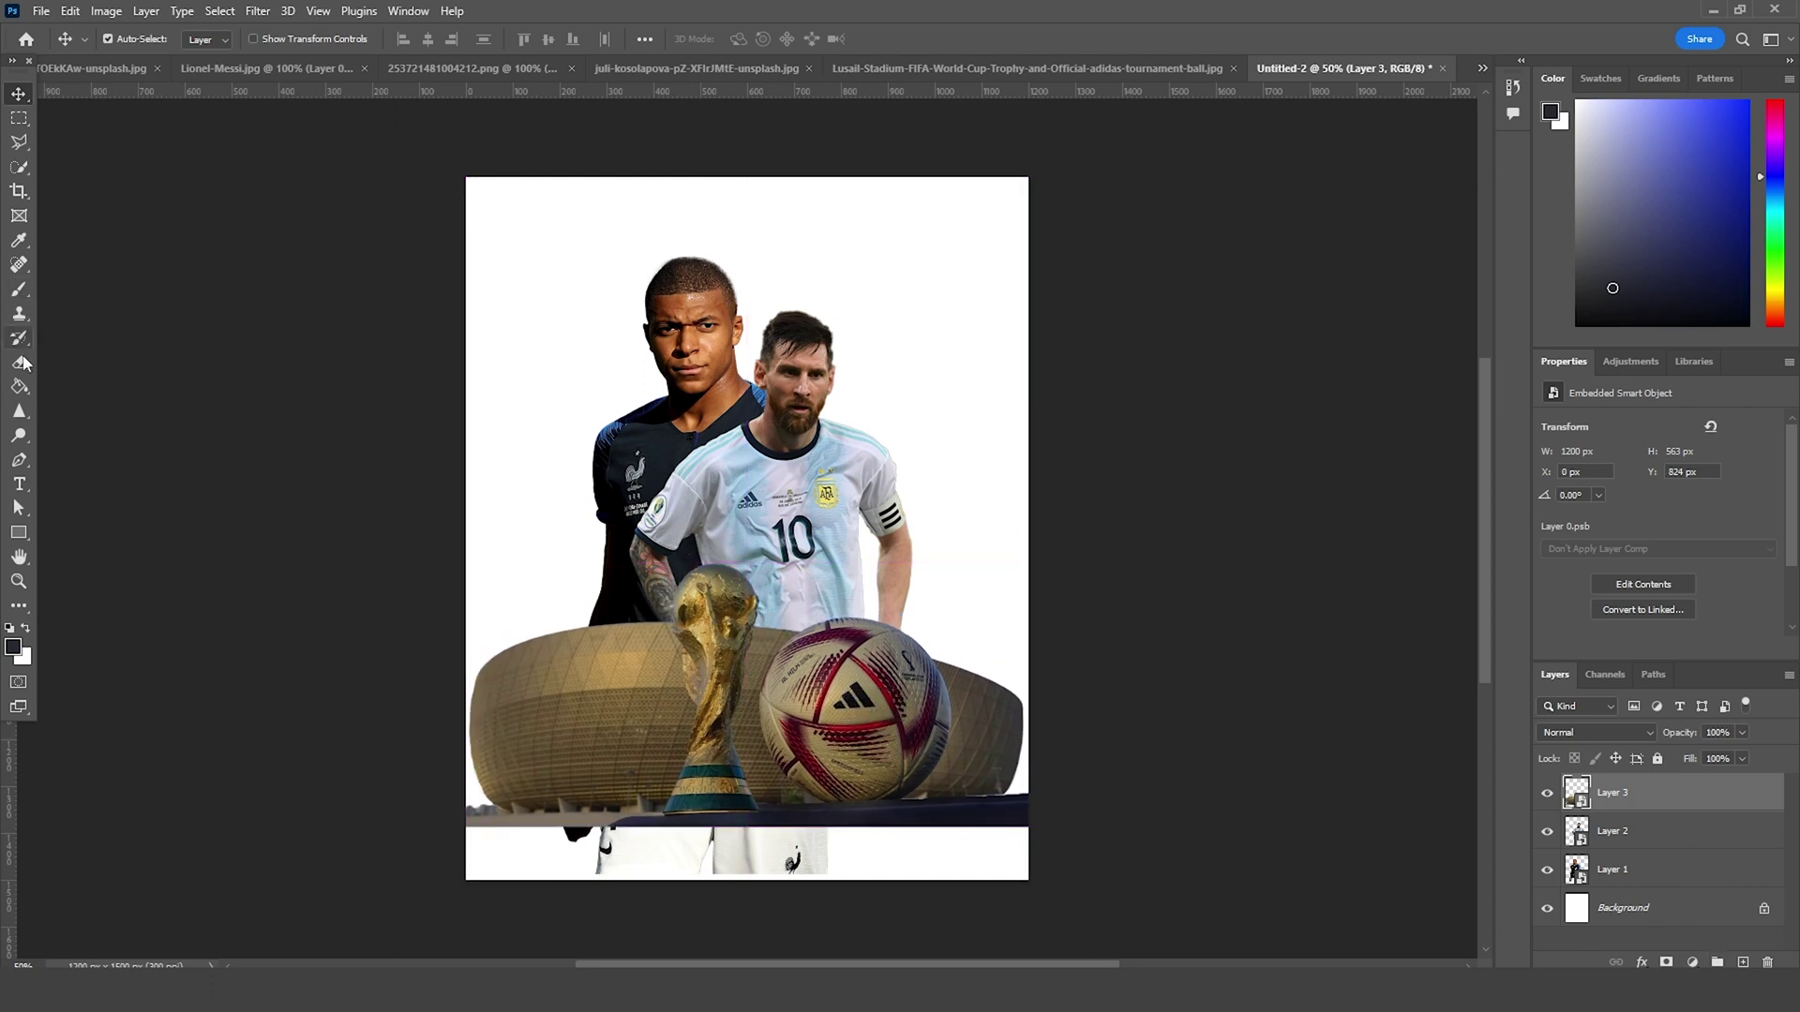
Step: Draw a rectangle about 1346 × 190 px across the canvas bottom and fill it with 0a0c19 sampled from the dark ground
{"action": "left_click", "coordinate": [19, 532]}
{"action": "left_click", "coordinate": [100, 534]}
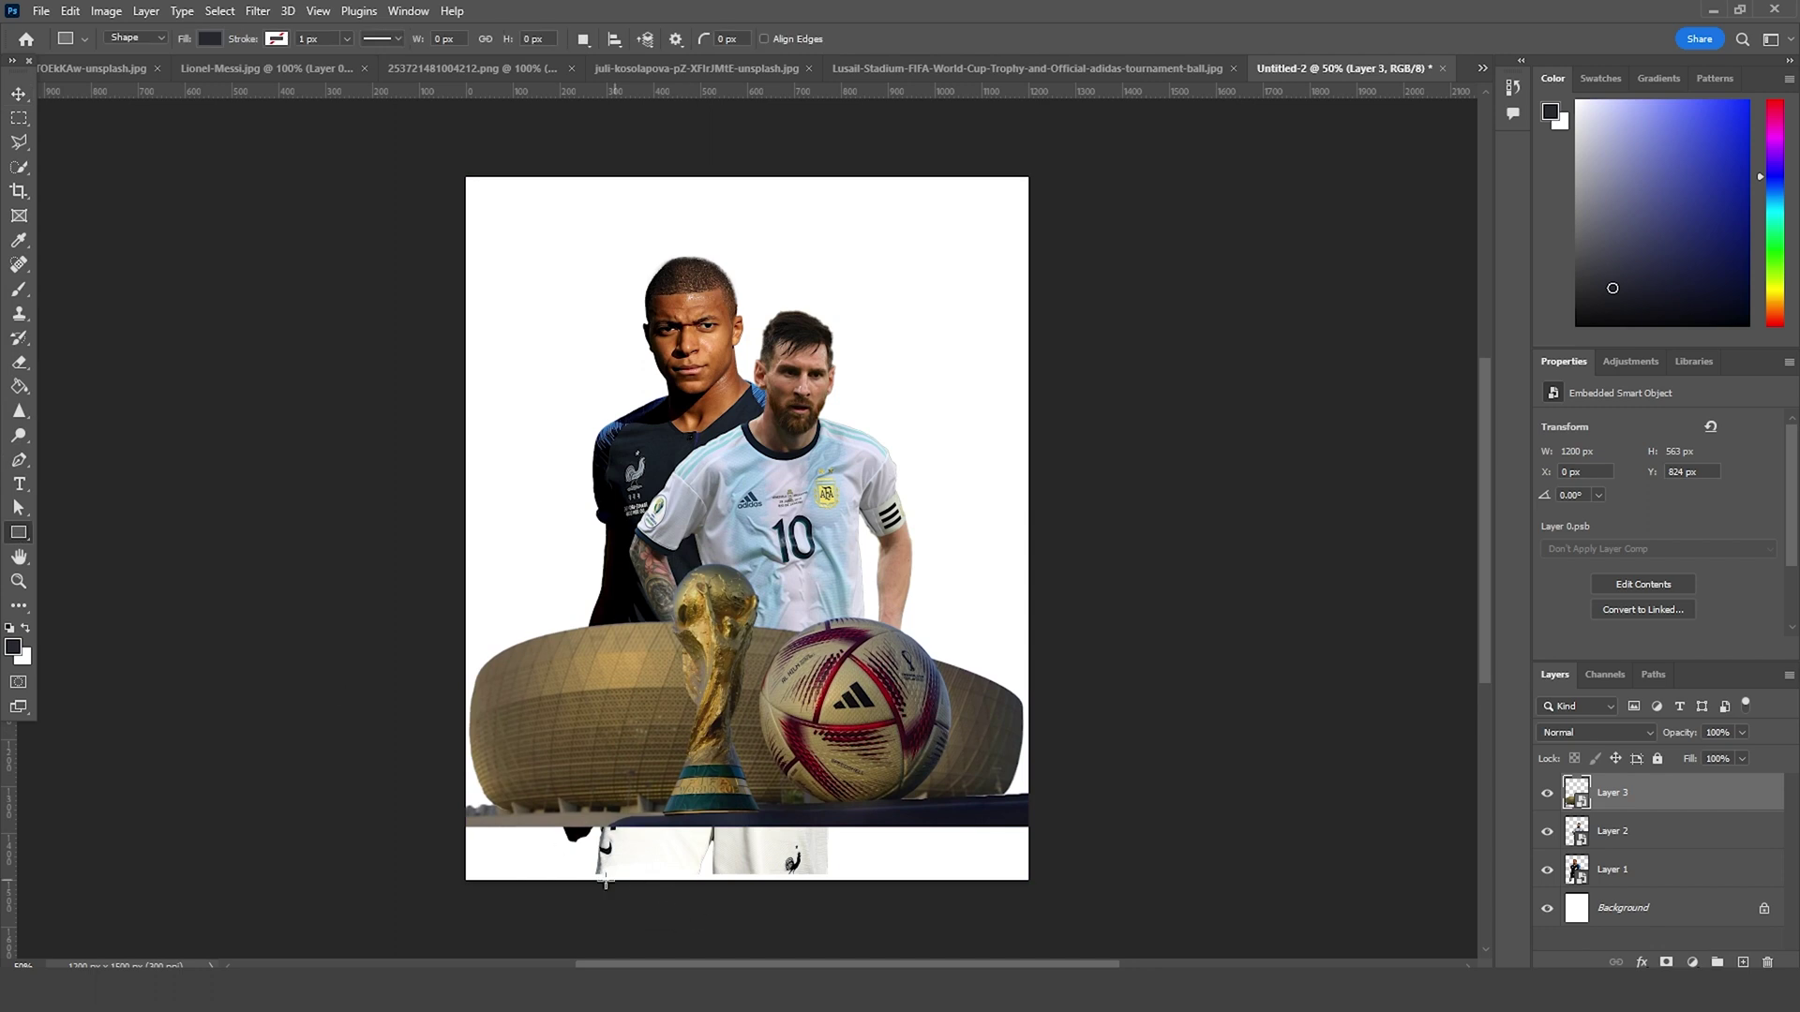
{"action": "left_click_drag", "start_coordinate": [446, 820], "coordinate": [1078, 910]}
{"action": "double_click", "coordinate": [1582, 799]}
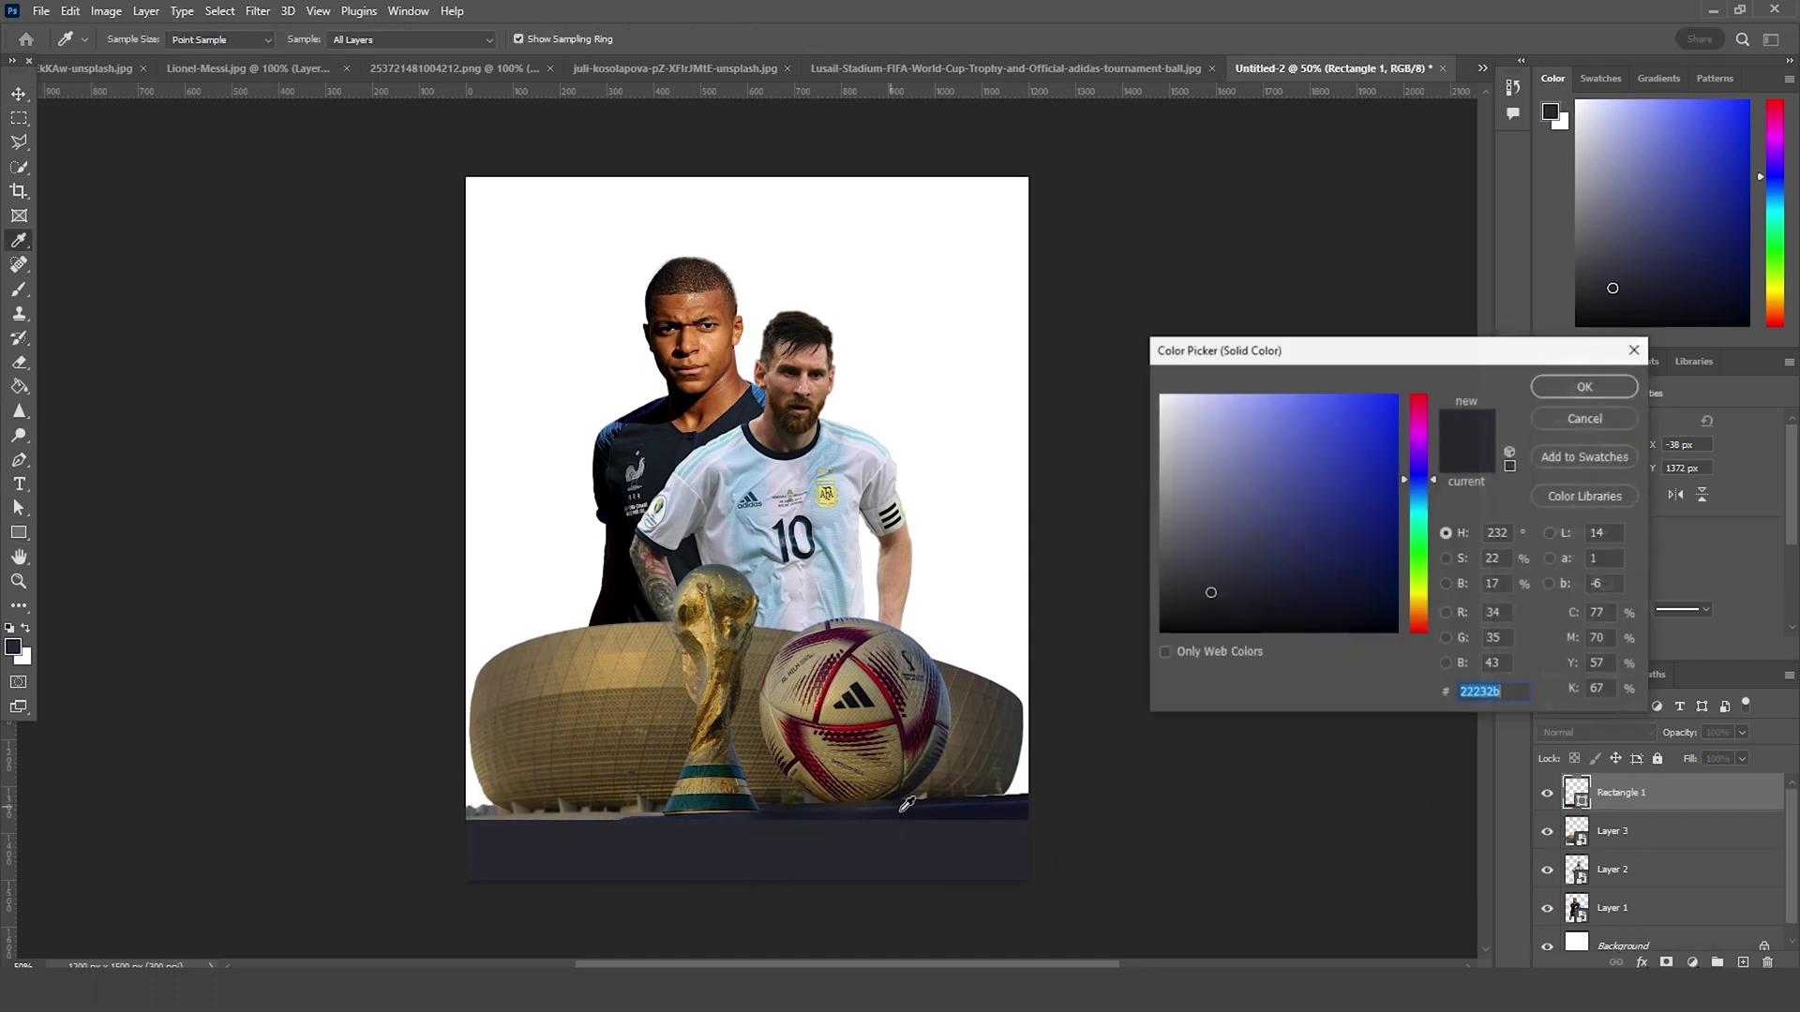
{"action": "left_click", "coordinate": [977, 813]}
{"action": "left_click", "coordinate": [988, 810]}
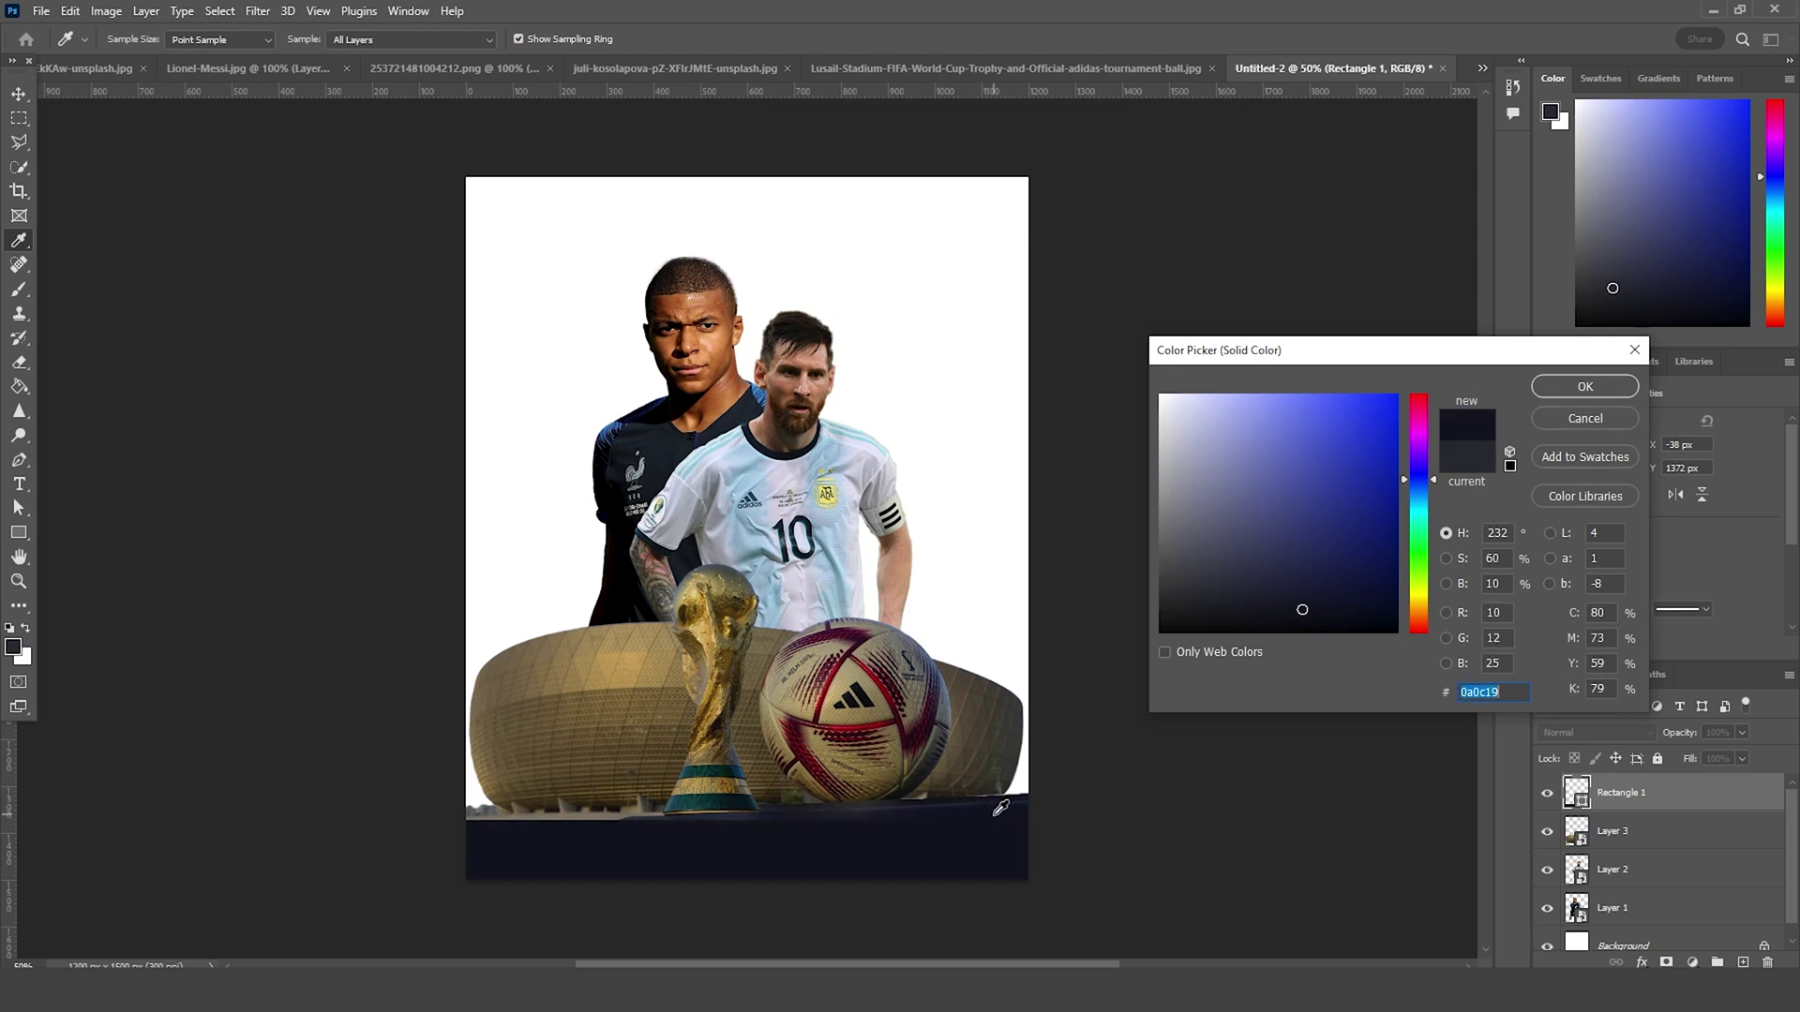
{"action": "left_click", "coordinate": [1569, 386]}
Step: Nudge the Layer 3 stadium image and Rectangle 1 slightly downward together, then deselect them
{"action": "key", "text": "v"}
{"action": "left_click", "coordinate": [1715, 831]}
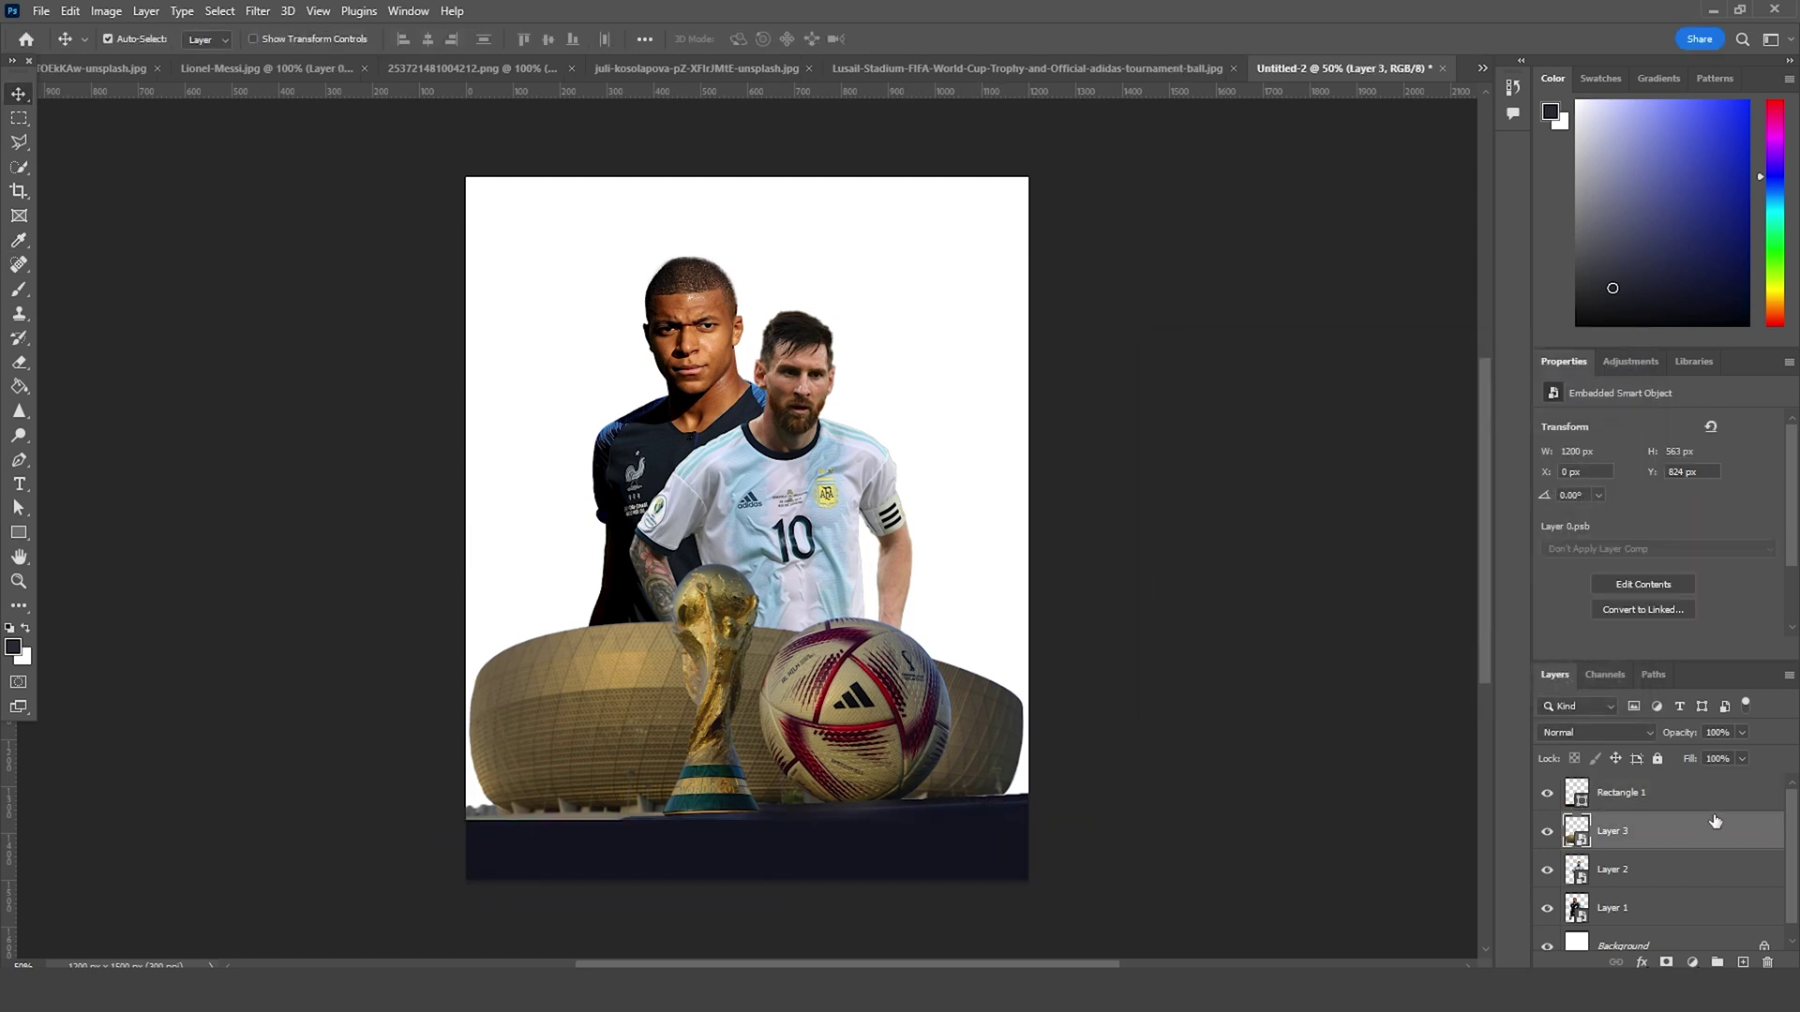
{"action": "left_click", "coordinate": [1667, 794], "text": "shift"}
{"action": "key", "text": "Down"}
{"action": "key", "text": "Down"}
{"action": "key", "text": "Down"}
{"action": "key", "text": "Down"}
{"action": "key", "text": "Down"}
{"action": "key", "text": "Down"}
{"action": "key", "text": "Down"}
{"action": "key", "text": "Down"}
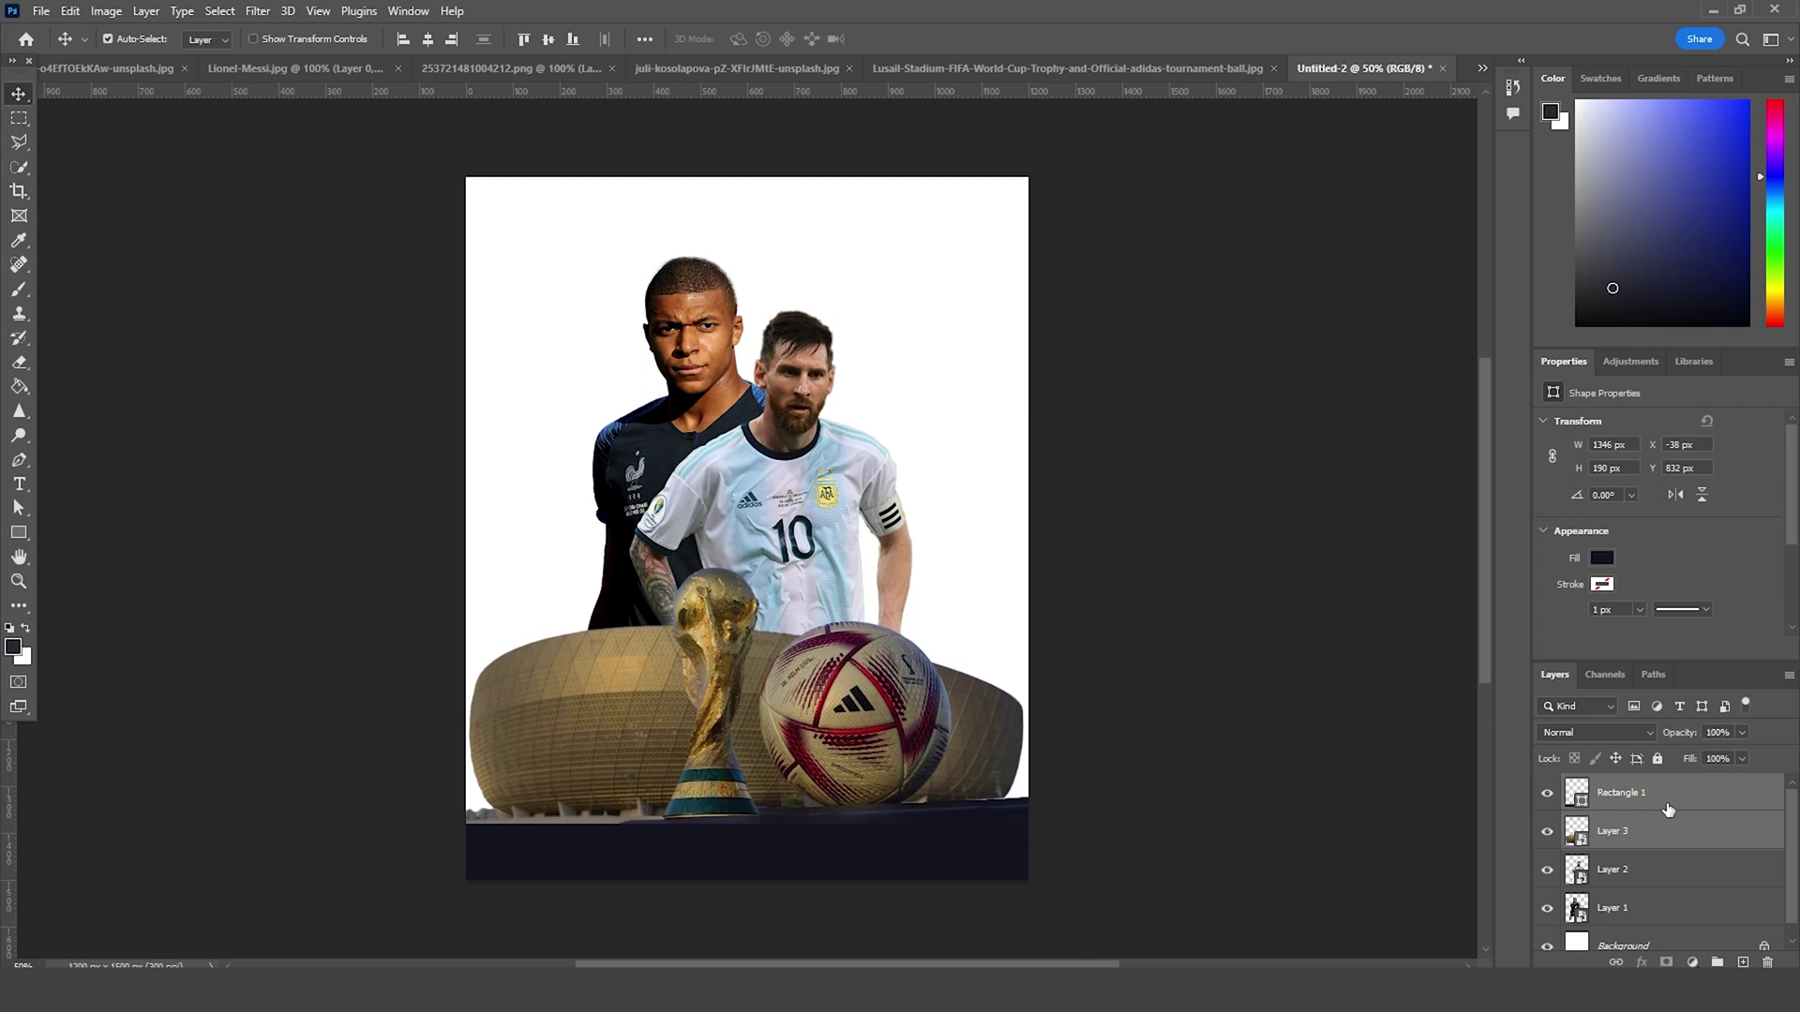
{"action": "left_click", "coordinate": [1192, 375]}
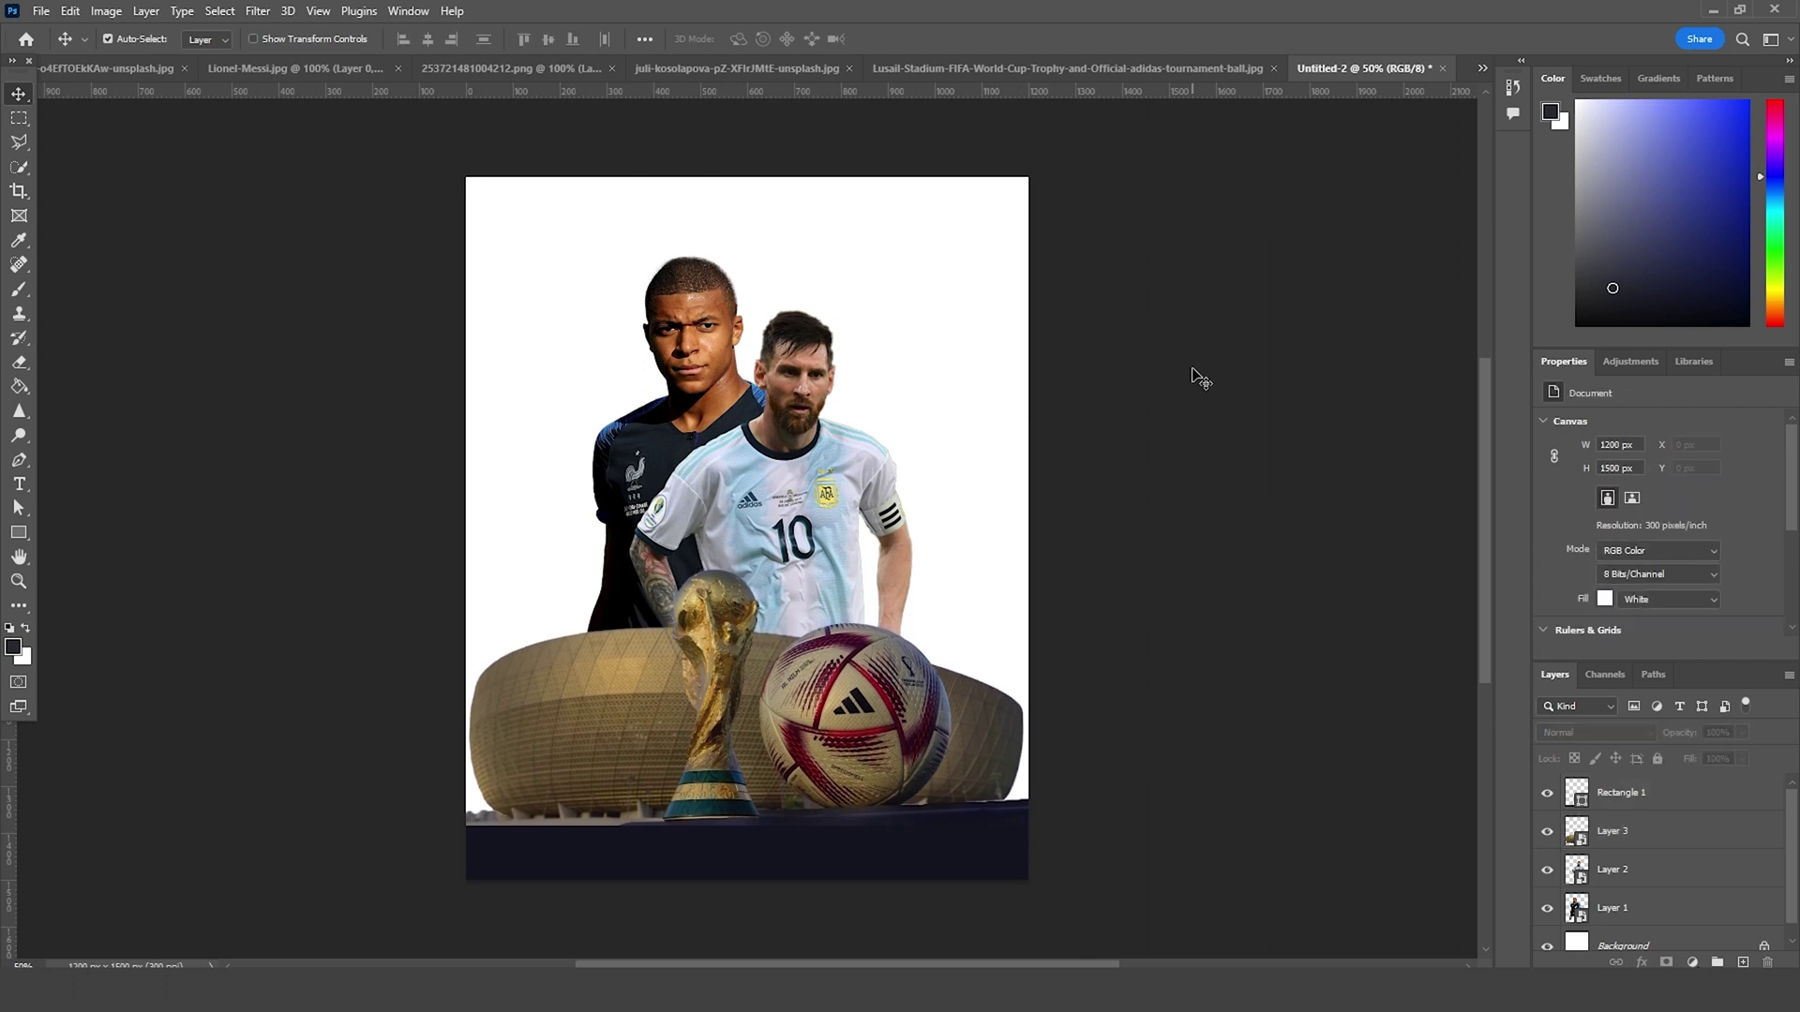
Step: Add a Solid Color fill layer in 22232b directly above the Background layer
{"action": "scroll", "coordinate": [1608, 871], "scroll_direction": "down", "scroll_amount": 1}
{"action": "left_click", "coordinate": [1647, 934]}
{"action": "left_click", "coordinate": [1692, 962]}
{"action": "left_click", "coordinate": [1692, 631]}
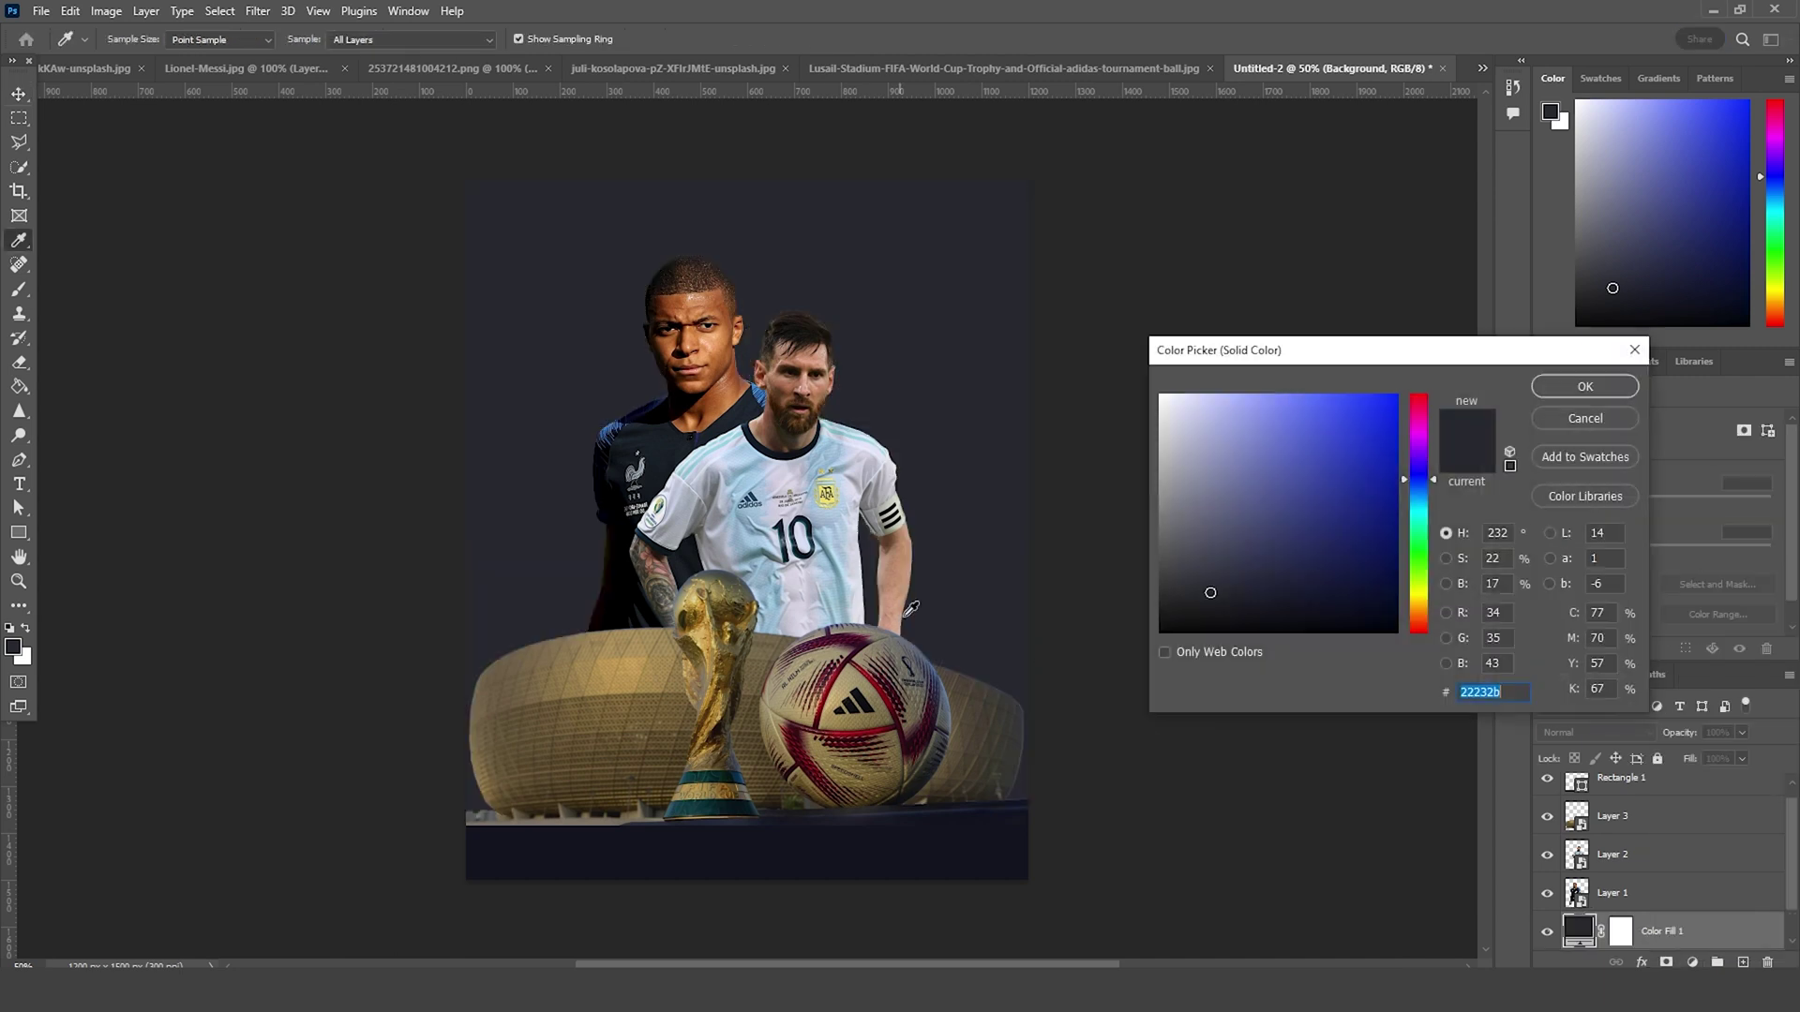
{"action": "left_click", "coordinate": [1209, 590]}
{"action": "left_click", "coordinate": [1593, 387]}
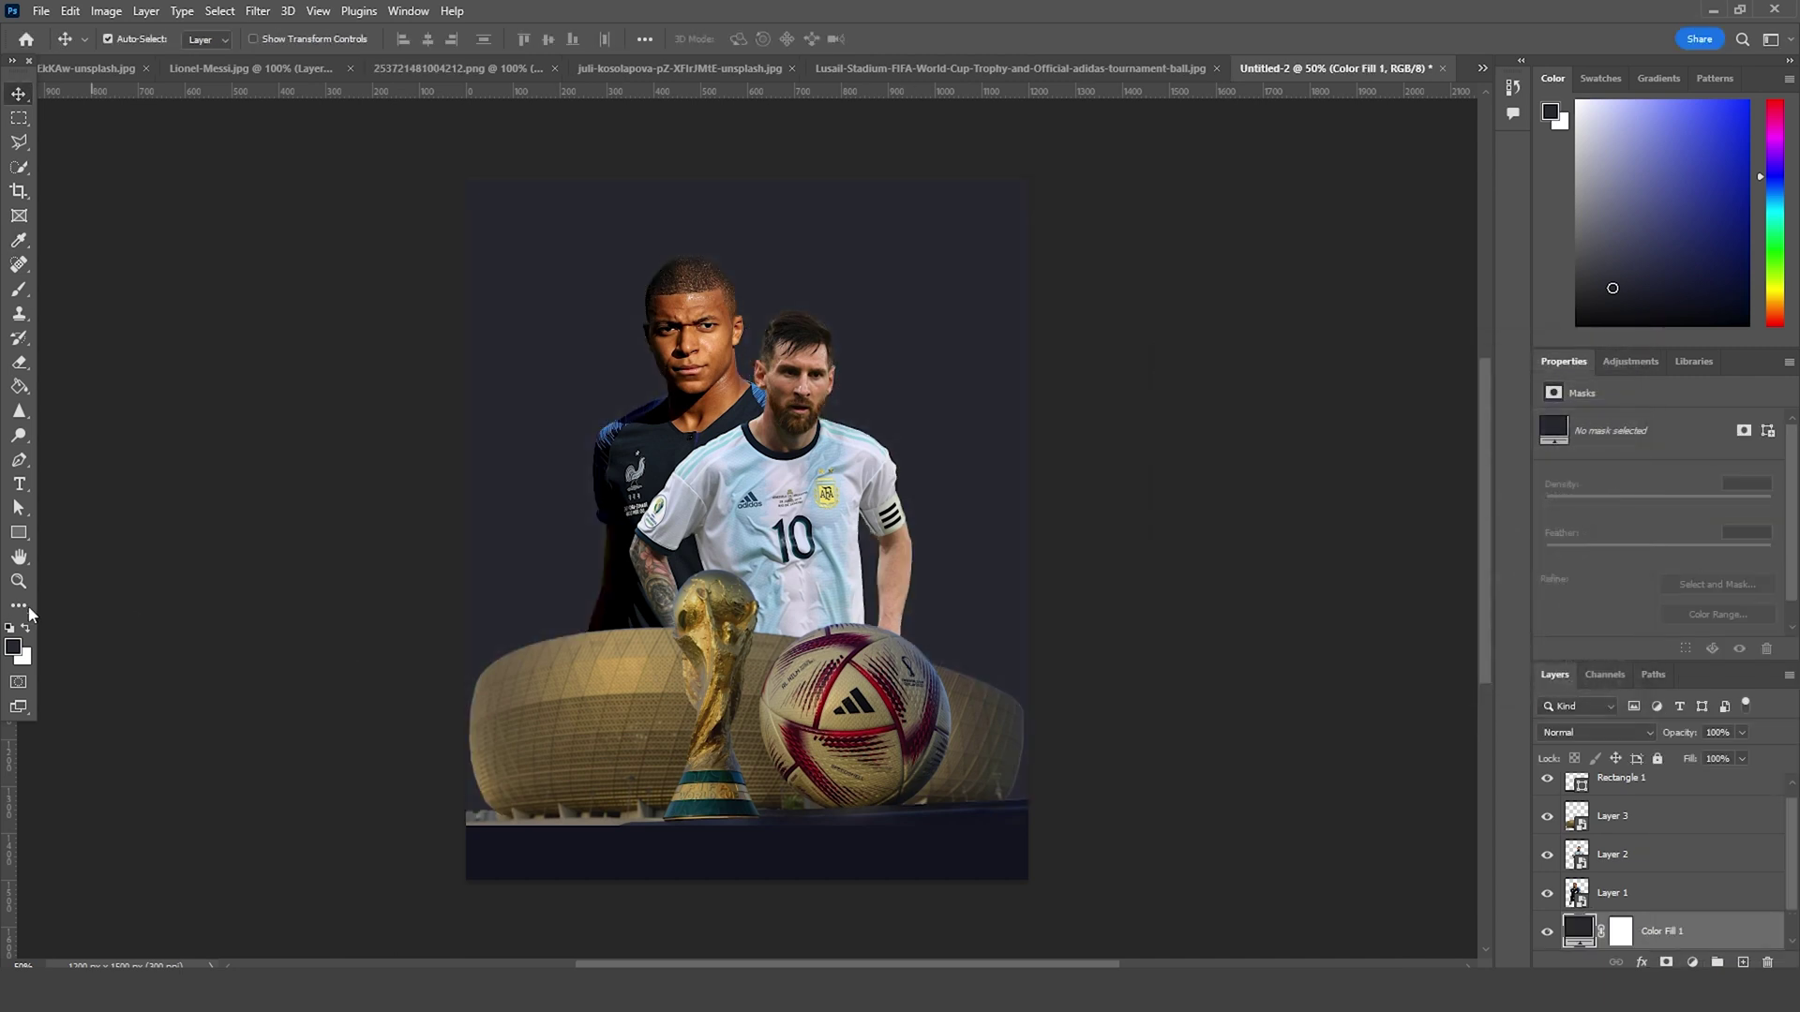
Step: Copy the rocks from 253721481004212.png into Untitled-2 above the colour fill and convert that layer to a smart object
{"action": "left_click", "coordinate": [458, 72]}
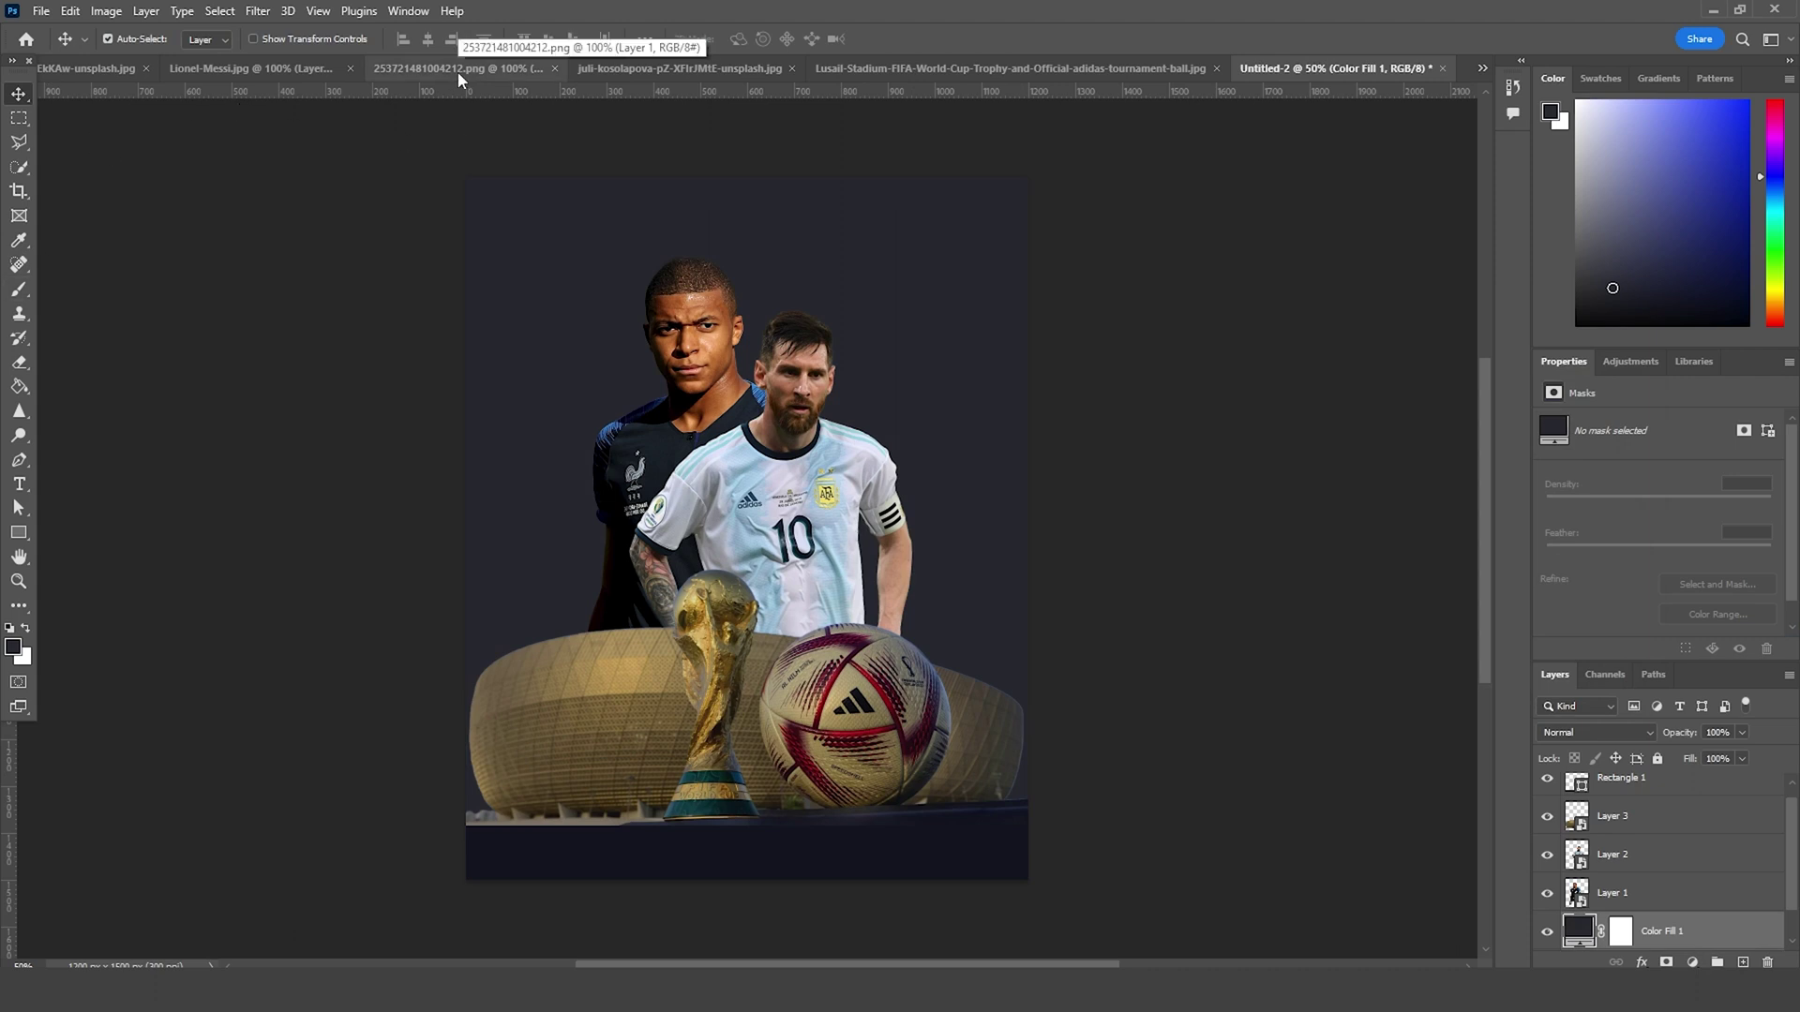
{"action": "left_click_drag", "start_coordinate": [544, 441], "coordinate": [1385, 68]}
{"action": "left_click_drag", "start_coordinate": [825, 619], "coordinate": [889, 625]}
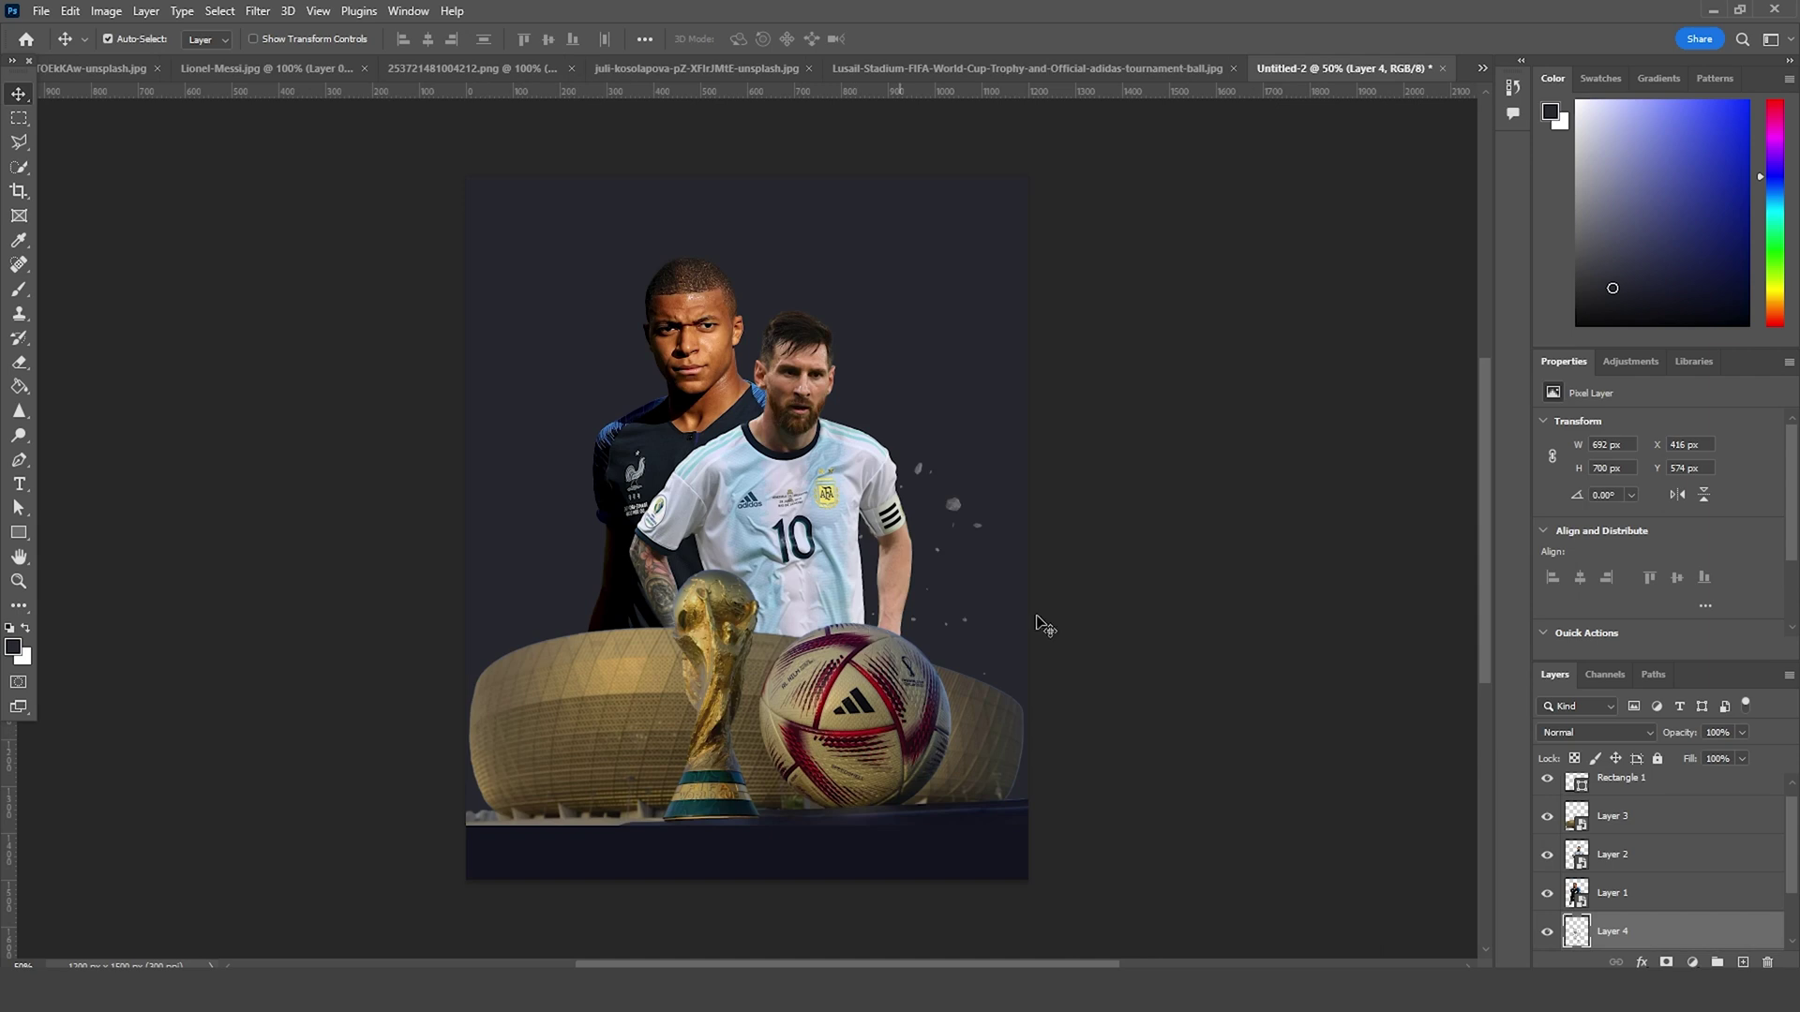
{"action": "right_click", "coordinate": [1716, 947]}
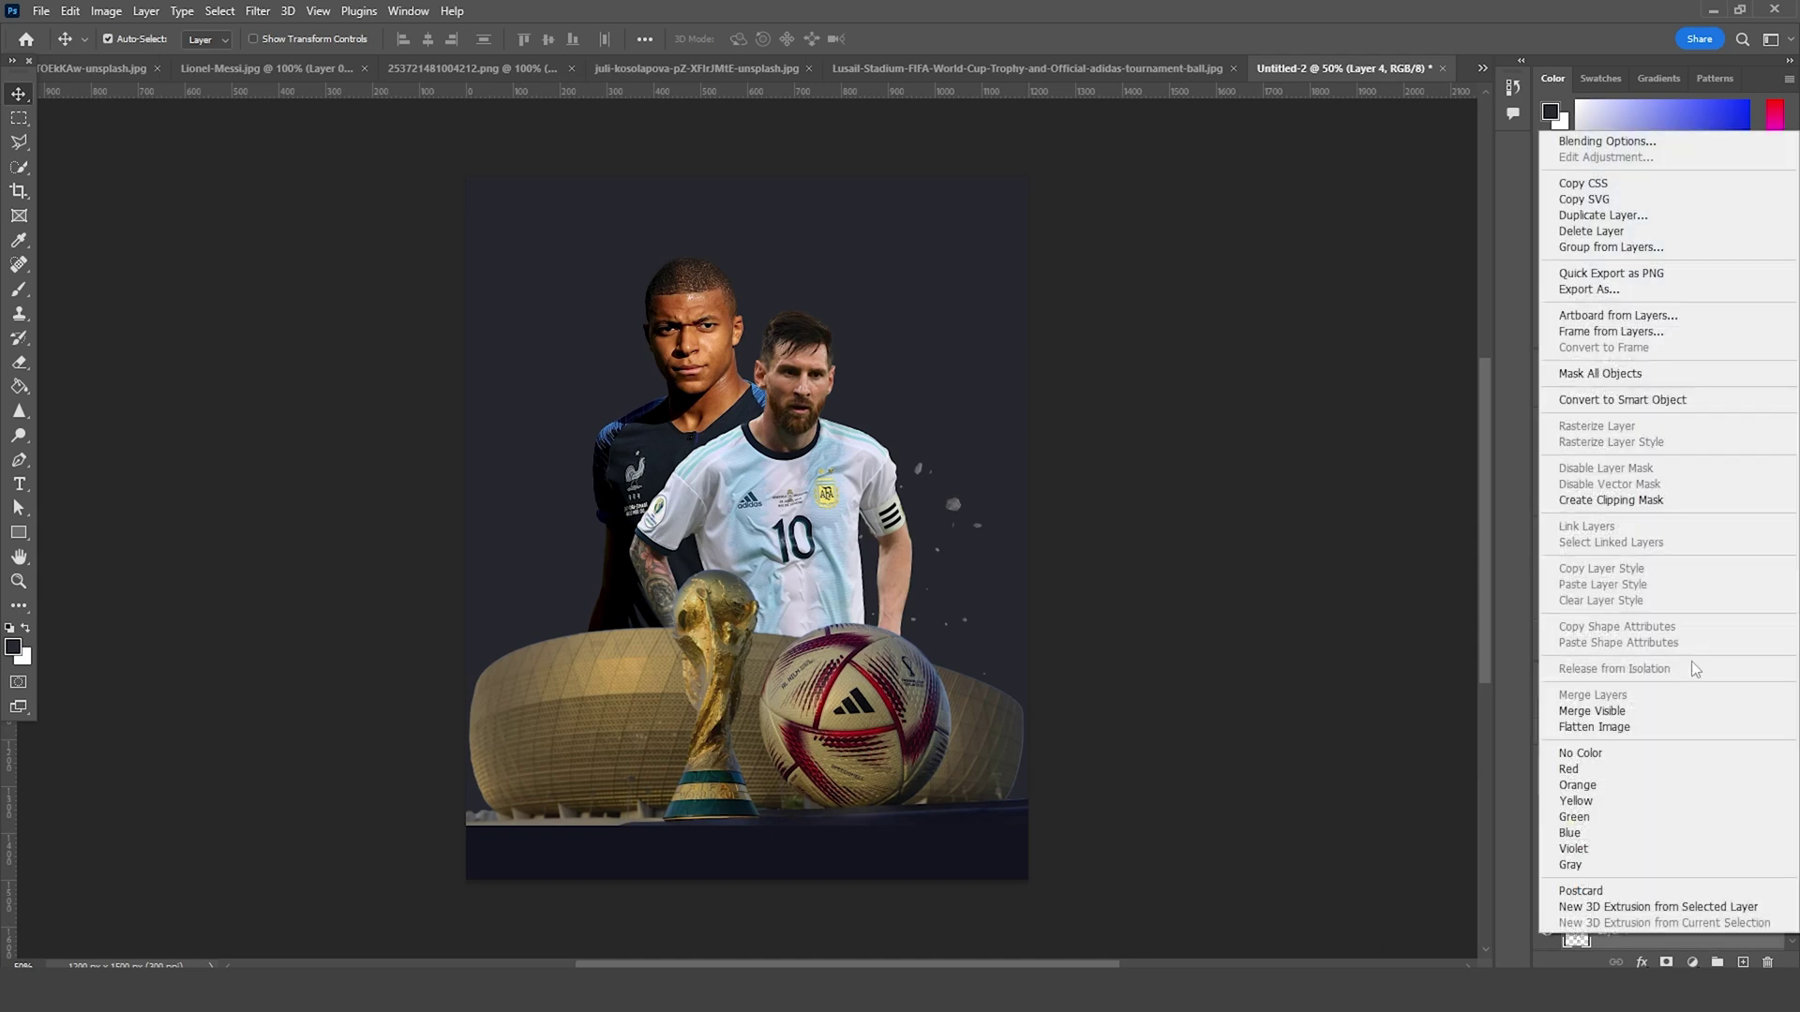
{"action": "left_click", "coordinate": [1663, 403]}
Step: Scale the rocks layer to about 147%, rotate it about 44.4°, and position it around and above the players' heads
{"action": "key", "text": "ctrl+t"}
{"action": "left_click_drag", "start_coordinate": [956, 496], "coordinate": [1016, 293]}
{"action": "left_click_drag", "start_coordinate": [952, 433], "coordinate": [963, 382]}
{"action": "left_click_drag", "start_coordinate": [1037, 204], "coordinate": [1047, 450]}
{"action": "left_click_drag", "start_coordinate": [936, 445], "coordinate": [1009, 401]}
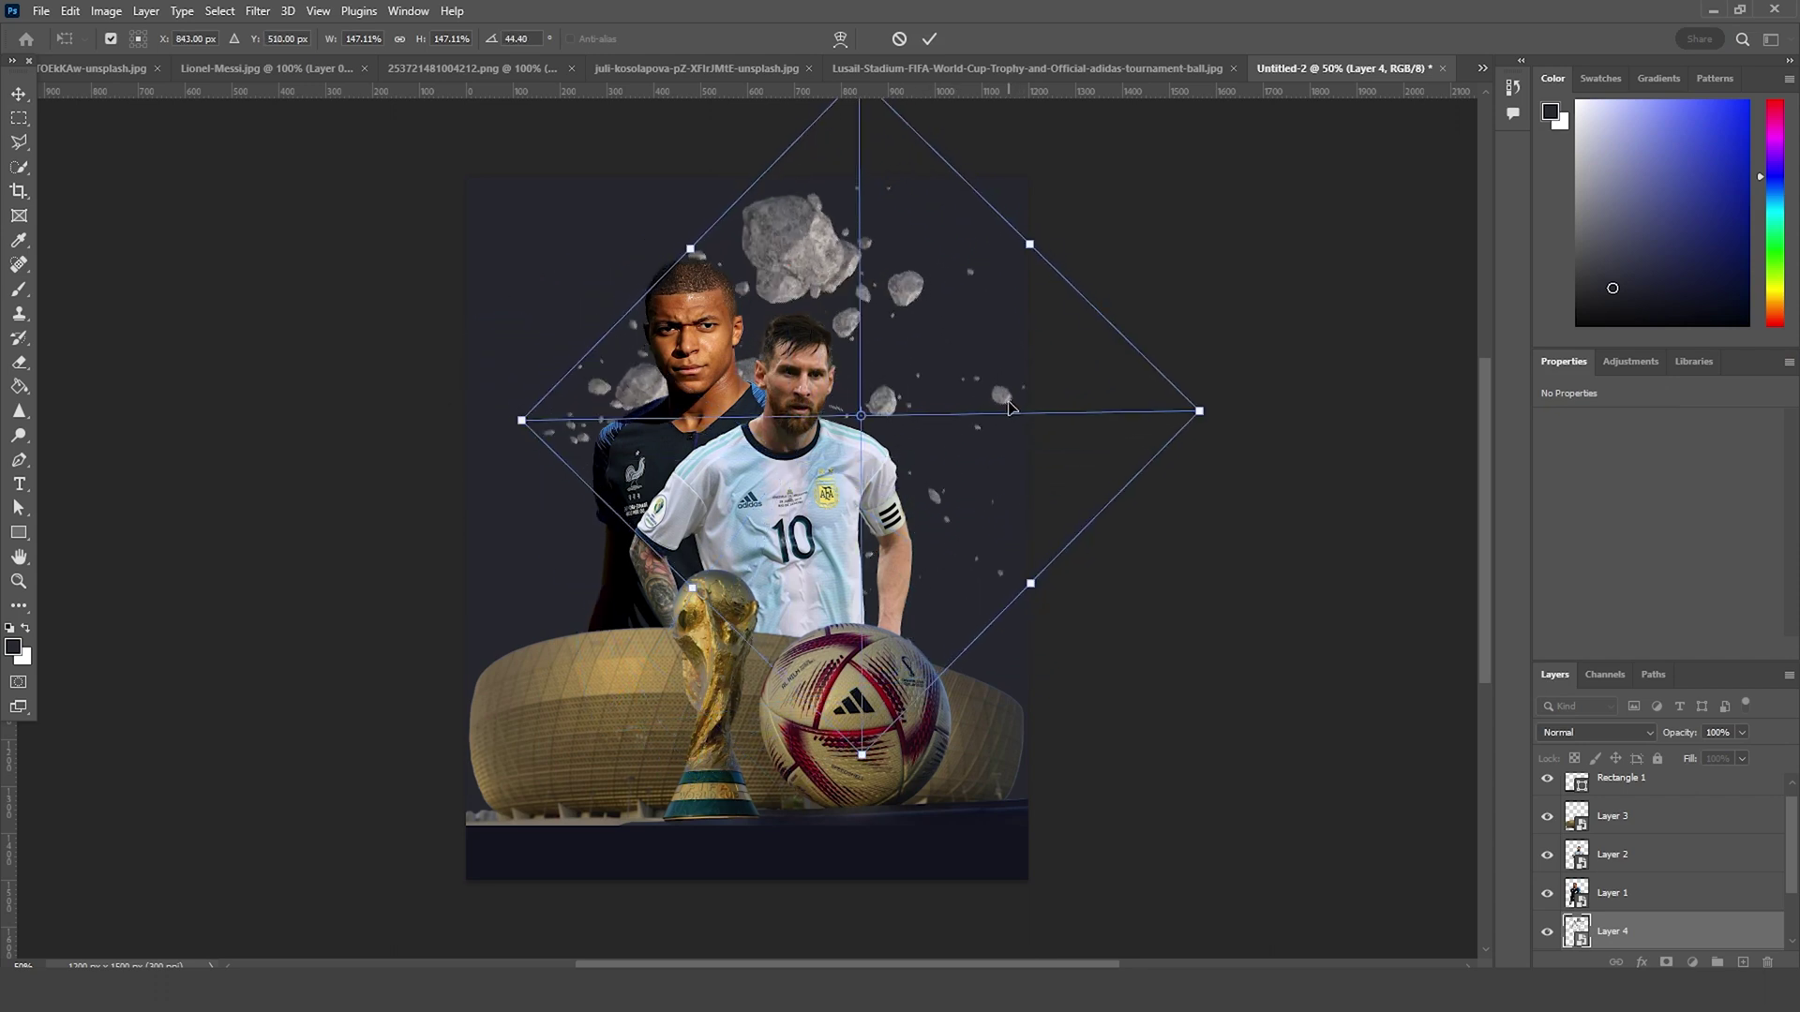
{"action": "key", "text": "Return"}
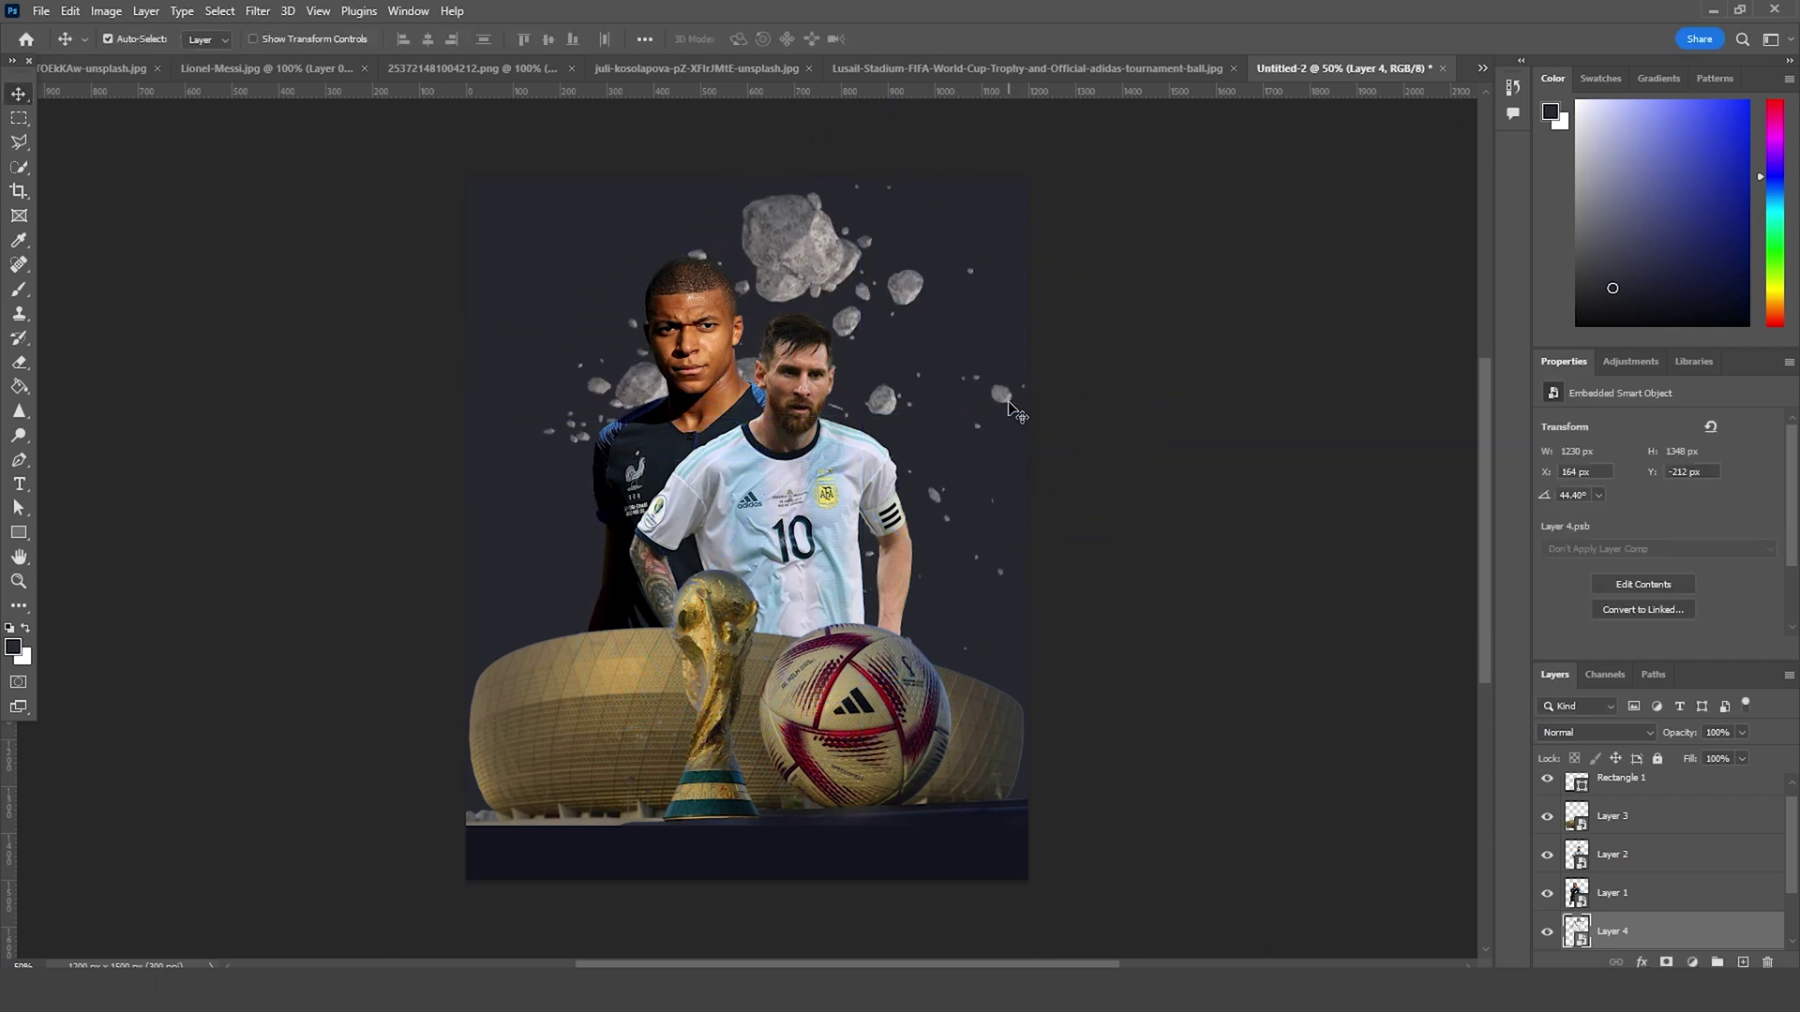
Step: Apply a Radial Blur to the rocks with amount 14, Zoom method and Best quality, shifting the blur centre slightly downward
{"action": "left_click", "coordinate": [258, 13]}
{"action": "mouse_move", "coordinate": [310, 251]}
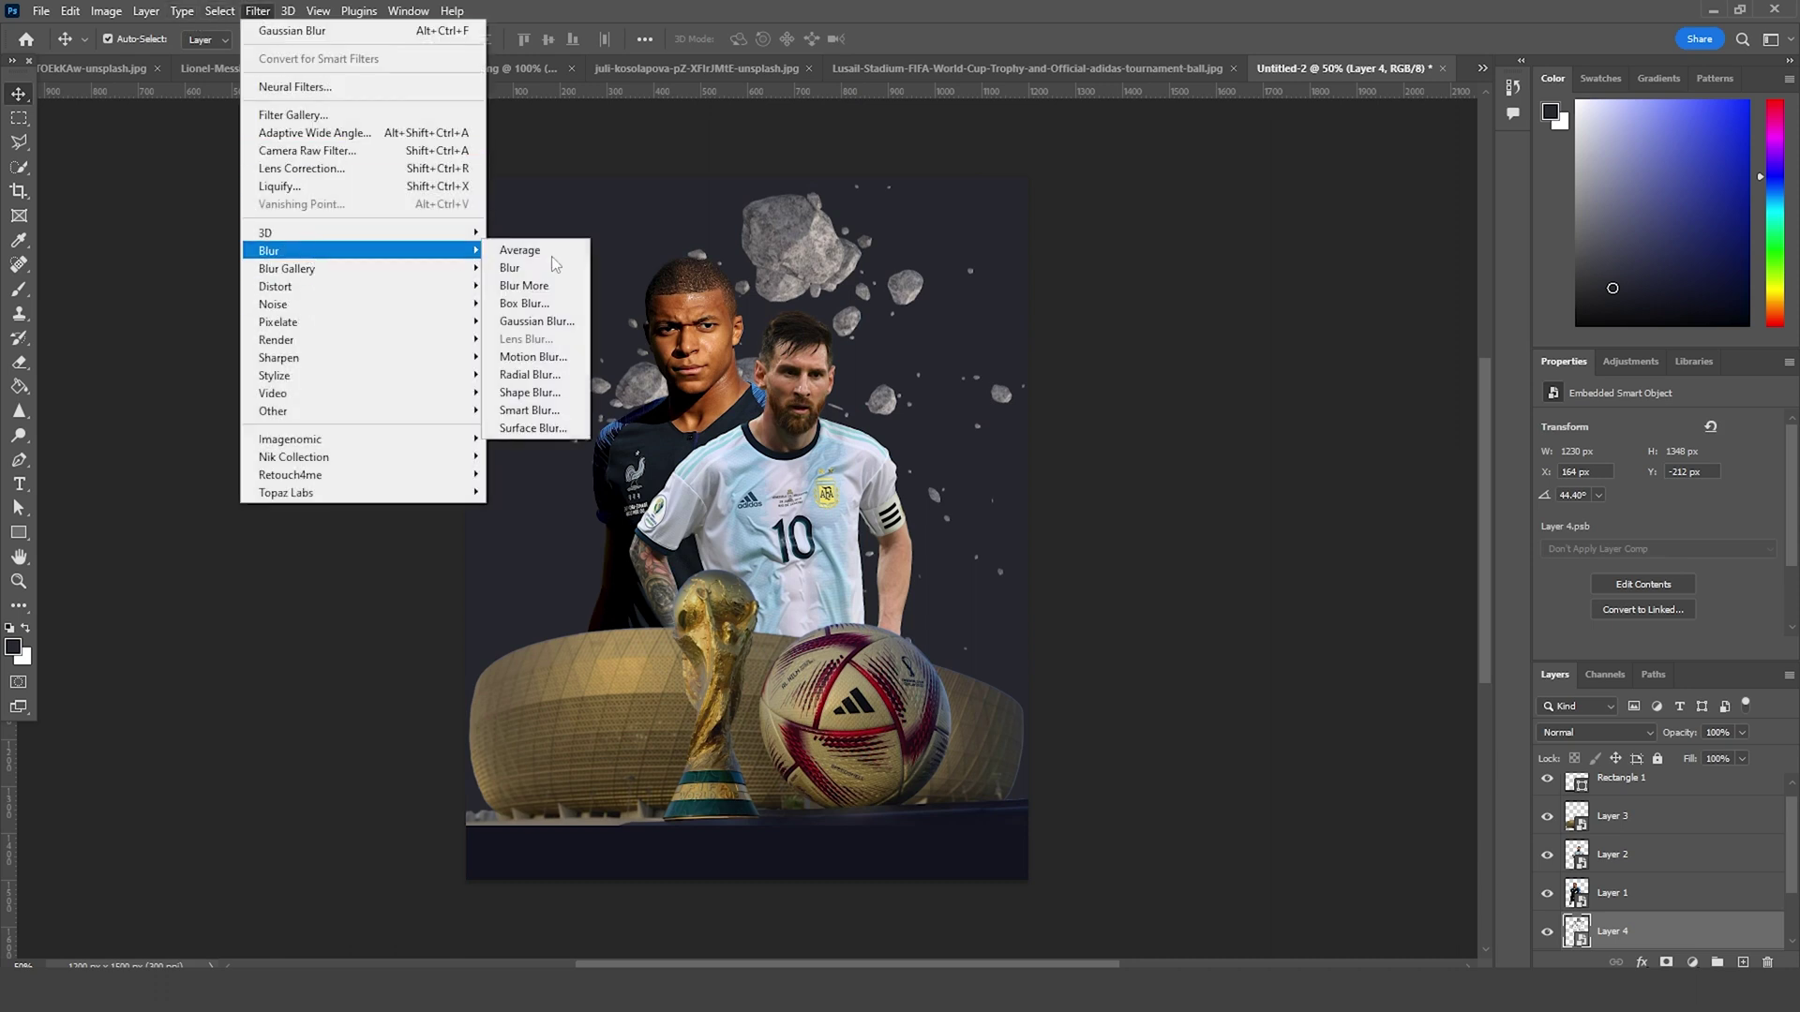
{"action": "left_click", "coordinate": [530, 374]}
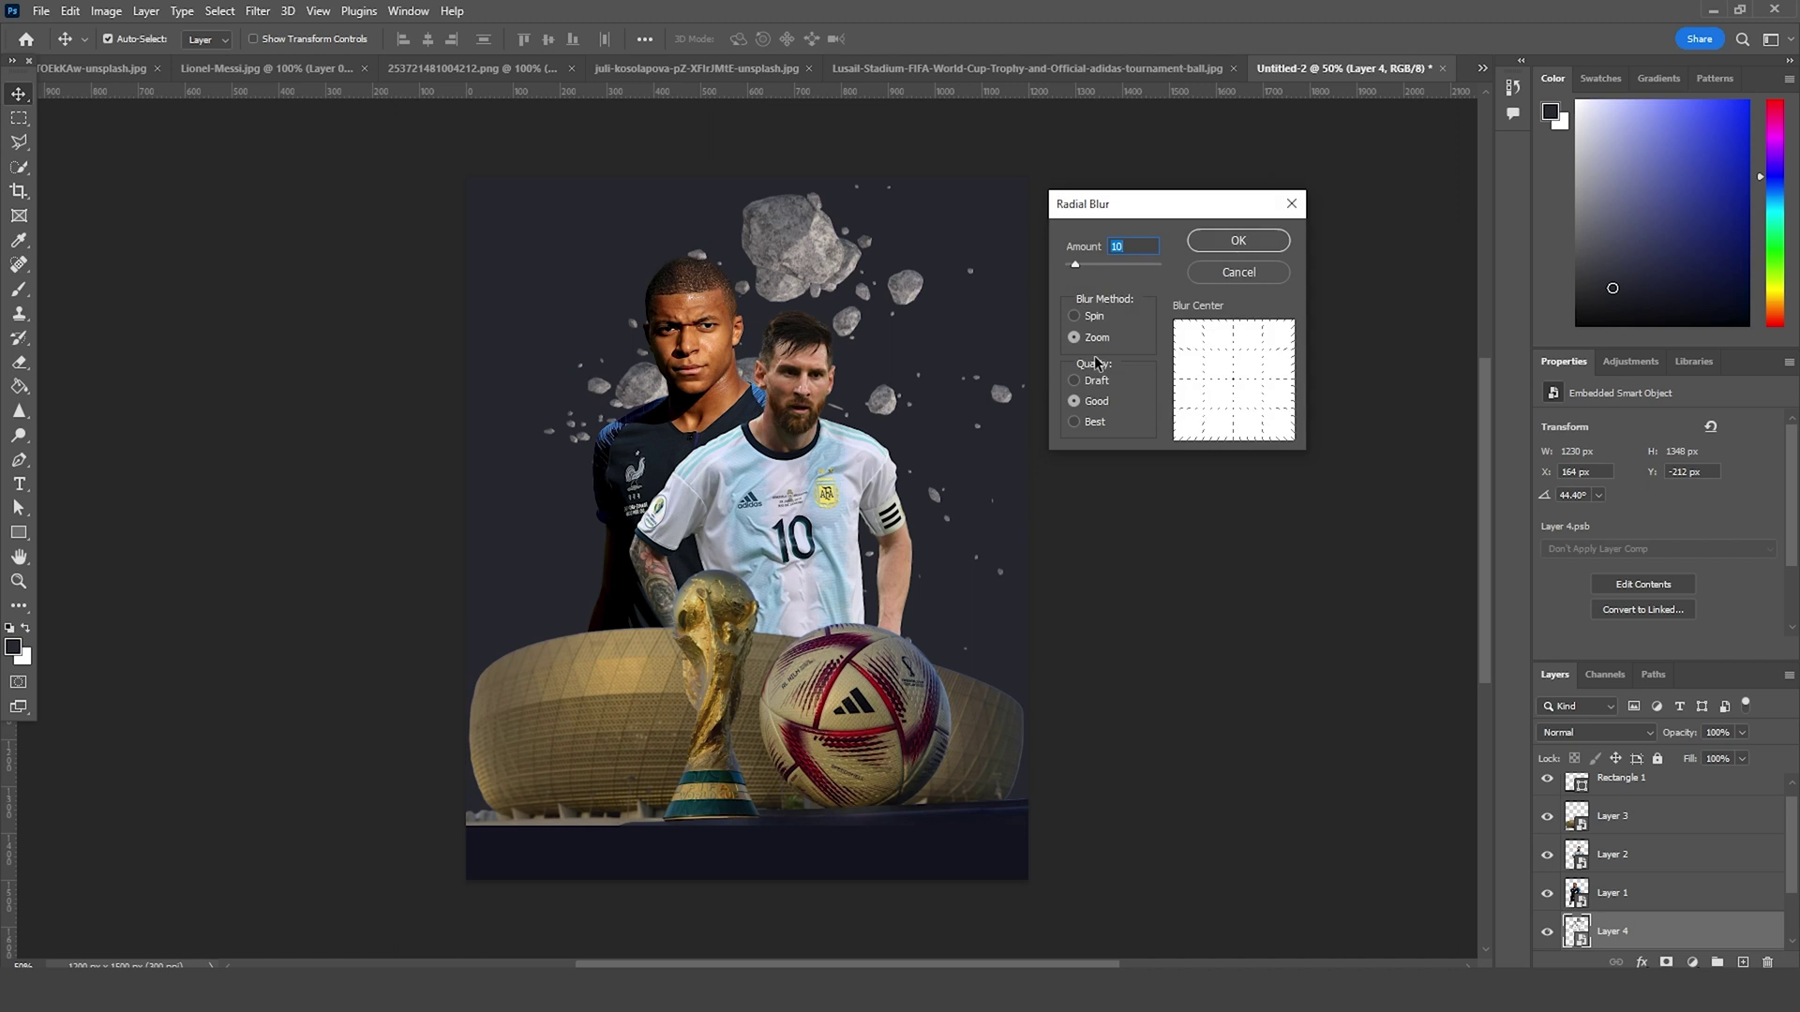
{"action": "left_click", "coordinate": [1076, 423]}
{"action": "left_click", "coordinate": [1082, 265]}
{"action": "left_click_drag", "start_coordinate": [1228, 382], "coordinate": [1233, 388]}
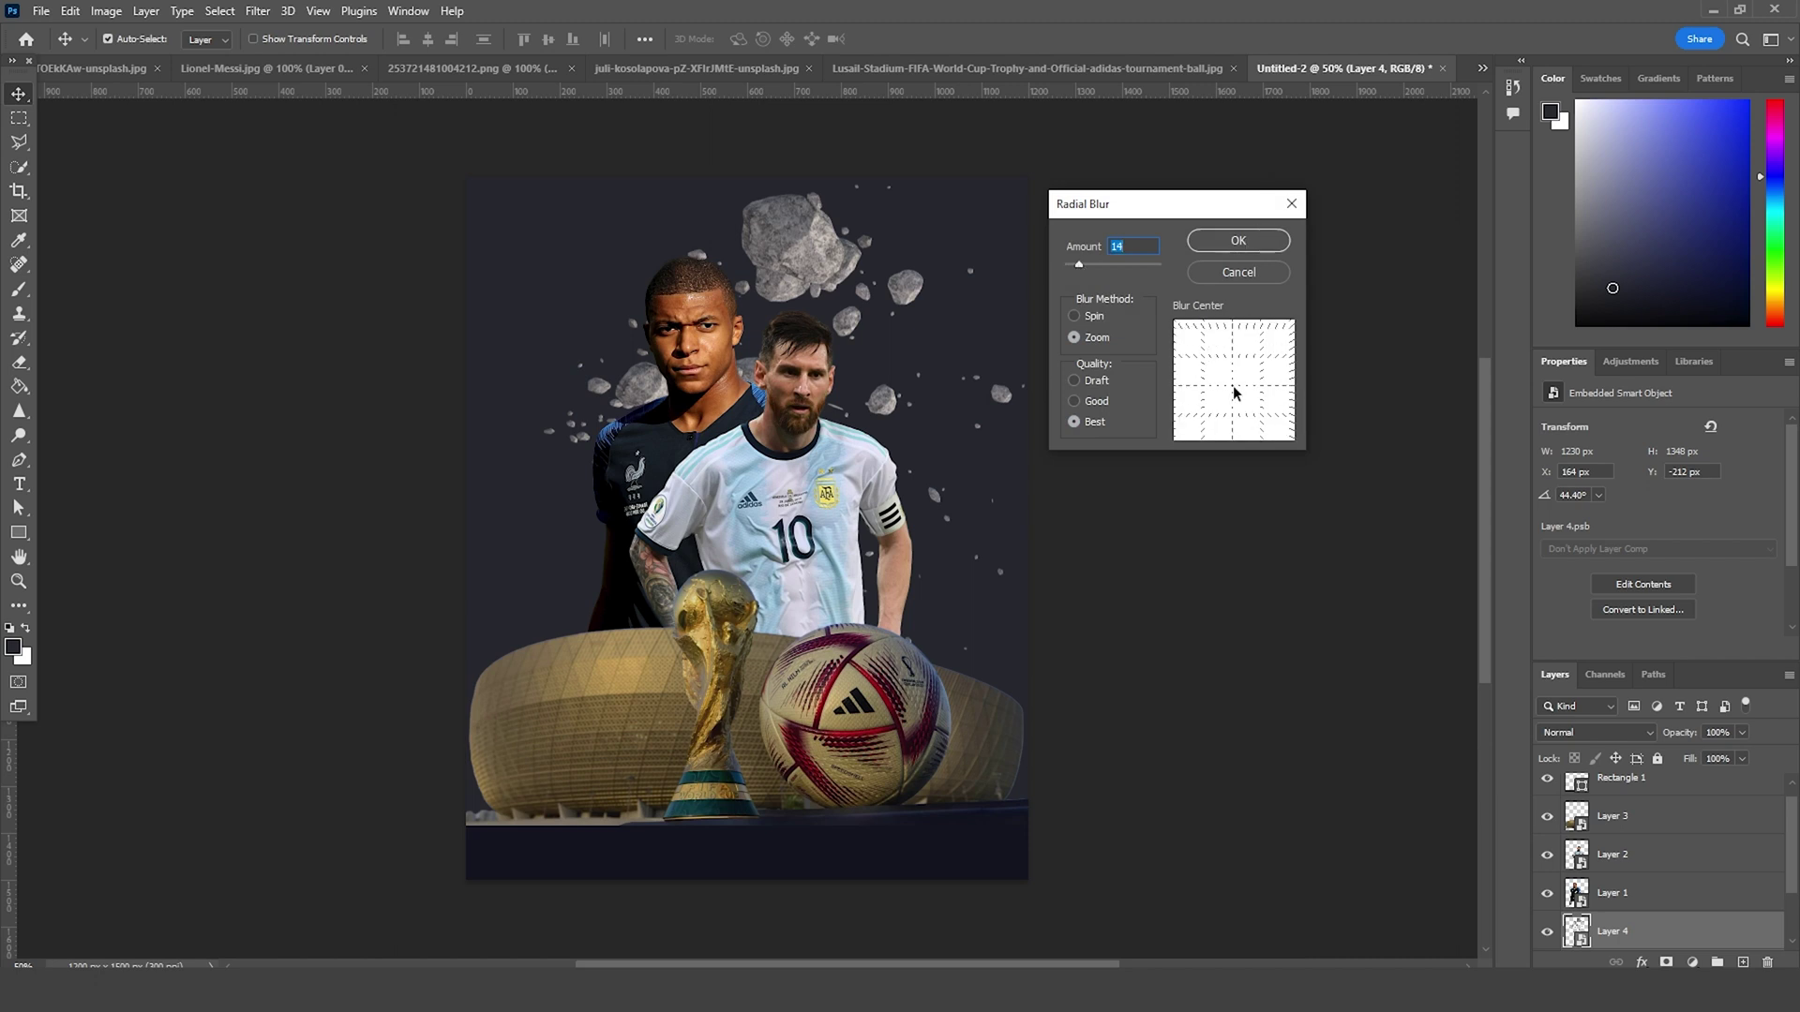
{"action": "left_click", "coordinate": [1238, 242]}
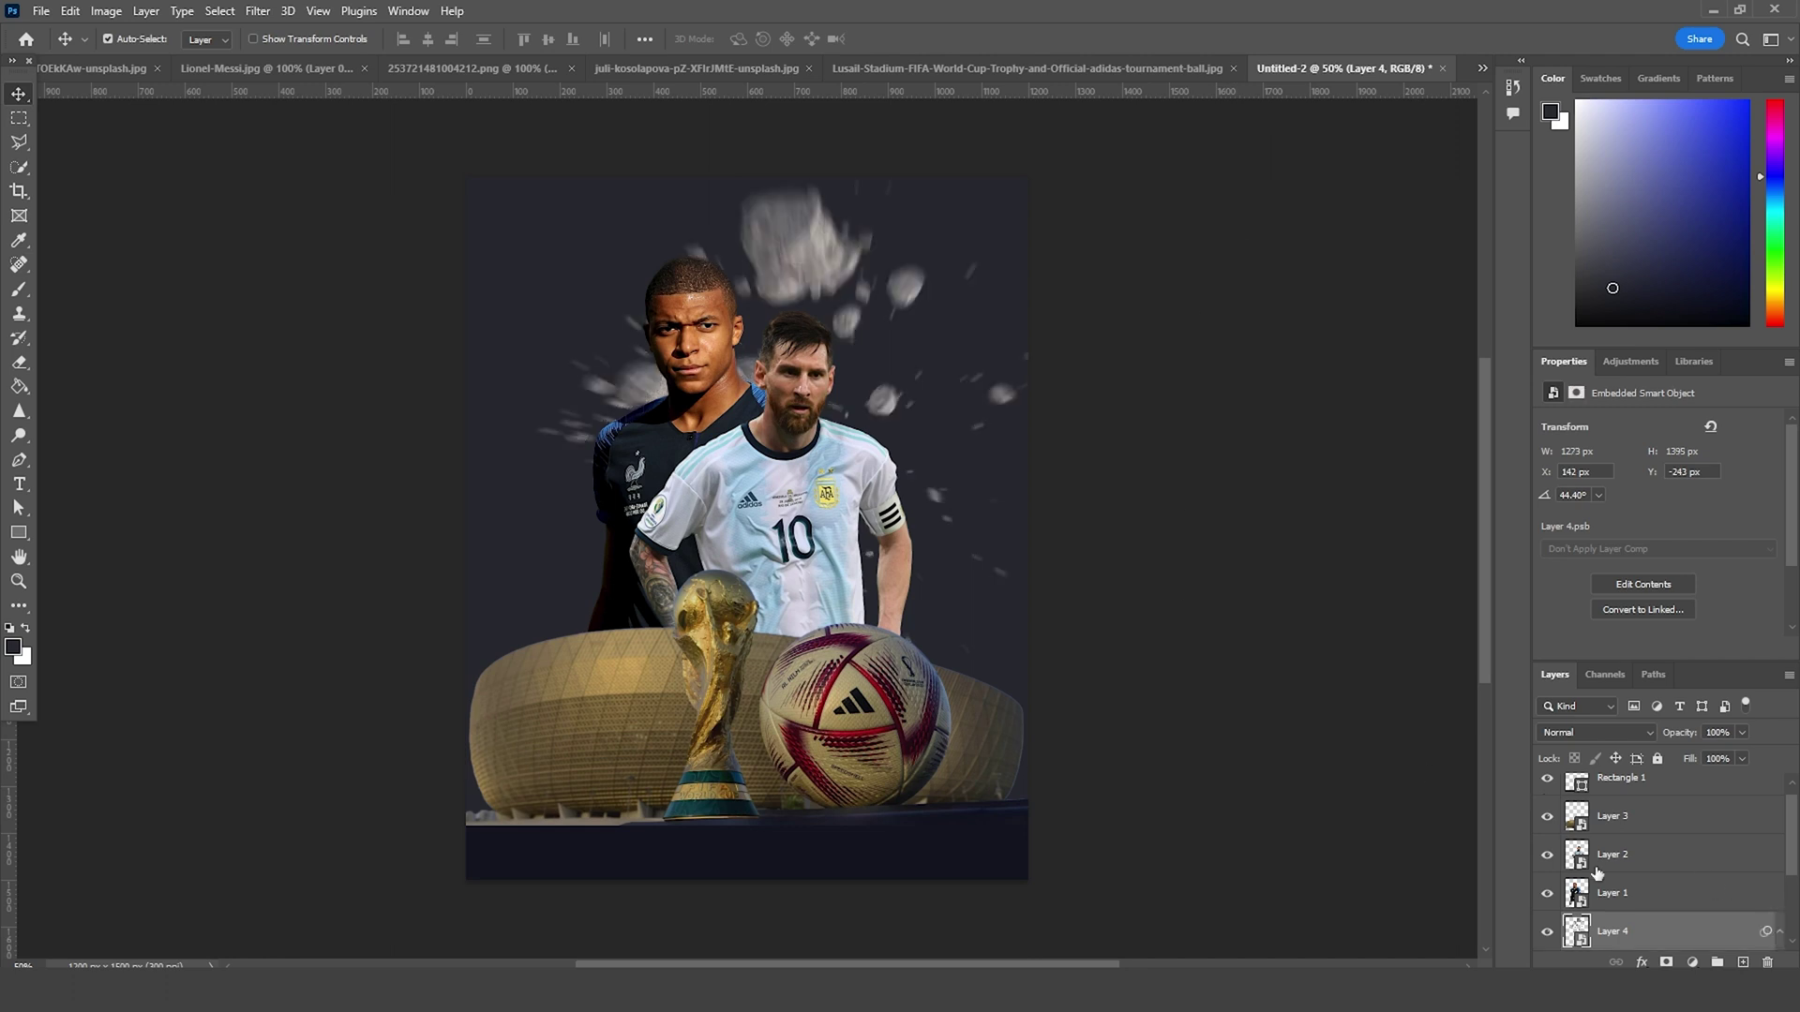
Step: Duplicate the blurred rocks layer and move the copy above Layer 2, in front of both players
{"action": "key", "text": "ctrl+j"}
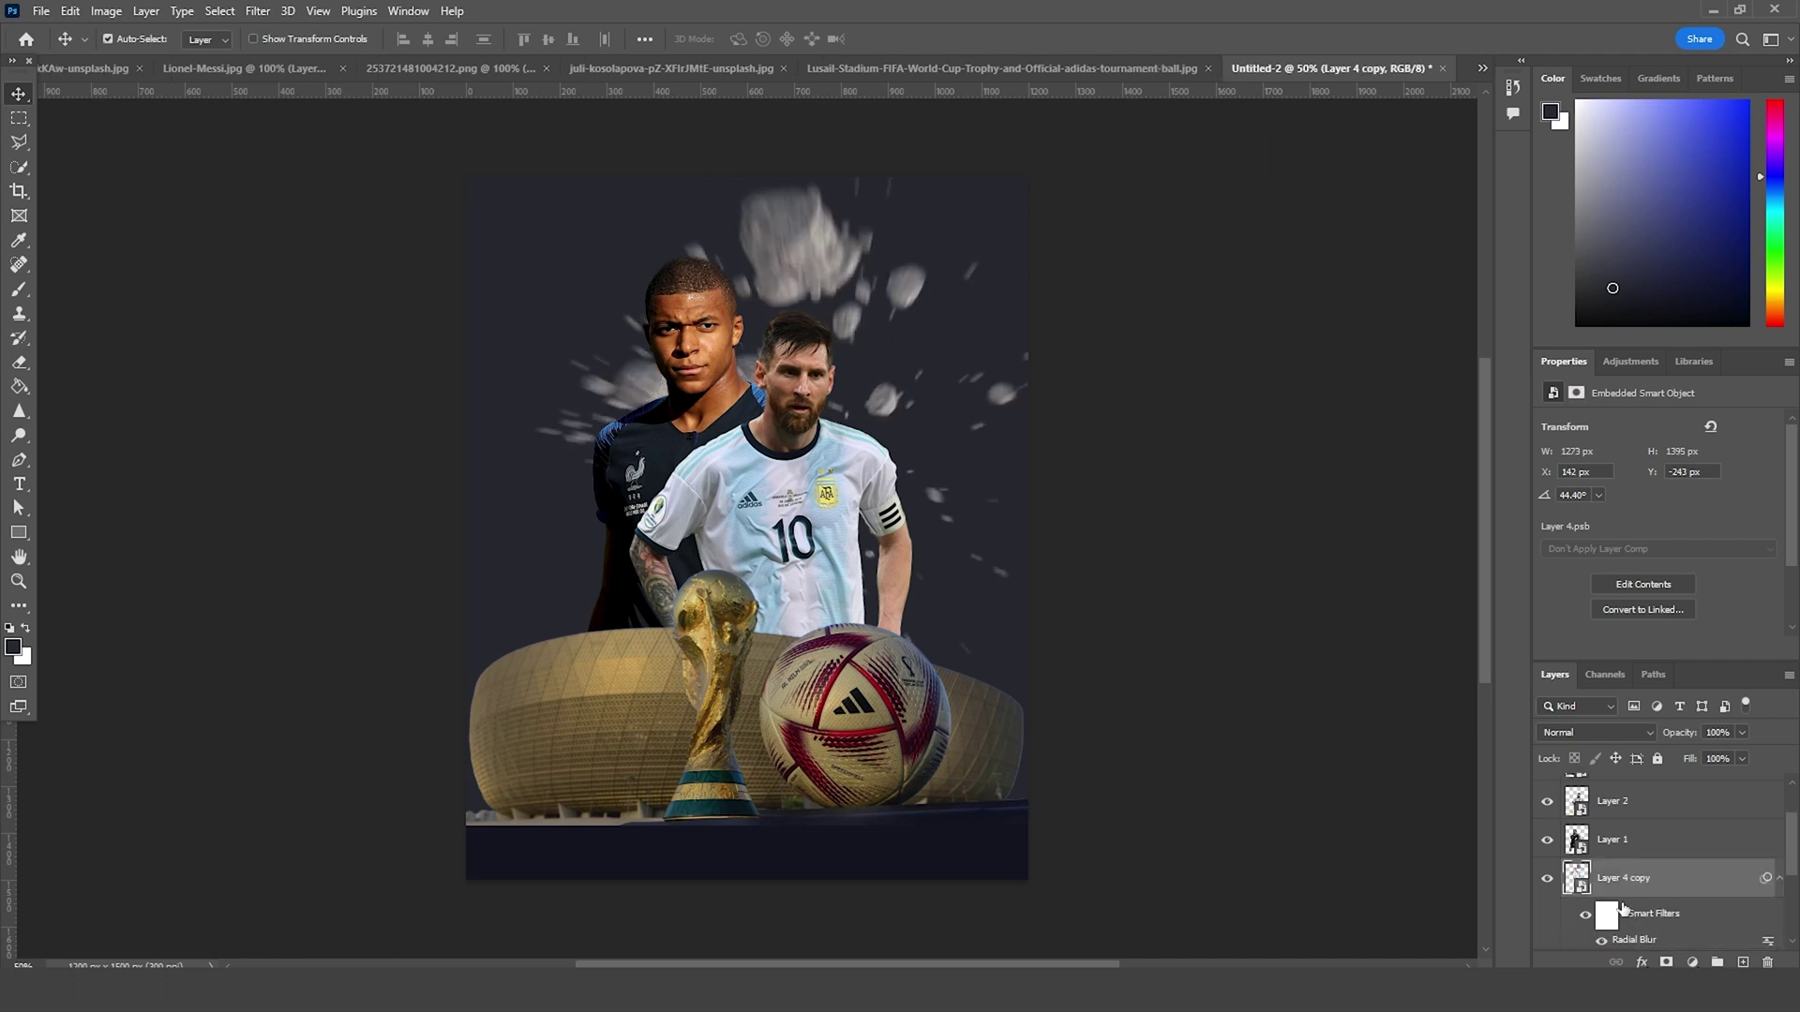
{"action": "scroll", "coordinate": [1631, 900], "scroll_direction": "up", "scroll_amount": 1}
{"action": "left_click_drag", "start_coordinate": [1628, 919], "coordinate": [1658, 834]}
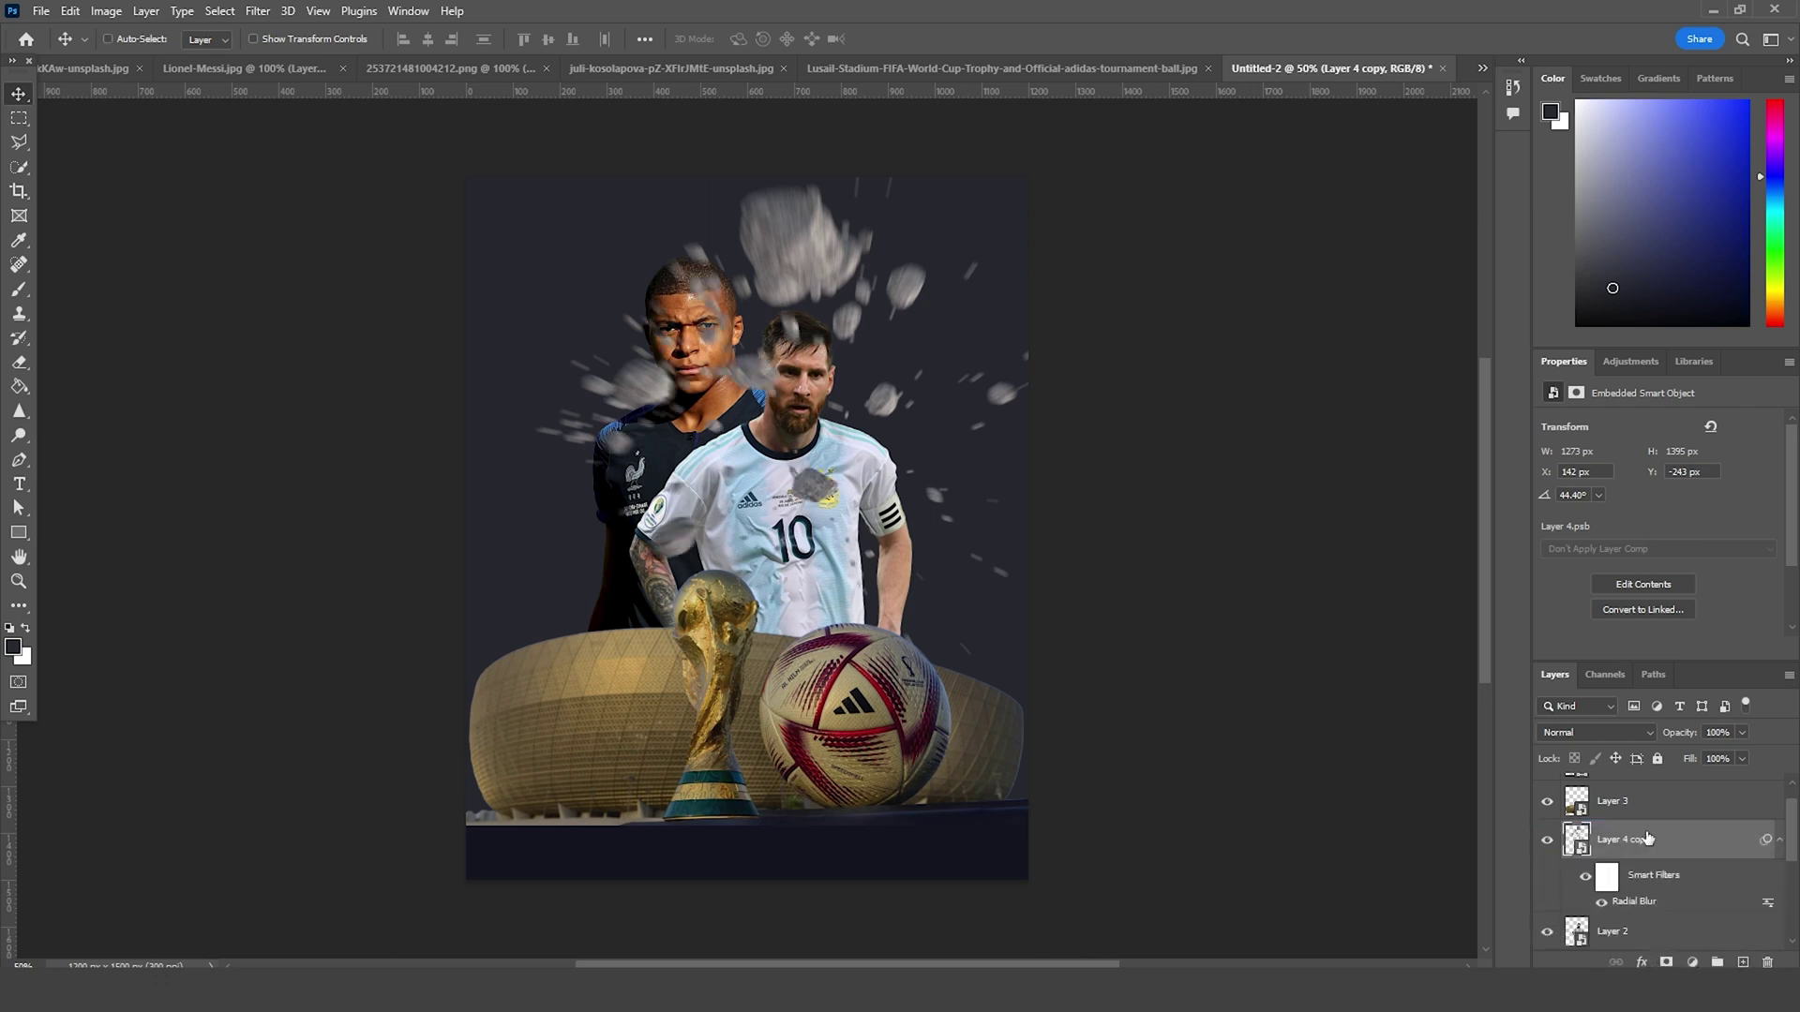
Step: Scale the rocks copy to about 220%, rotate it to about -37°, and place its largest rocks beside the stadium's left edge
{"action": "key", "text": "ctrl+t"}
{"action": "left_click", "coordinate": [916, 384]}
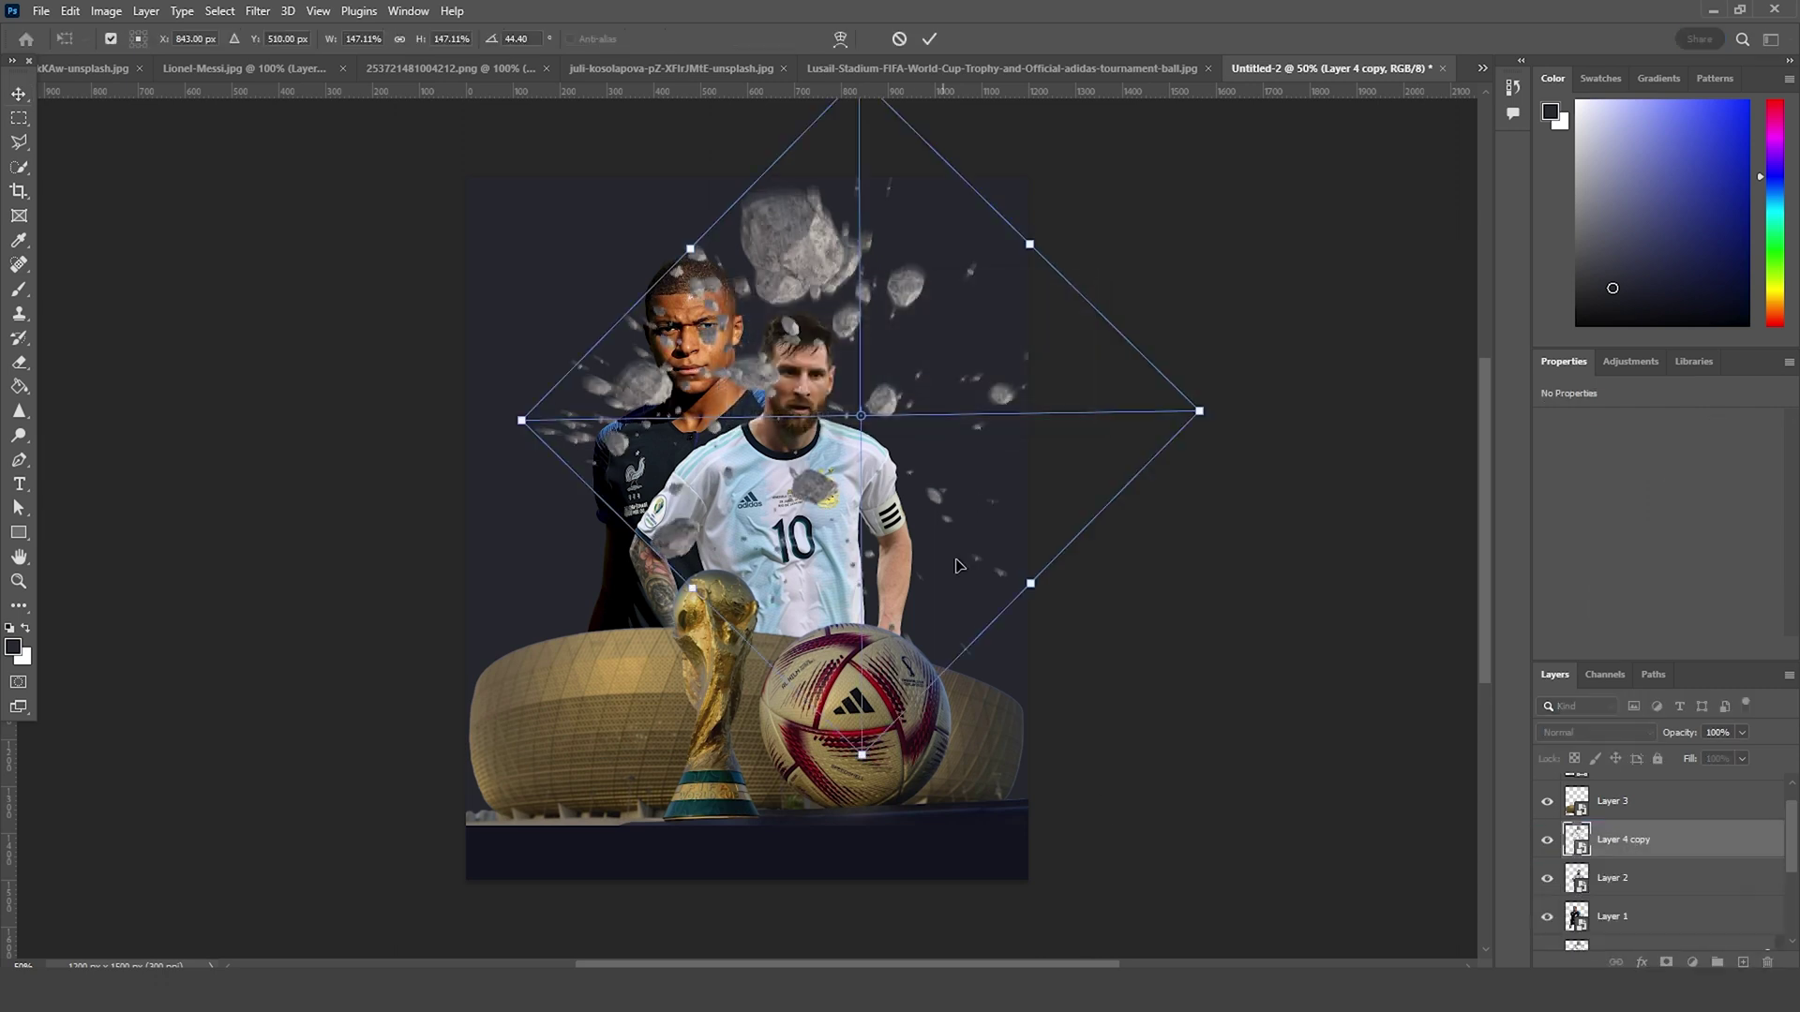
{"action": "left_click_drag", "start_coordinate": [1257, 374], "coordinate": [787, 61]}
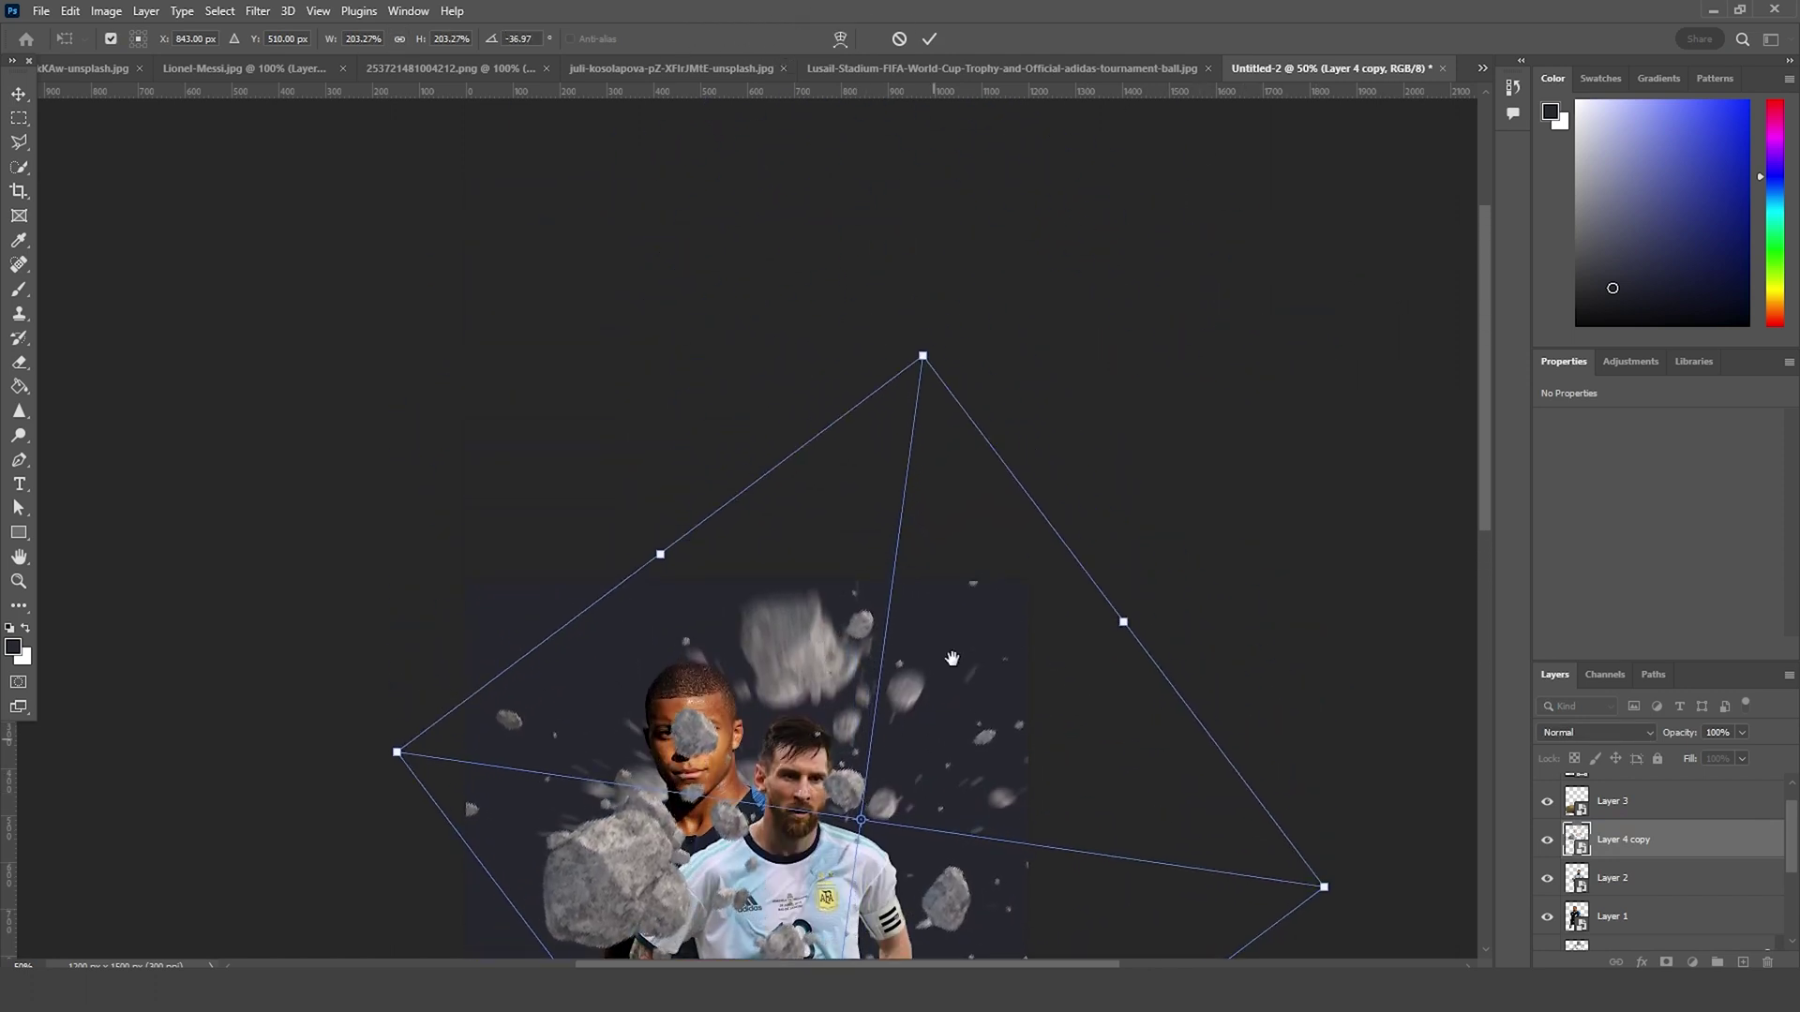
{"action": "left_click_drag", "start_coordinate": [464, 785], "coordinate": [543, 306]}
{"action": "left_click_drag", "start_coordinate": [1339, 398], "coordinate": [1186, 579]}
{"action": "key", "text": "Return"}
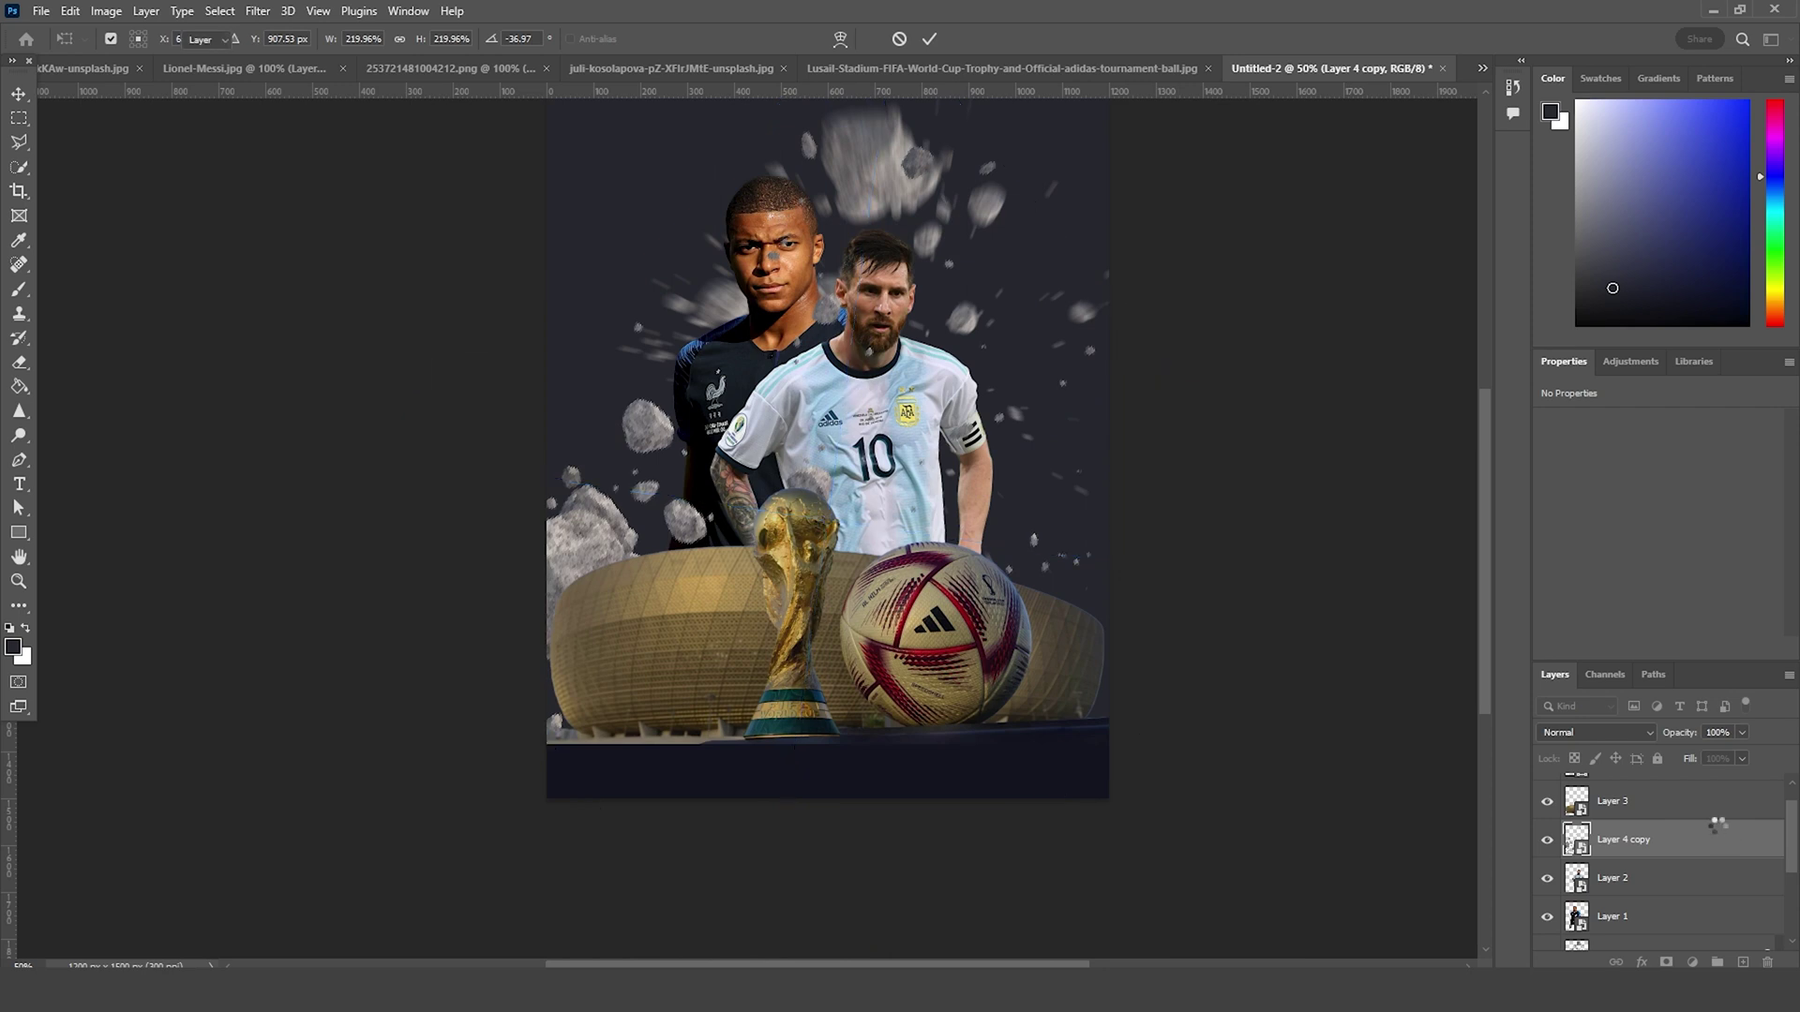
Step: Add a layer mask to the rocks copy and paint it black with an 800 px brush to hide rocks over the players
{"action": "scroll", "coordinate": [1631, 876], "scroll_direction": "up", "scroll_amount": 2}
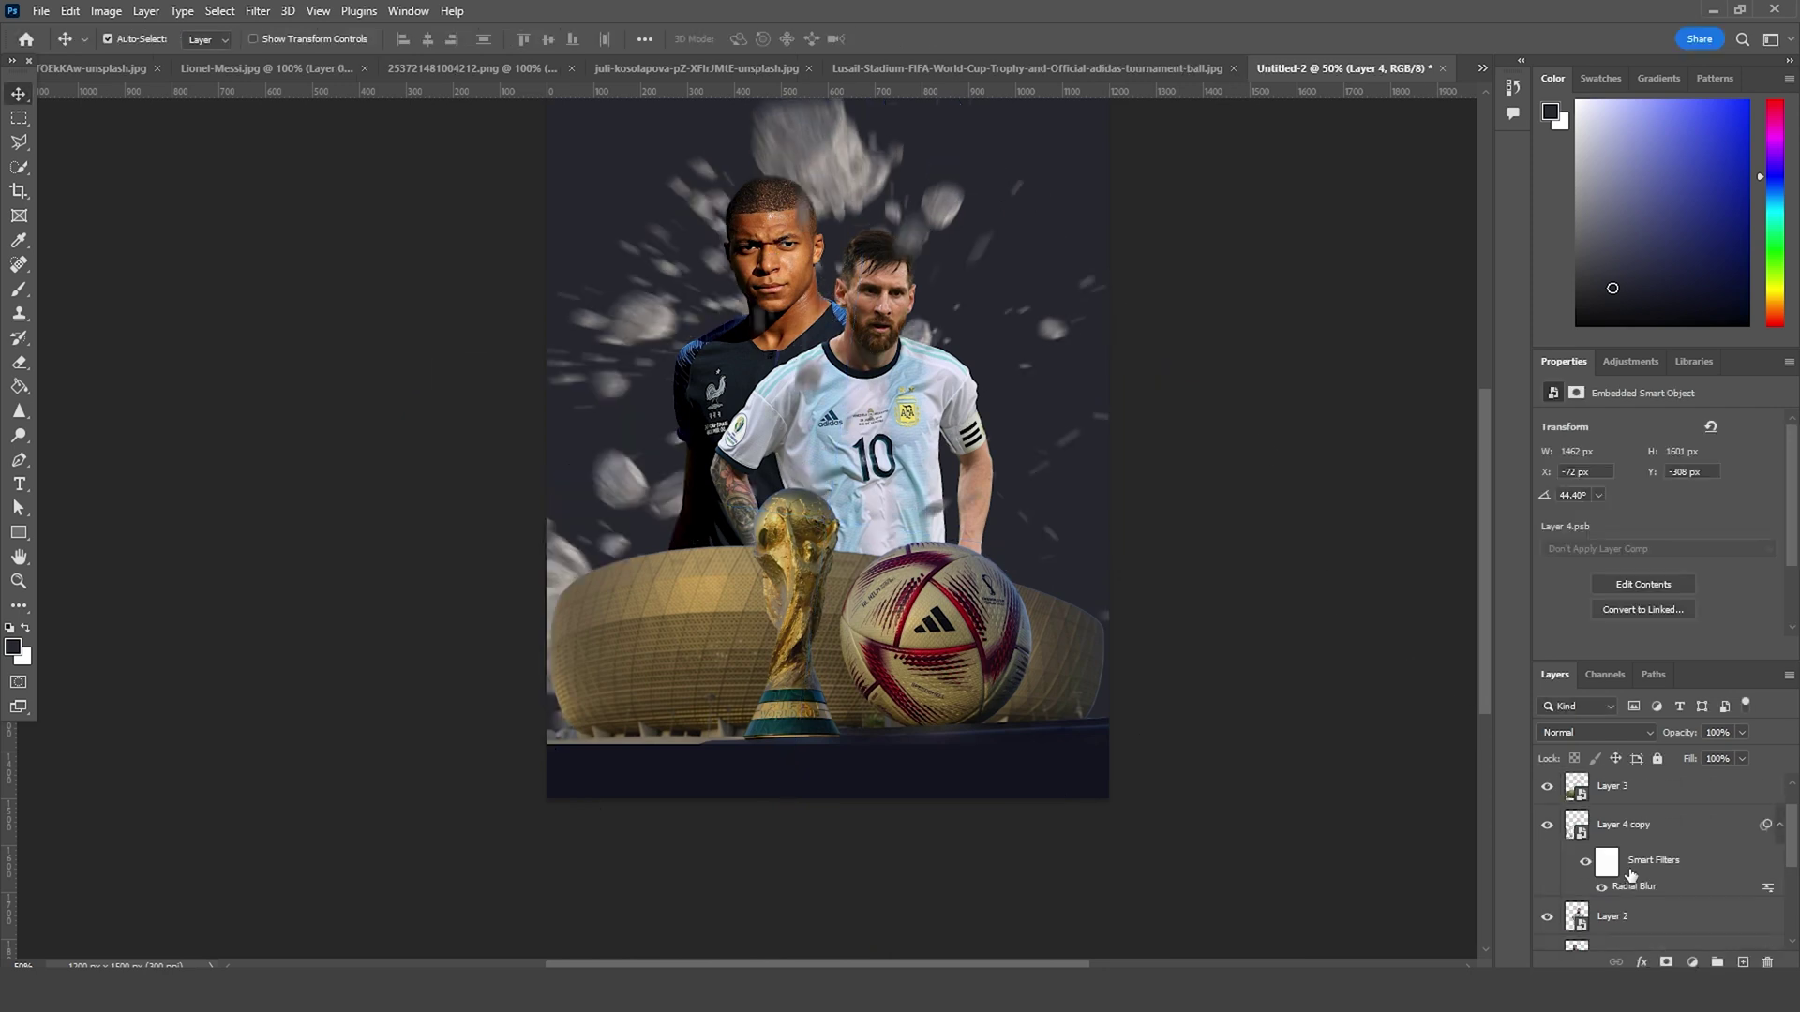
{"action": "left_click", "coordinate": [1640, 827]}
{"action": "left_click", "coordinate": [1548, 825]}
{"action": "left_click", "coordinate": [1548, 825]}
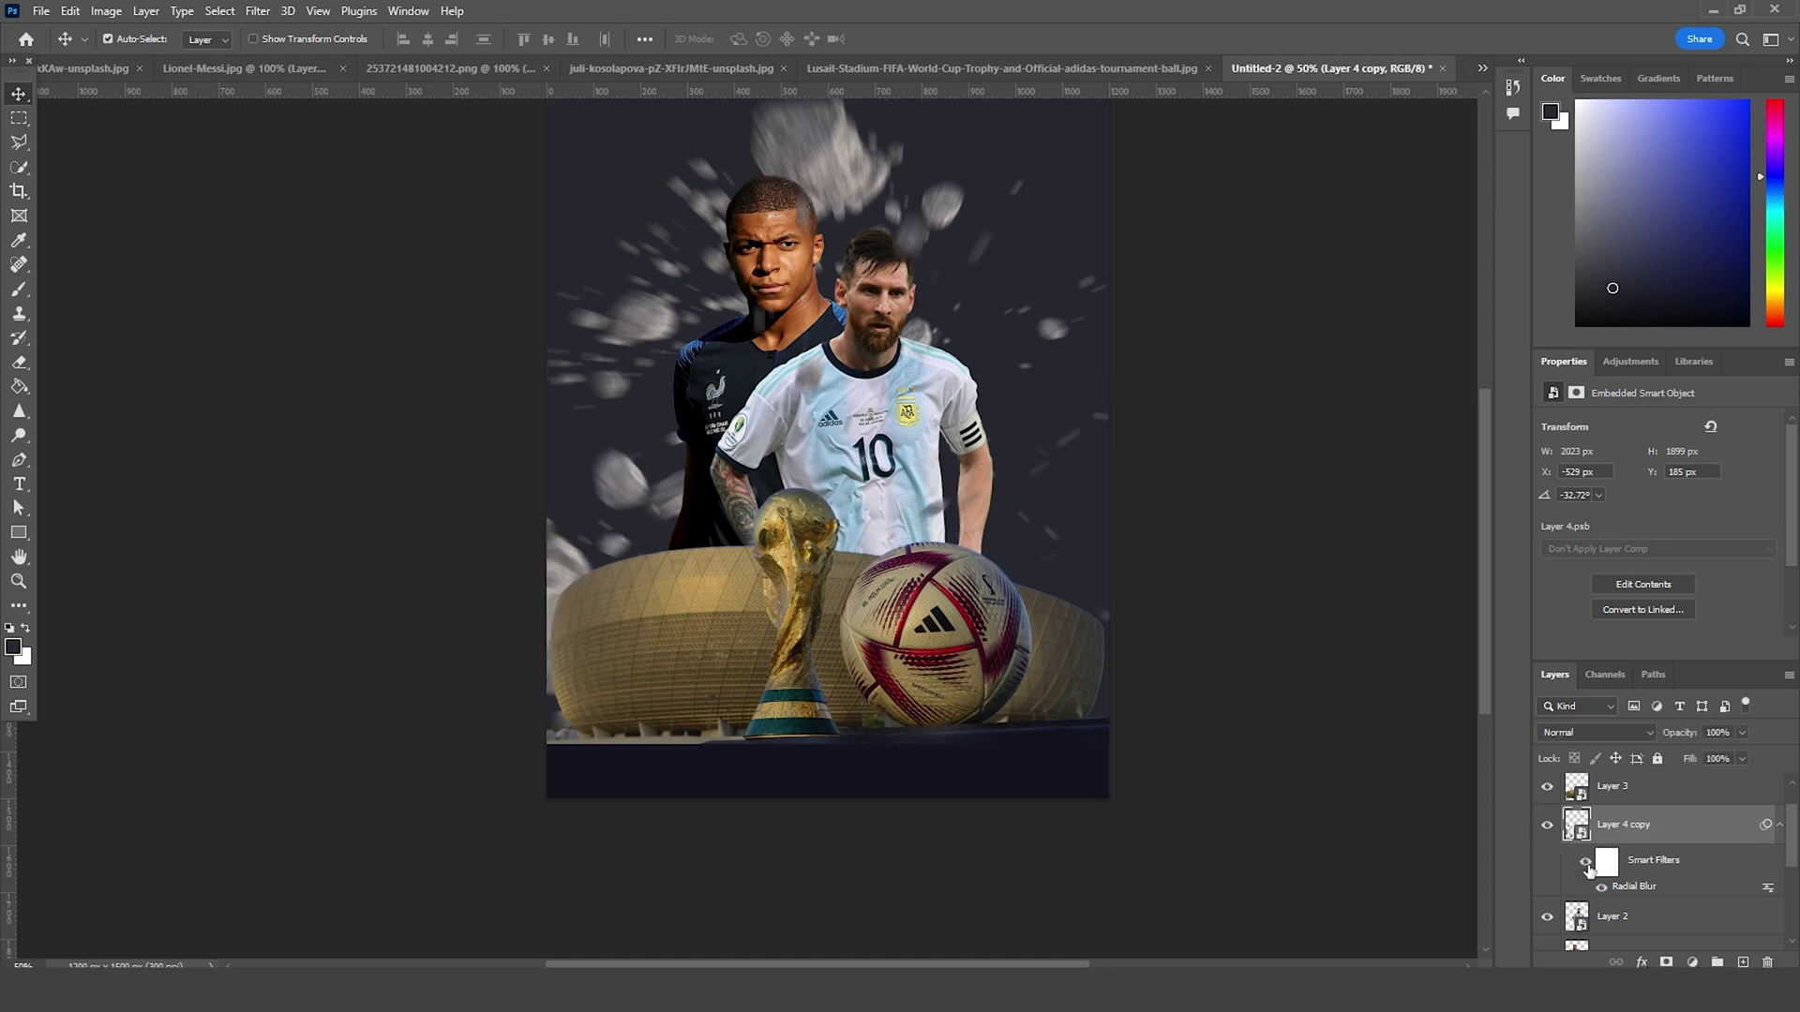
{"action": "left_click", "coordinate": [1667, 963]}
{"action": "key", "text": "b"}
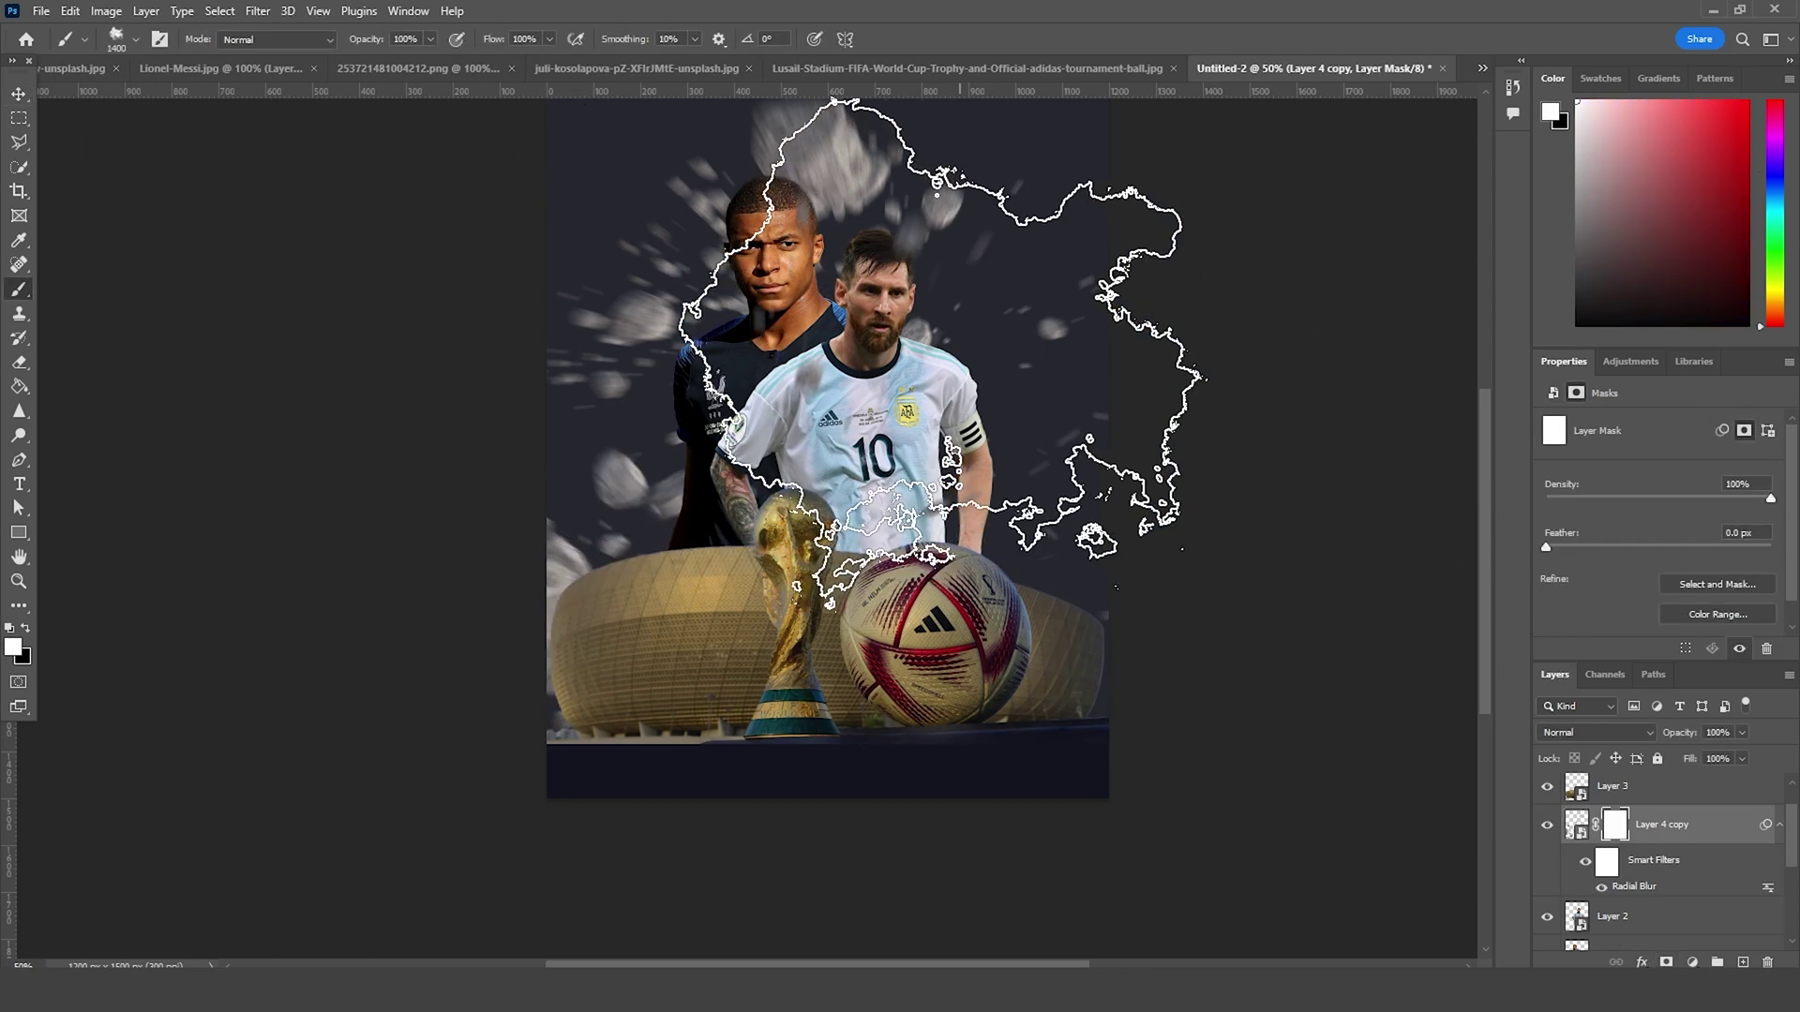
{"action": "key", "text": "bracketleft"}
{"action": "key", "text": "bracketleft"}
{"action": "key", "text": "bracketleft"}
{"action": "key", "text": "bracketleft"}
{"action": "key", "text": "bracketleft"}
{"action": "key", "text": "bracketleft"}
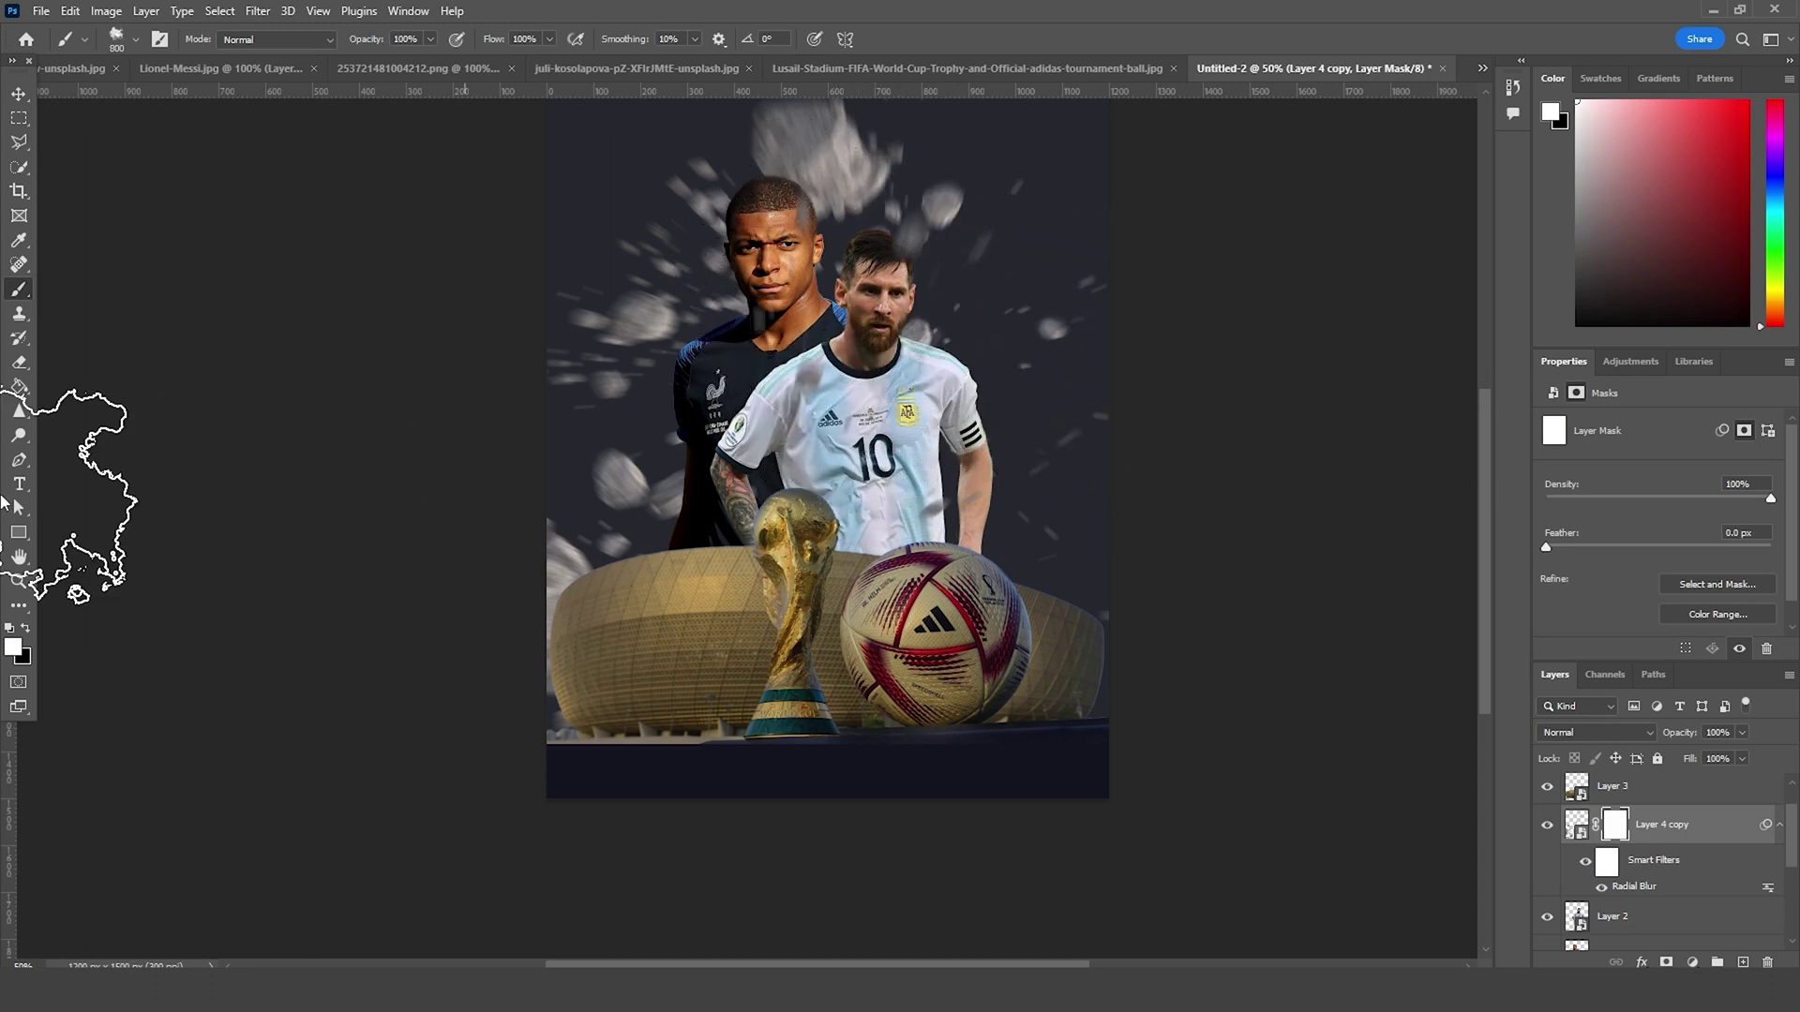
{"action": "key", "text": "x"}
{"action": "mouse_move", "coordinate": [764, 462]}
{"action": "left_mouse_down"}
{"action": "mouse_move", "coordinate": [844, 222]}
{"action": "mouse_move", "coordinate": [870, 295]}
{"action": "mouse_move", "coordinate": [740, 431]}
{"action": "mouse_move", "coordinate": [853, 291]}
{"action": "mouse_move", "coordinate": [891, 309]}
{"action": "left_mouse_up"}
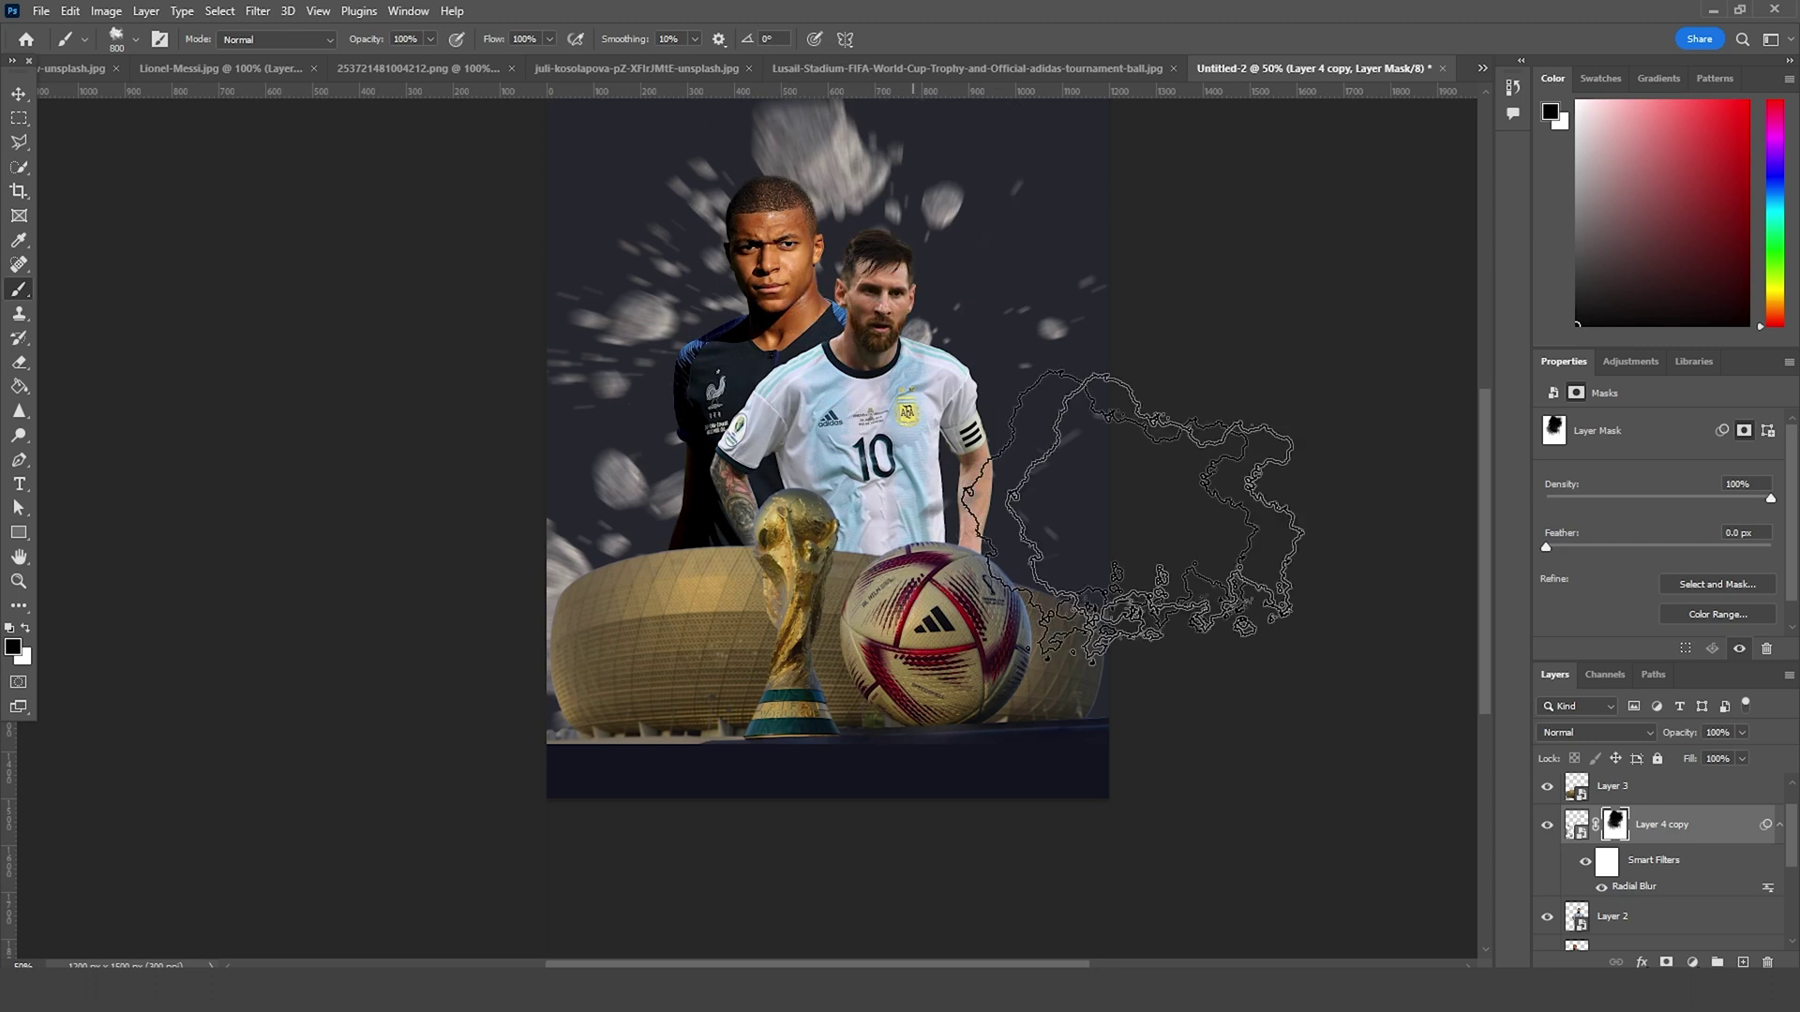
Step: Add a new layer directly above Color Fill 1 and choose the pbbymwf13 brush
{"action": "key", "text": "ctrl+minus"}
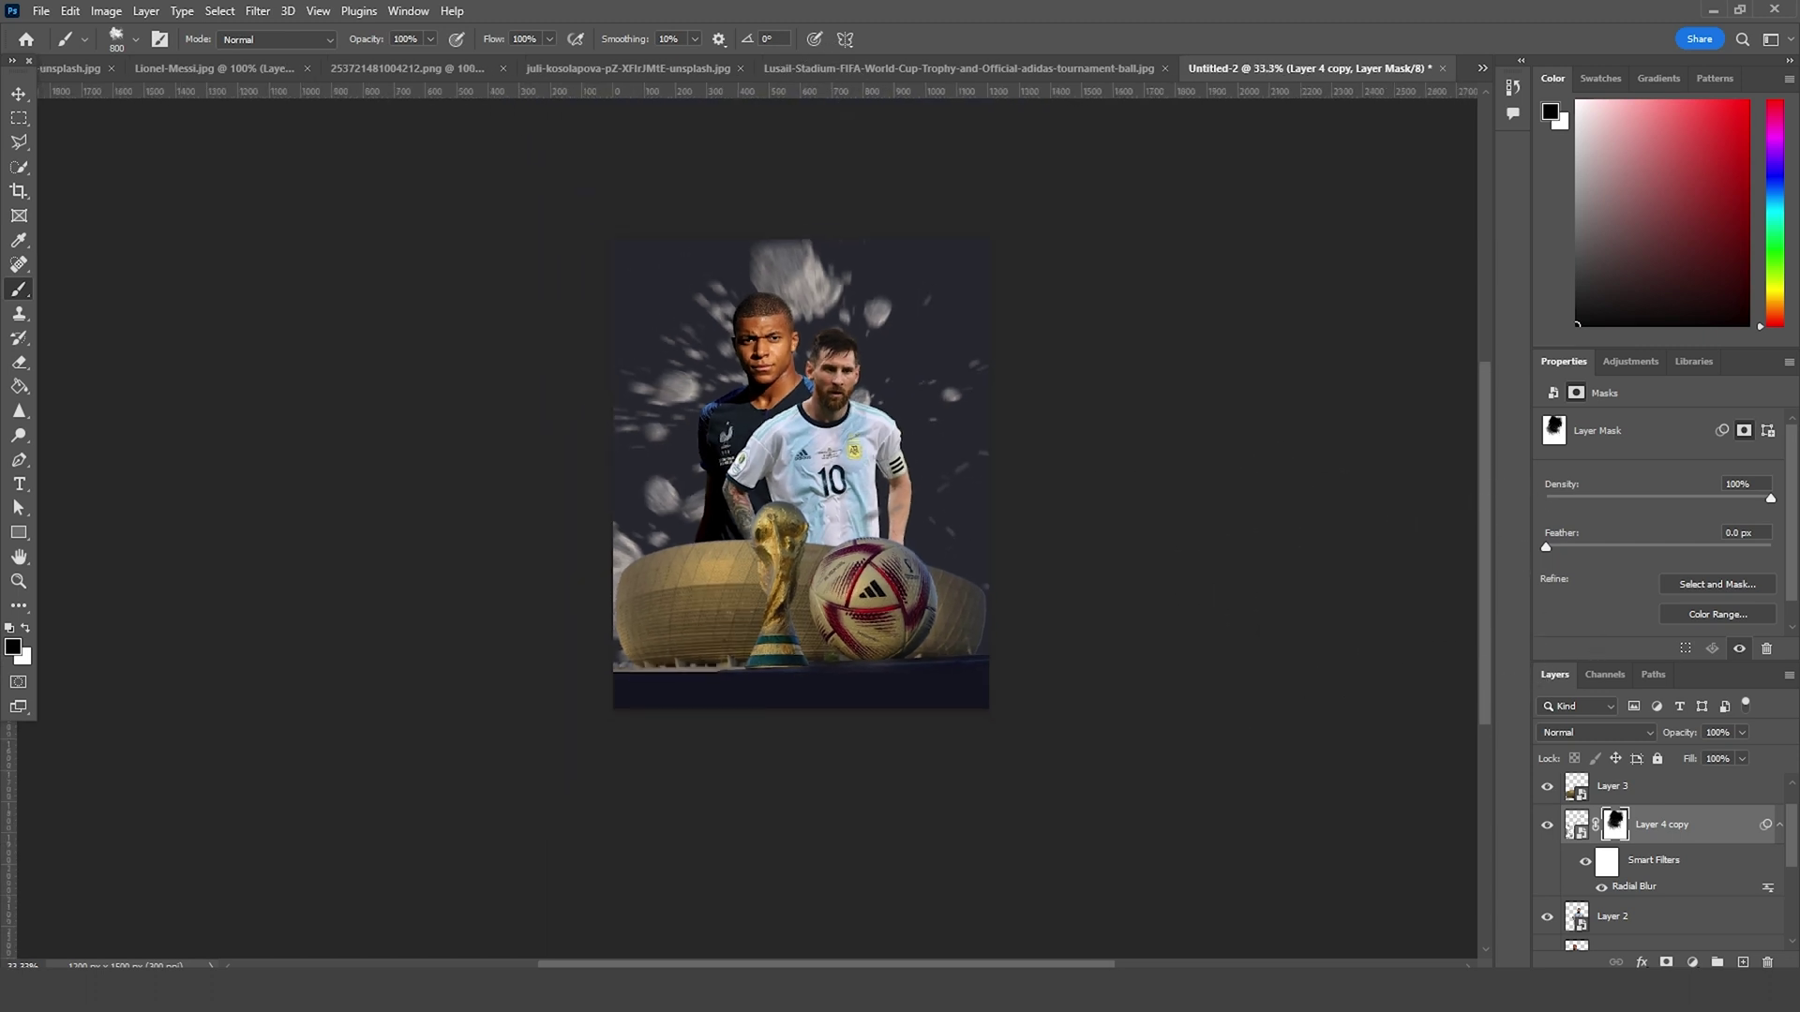
{"action": "scroll", "coordinate": [1691, 931], "scroll_direction": "down", "scroll_amount": 5}
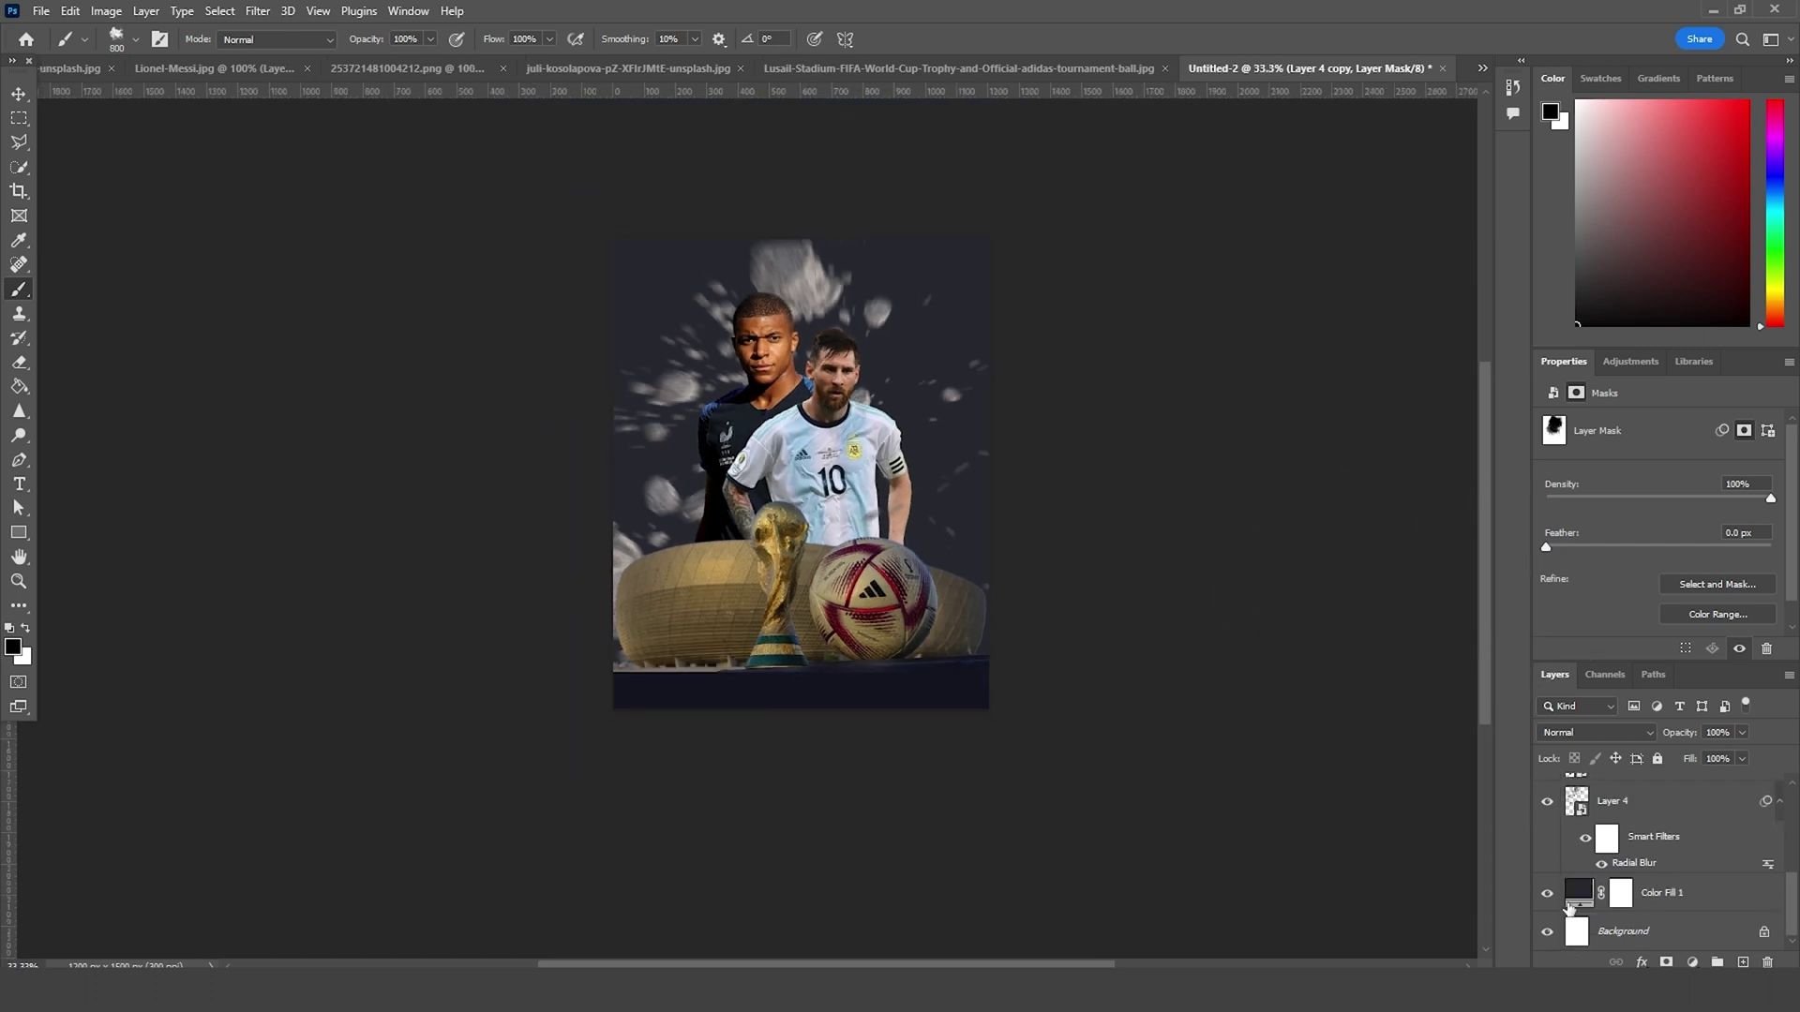
{"action": "left_click", "coordinate": [1571, 902]}
{"action": "left_click", "coordinate": [1743, 962]}
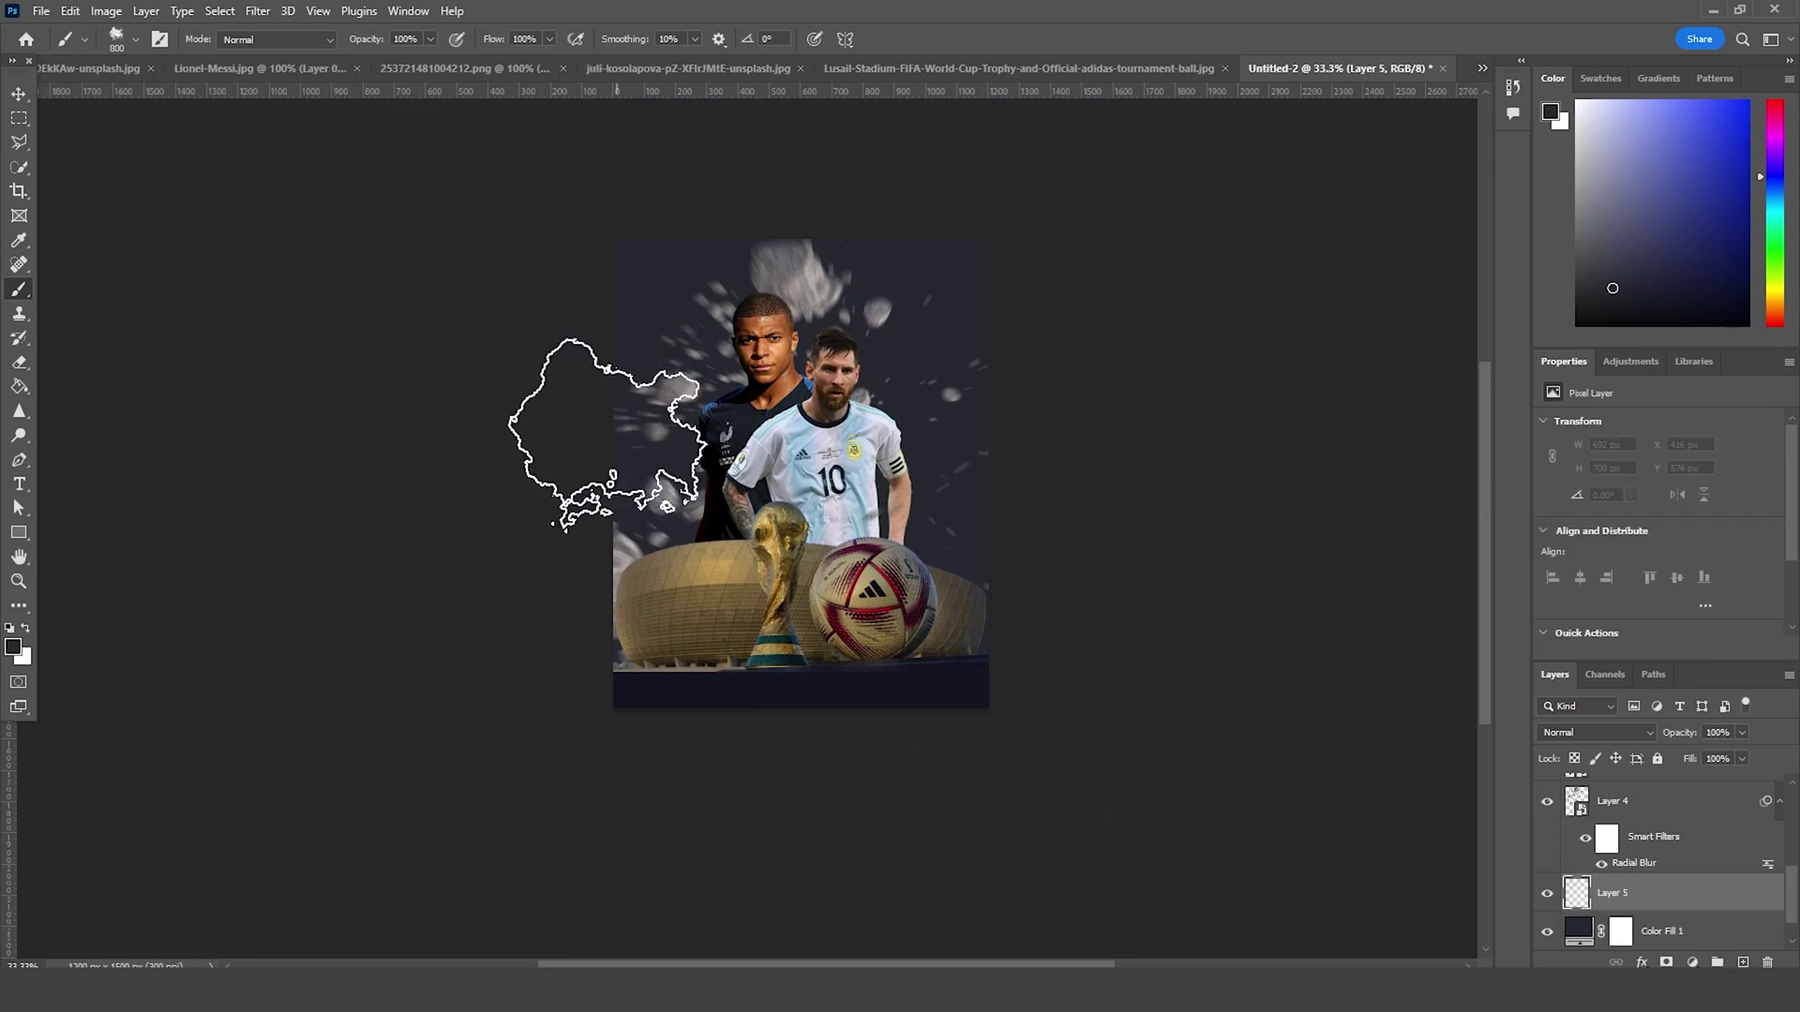
{"action": "right_click", "coordinate": [192, 485]}
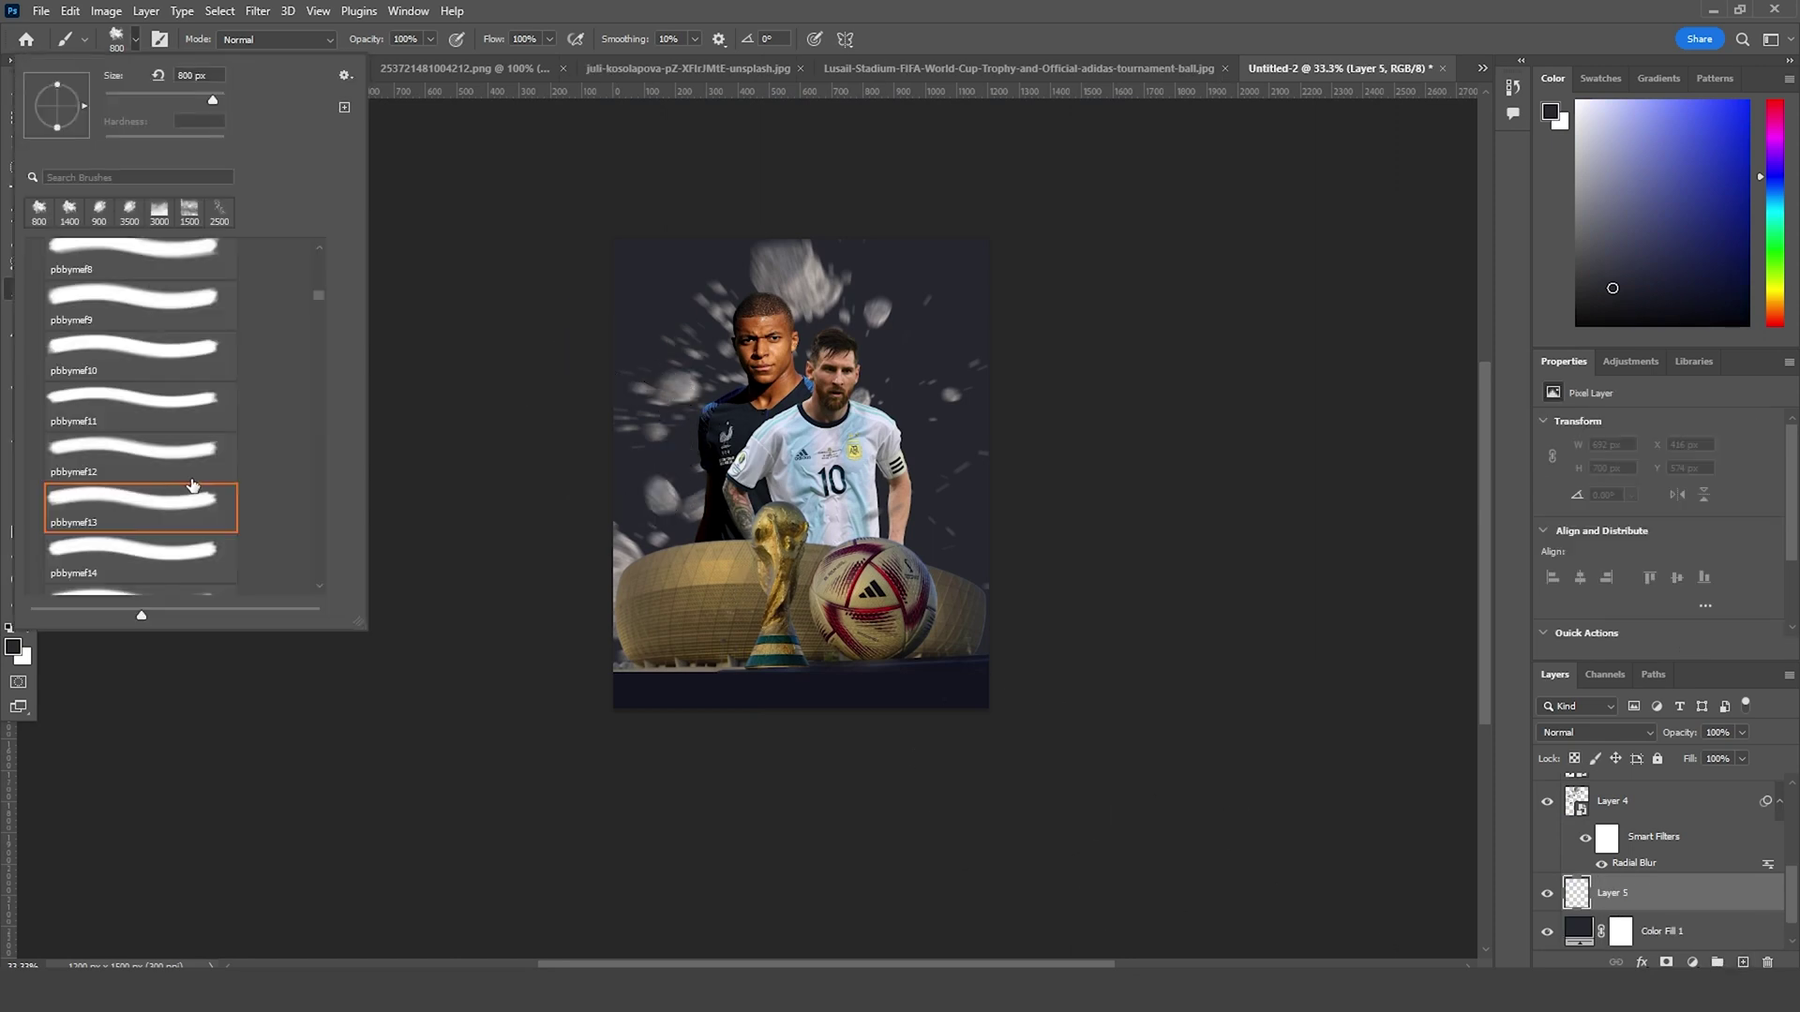
{"action": "scroll", "coordinate": [150, 478], "scroll_direction": "down", "scroll_amount": 2}
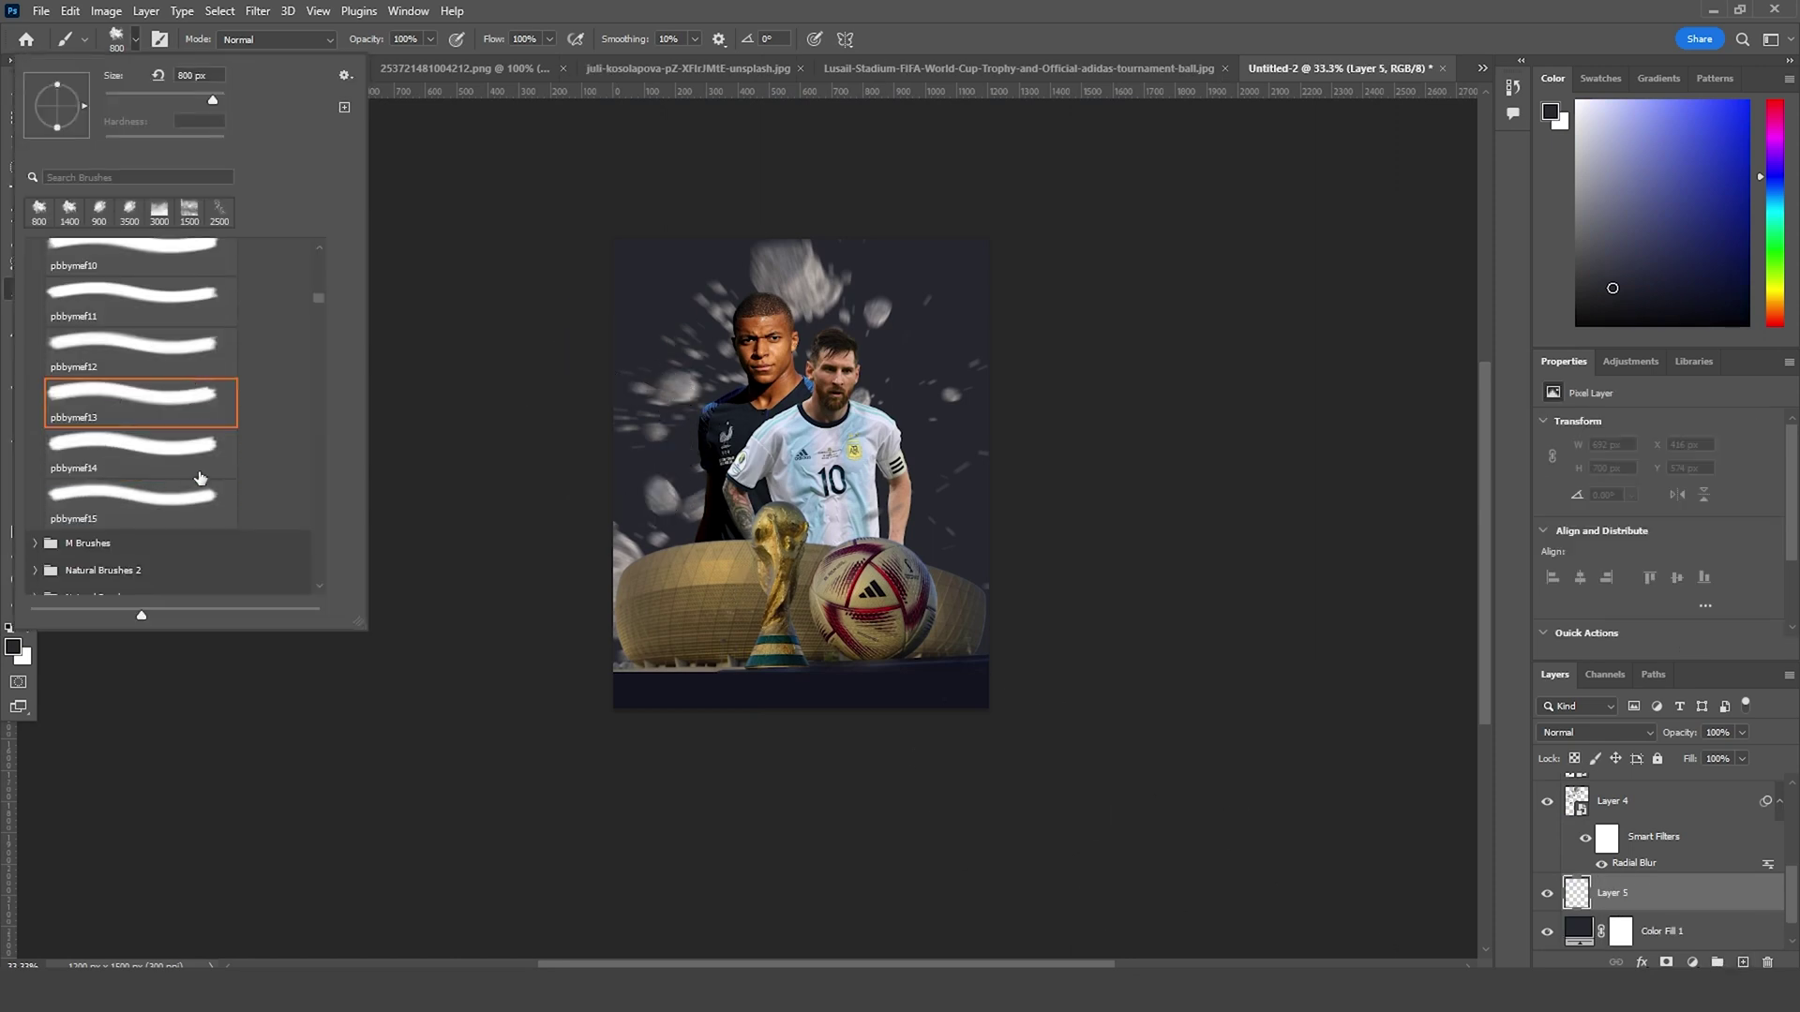
{"action": "left_click", "coordinate": [150, 399]}
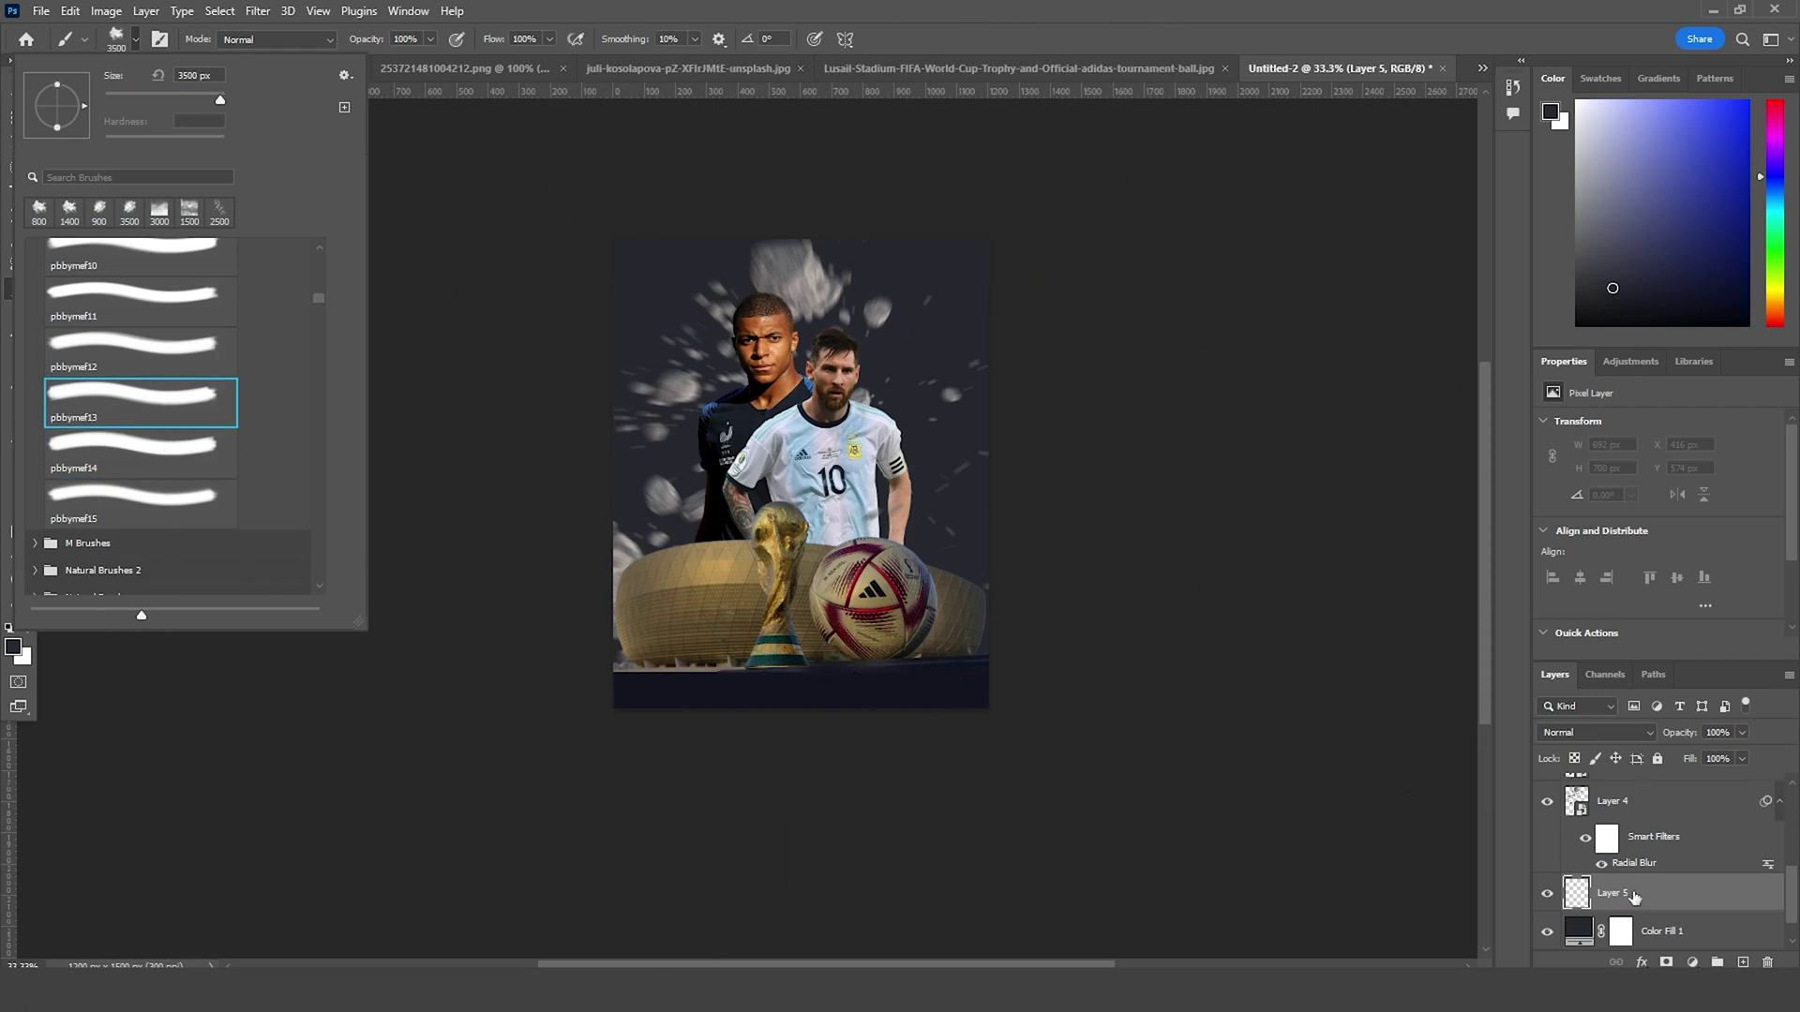
Step: Stamp white smoke behind the players with the brush at 1700 px, and lower the smoke layer's opacity to 49%
{"action": "left_click", "coordinate": [1632, 902]}
{"action": "left_click", "coordinate": [25, 628]}
{"action": "key", "text": "bracketleft"}
{"action": "key", "text": "bracketleft"}
{"action": "key", "text": "bracketleft"}
{"action": "key", "text": "bracketleft"}
{"action": "key", "text": "bracketleft"}
{"action": "key", "text": "bracketleft"}
{"action": "key", "text": "bracketleft"}
{"action": "key", "text": "bracketleft"}
{"action": "key", "text": "bracketleft"}
{"action": "key", "text": "bracketleft"}
{"action": "key", "text": "bracketleft"}
{"action": "key", "text": "bracketleft"}
{"action": "key", "text": "bracketleft"}
{"action": "key", "text": "bracketleft"}
{"action": "key", "text": "bracketleft"}
{"action": "key", "text": "bracketleft"}
{"action": "key", "text": "bracketleft"}
{"action": "key", "text": "bracketleft"}
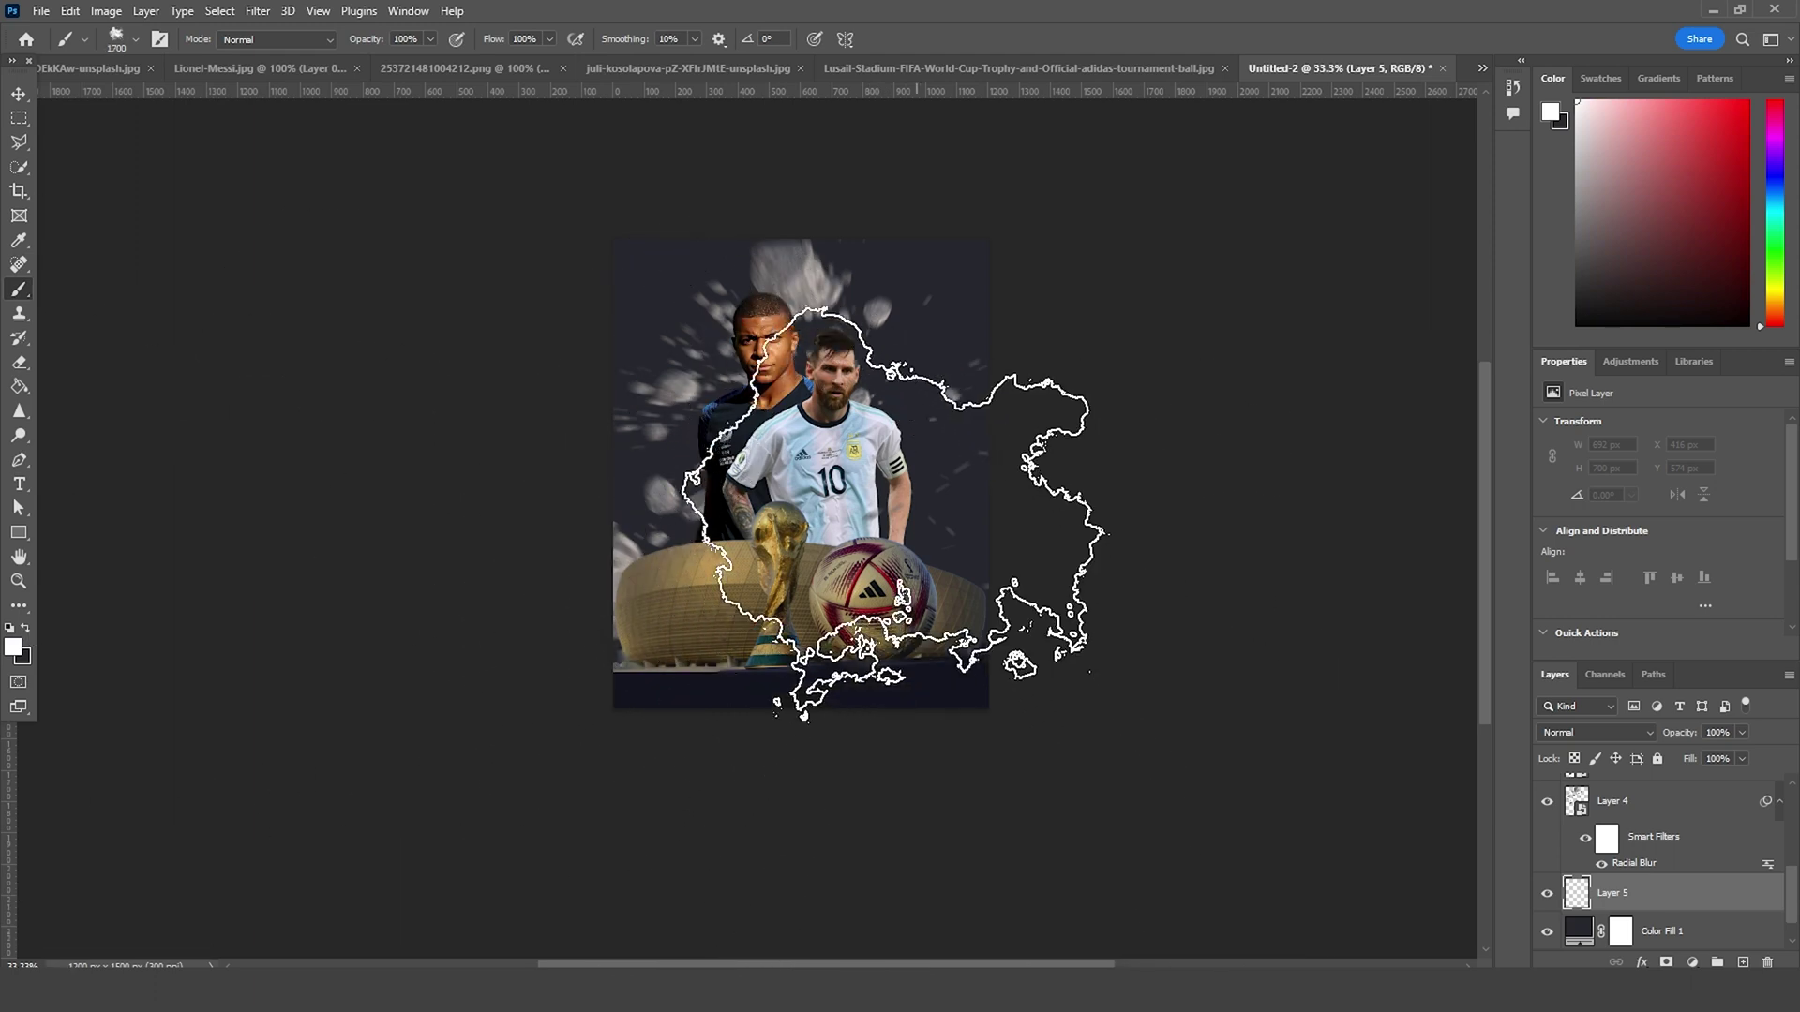
{"action": "left_click", "coordinate": [886, 524]}
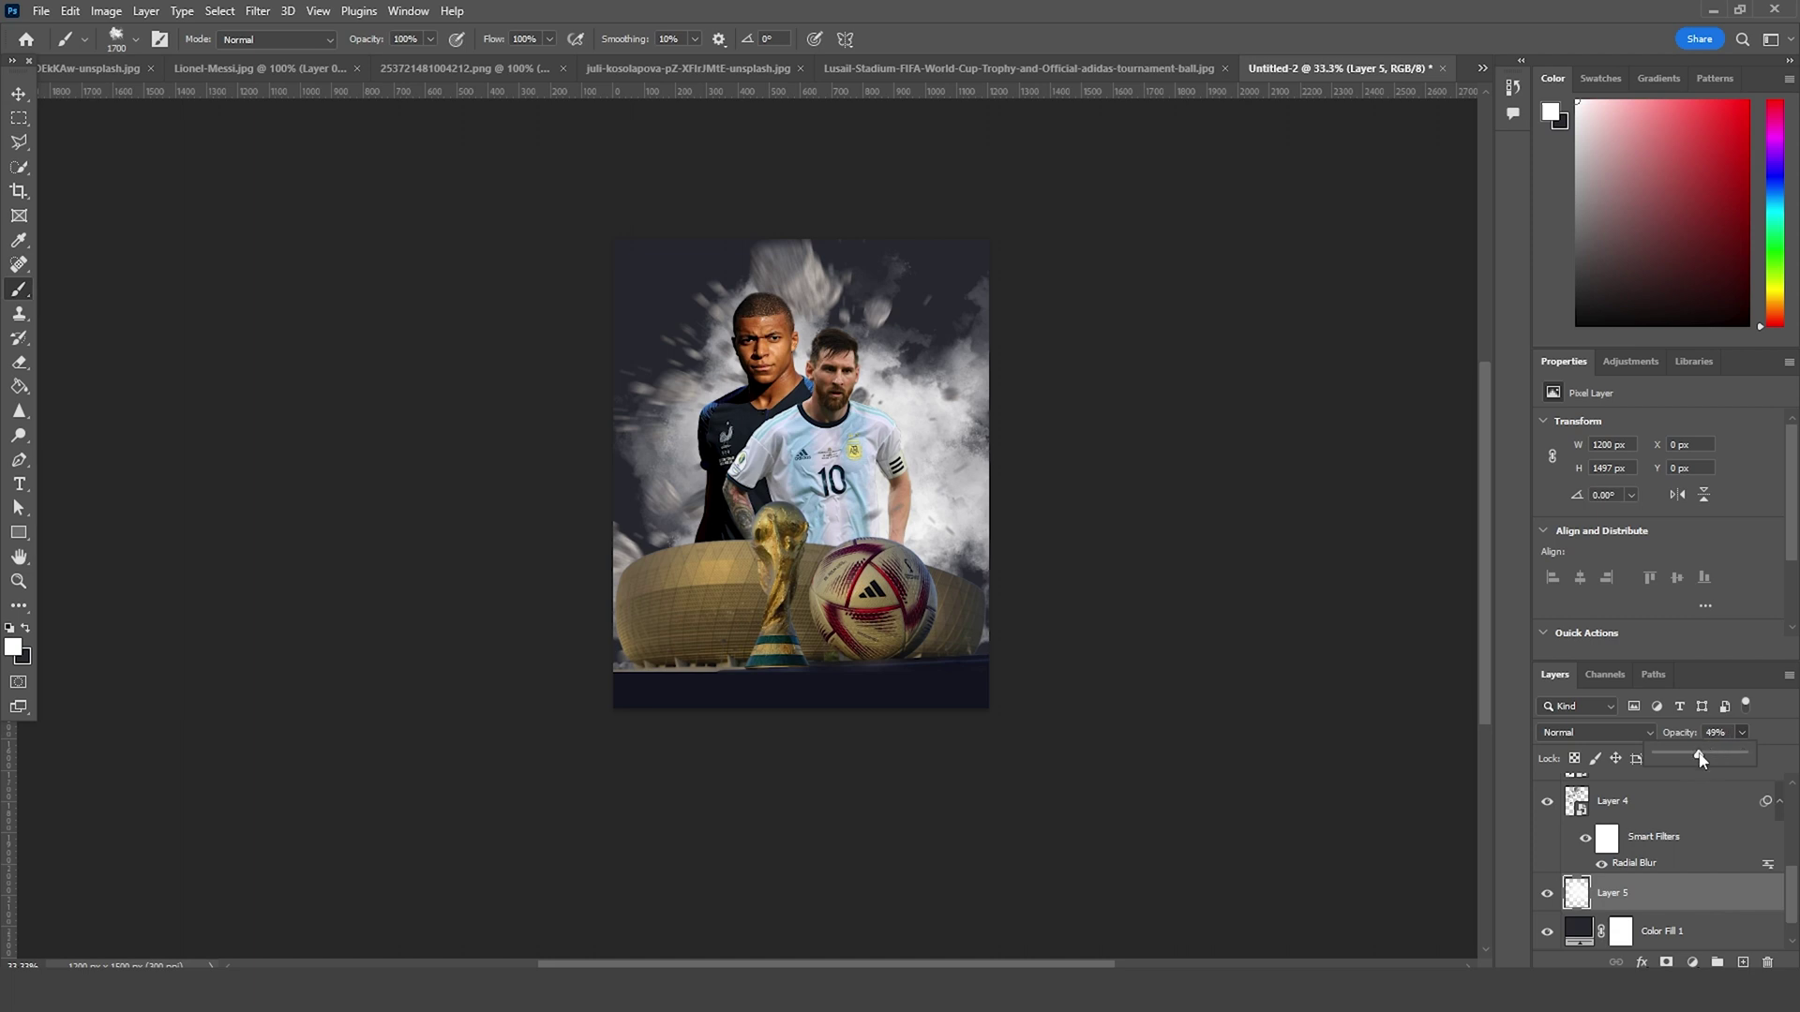
Step: Add another layer above the smoke and stamp white smoke behind the players with the brush at 800 px and -169°
{"action": "key", "text": "bracketleft"}
{"action": "key", "text": "bracketleft"}
{"action": "key", "text": "bracketleft"}
{"action": "key", "text": "bracketleft"}
{"action": "key", "text": "bracketleft"}
{"action": "key", "text": "bracketleft"}
{"action": "key", "text": "bracketleft"}
{"action": "key", "text": "bracketleft"}
{"action": "key", "text": "bracketleft"}
{"action": "key", "text": "bracketleft"}
{"action": "key", "text": "bracketleft"}
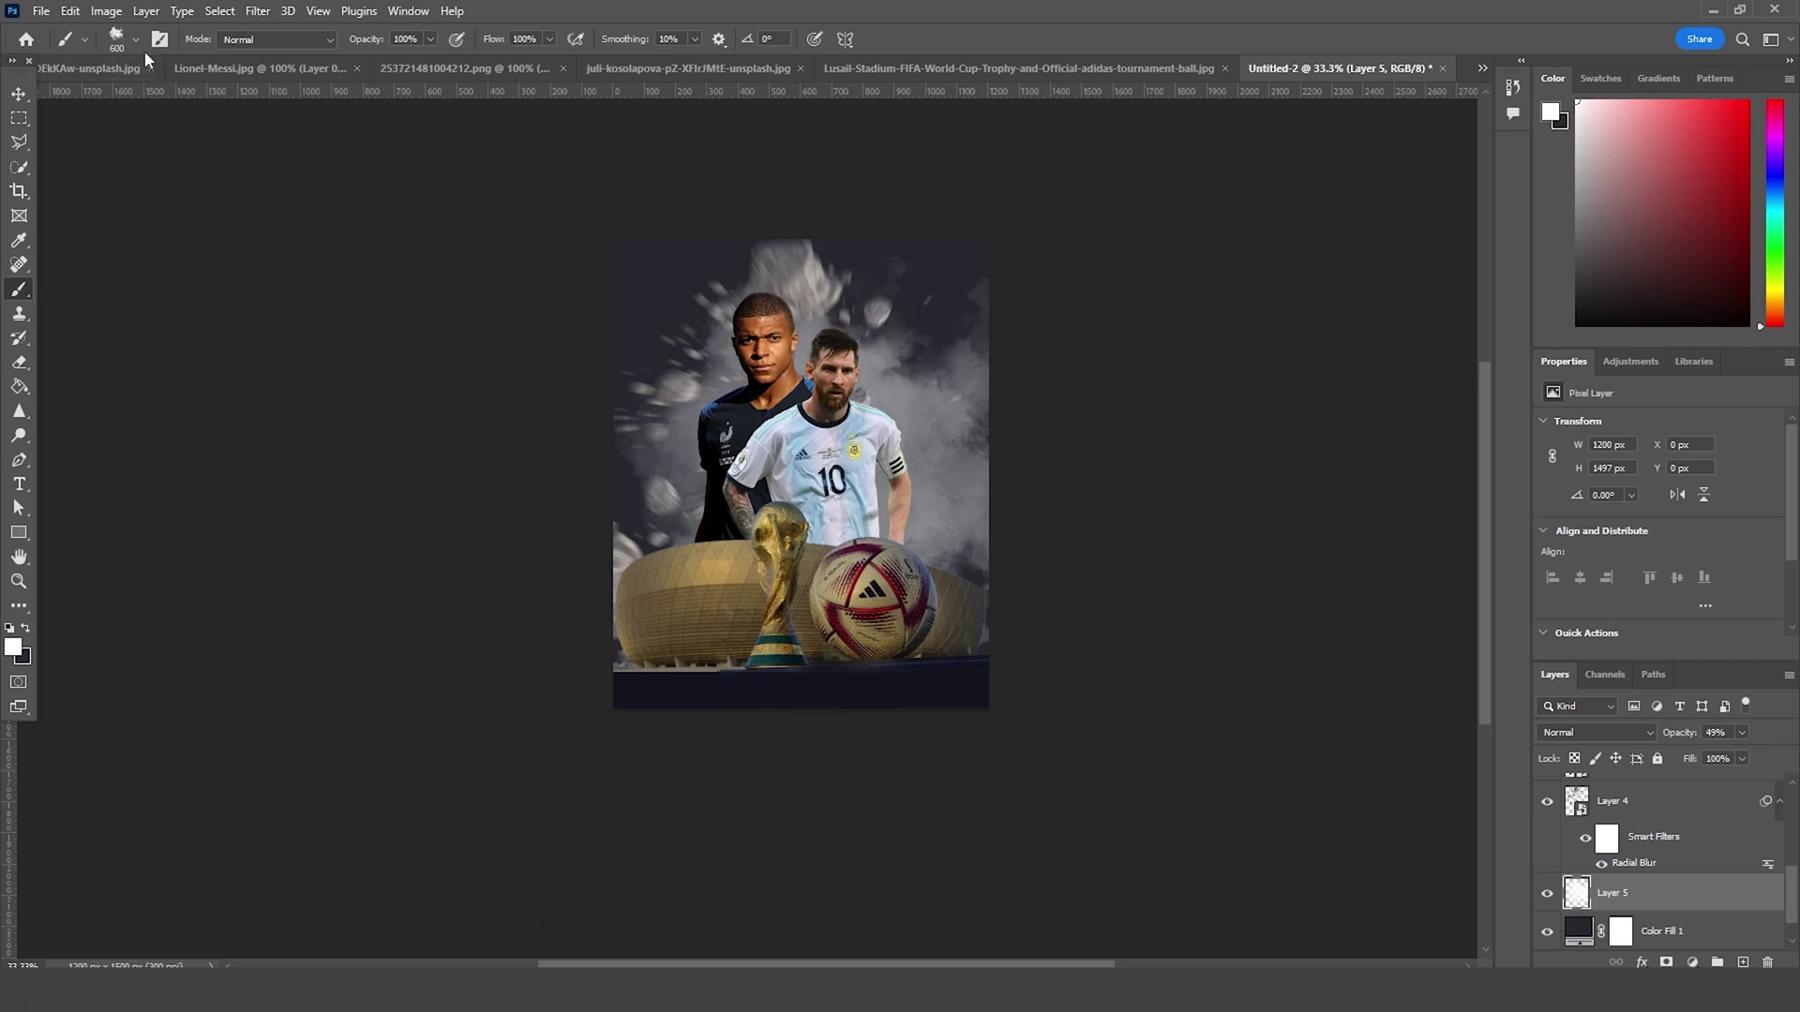
{"action": "key", "text": "ctrl+shift+alt+n"}
{"action": "key", "text": "bracketright"}
{"action": "key", "text": "bracketright"}
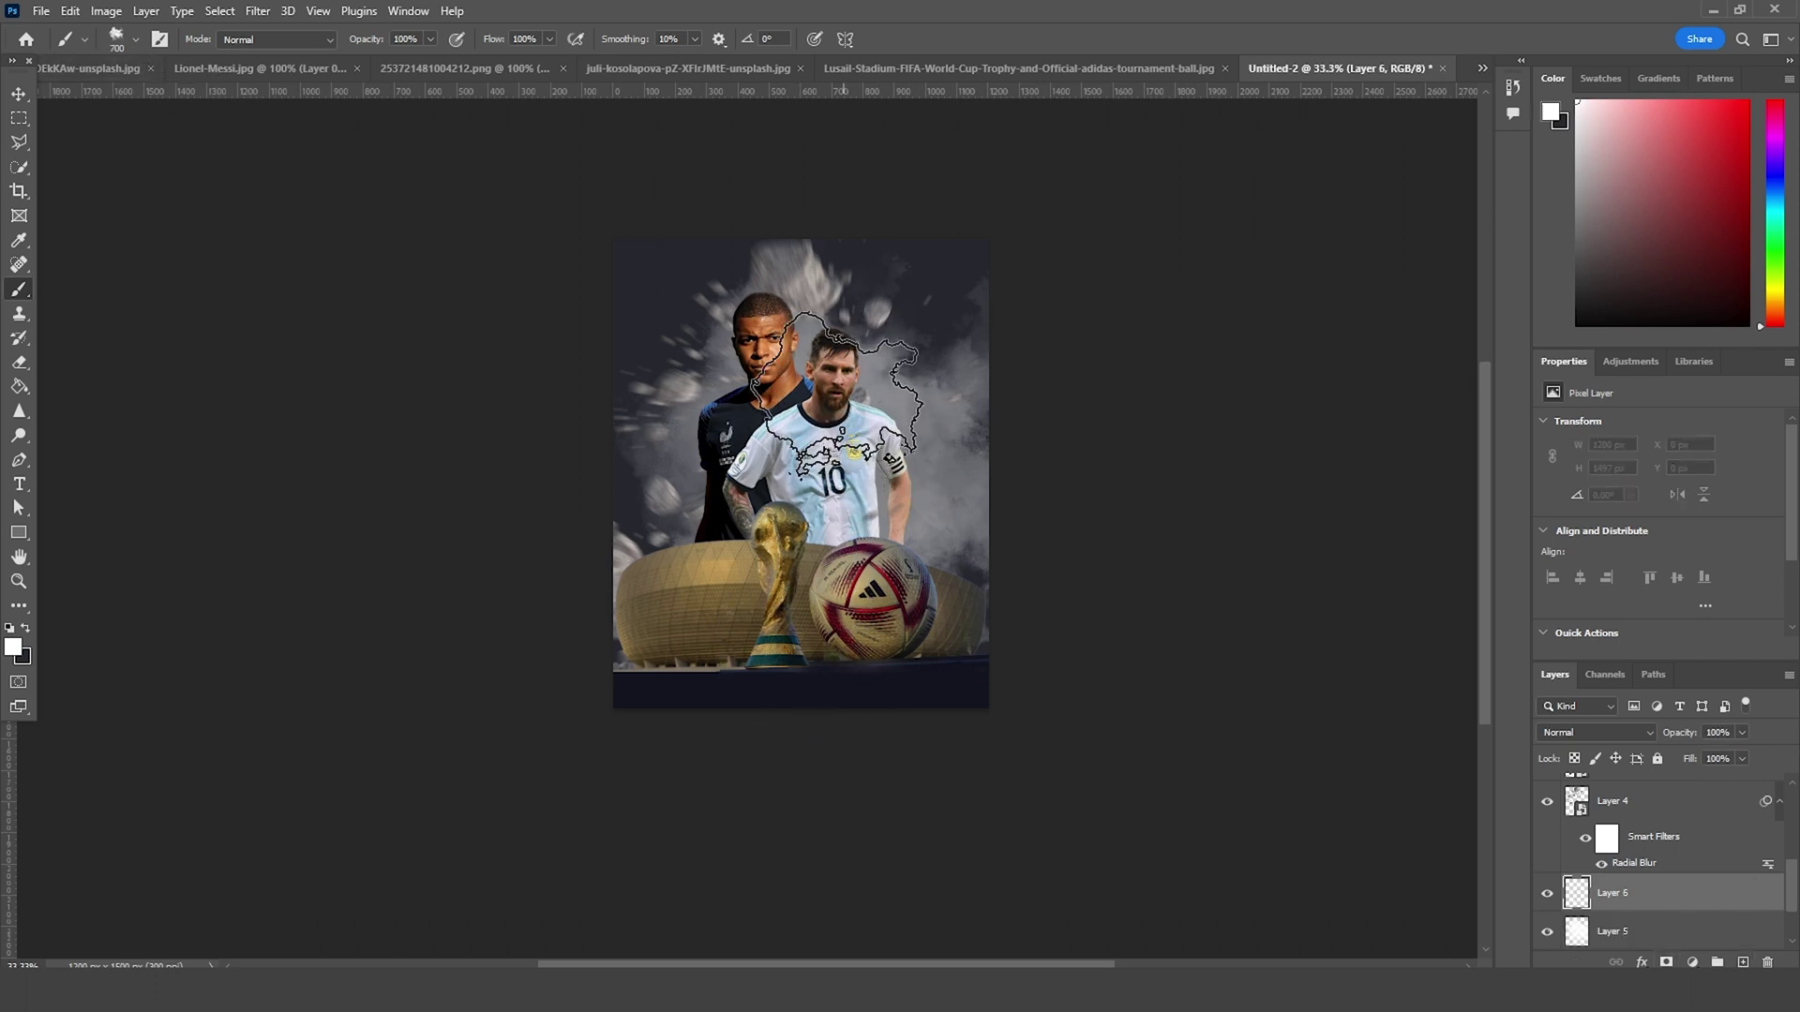
{"action": "left_click", "coordinate": [124, 38]}
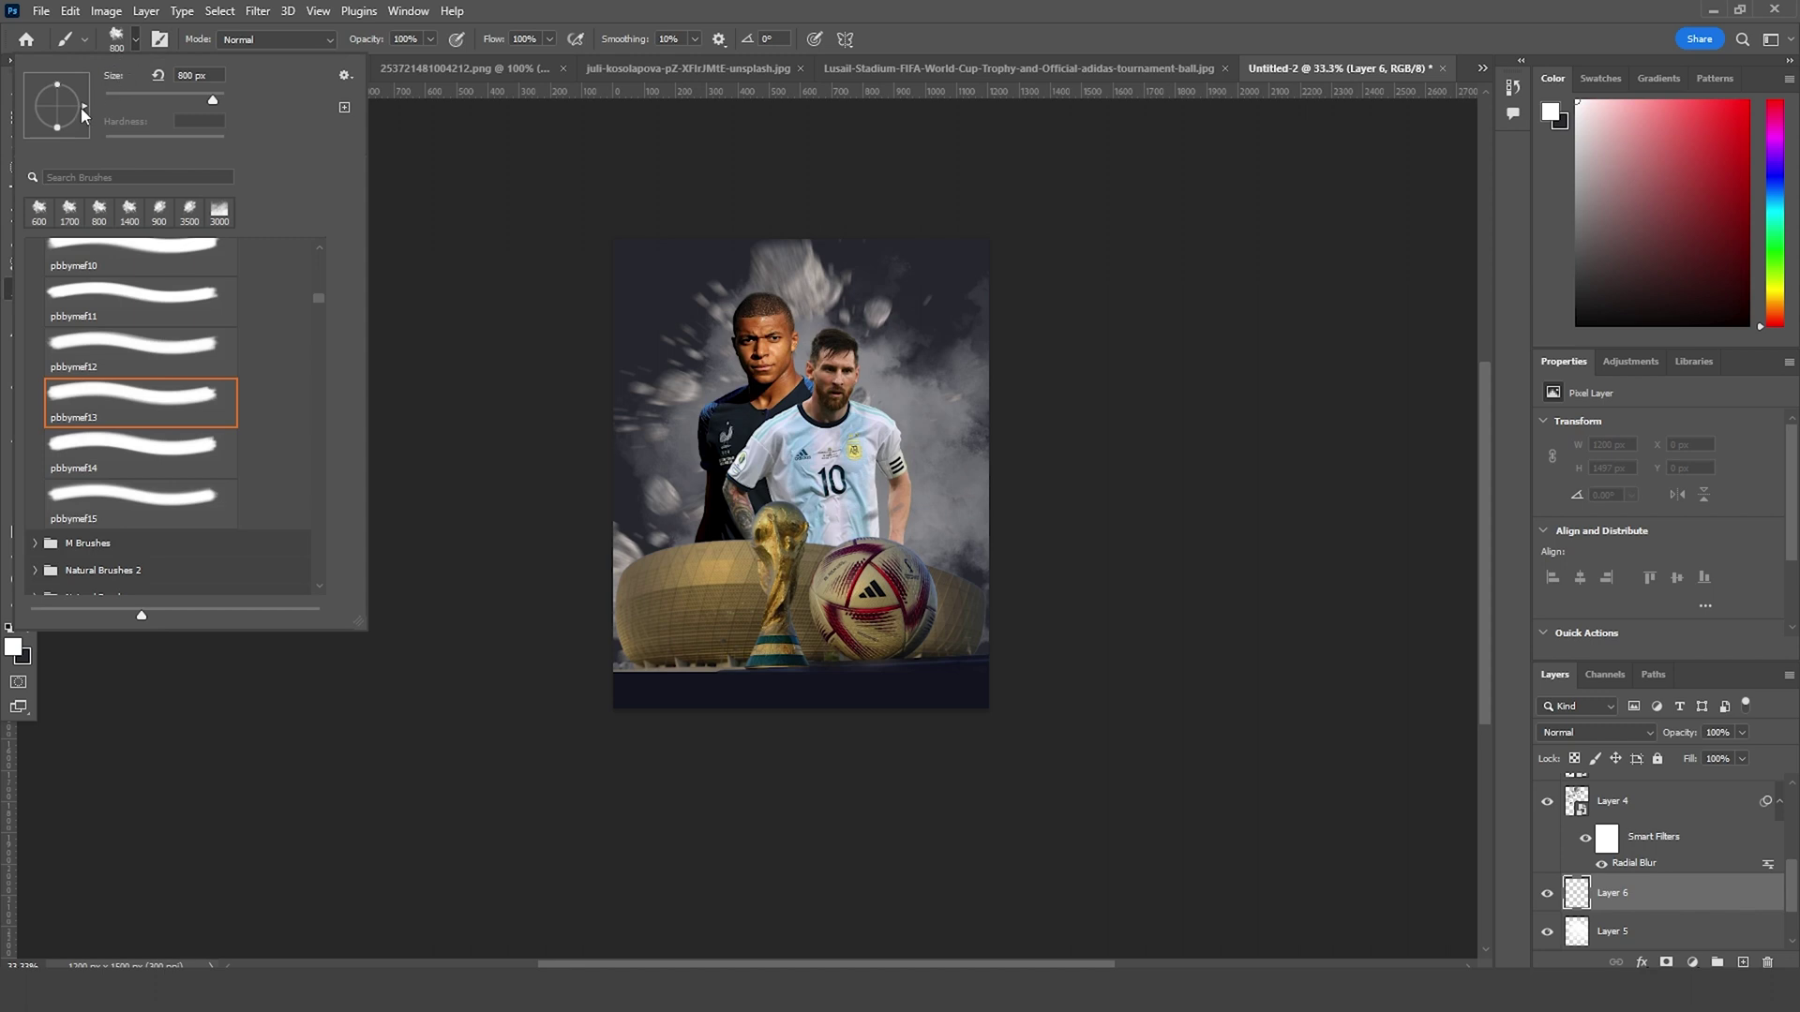
{"action": "mouse_move", "coordinate": [32, 145]}
{"action": "left_mouse_down"}
{"action": "mouse_move", "coordinate": [70, 134]}
{"action": "mouse_move", "coordinate": [29, 113]}
{"action": "left_mouse_up"}
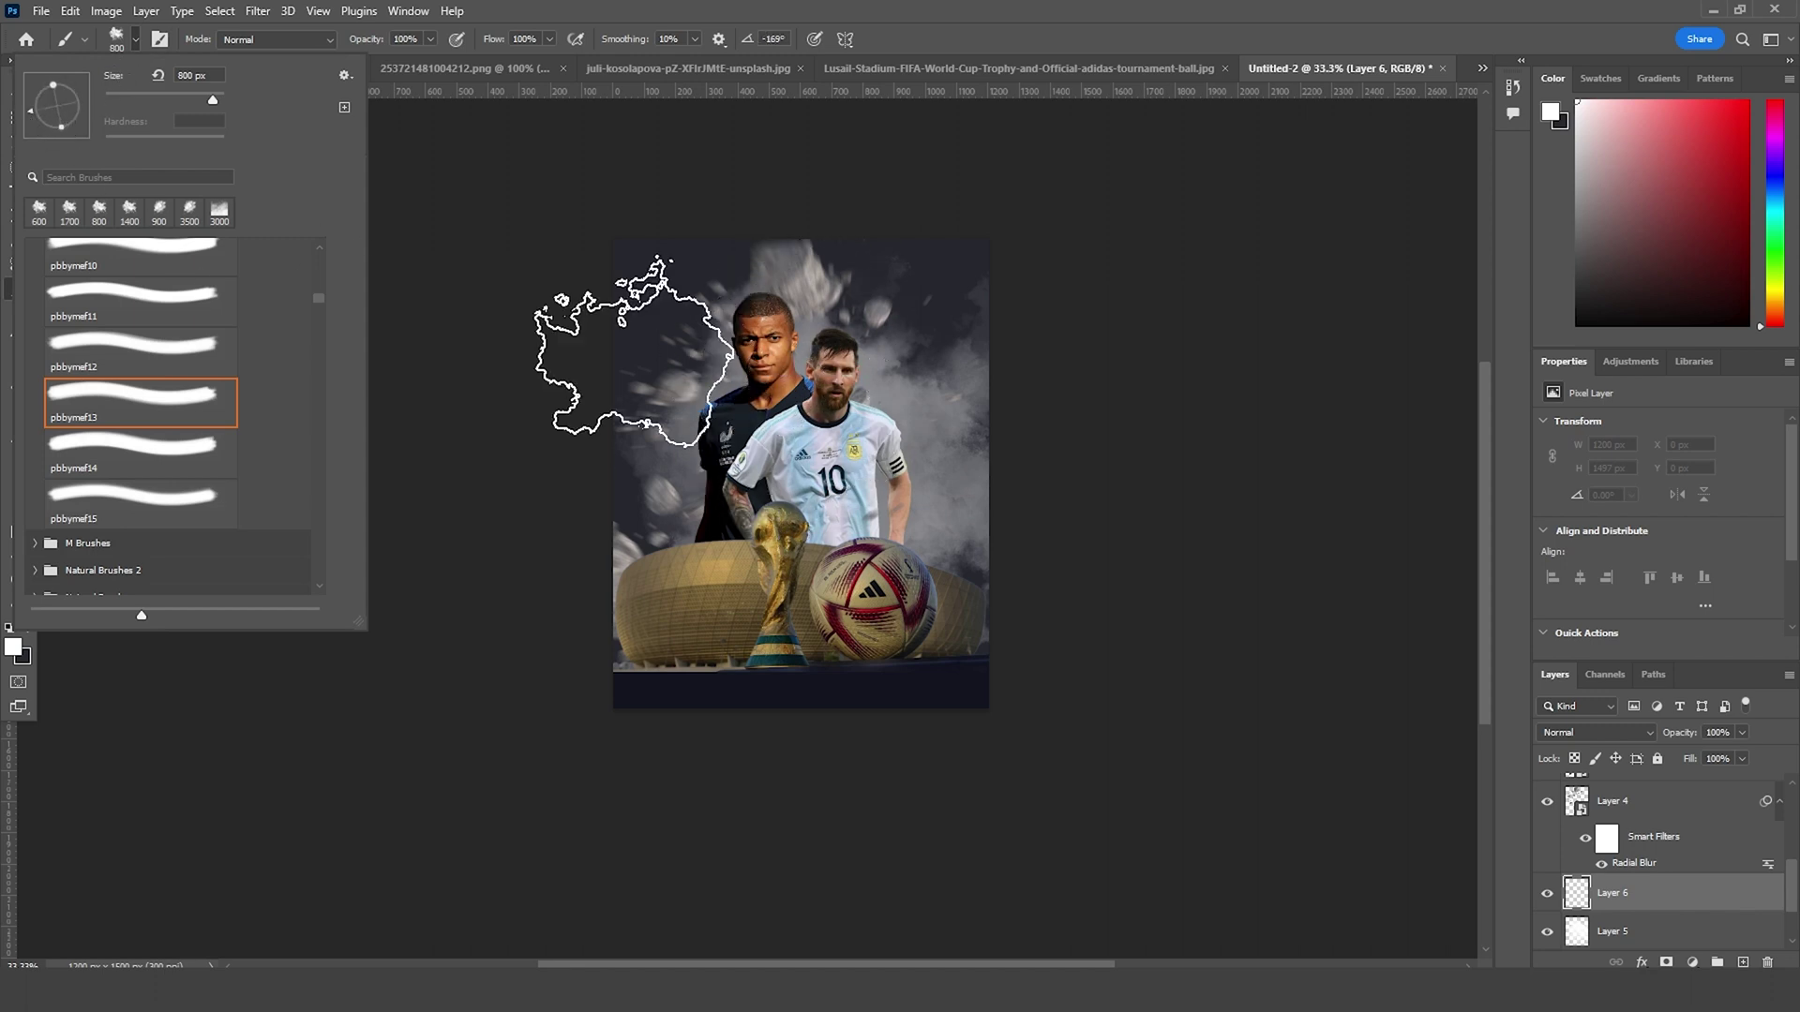
{"action": "left_click", "coordinate": [817, 443]}
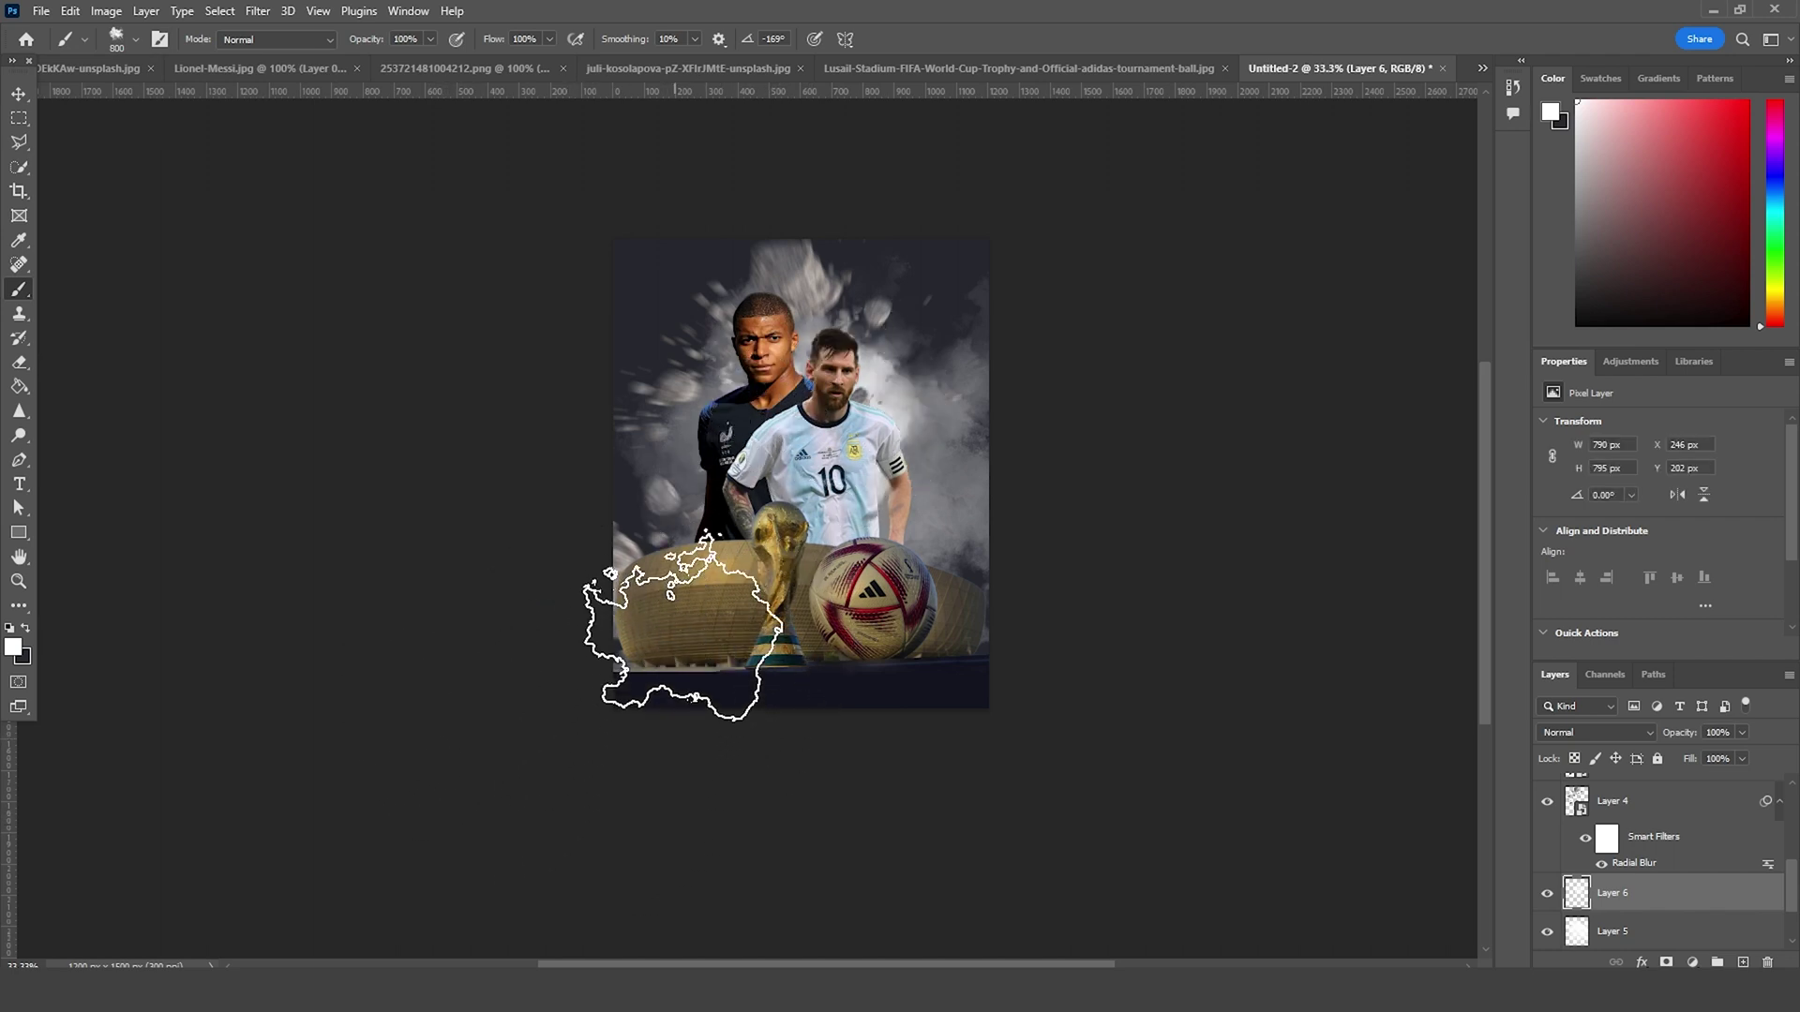
Step: Enlarge the smoke brush to 1200 px and stamp more white smoke around the stadium's left and right sides
{"action": "key", "text": "bracketright"}
{"action": "key", "text": "bracketright"}
{"action": "key", "text": "bracketright"}
{"action": "key", "text": "bracketright"}
{"action": "left_click", "coordinate": [643, 603]}
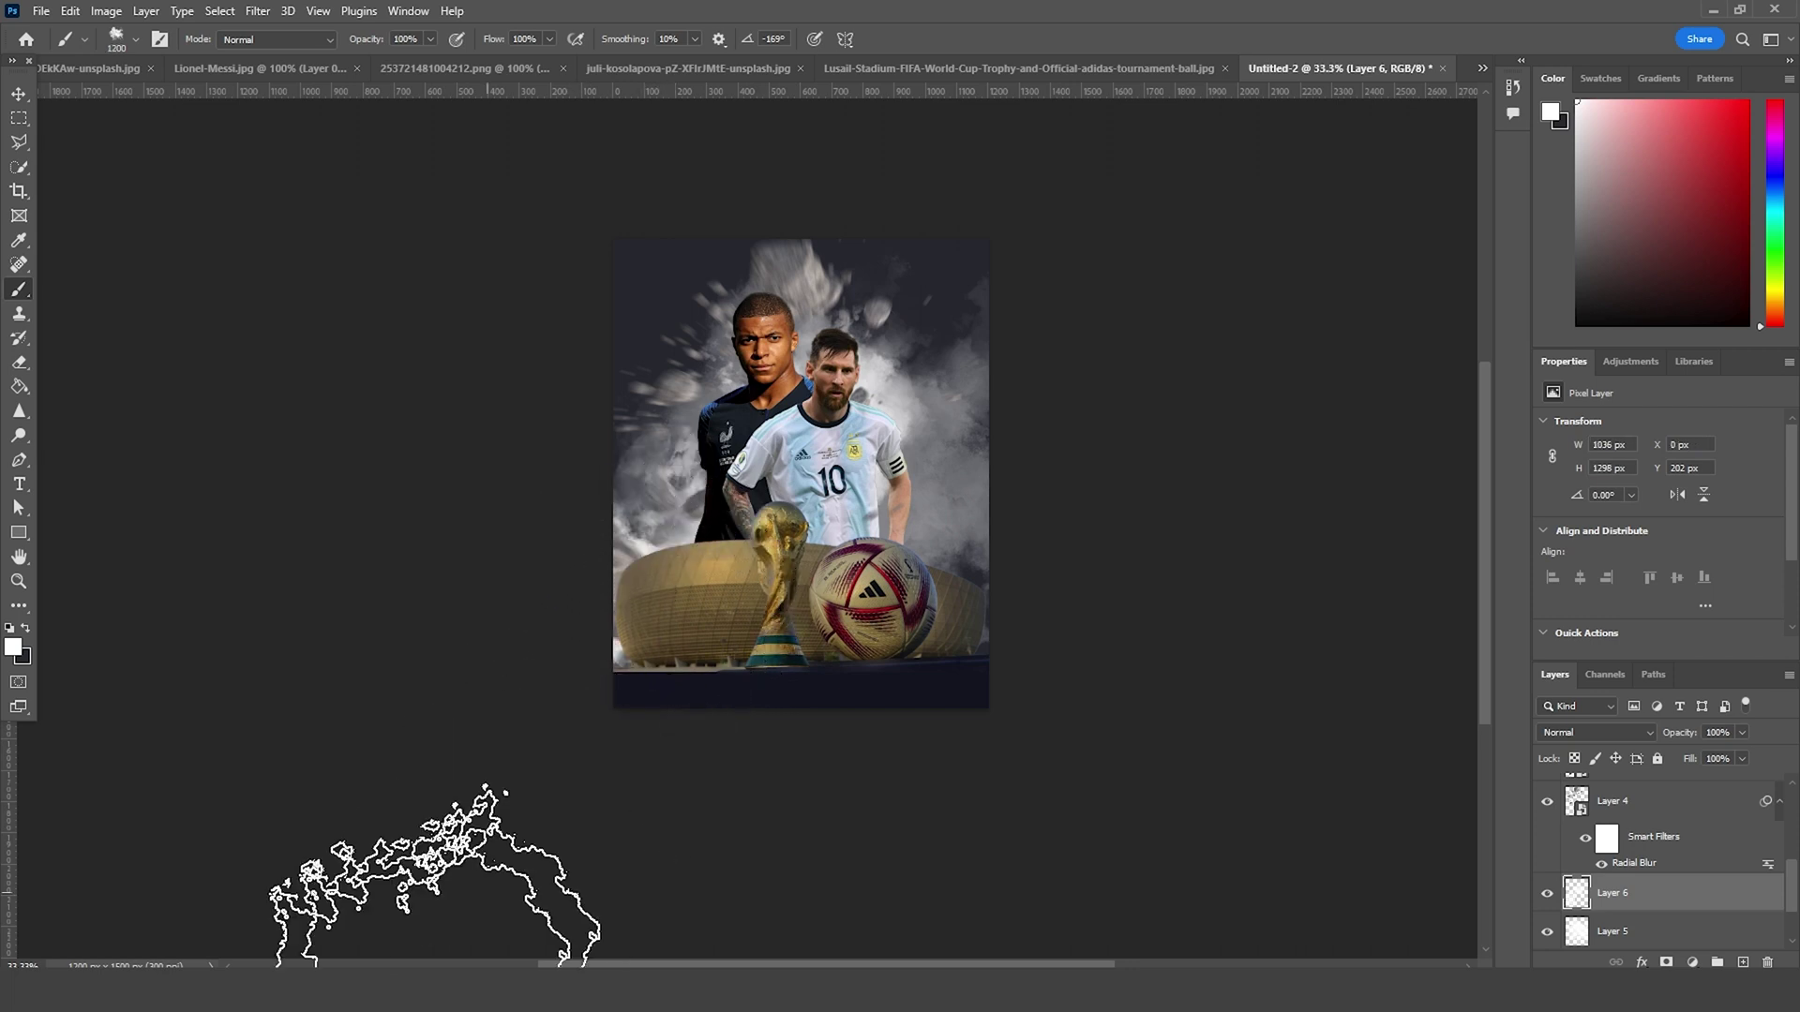
{"action": "left_click", "coordinate": [970, 773]}
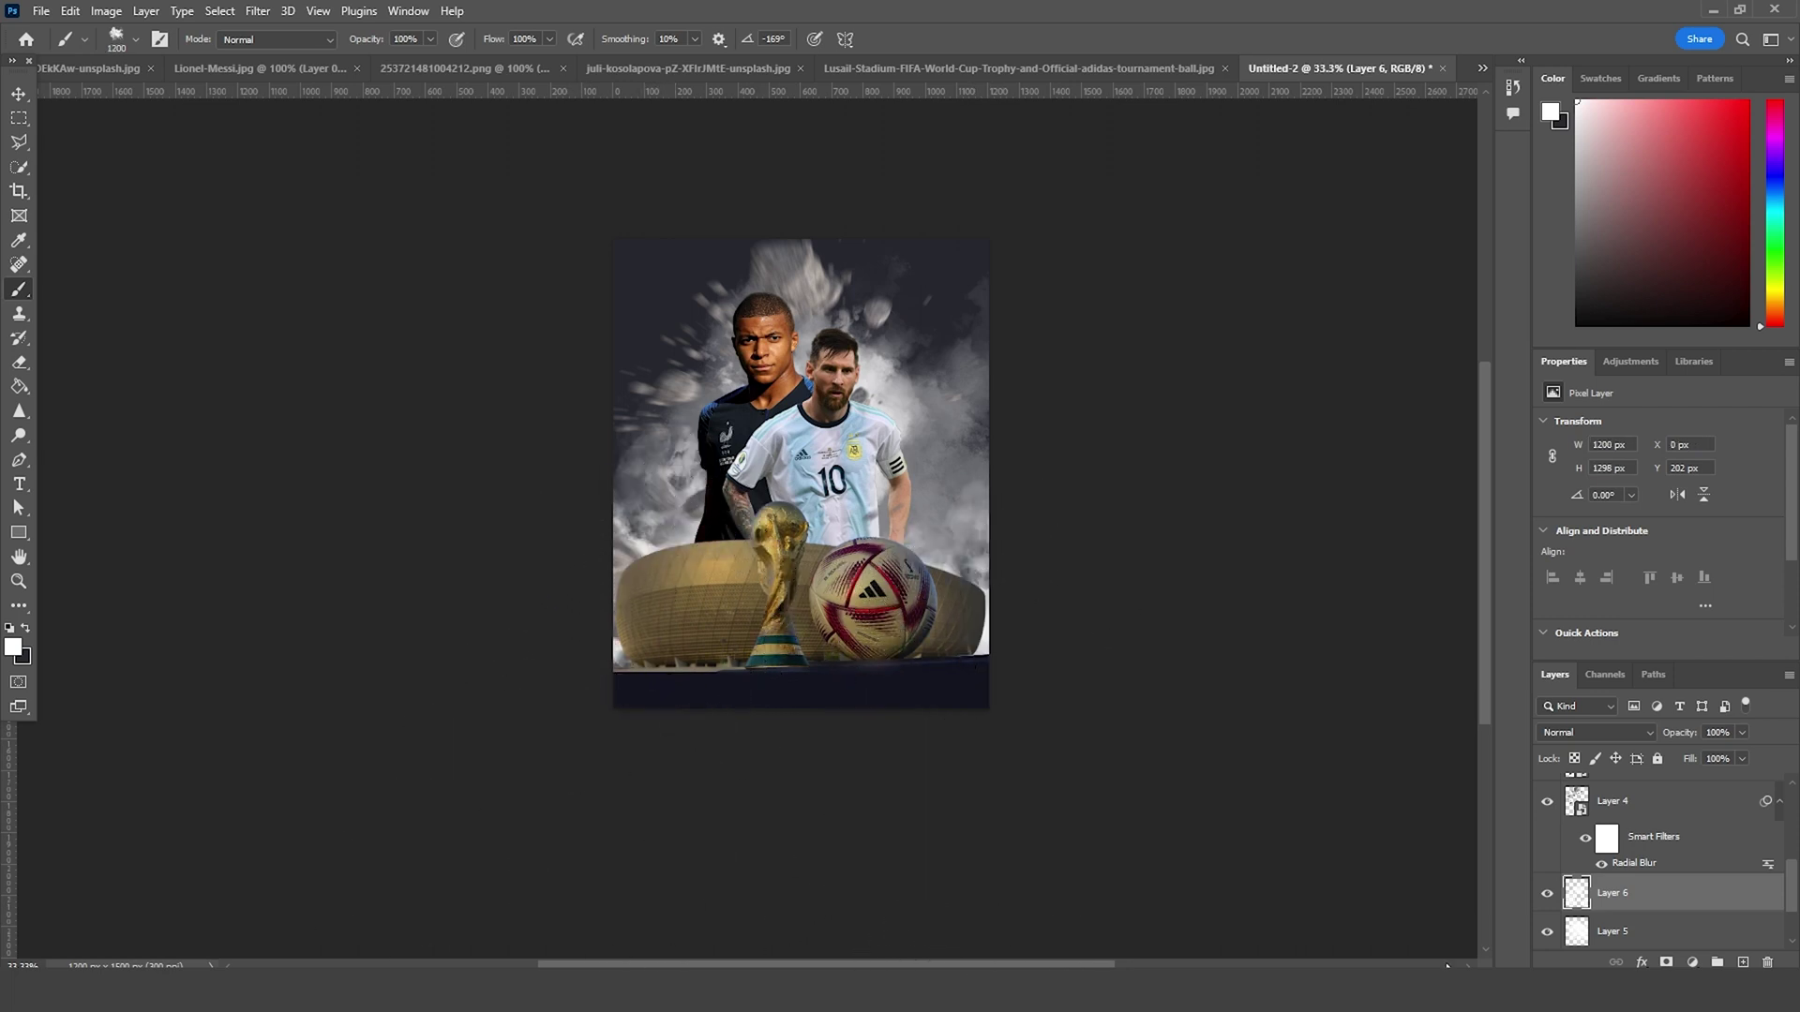
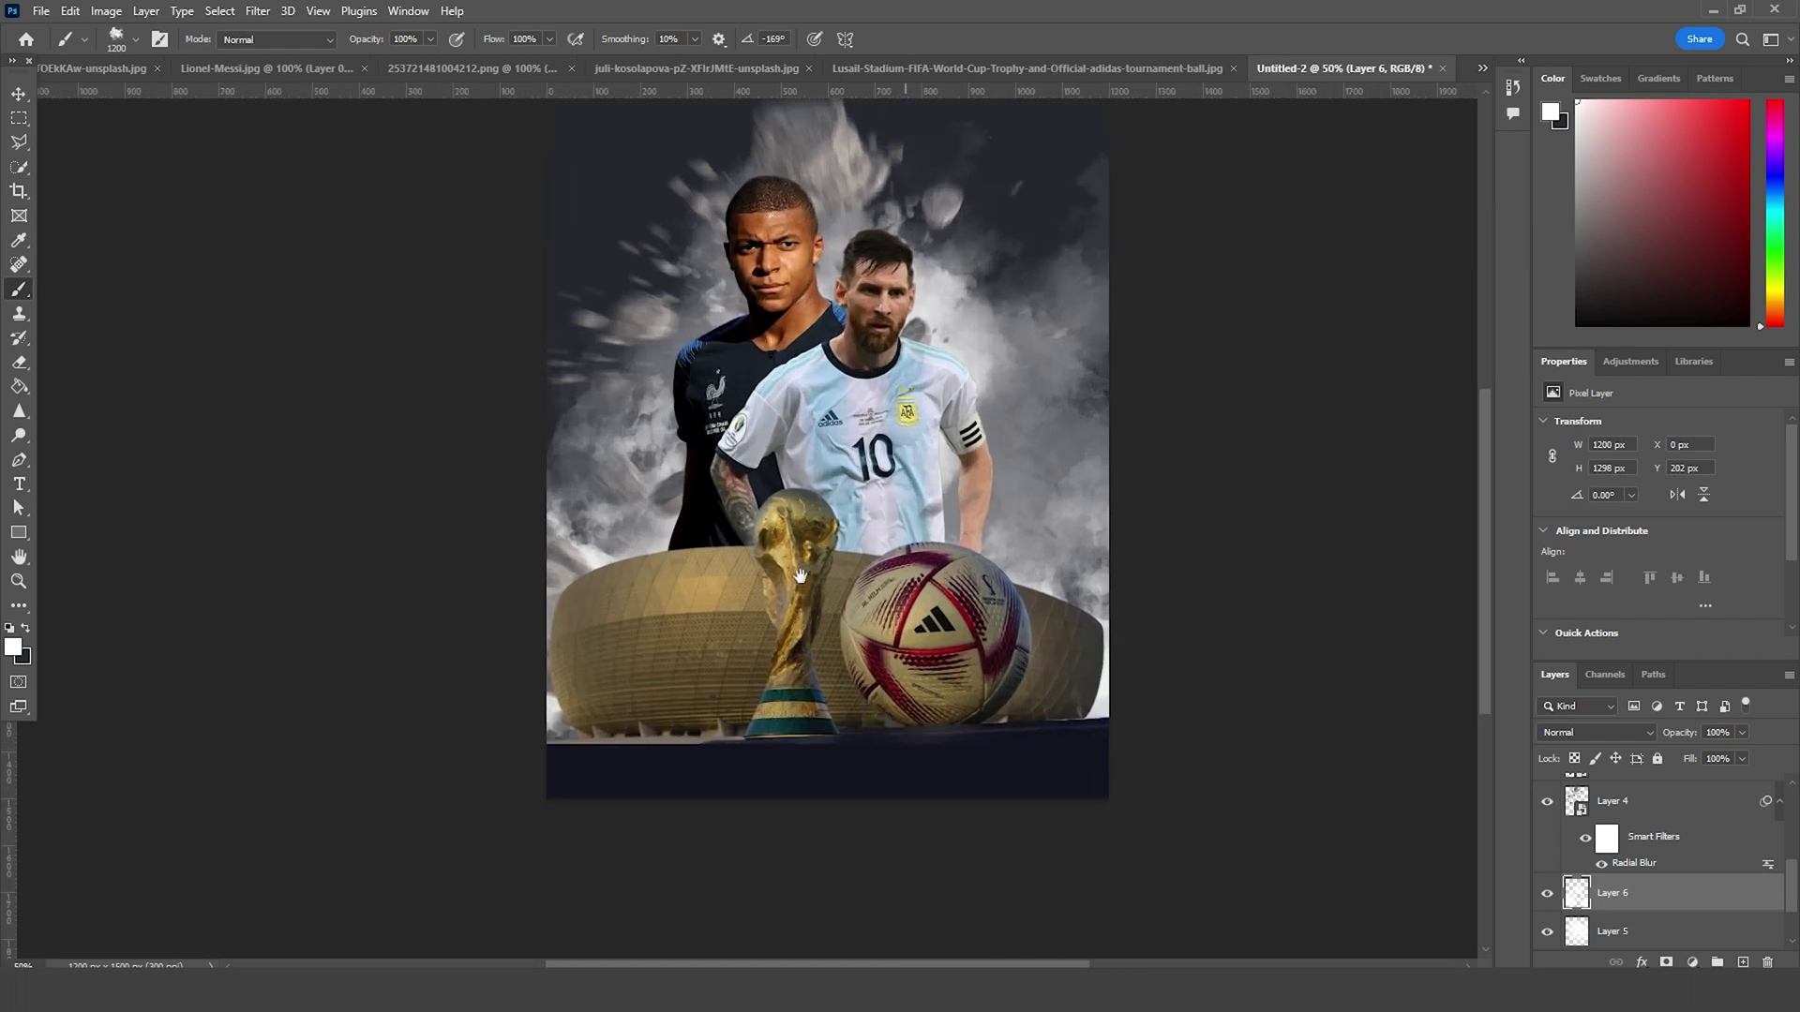
Step: Open the rear player's layer in the Camera Raw Filter and set Highlights to -87, Shadows to +46 and Clarity to +72
{"action": "key", "text": "v"}
{"action": "left_click", "coordinate": [775, 351]}
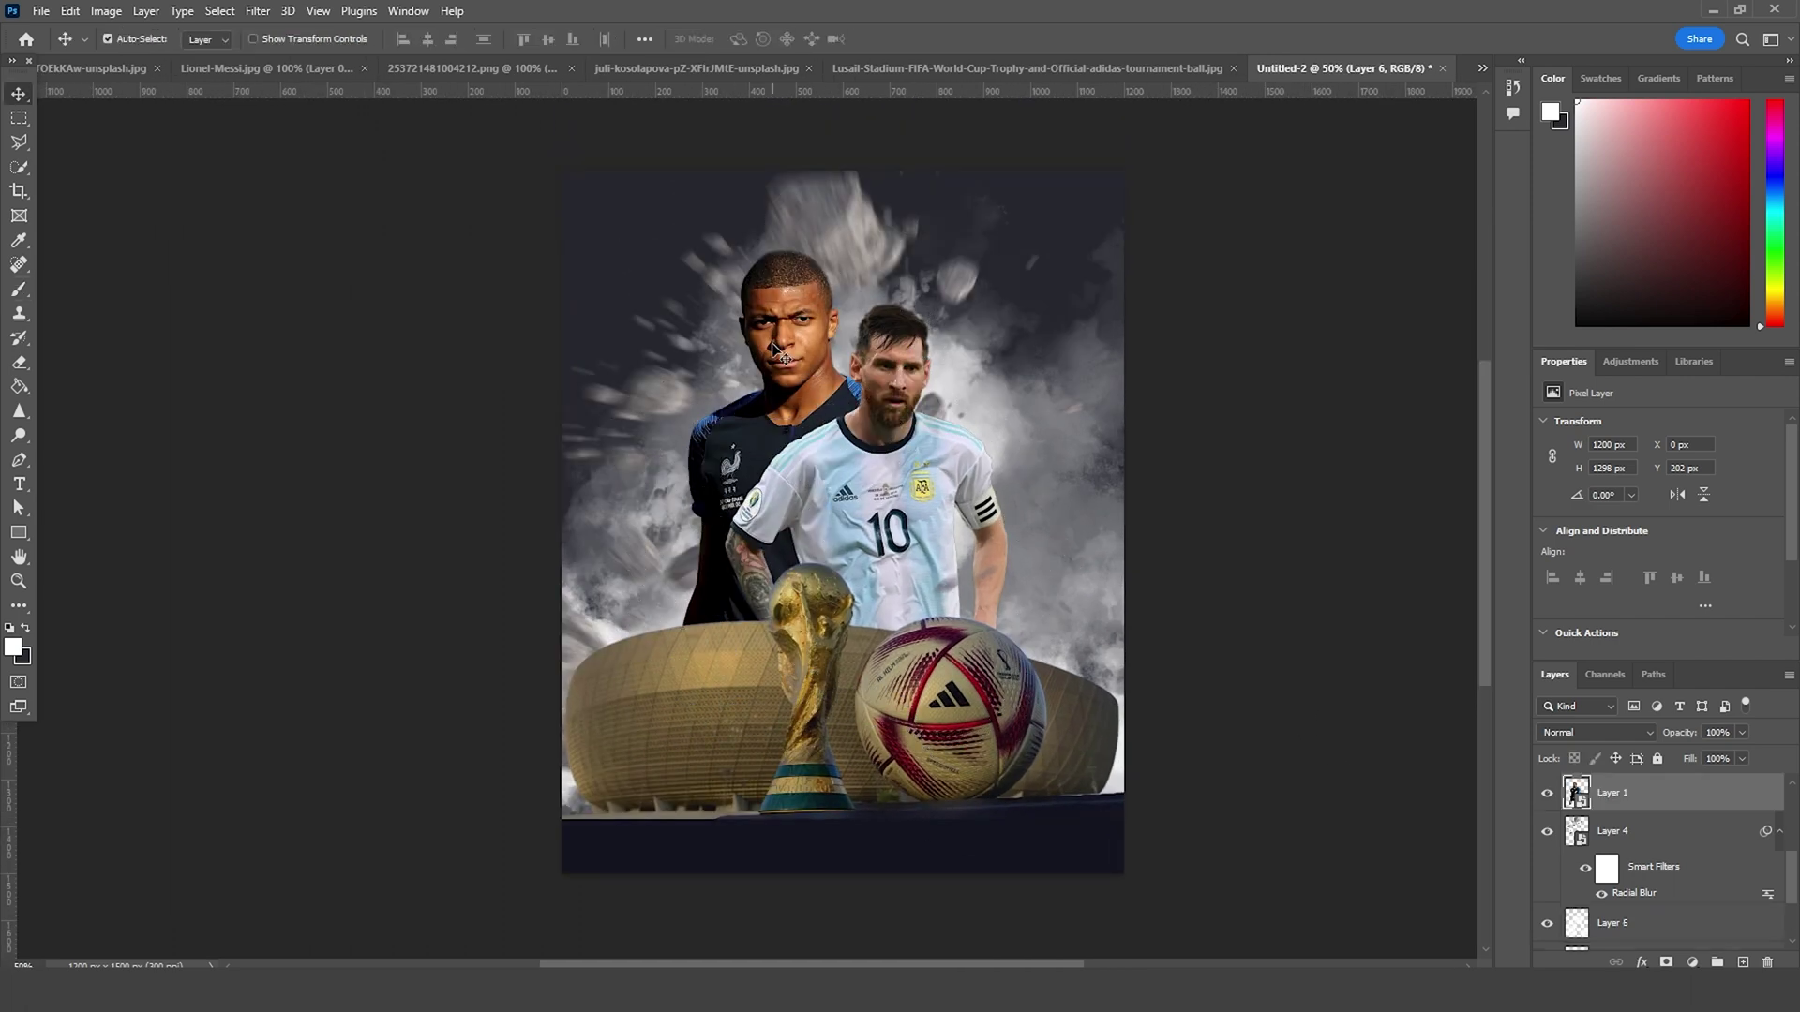
{"action": "left_click", "coordinate": [257, 11]}
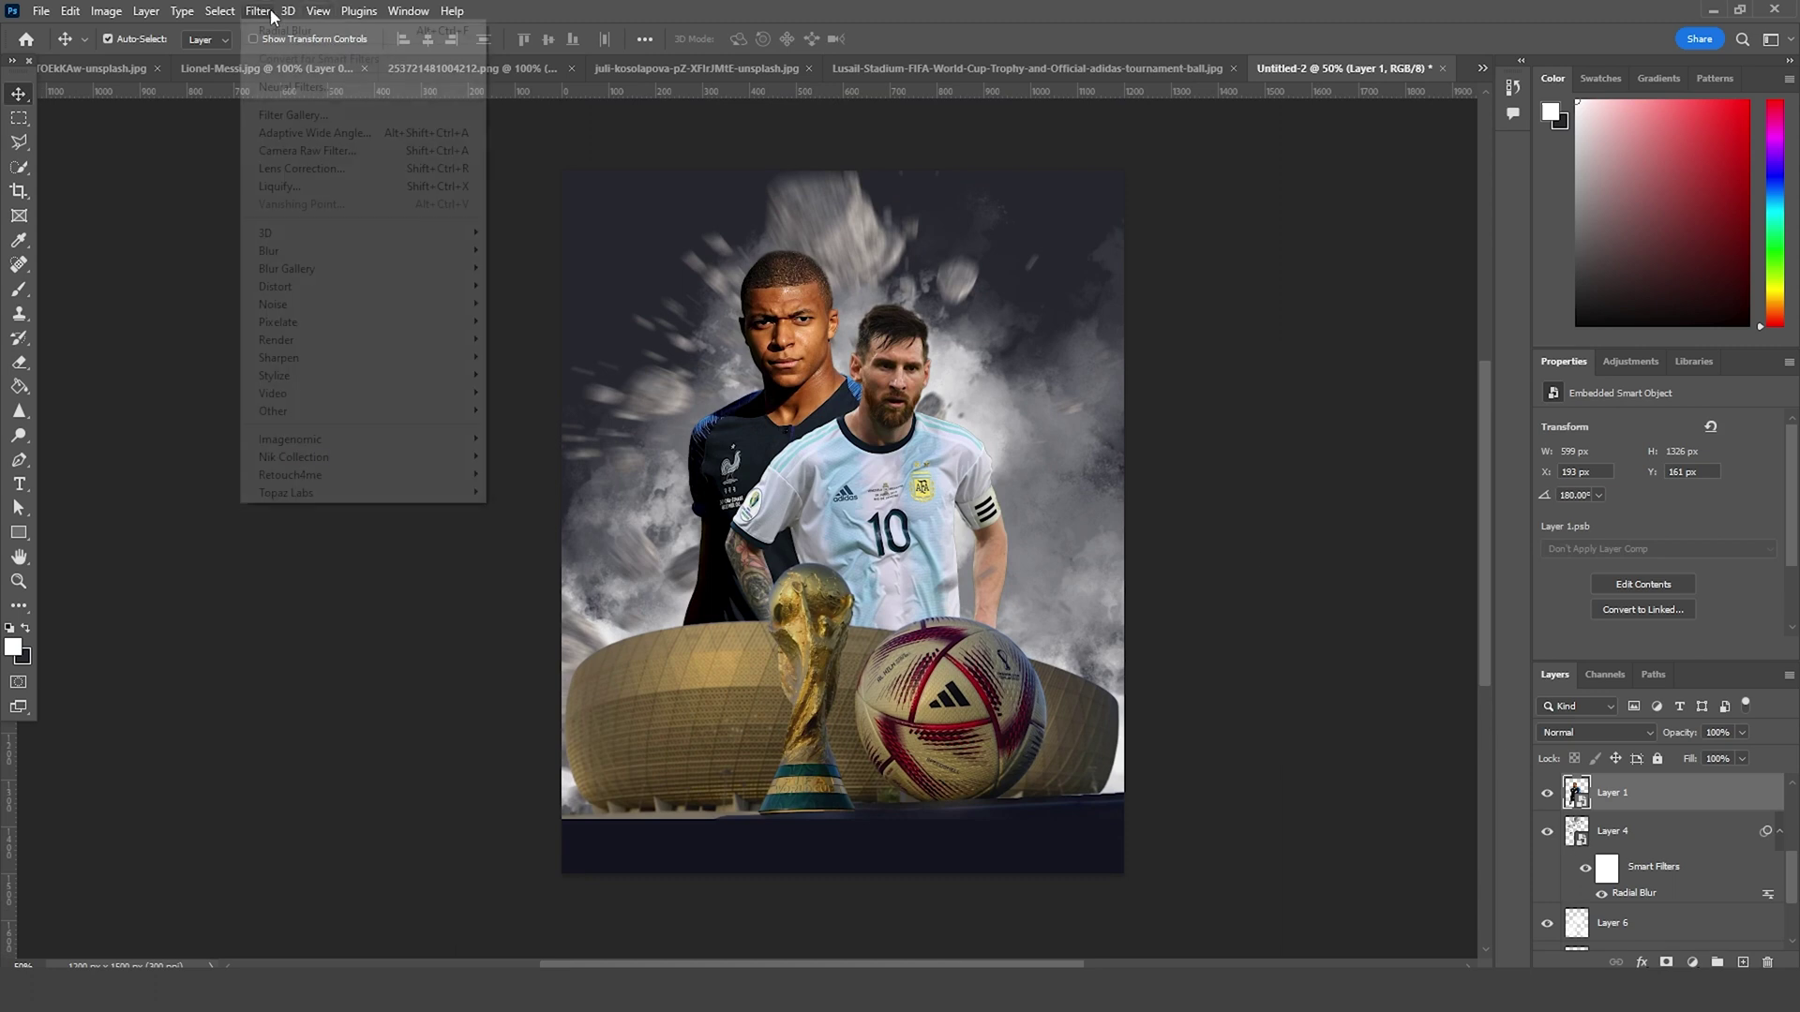
{"action": "left_click", "coordinate": [281, 152]}
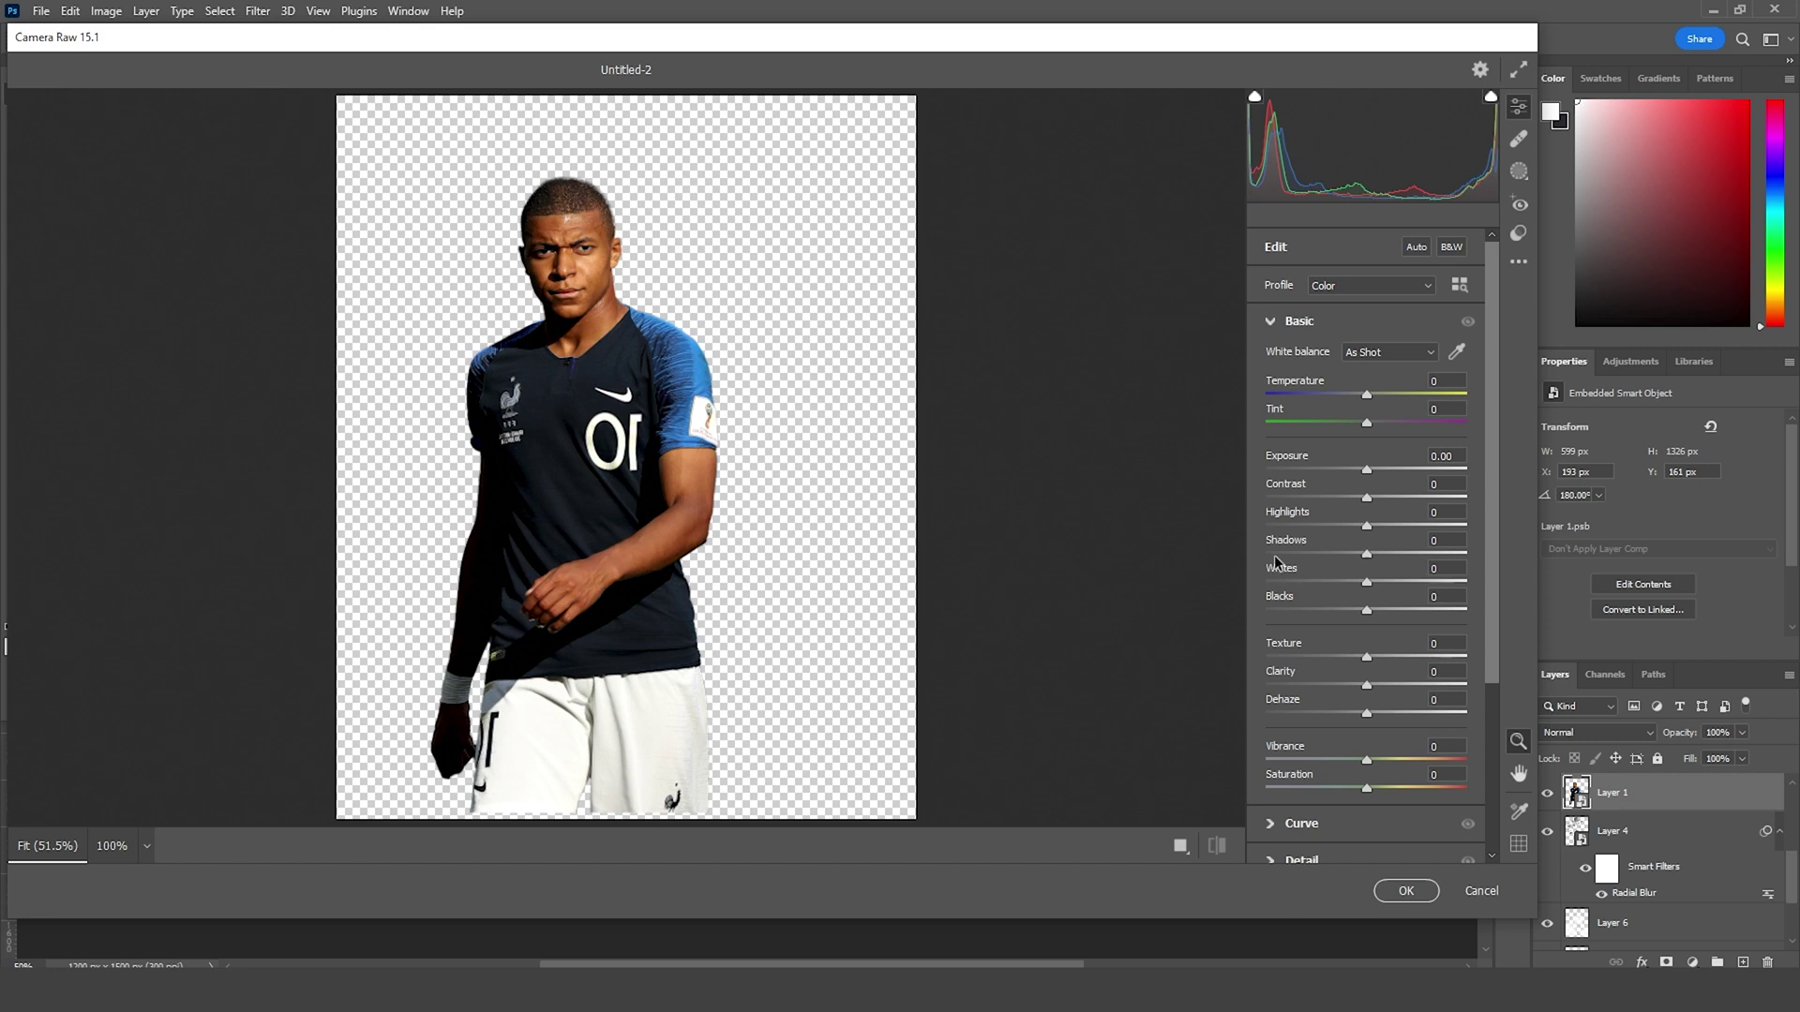
{"action": "mouse_move", "coordinate": [1276, 531]}
{"action": "left_mouse_down"}
{"action": "mouse_move", "coordinate": [1257, 523]}
{"action": "mouse_move", "coordinate": [1279, 529]}
{"action": "left_mouse_up"}
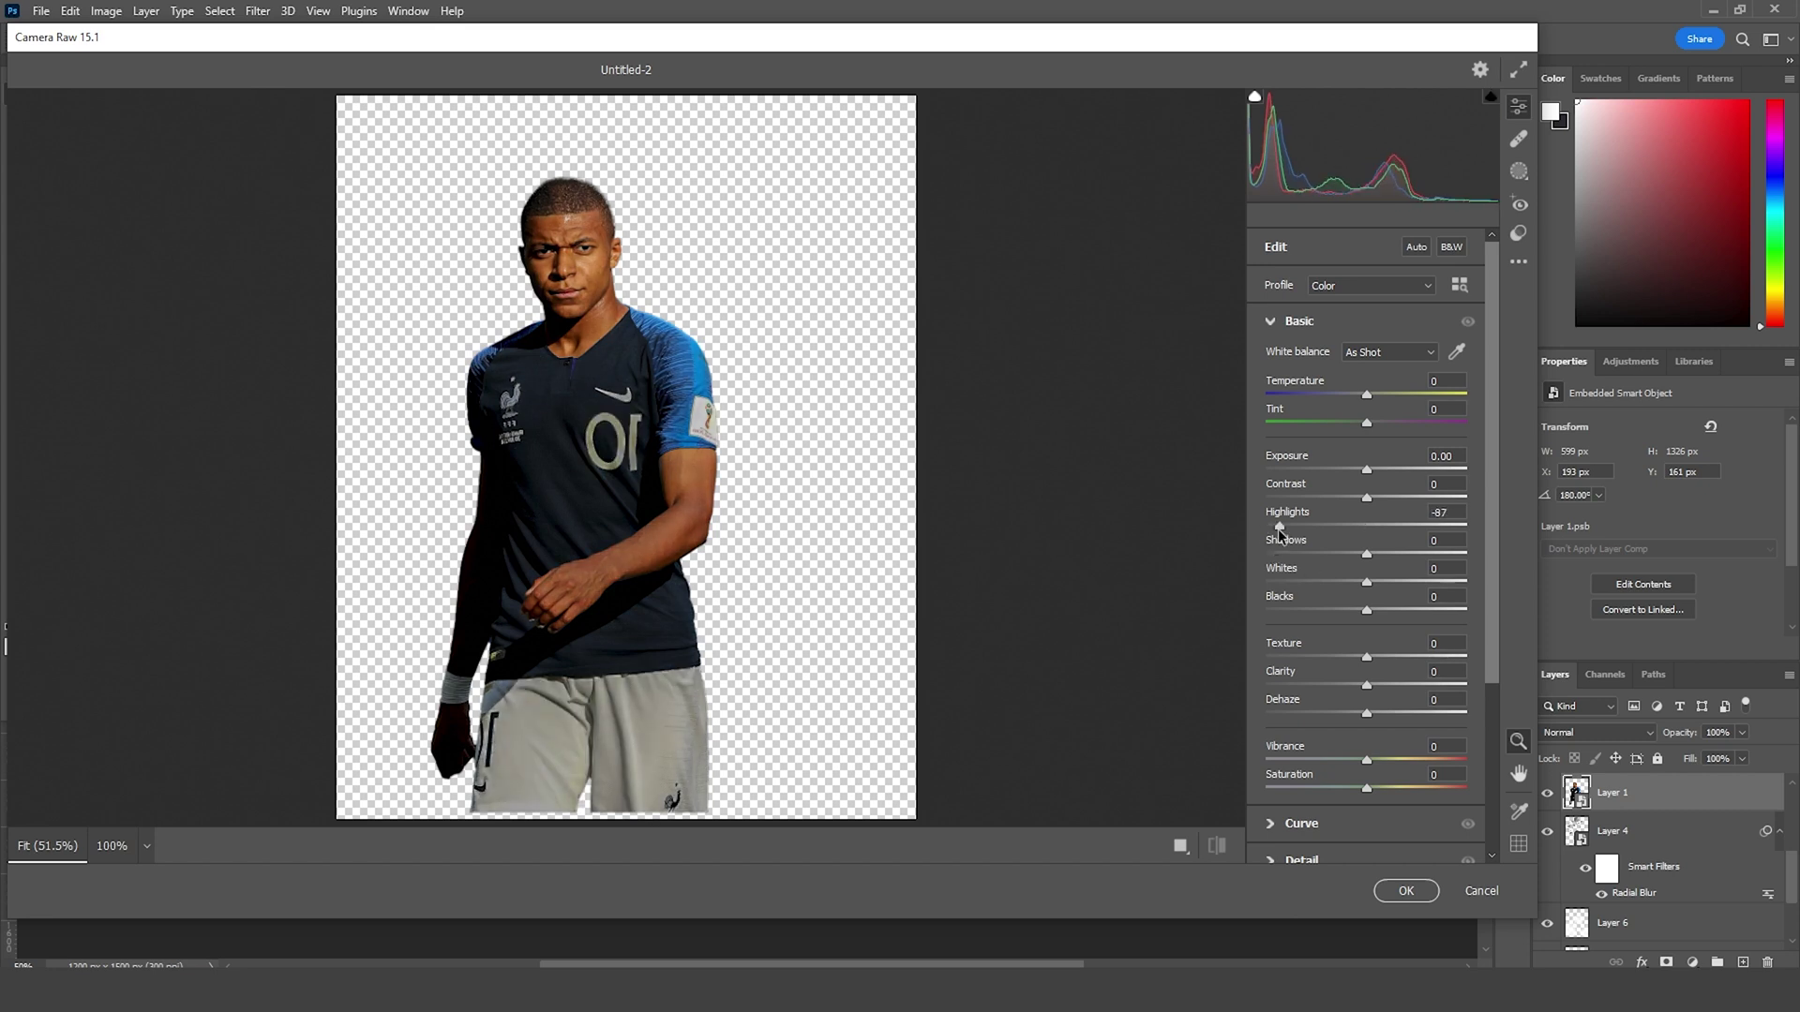
{"action": "left_click", "coordinate": [1410, 552]}
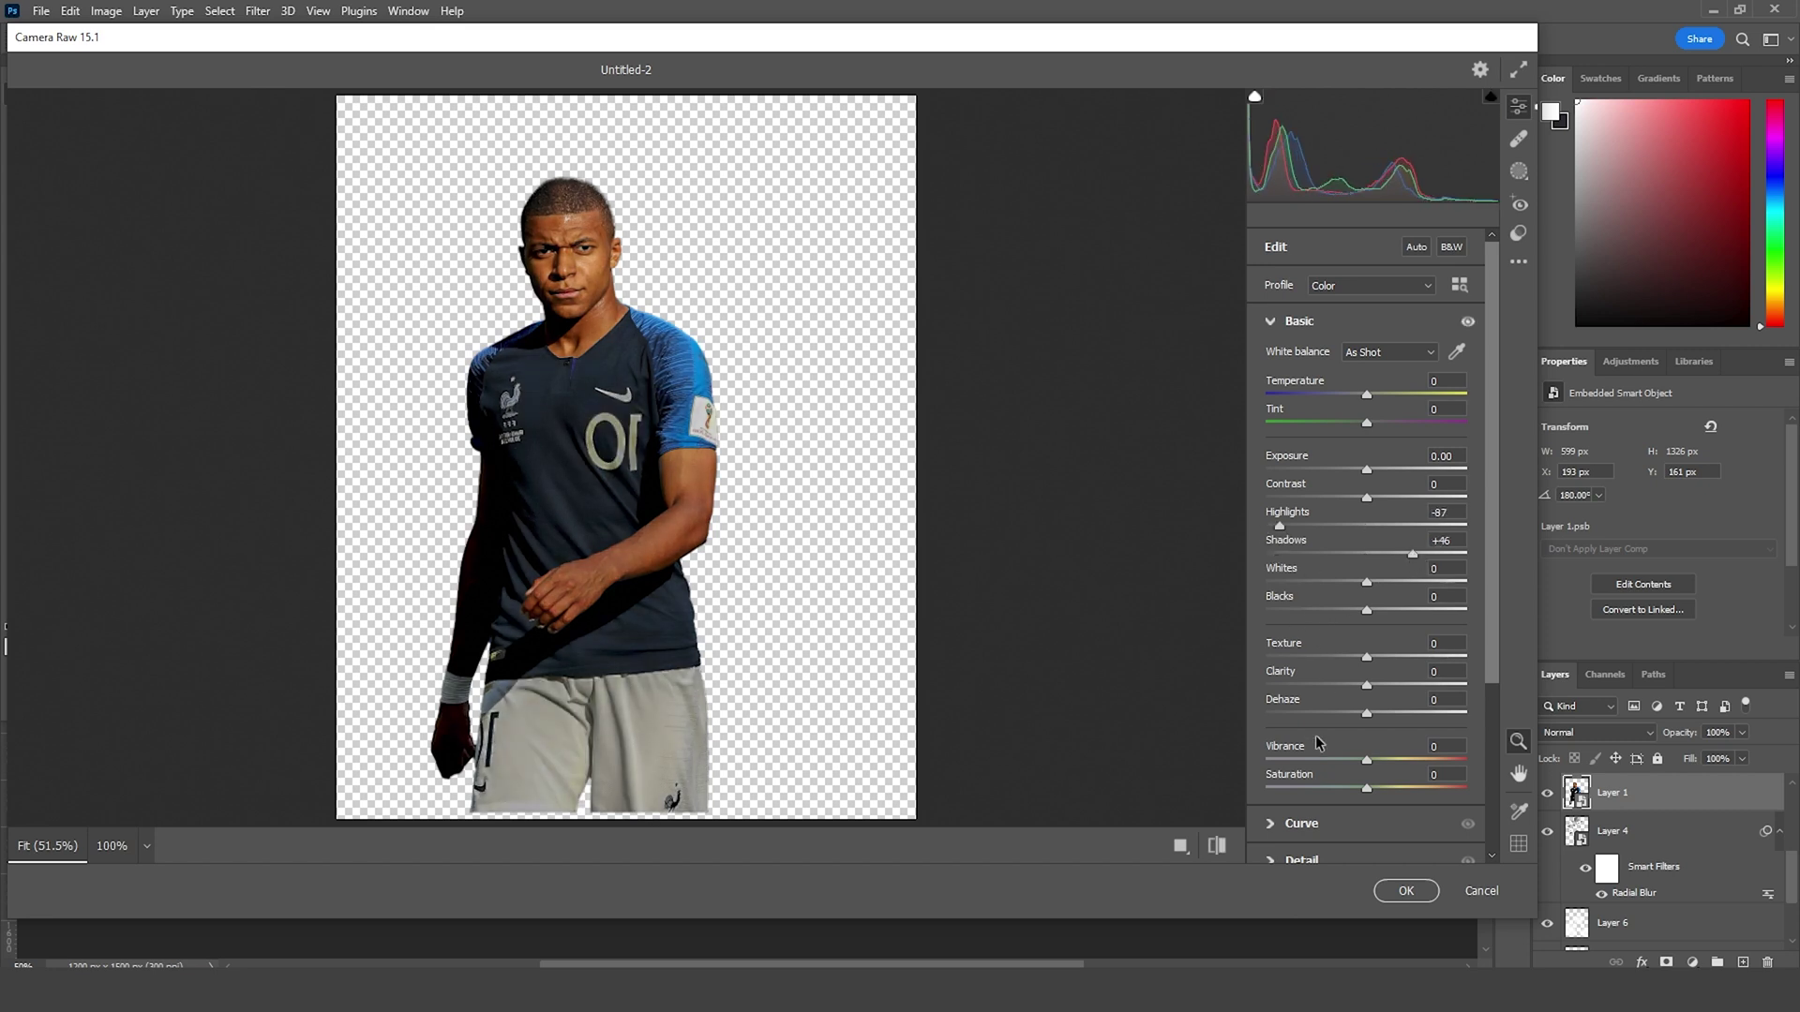
{"action": "left_click", "coordinate": [1418, 685]}
{"action": "left_click_drag", "start_coordinate": [1417, 685], "coordinate": [1441, 690]}
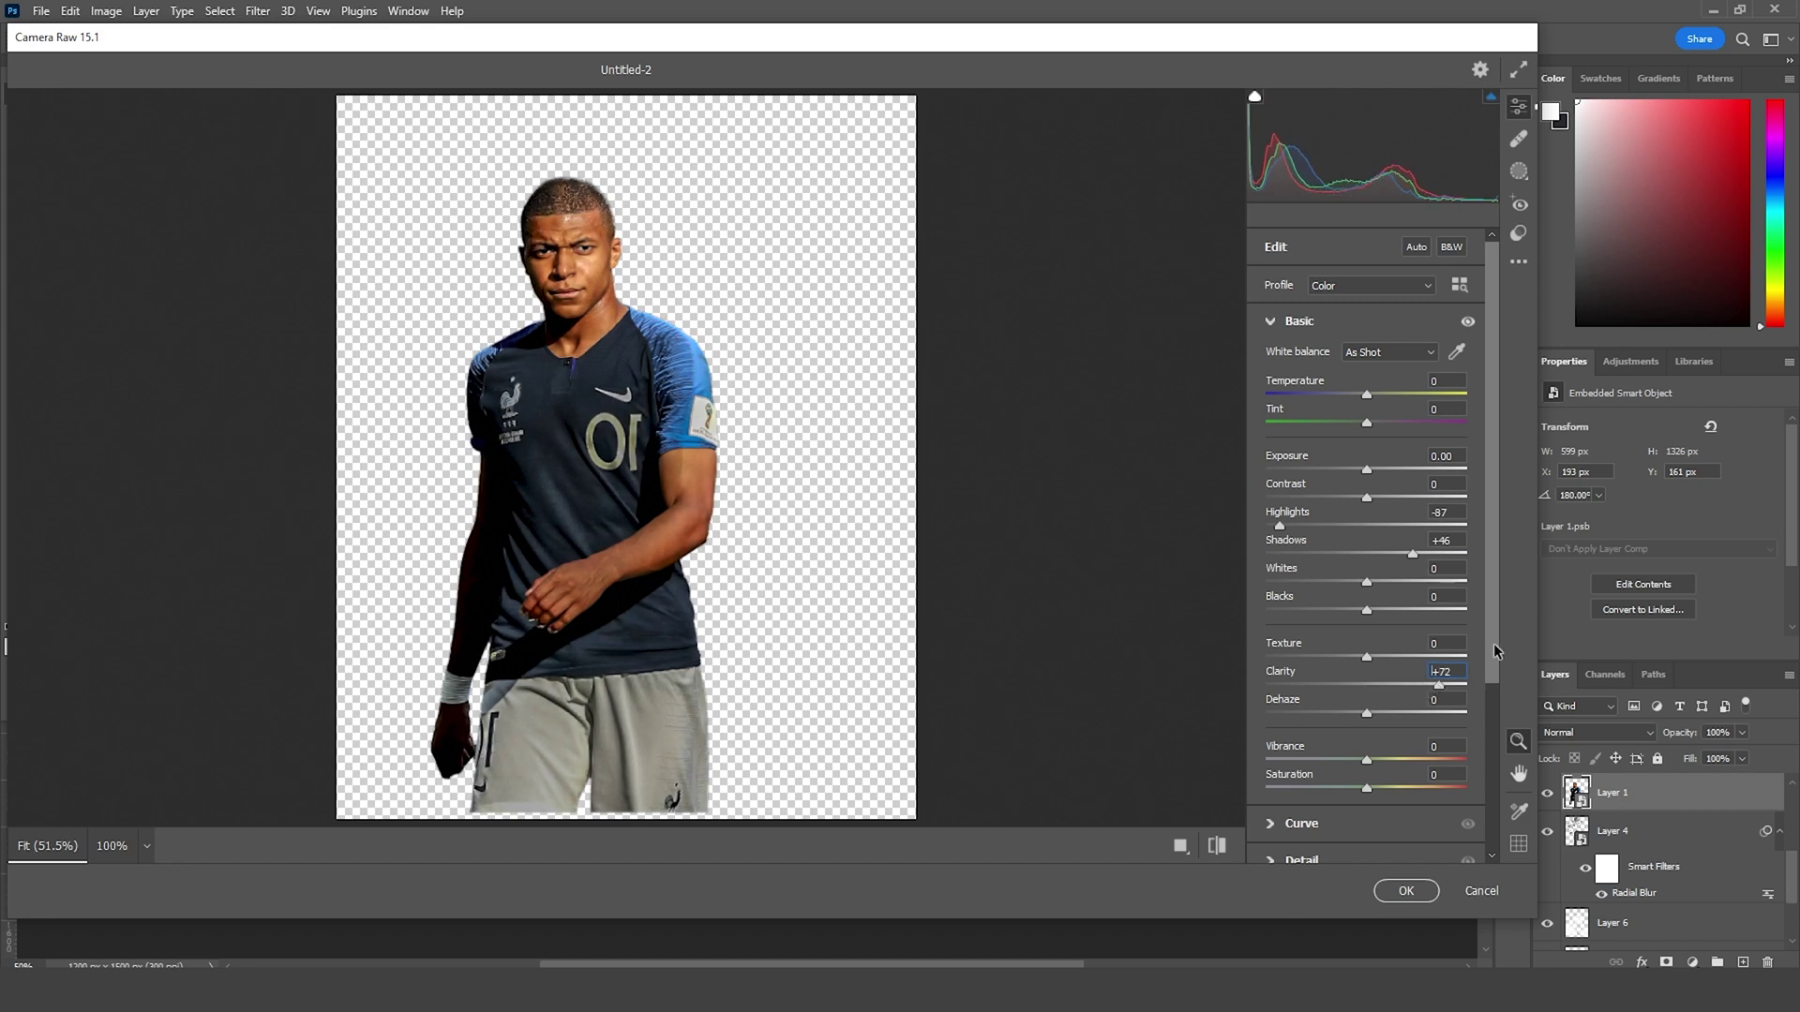
Step: Set the Blues luminance to -42 in the Color Mixer for the rear player
{"action": "scroll", "coordinate": [1496, 650], "scroll_direction": "down", "scroll_amount": 3}
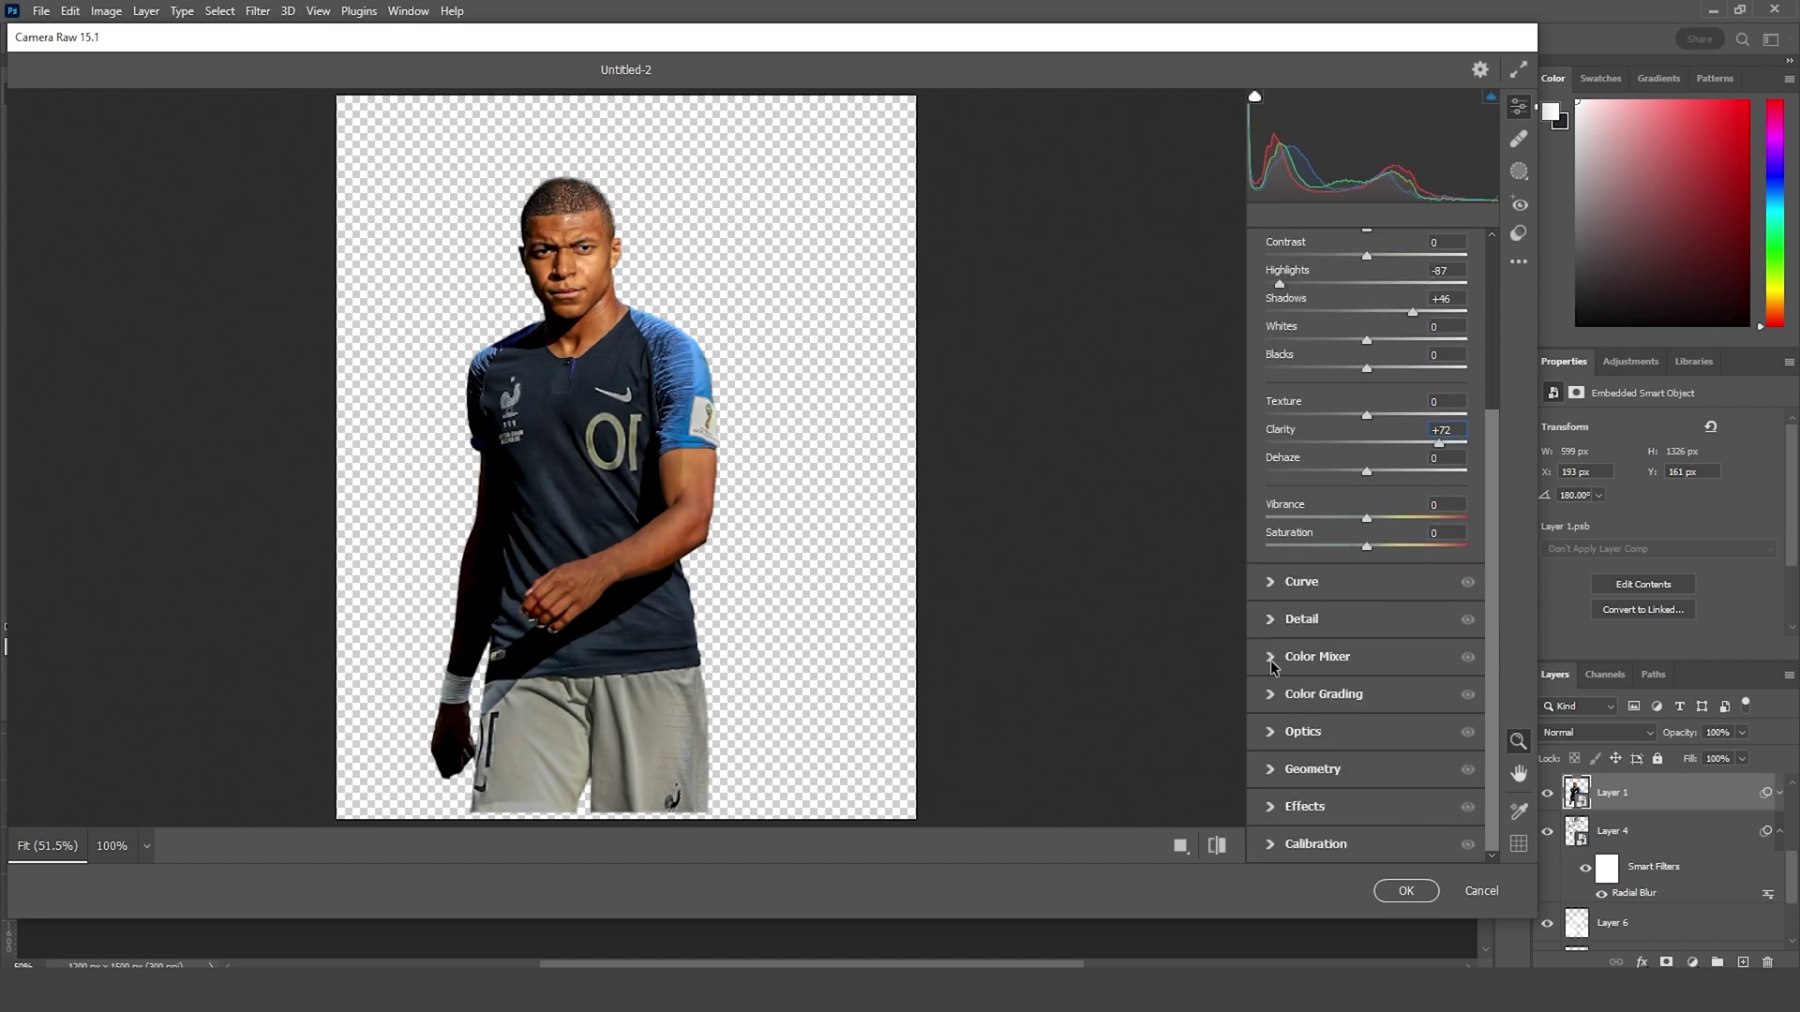
{"action": "left_click", "coordinate": [1272, 660]}
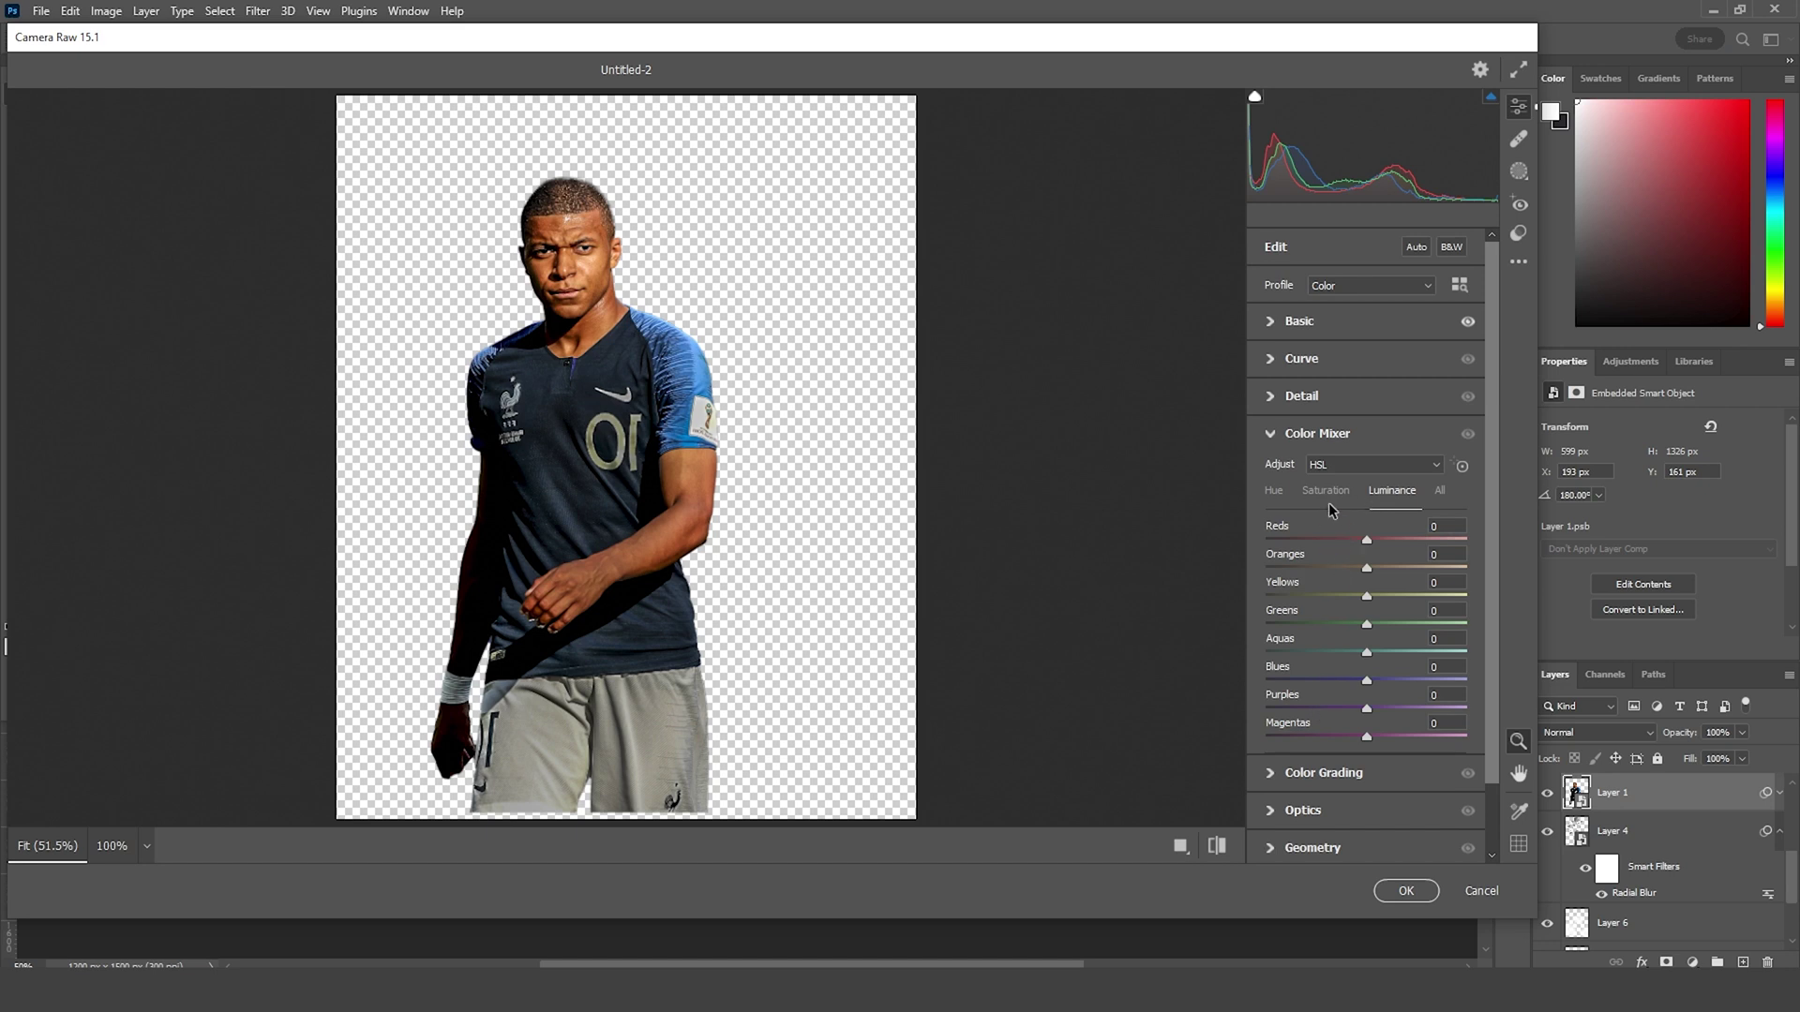
{"action": "left_click", "coordinate": [1323, 681]}
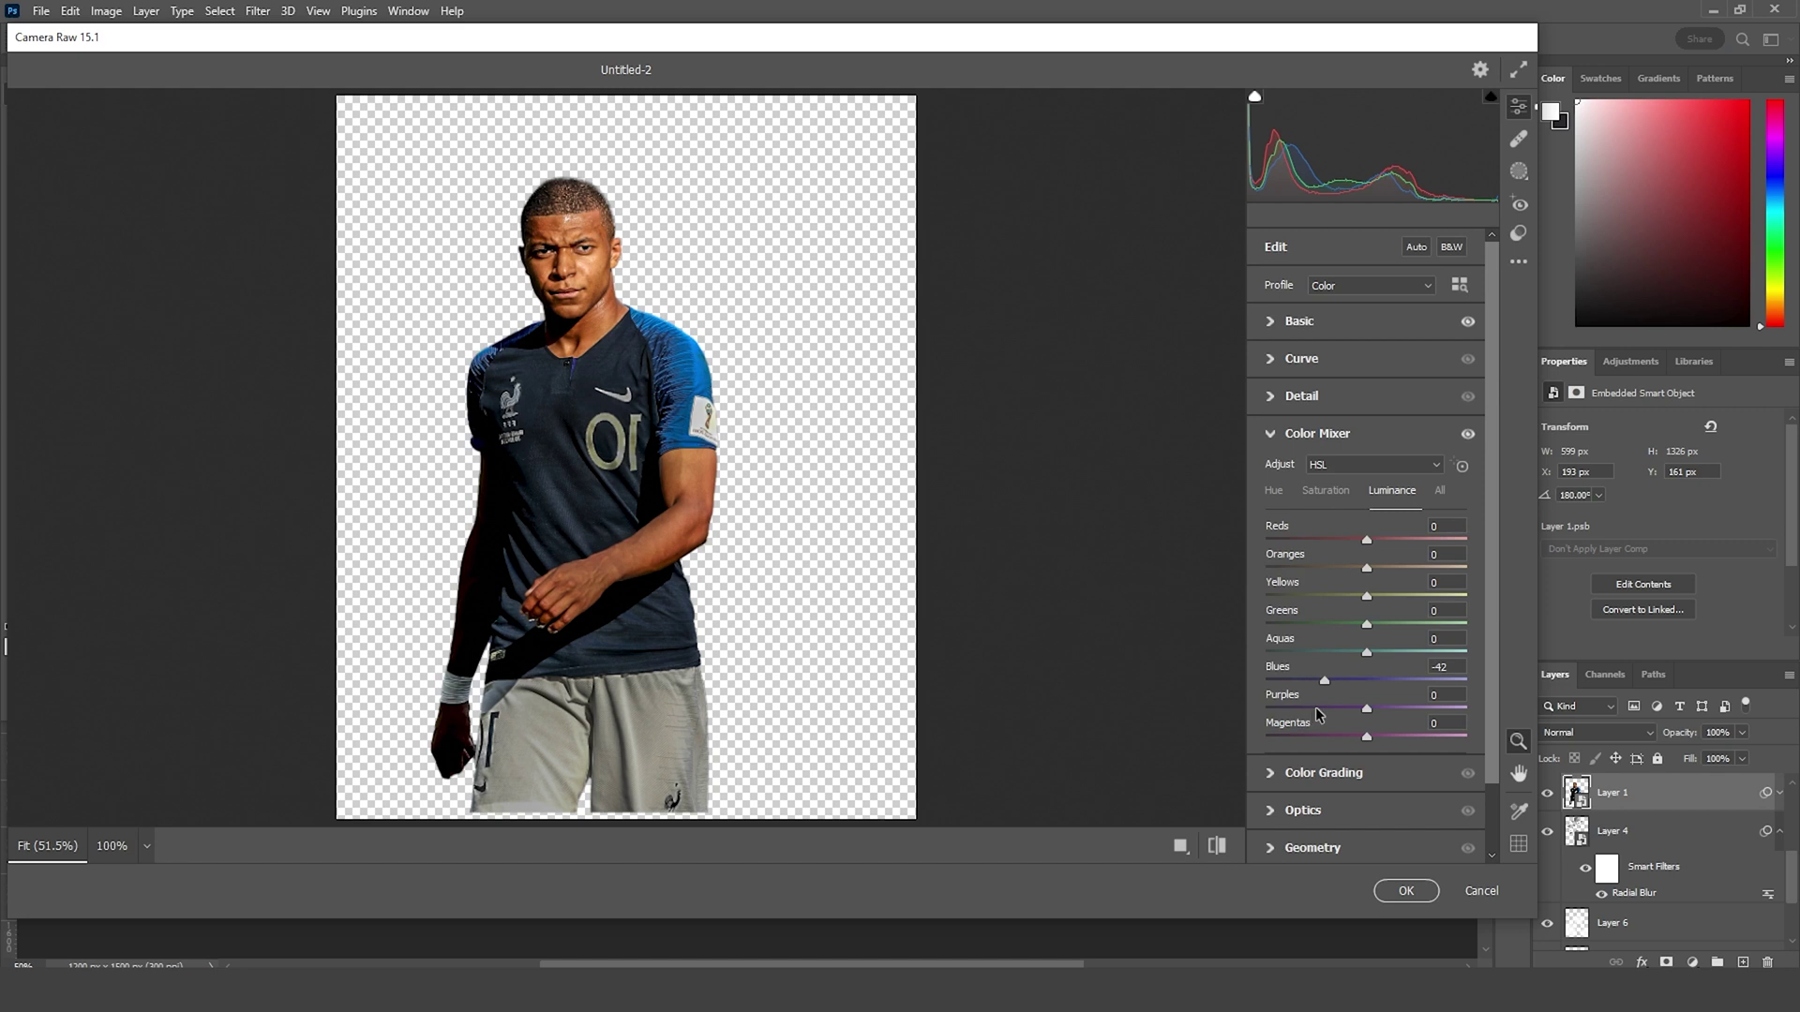
Step: Set the Reds hue to -16 in the Color Mixer for the rear player and apply the Camera Raw Filter
{"action": "left_click", "coordinate": [1312, 650]}
{"action": "key", "text": "ctrl+alt+shift+s"}
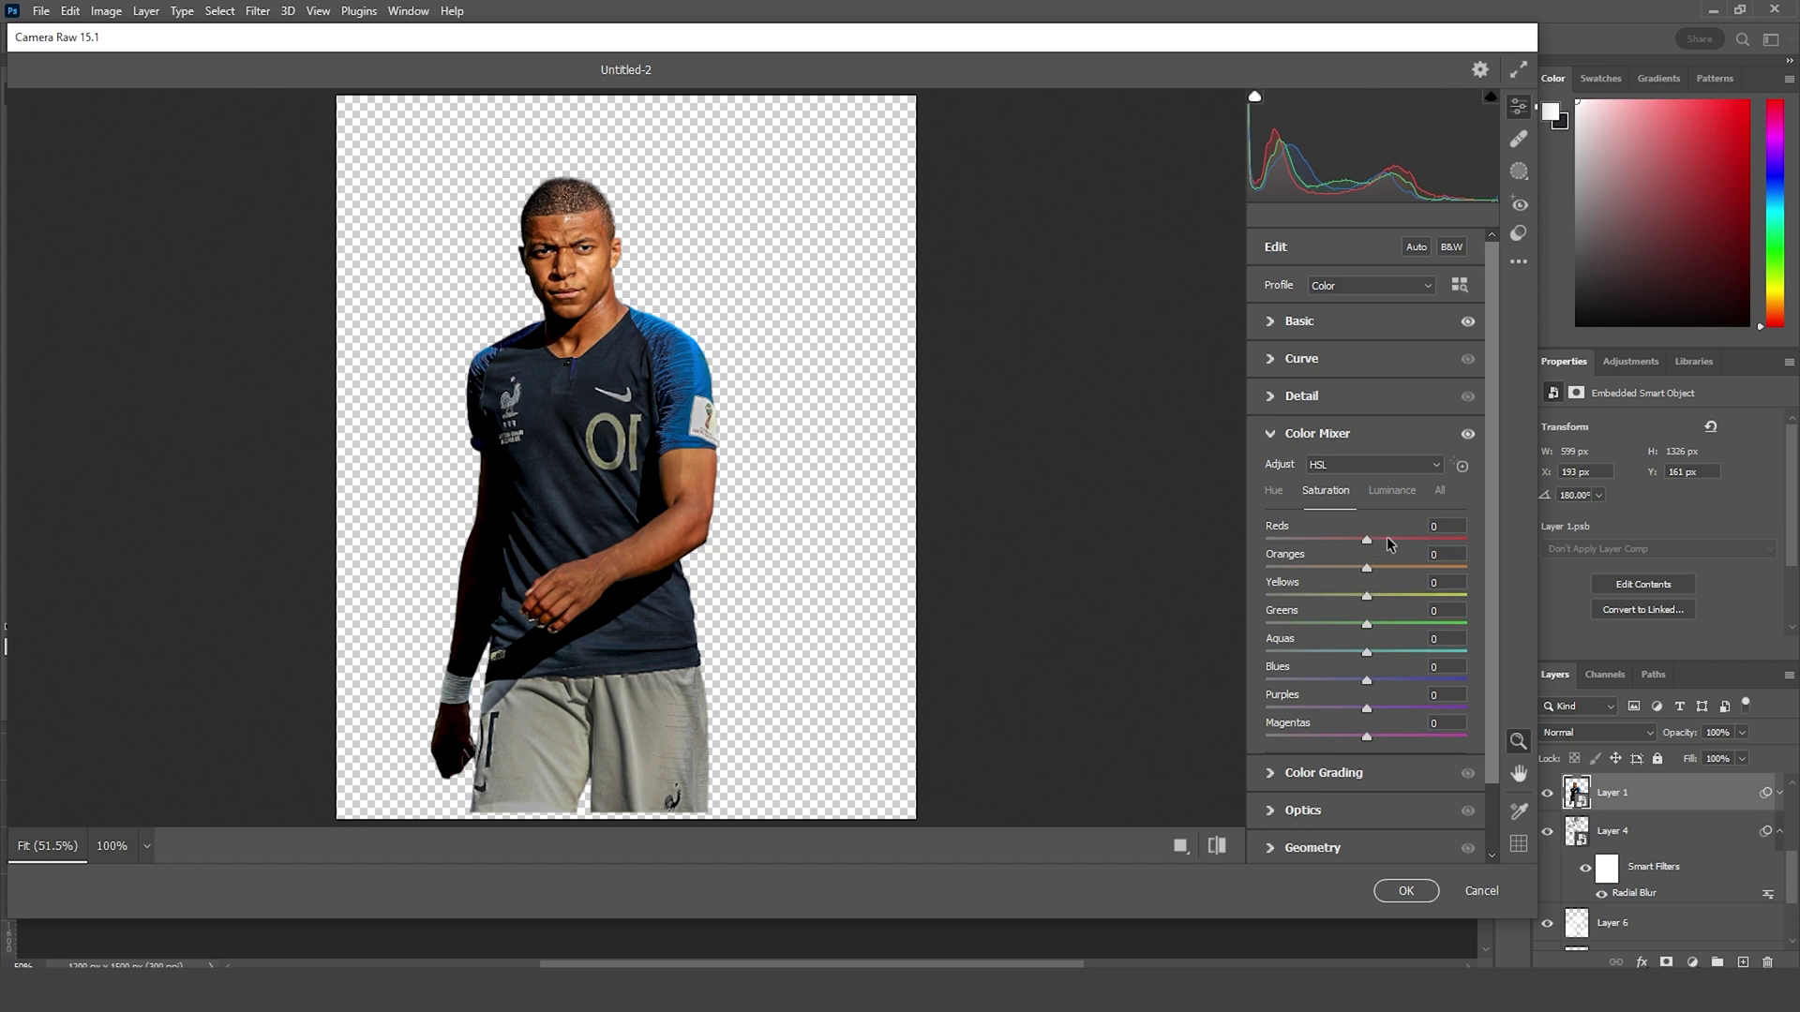
{"action": "left_click_drag", "start_coordinate": [1388, 540], "coordinate": [1396, 540]}
{"action": "left_click", "coordinate": [1323, 568]}
{"action": "left_click", "coordinate": [1273, 491]}
{"action": "mouse_move", "coordinate": [1335, 539]}
{"action": "left_mouse_down"}
{"action": "mouse_move", "coordinate": [1302, 539]}
{"action": "mouse_move", "coordinate": [1347, 549]}
{"action": "left_mouse_up"}
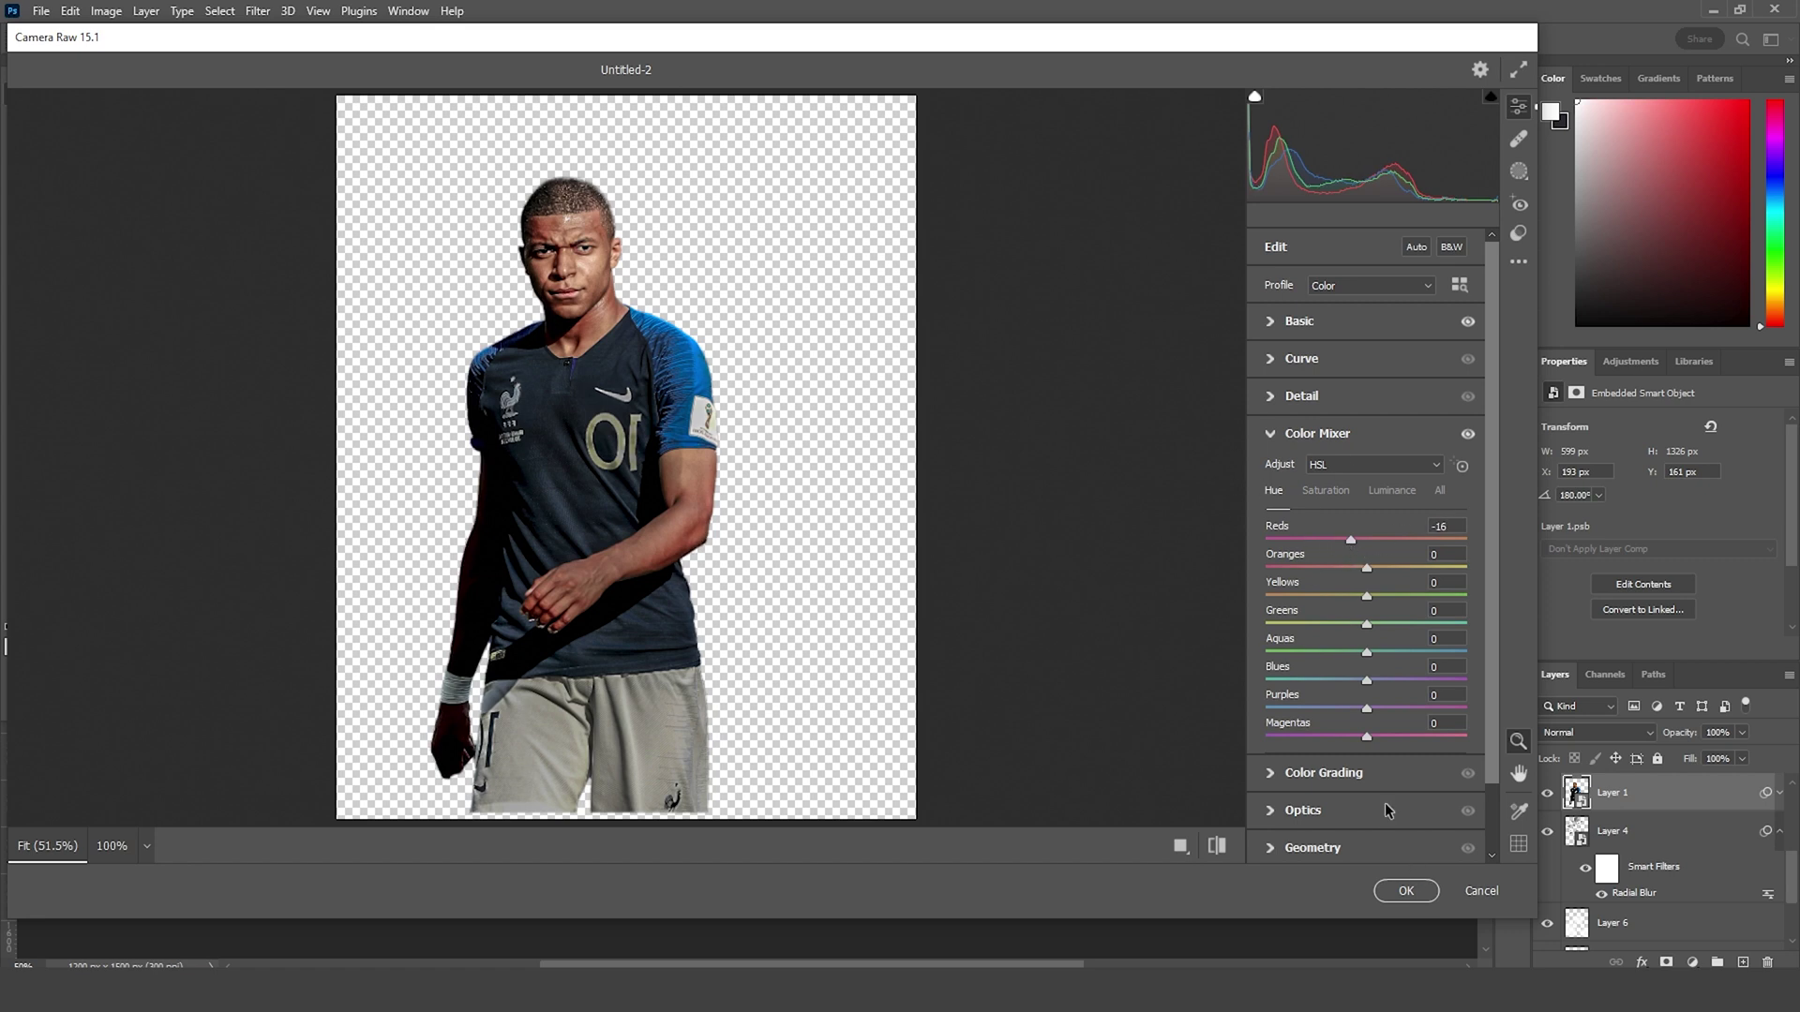
{"action": "left_click", "coordinate": [1400, 891]}
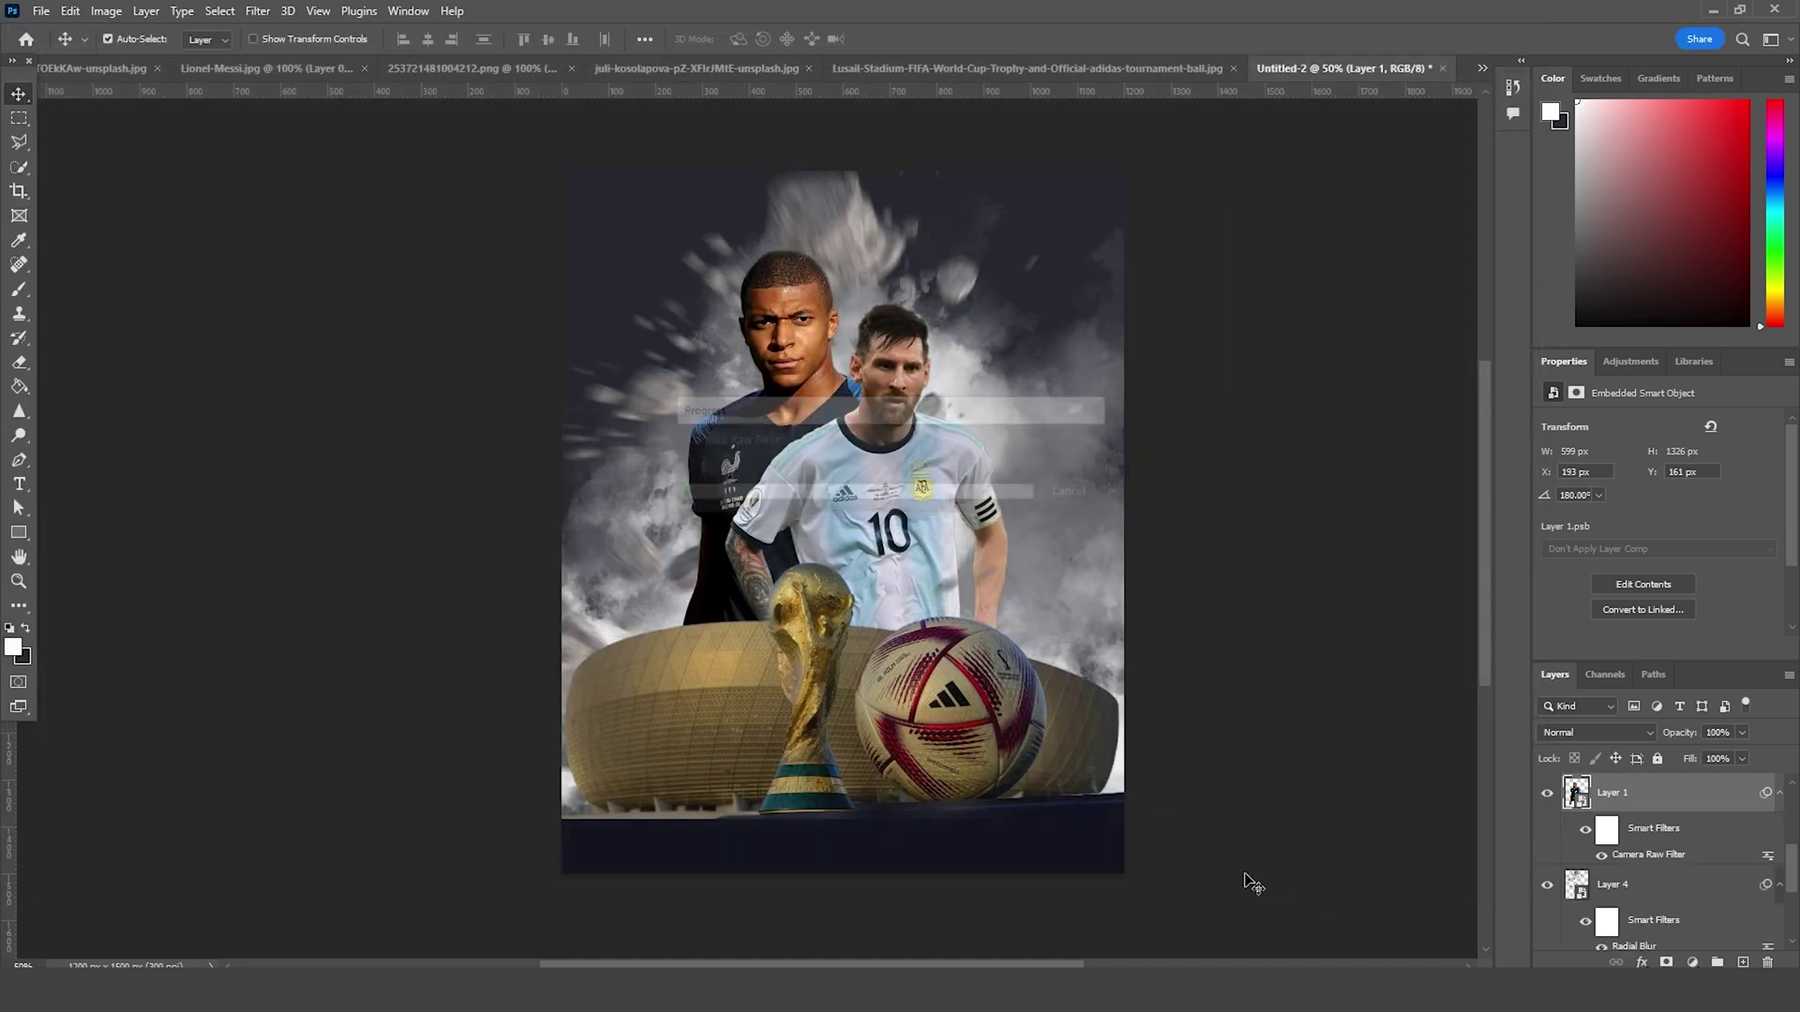
Step: Apply the previous Camera Raw Filter settings to the front player's layer
{"action": "left_click", "coordinate": [902, 371]}
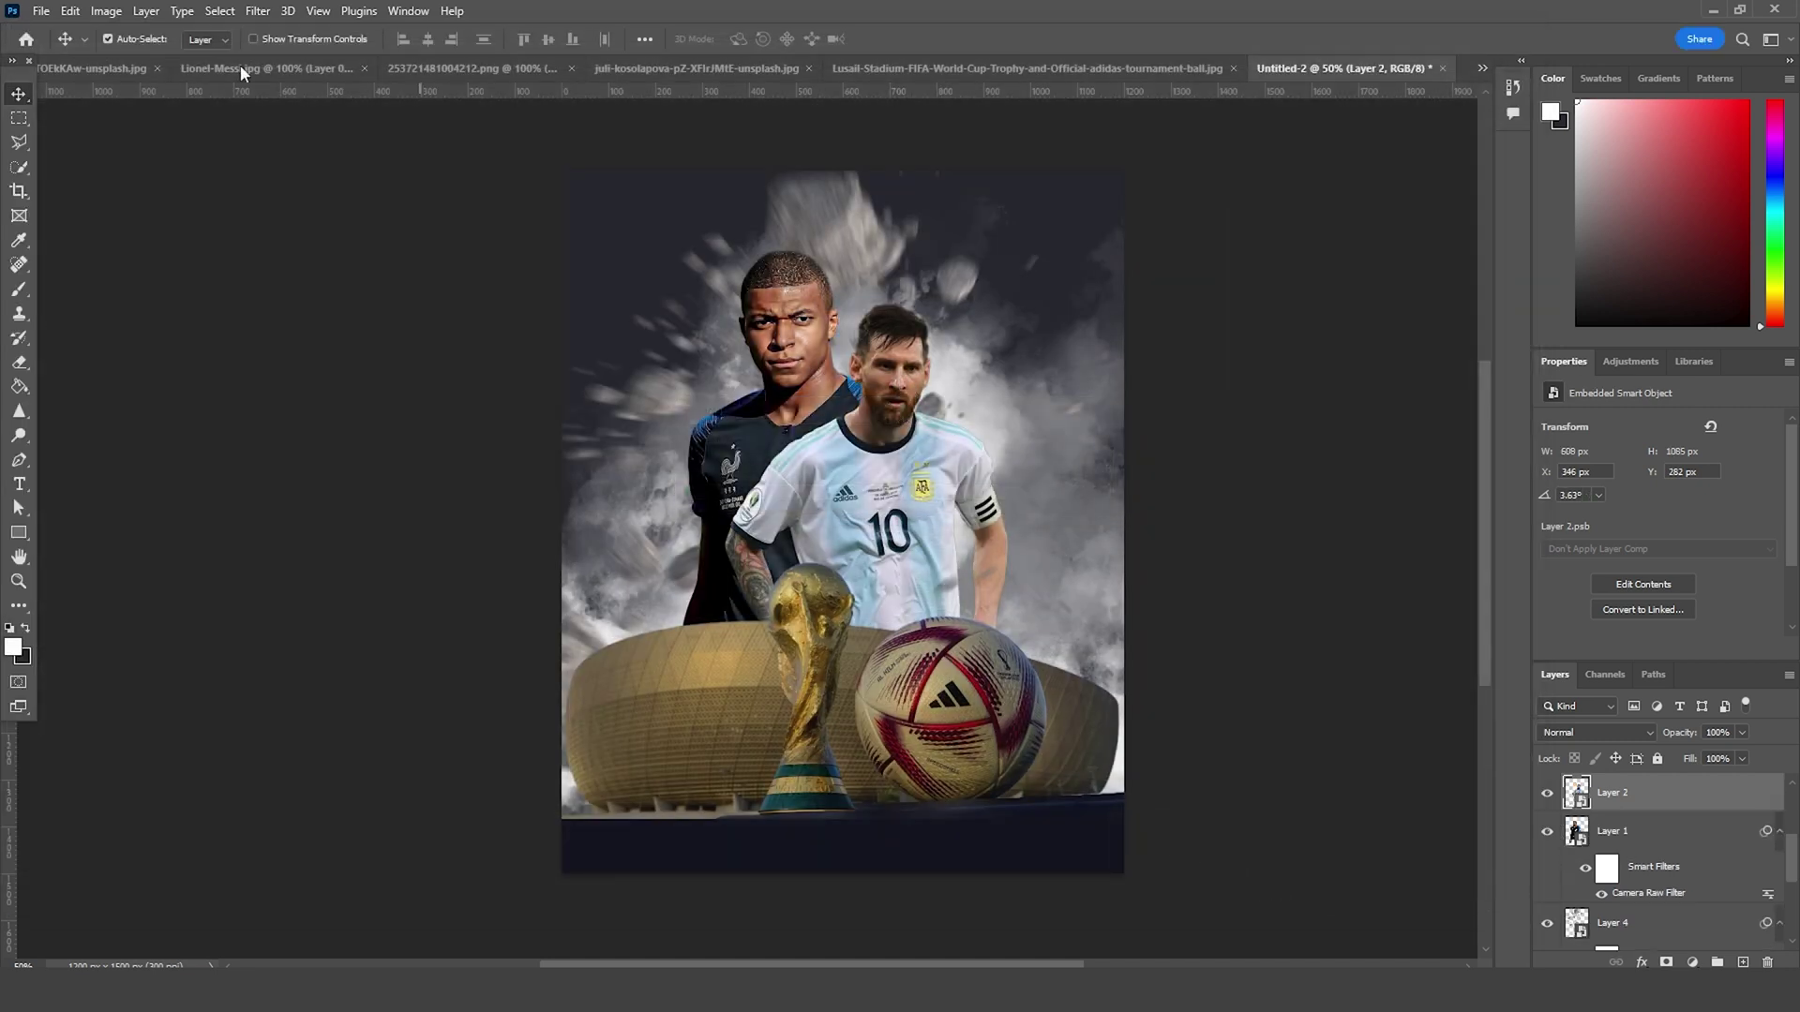
{"action": "left_click", "coordinate": [256, 11]}
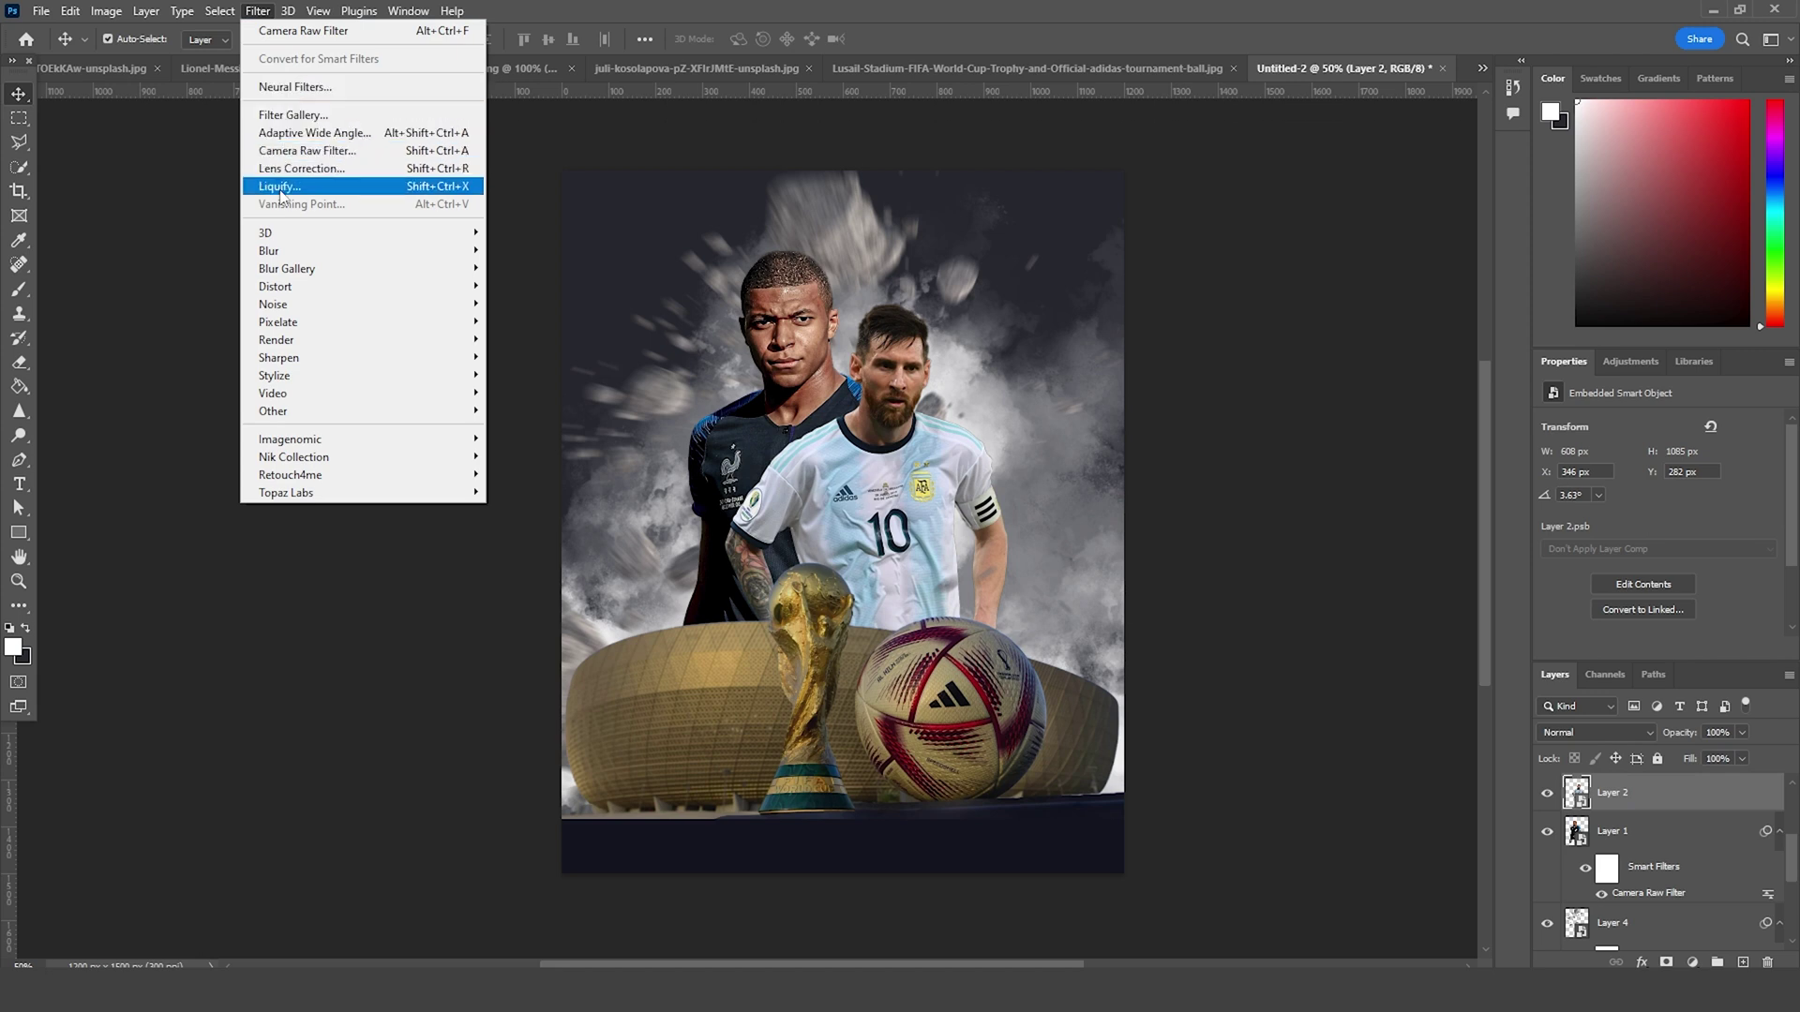
{"action": "left_click", "coordinate": [284, 153]}
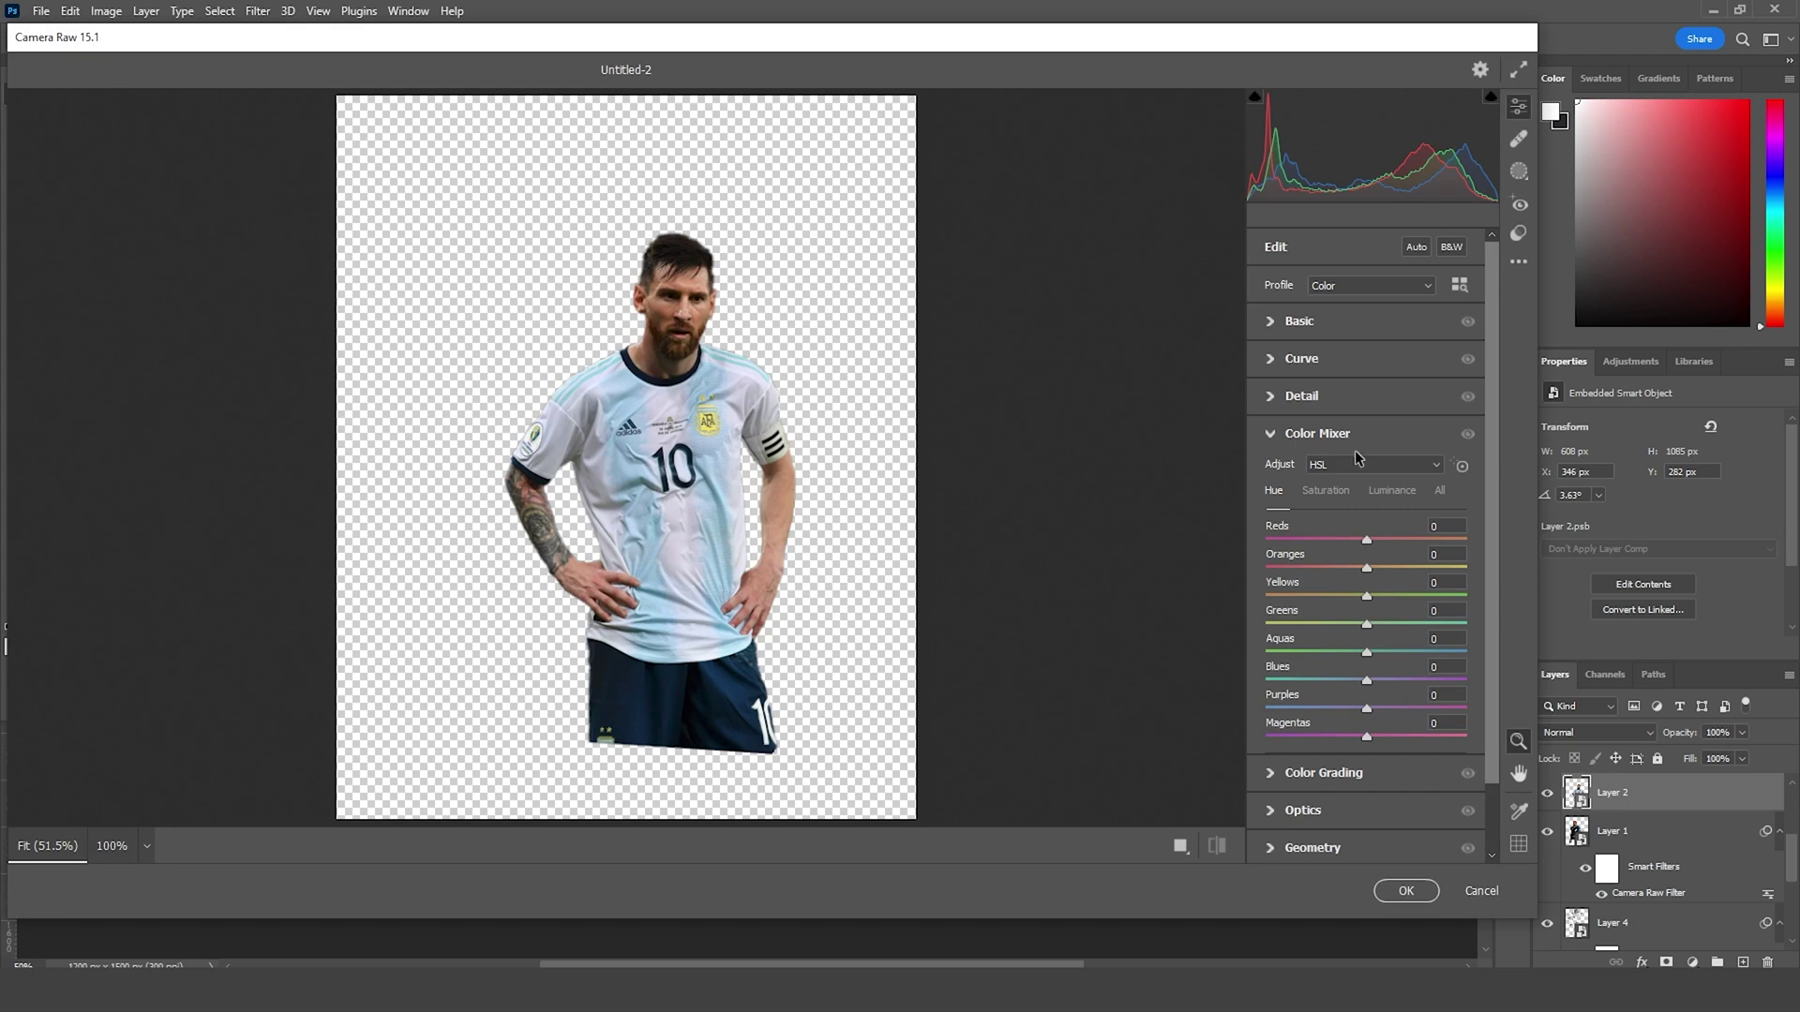
{"action": "left_click", "coordinate": [1518, 263]}
{"action": "left_click", "coordinate": [1526, 336]}
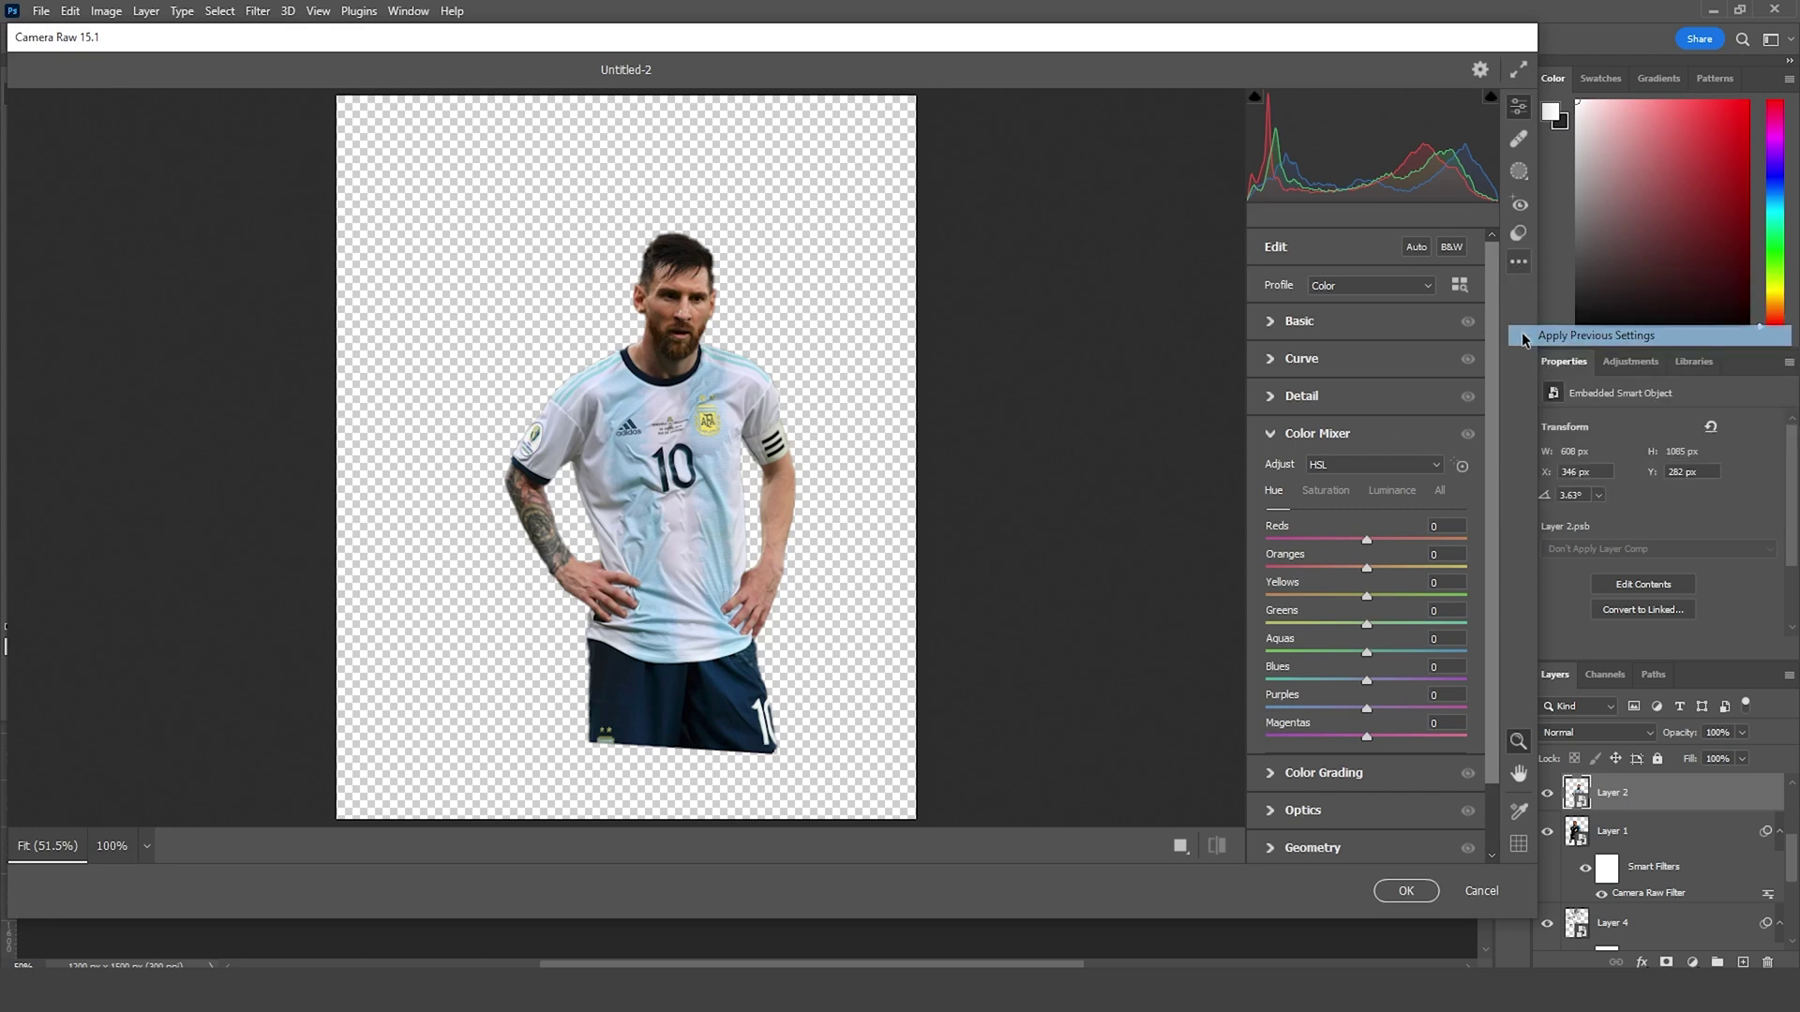
{"action": "left_click", "coordinate": [1405, 891]}
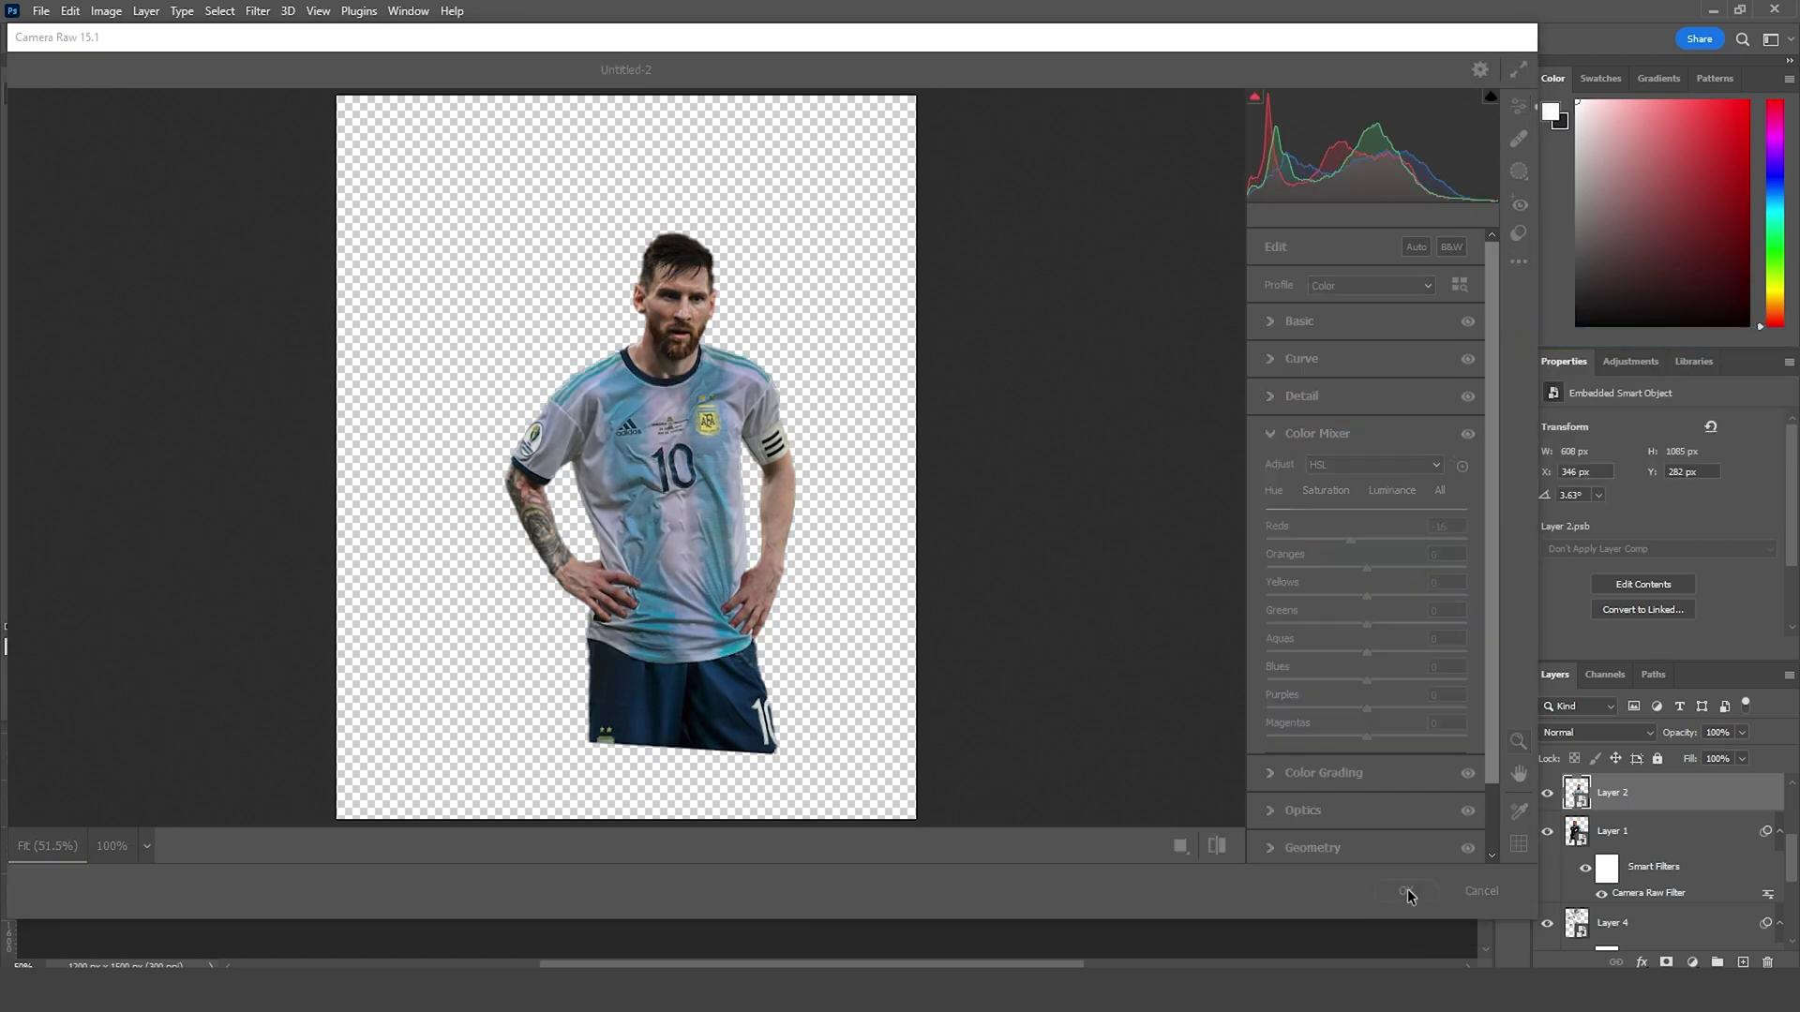
Step: Apply the previous Camera Raw Filter settings to the layer with the stadium, trophy and ball
{"action": "scroll", "coordinate": [1593, 886], "scroll_direction": "up", "scroll_amount": 3}
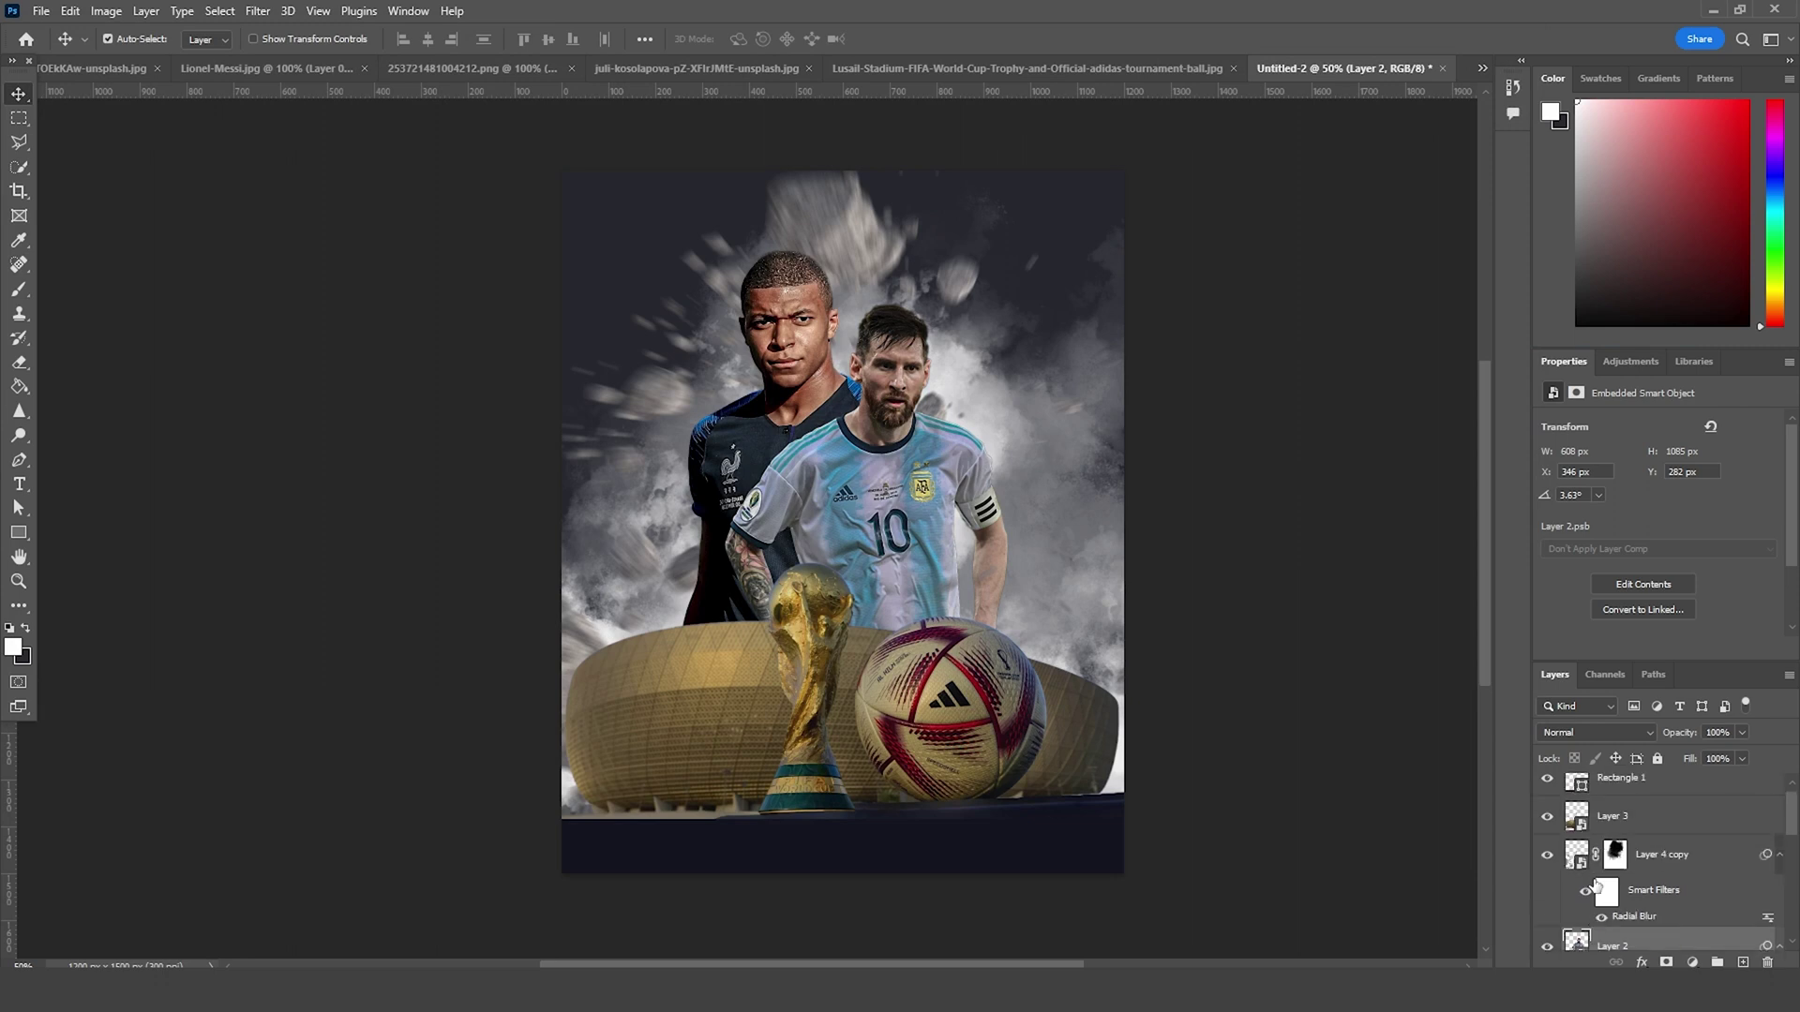
{"action": "left_click", "coordinate": [1113, 777]}
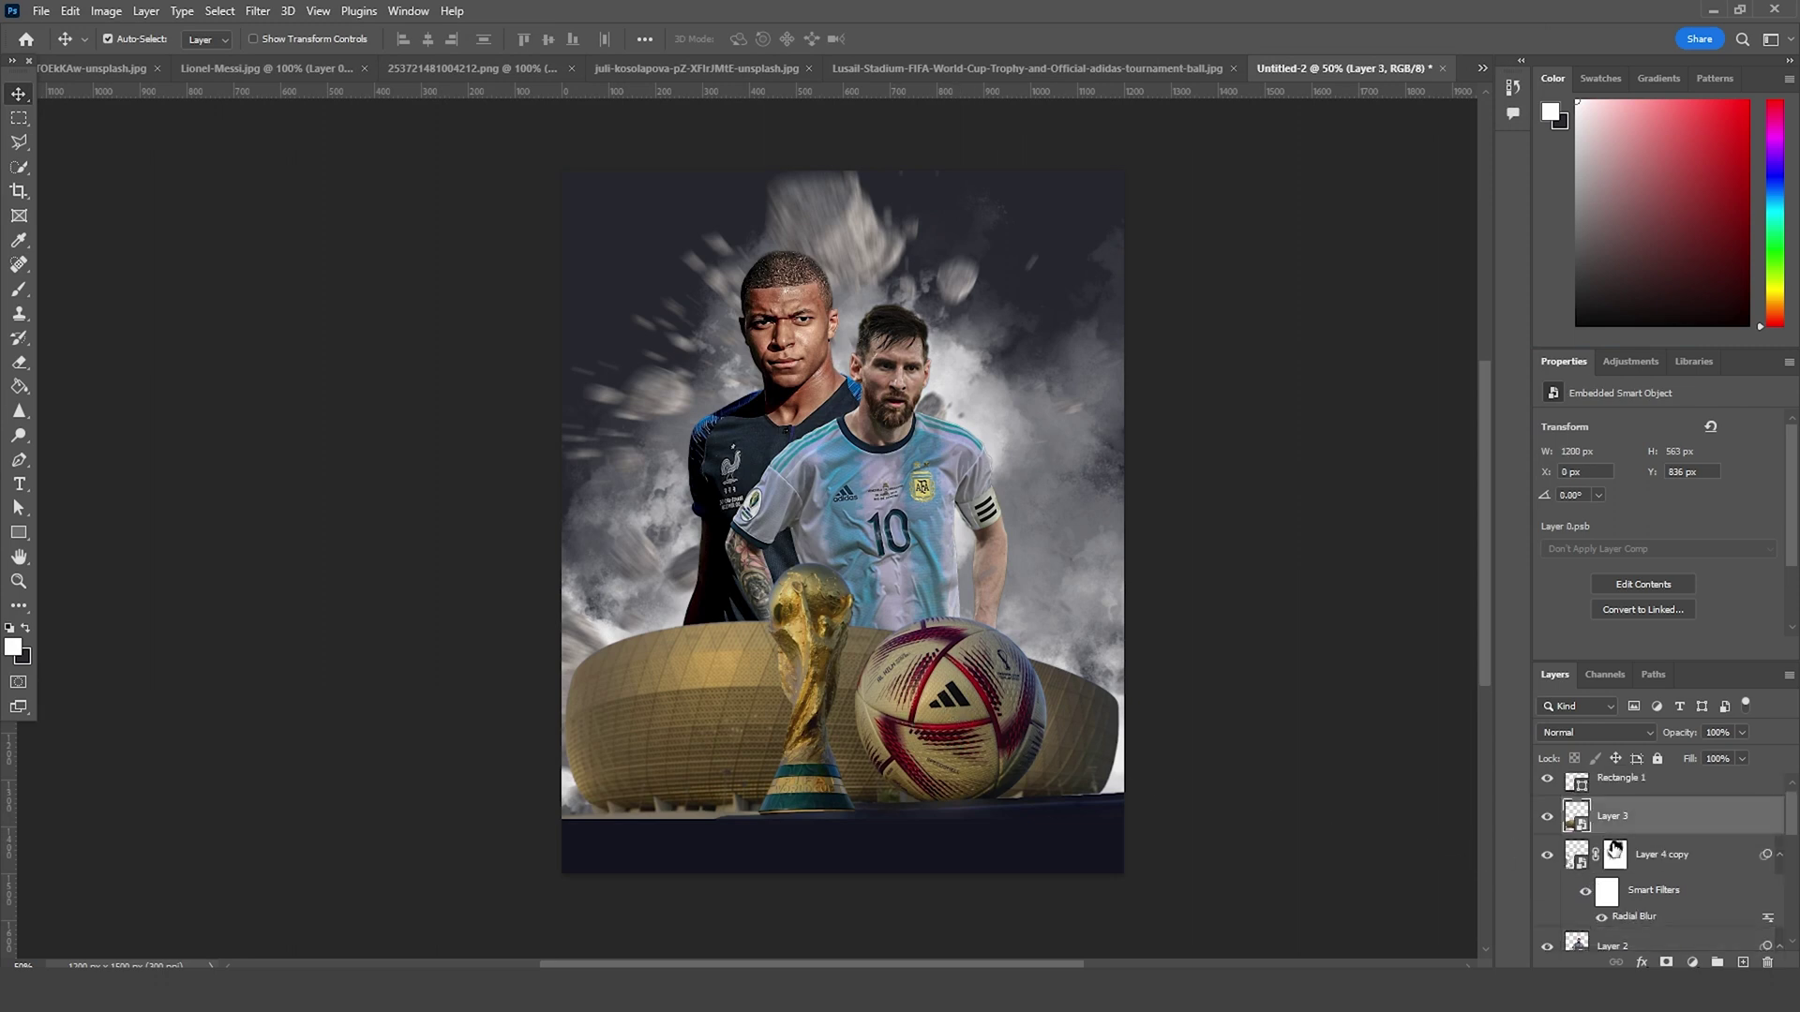
{"action": "left_click", "coordinate": [257, 11]}
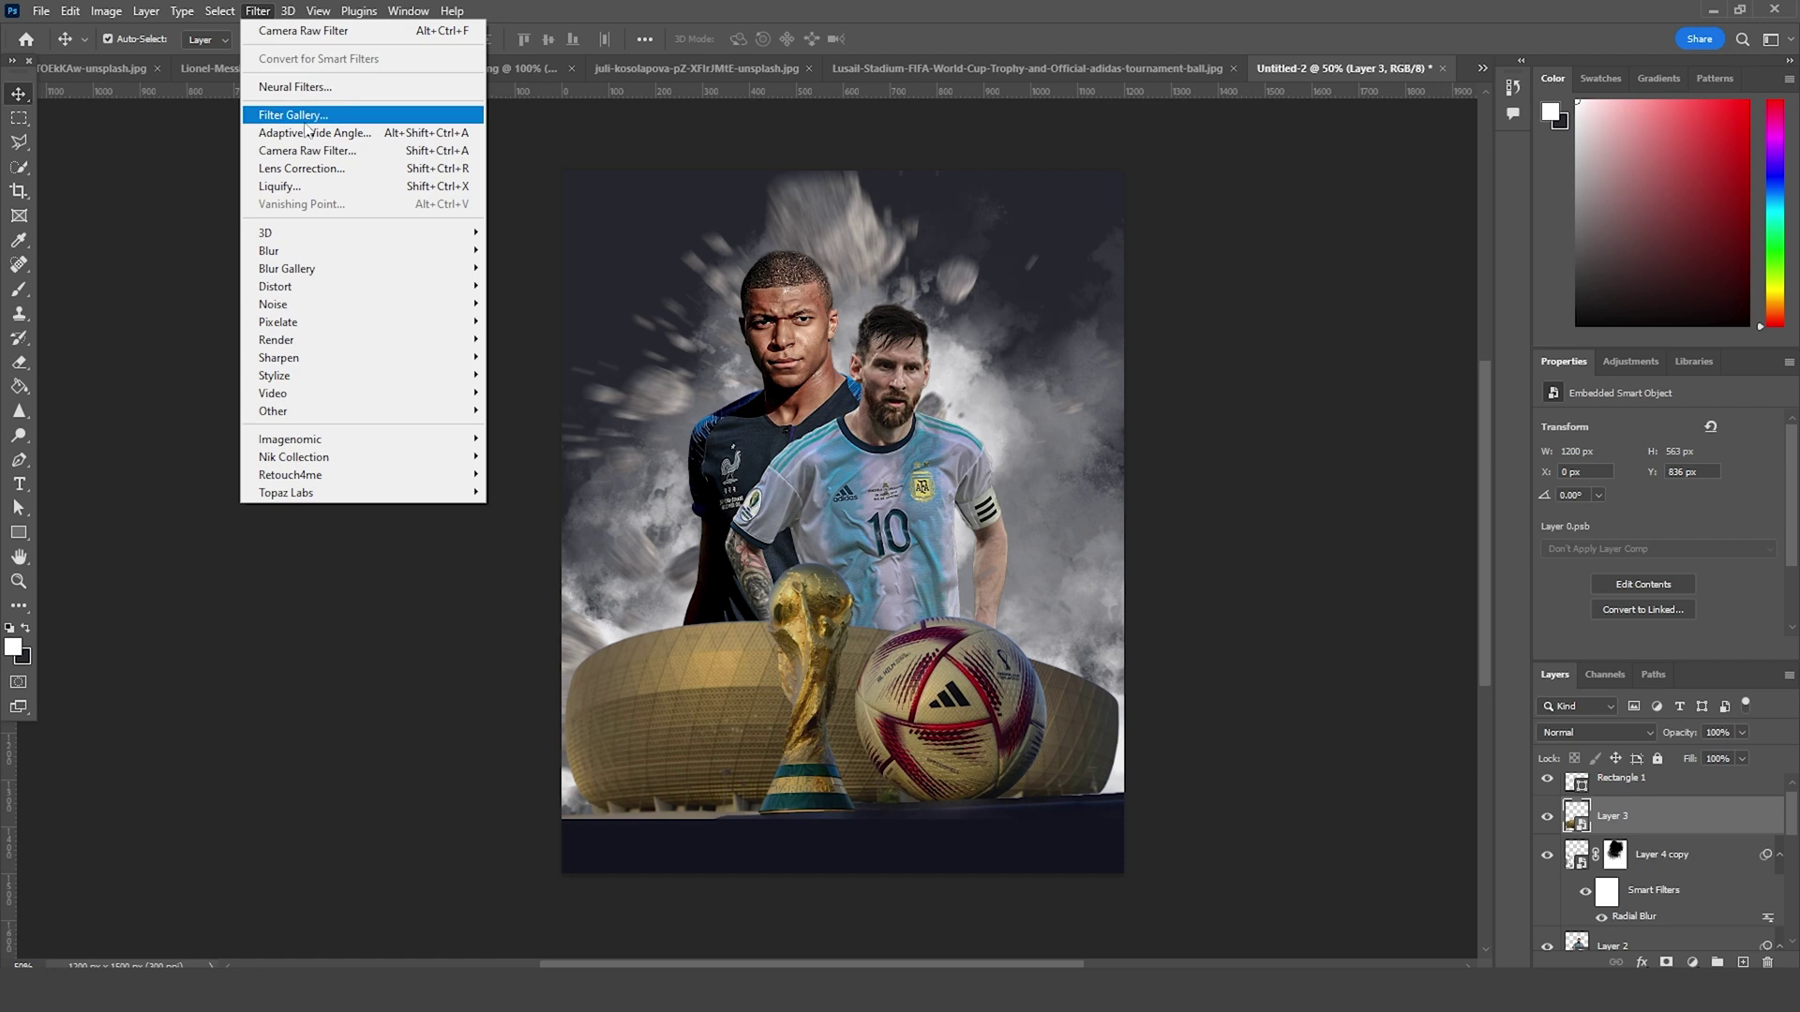
{"action": "left_click", "coordinate": [309, 150]}
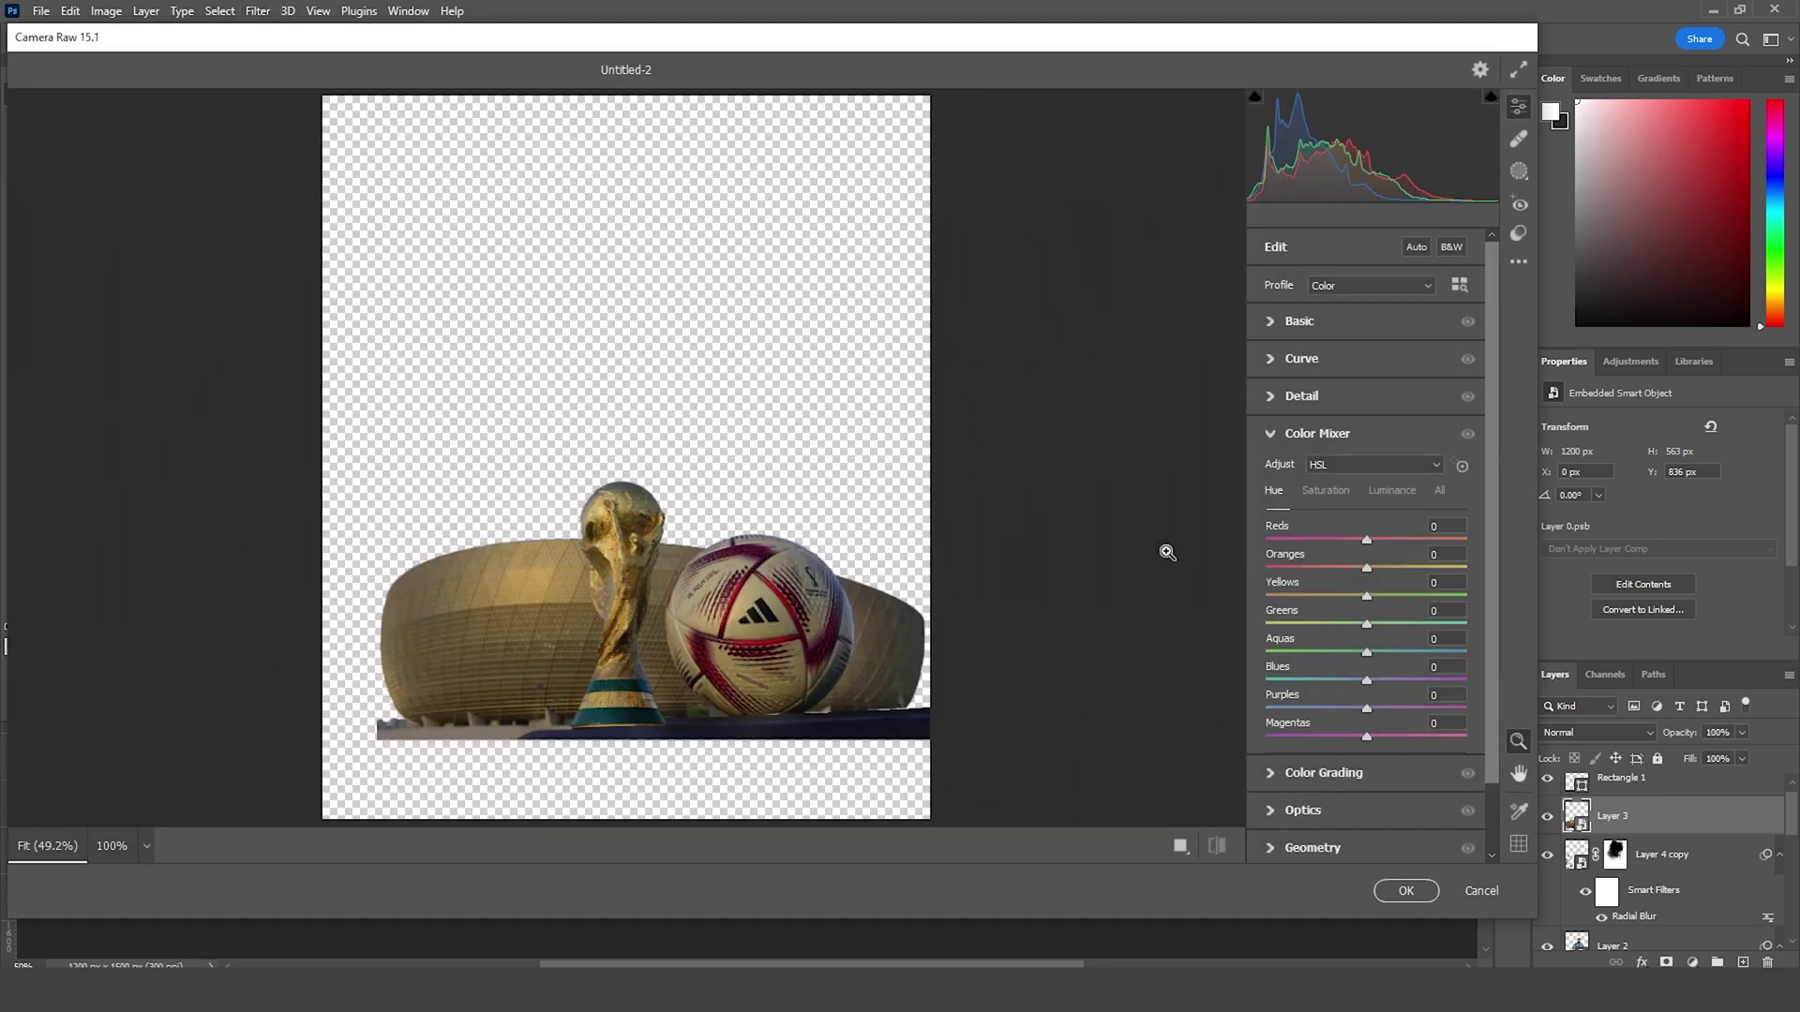
{"action": "left_click", "coordinate": [1518, 264]}
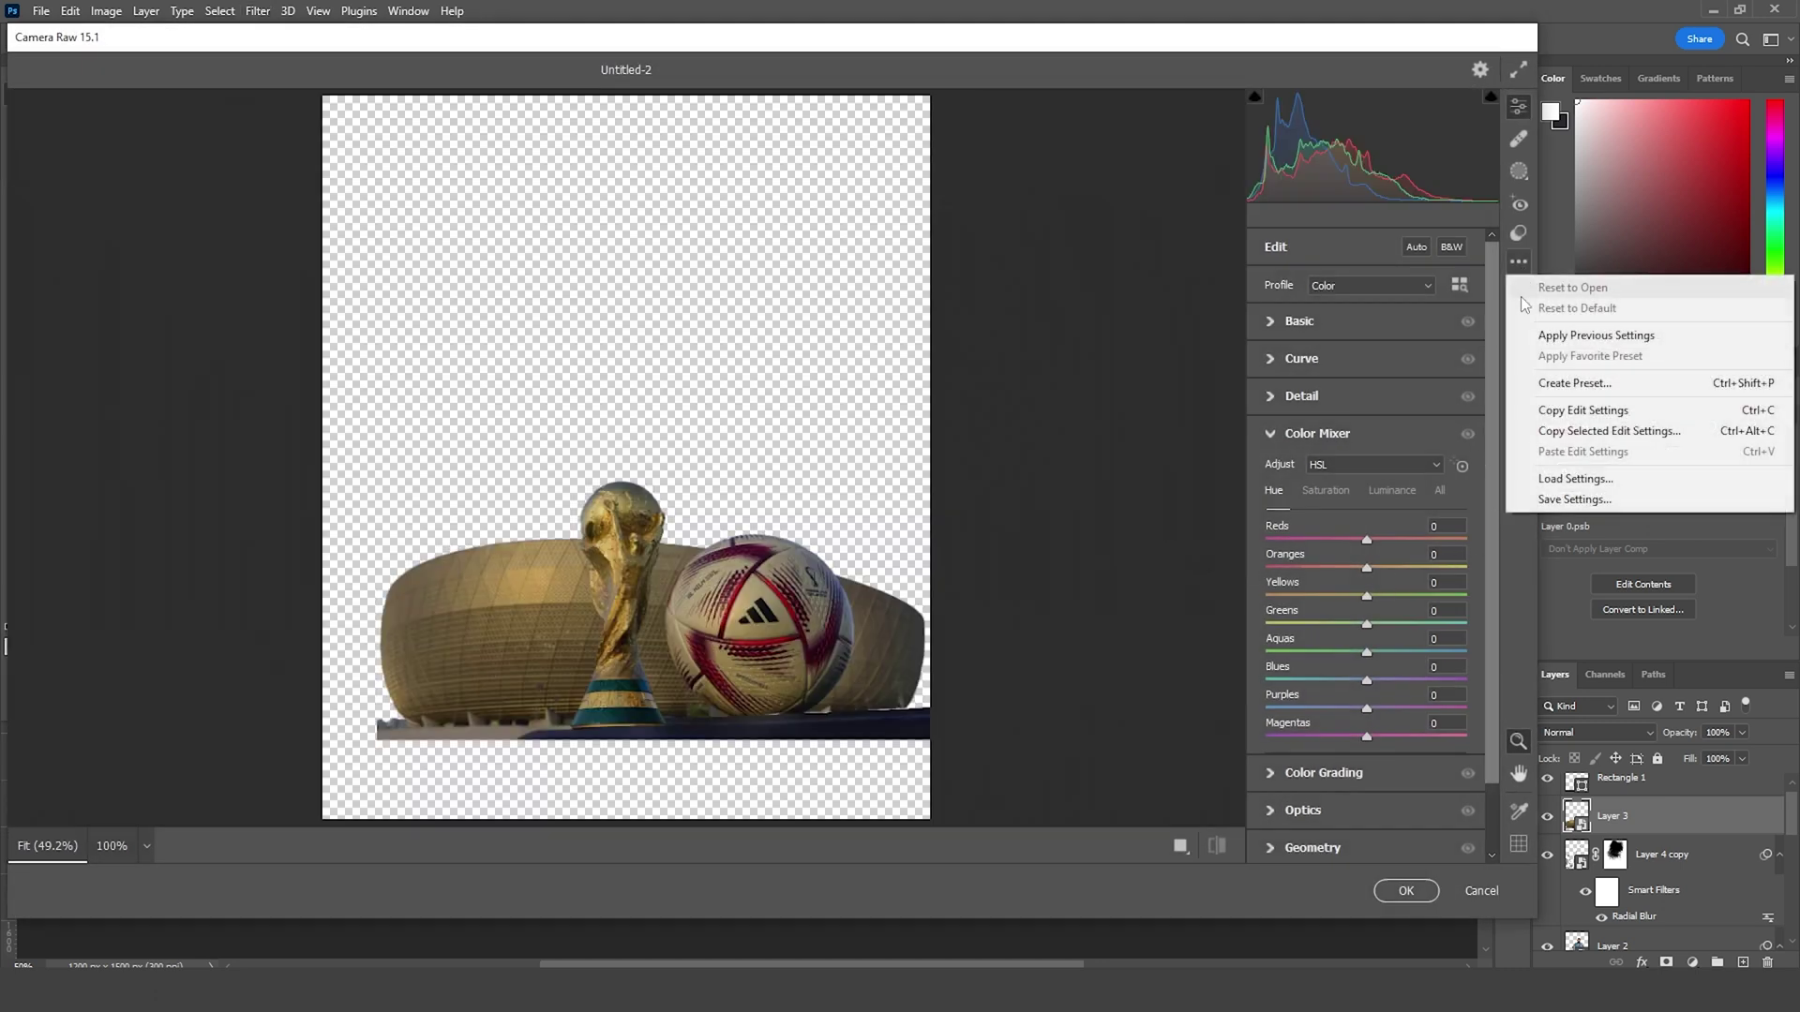
{"action": "left_click", "coordinate": [1587, 333]}
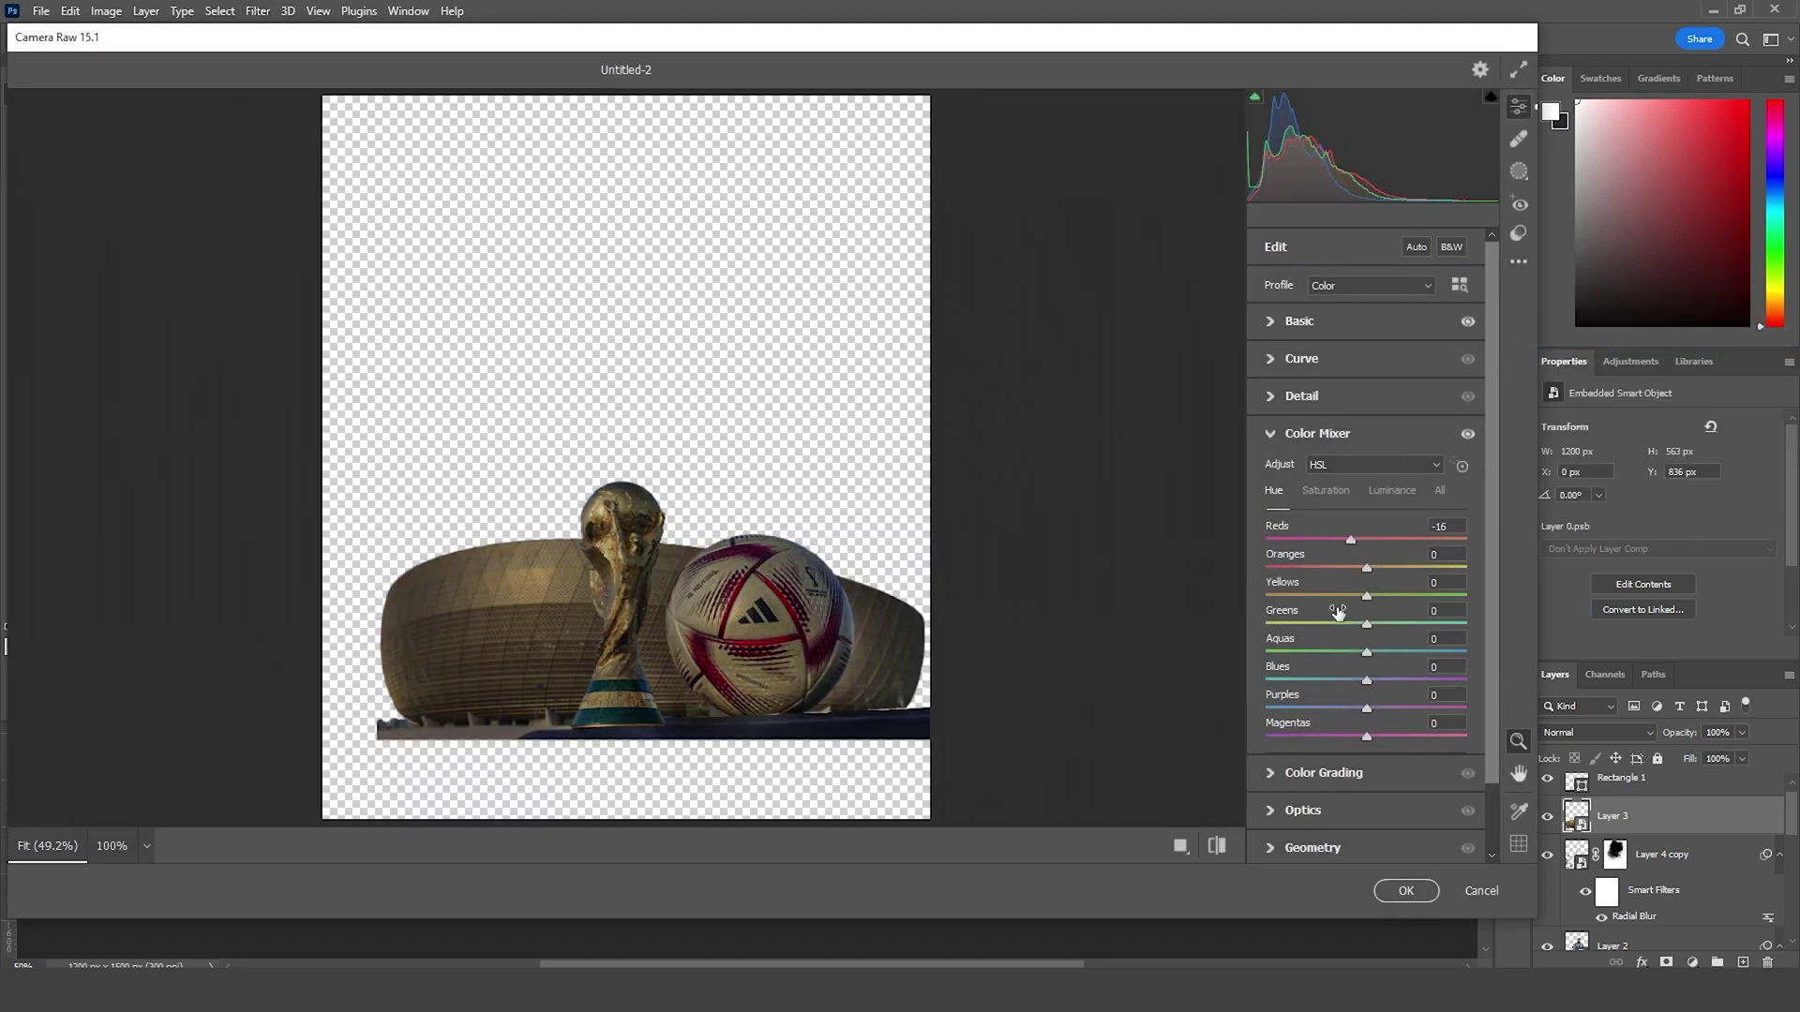
{"action": "left_click", "coordinate": [1407, 889]}
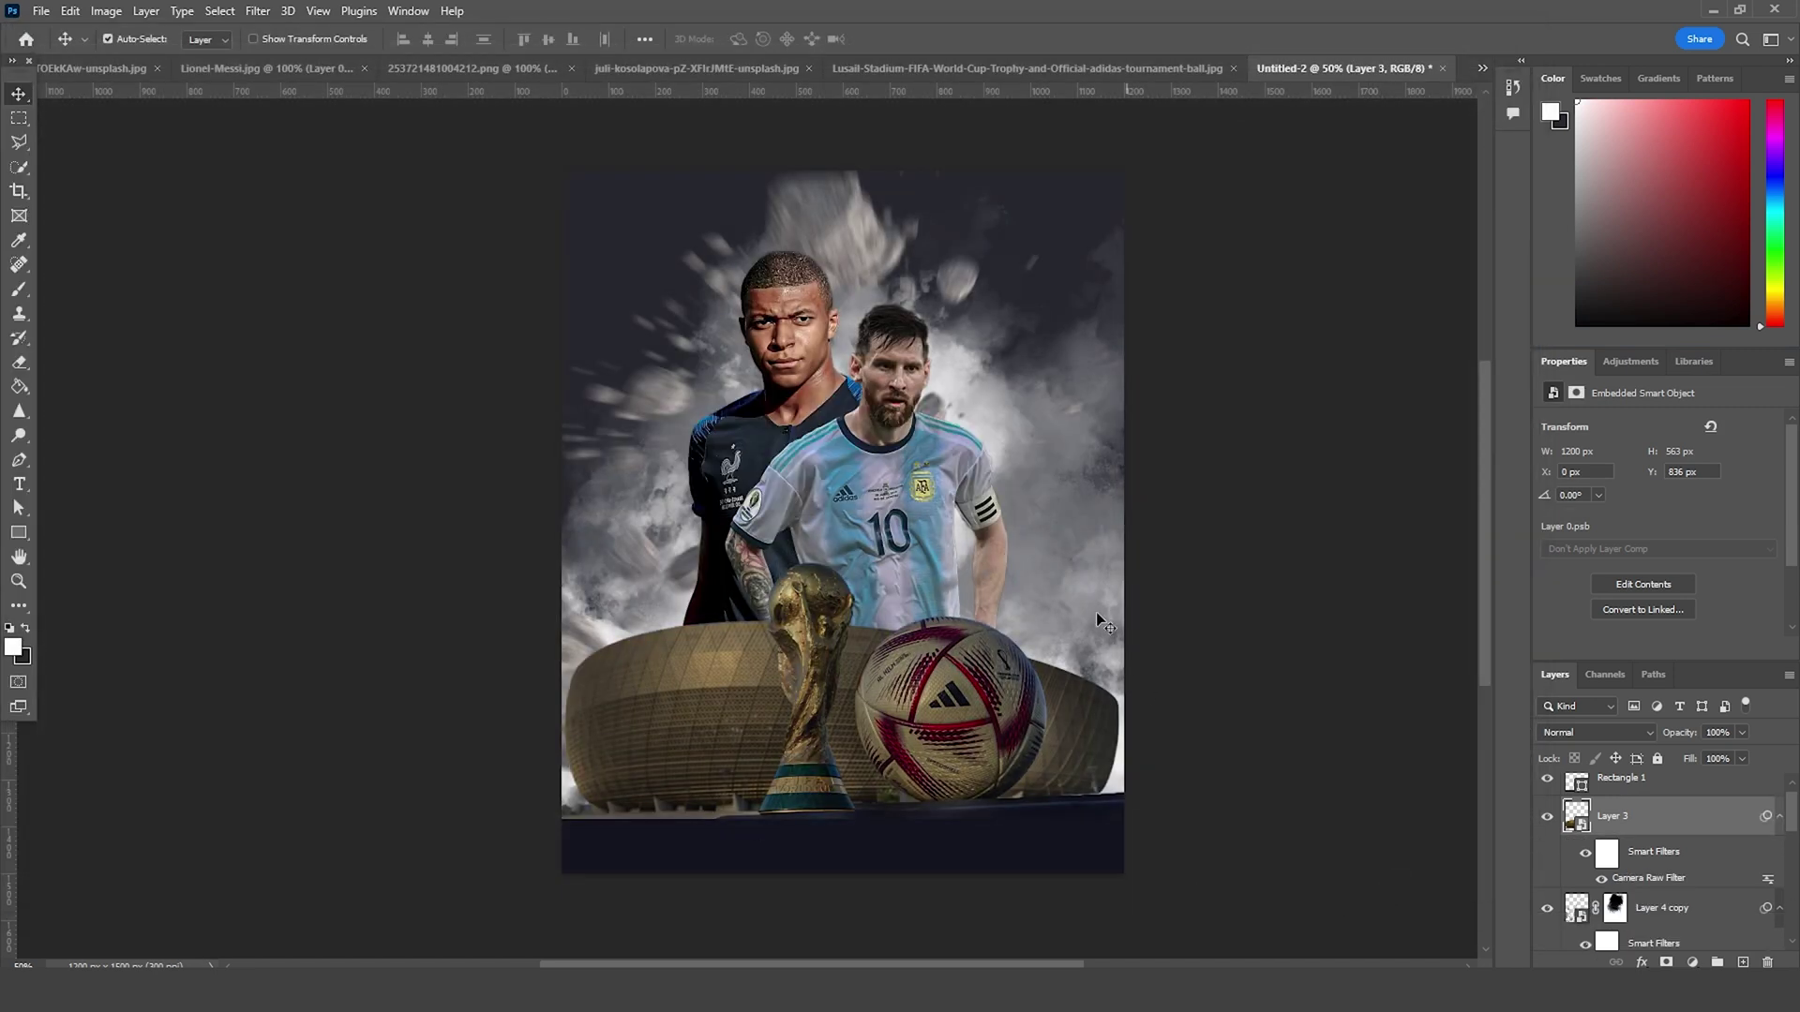
Step: Add a Color Lookup adjustment layer above the Rectangle 1 layer and load the windymoodlut CUBE file as its 3D LUT
{"action": "scroll", "coordinate": [1590, 804], "scroll_direction": "up", "scroll_amount": 1}
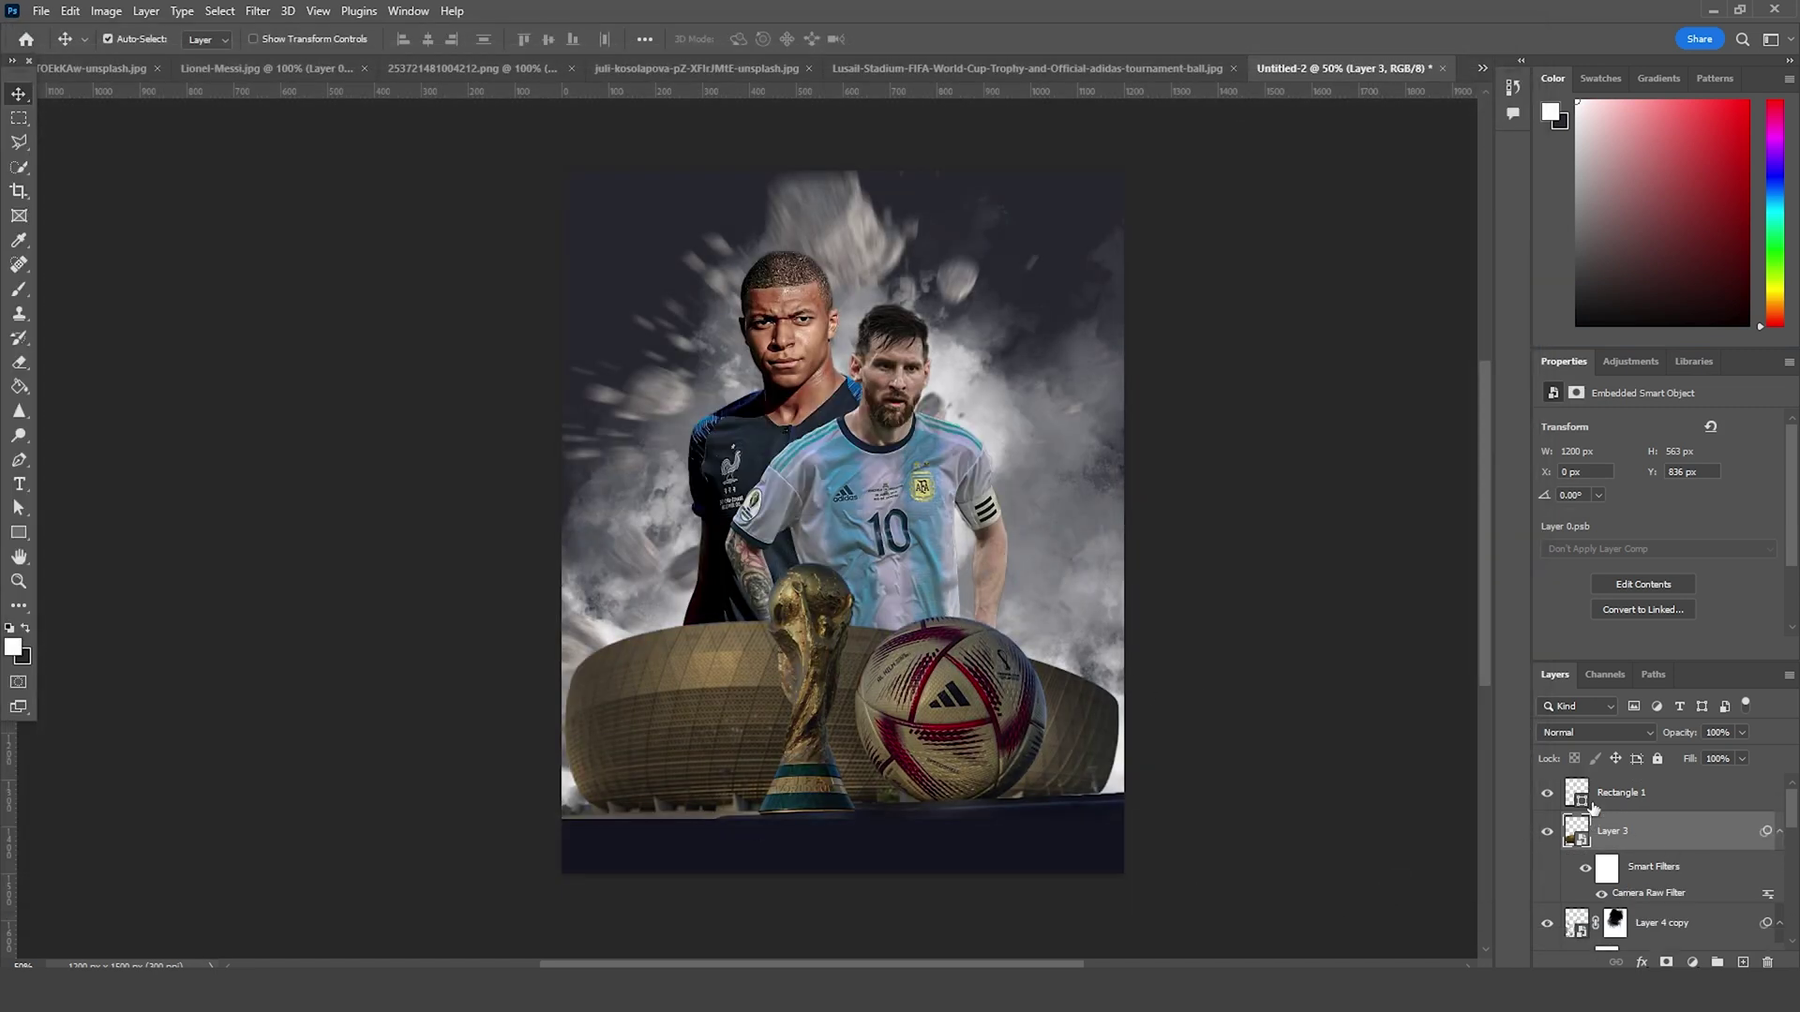
{"action": "left_click", "coordinate": [1632, 793]}
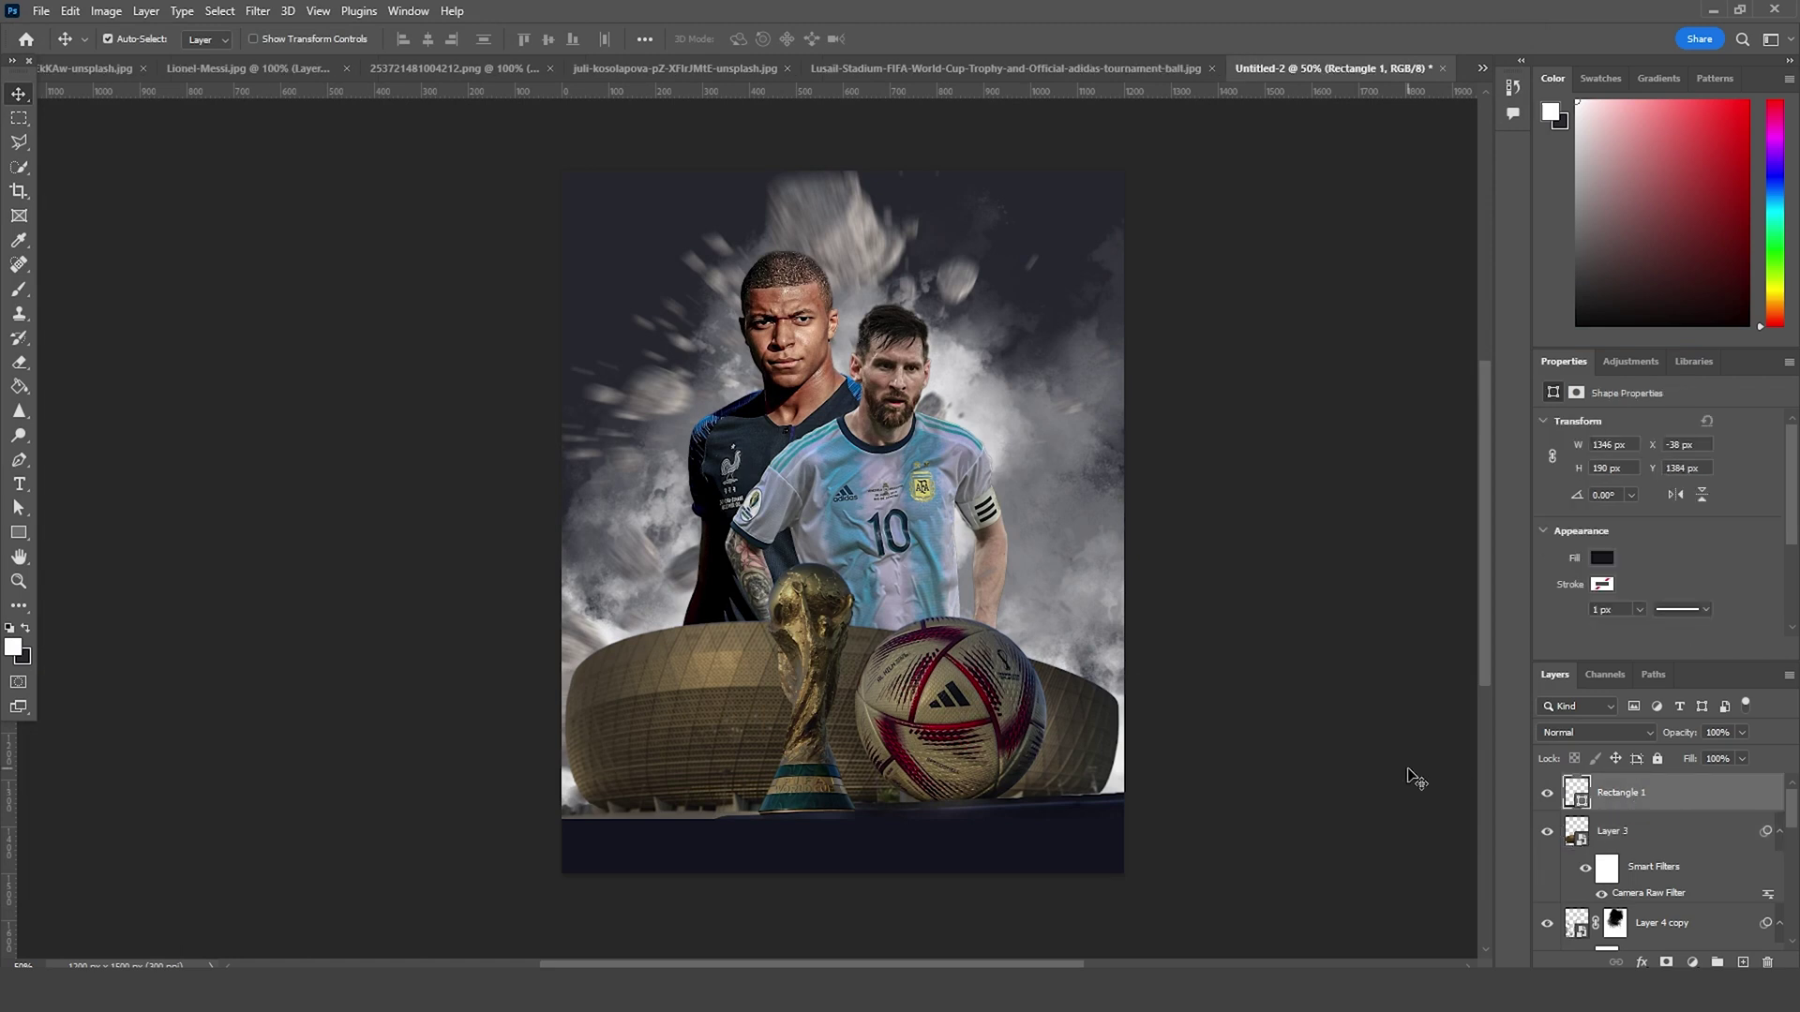
{"action": "left_click", "coordinate": [1697, 962]}
{"action": "left_click", "coordinate": [1687, 859]}
{"action": "left_click", "coordinate": [1707, 430]}
{"action": "left_click", "coordinate": [1697, 433]}
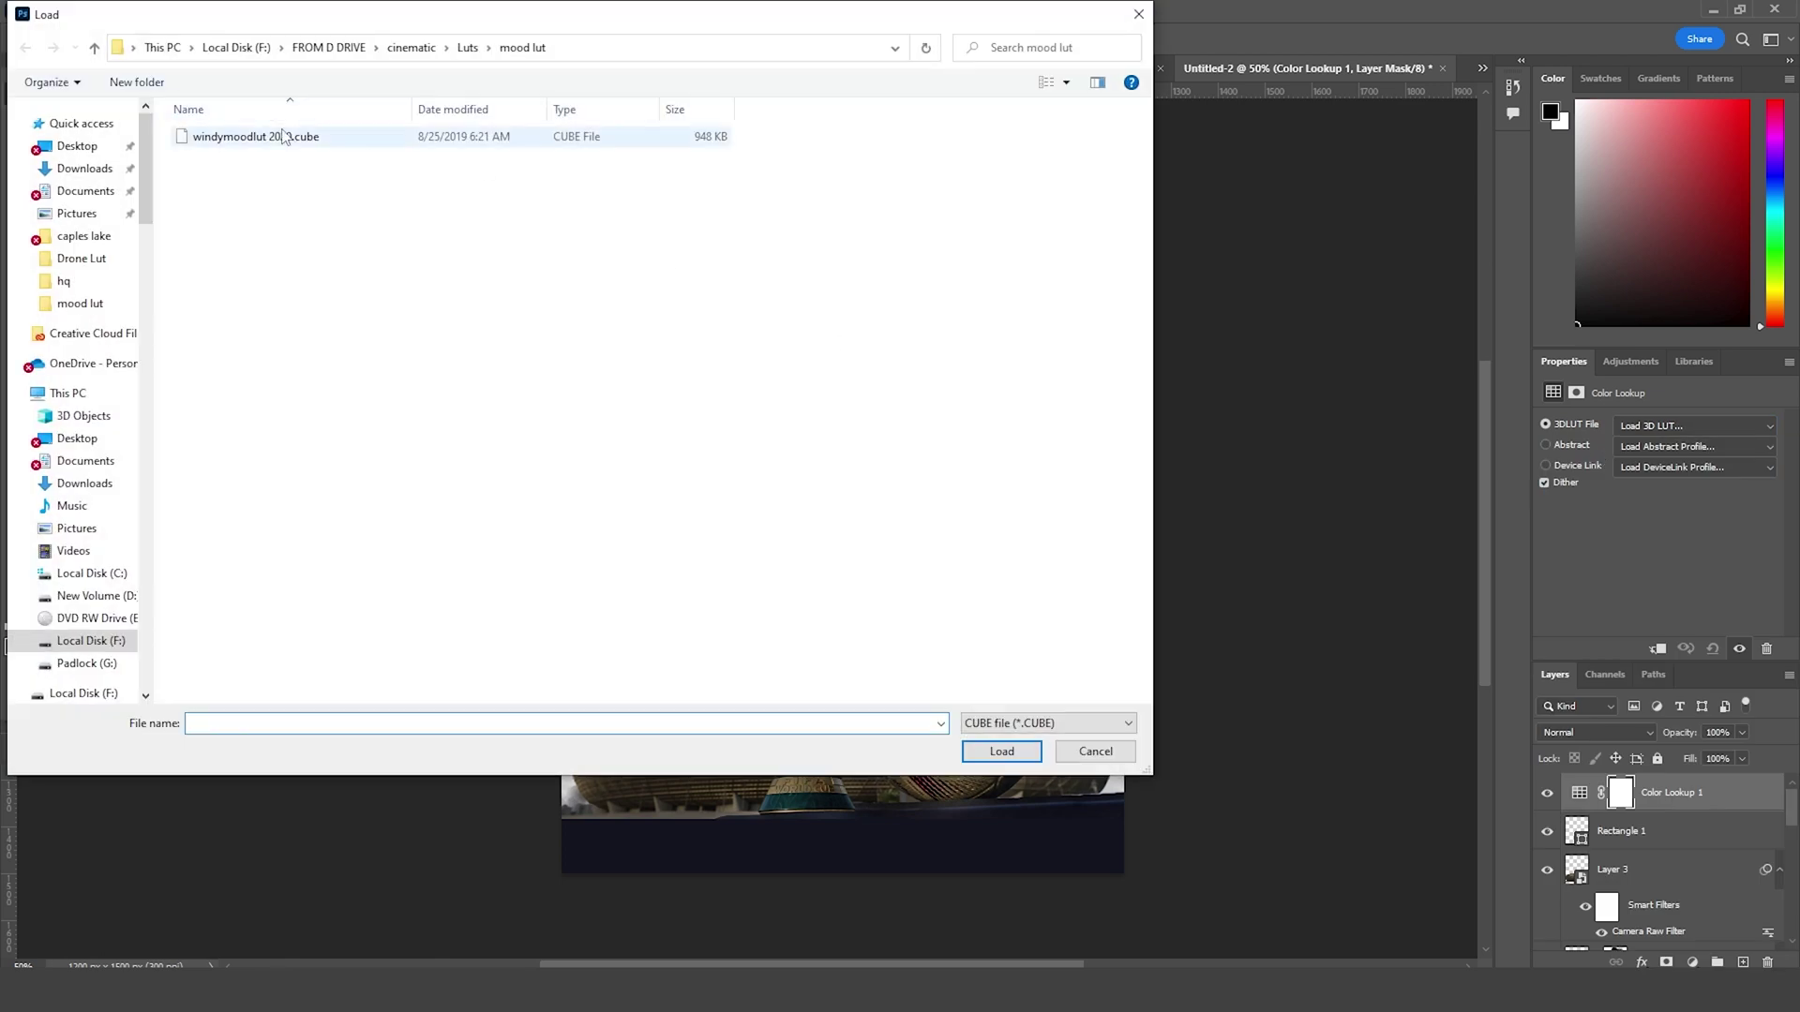
{"action": "left_click", "coordinate": [261, 141]}
{"action": "left_click", "coordinate": [1009, 753]}
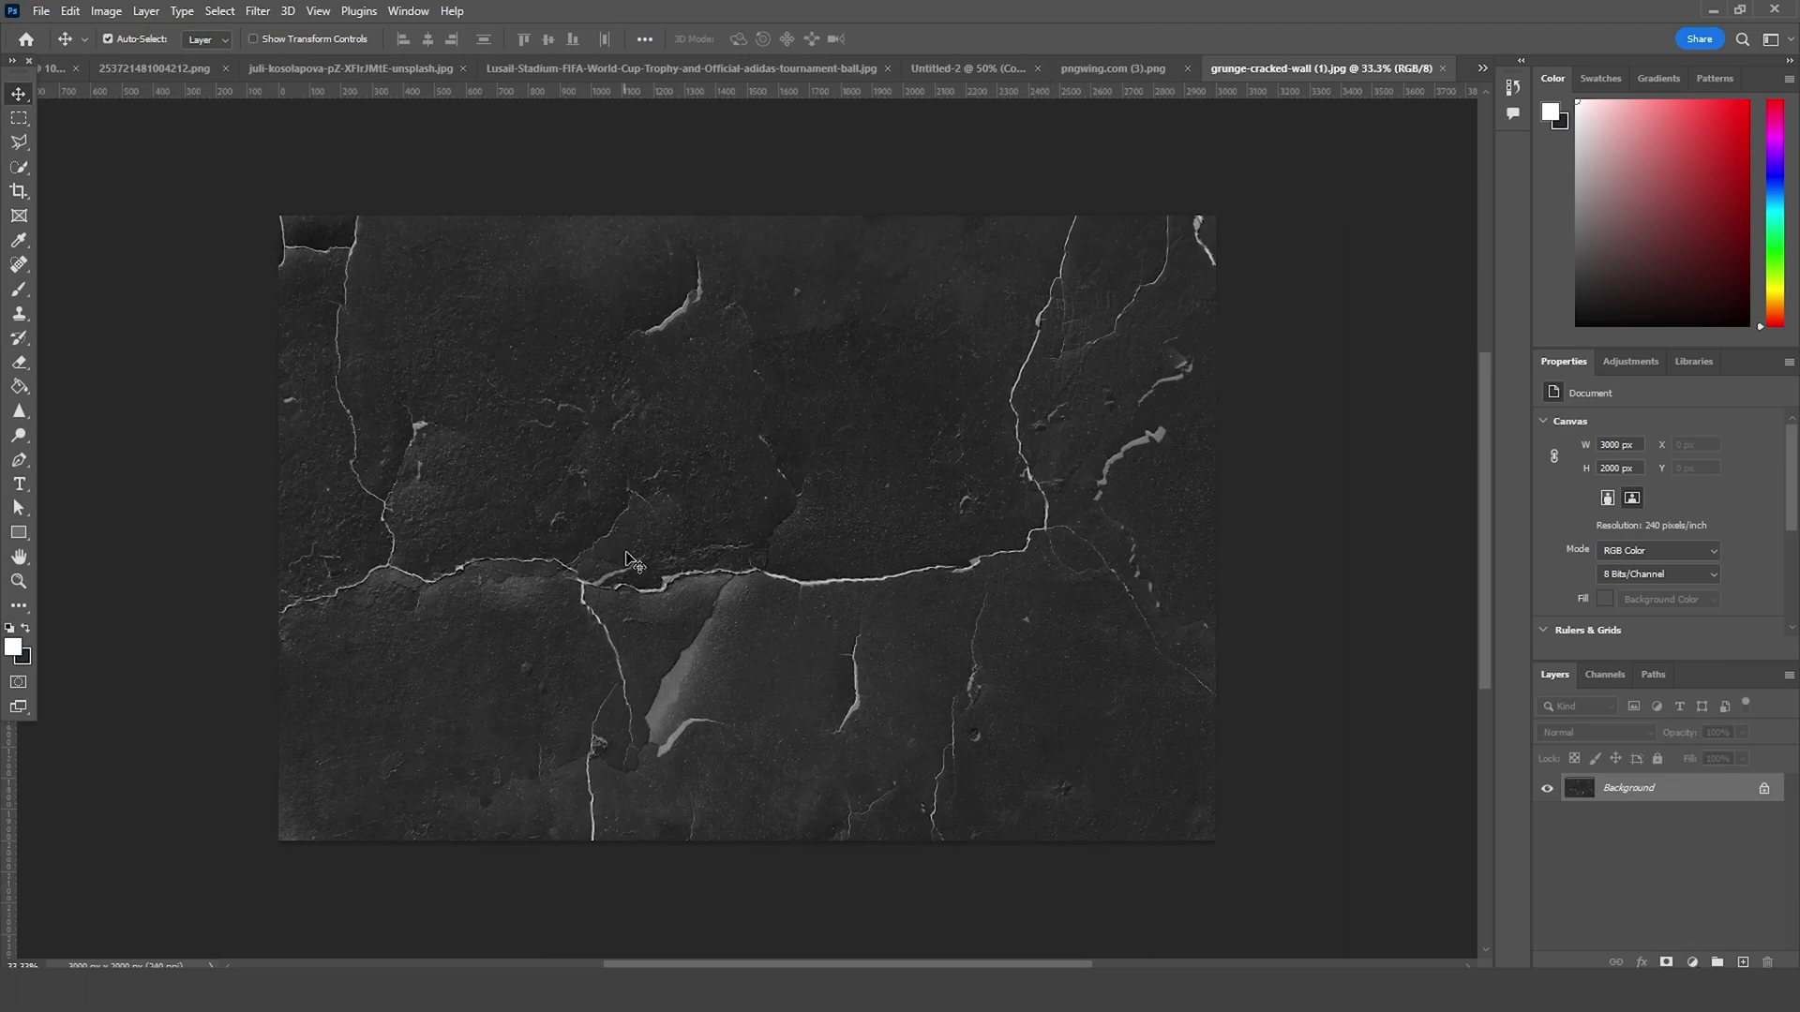
Step: Bring the grunge-cracked-wall image into the poster as the uppermost layer and set its blend mode to Screen
{"action": "left_click_drag", "start_coordinate": [830, 511], "coordinate": [978, 72]}
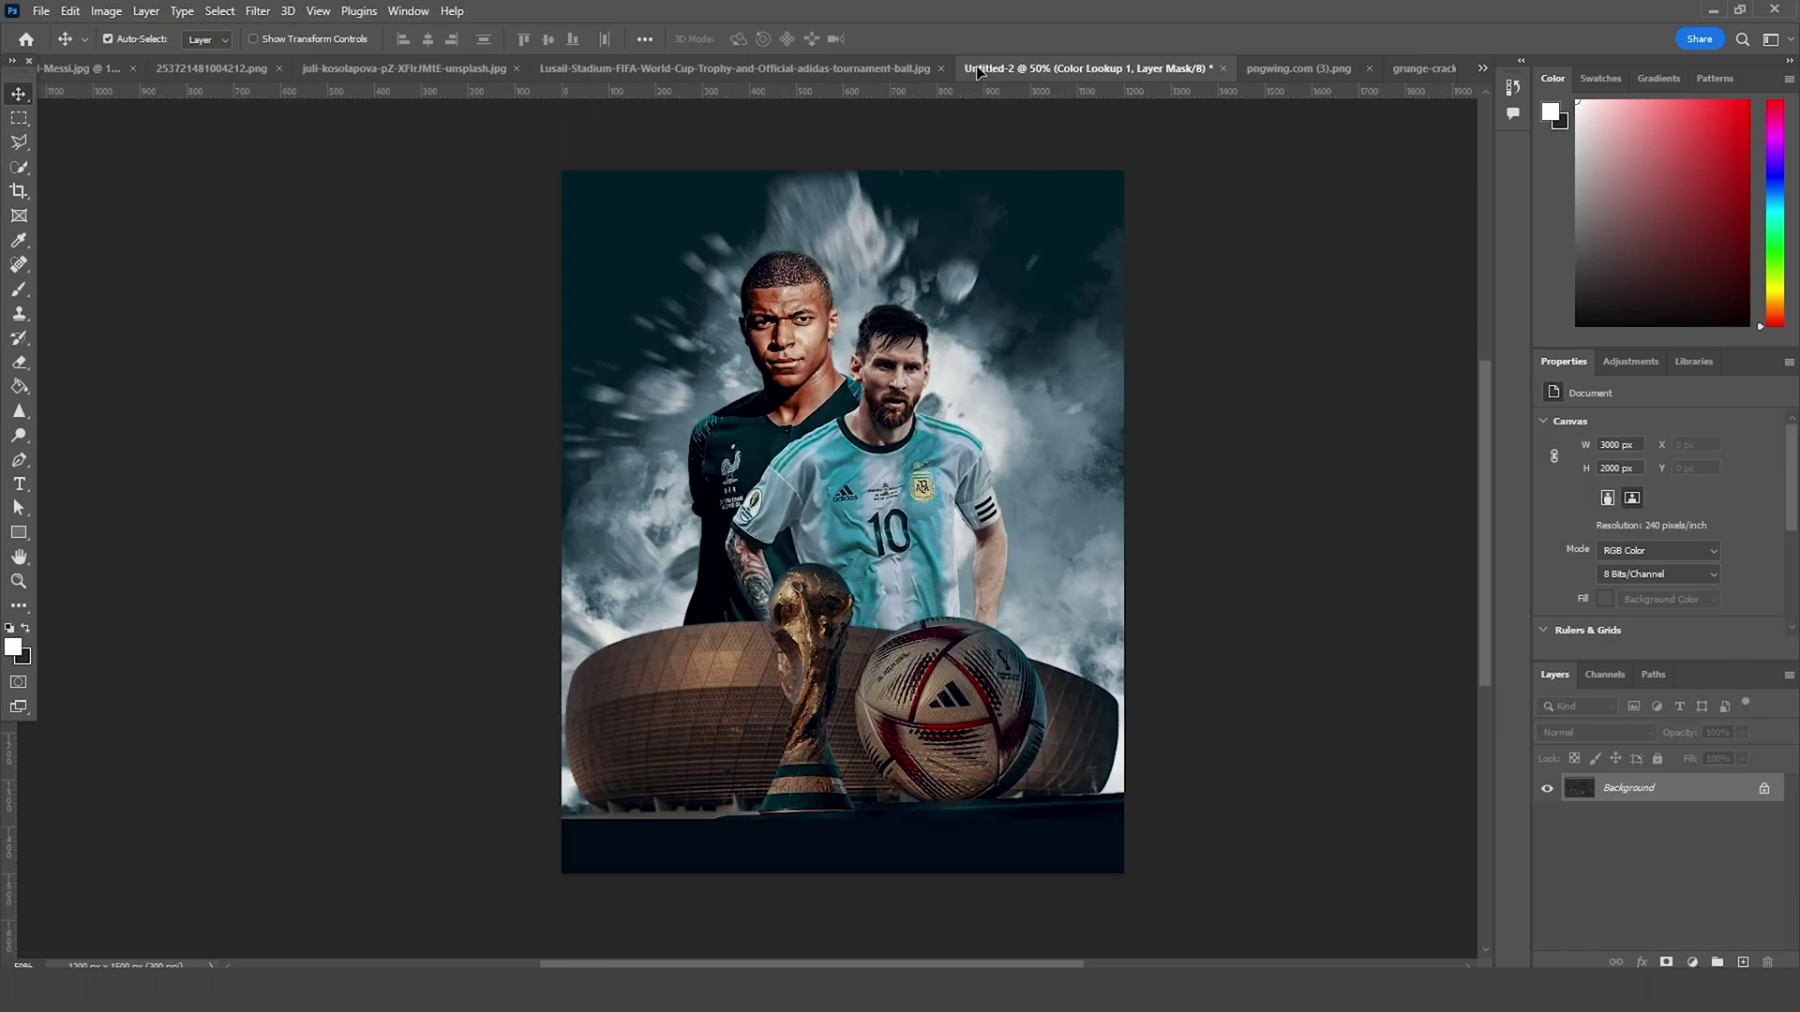
{"action": "left_click_drag", "start_coordinate": [794, 581], "coordinate": [816, 557]}
{"action": "left_click", "coordinate": [1647, 740]}
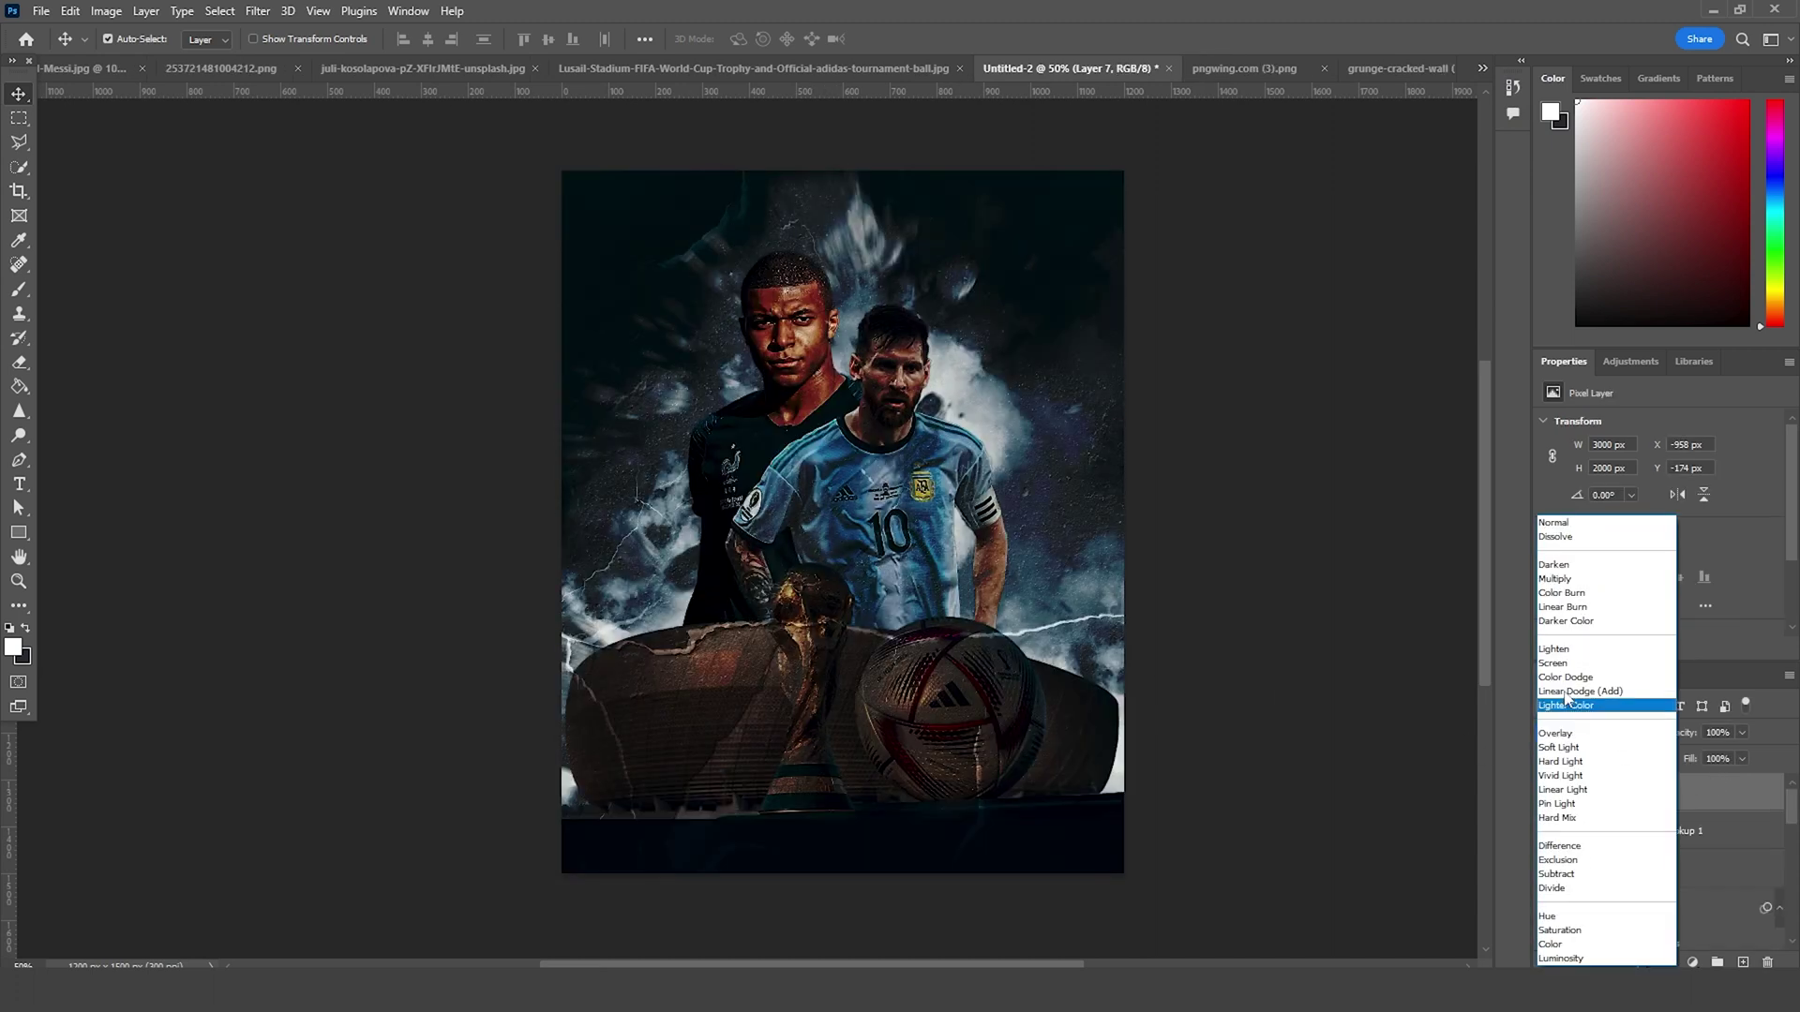
{"action": "left_click", "coordinate": [1559, 664]}
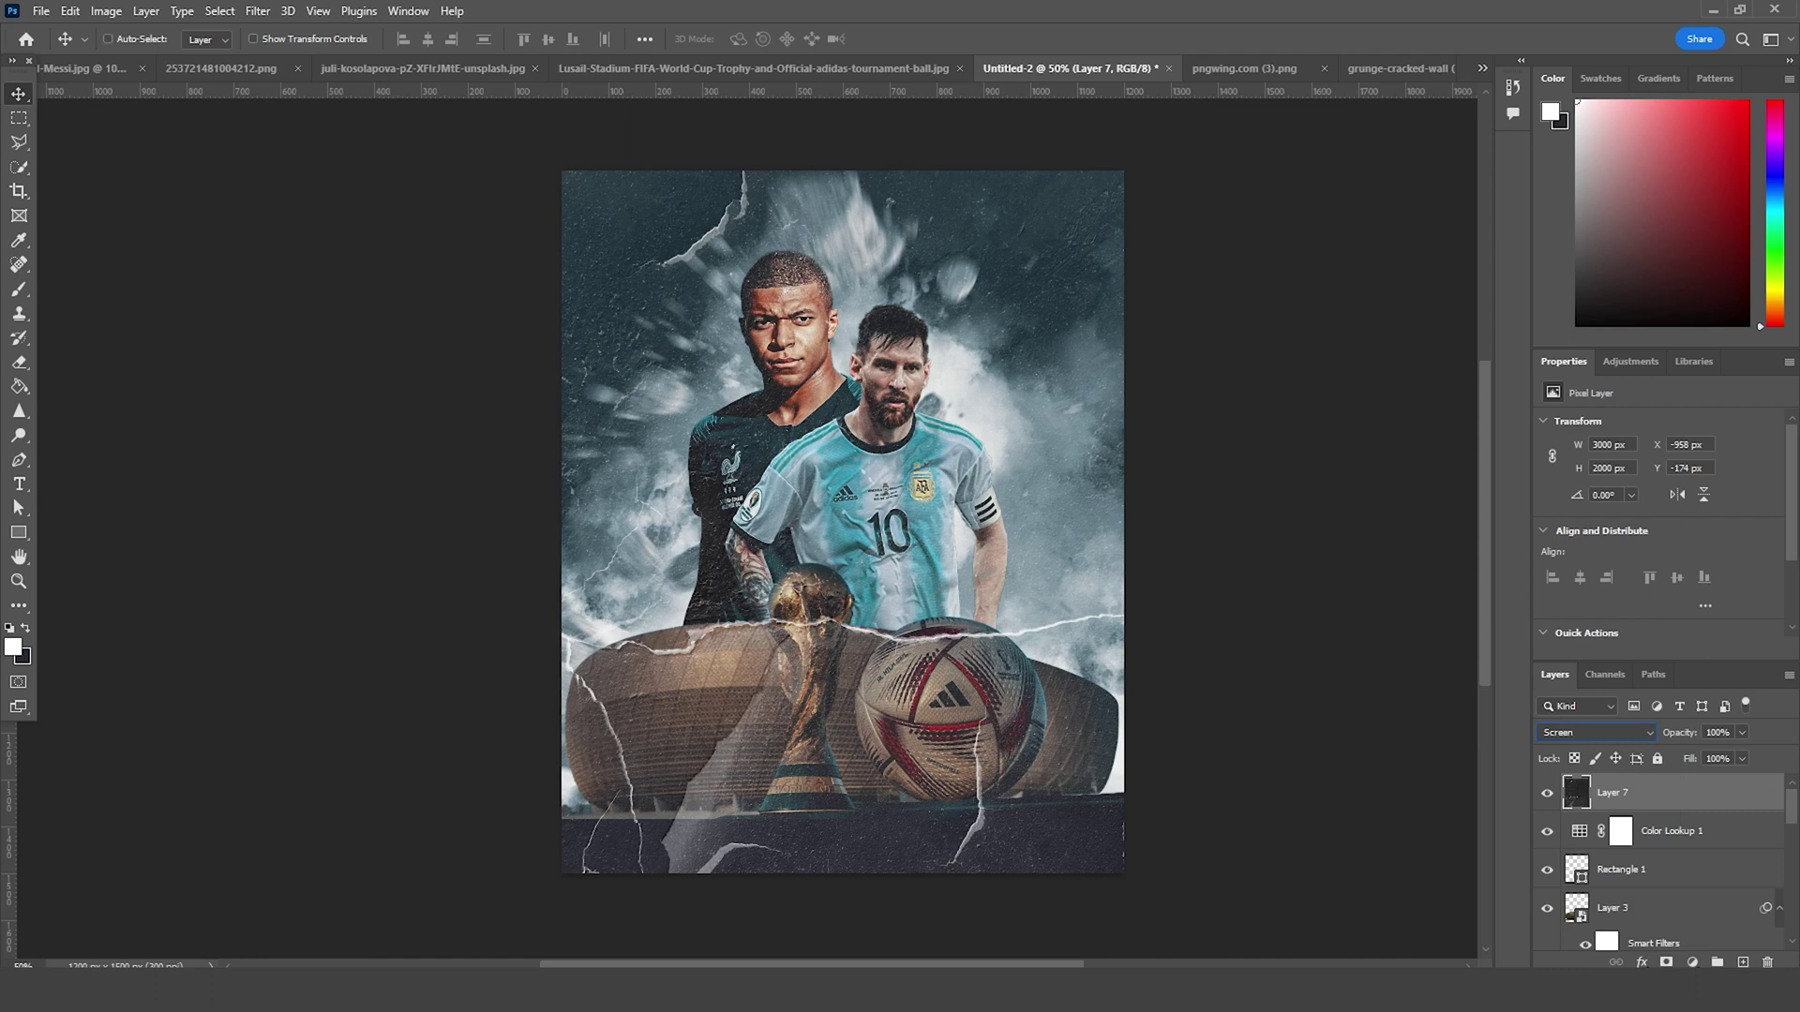
Step: Rotate the cracked-wall texture to about -95°, scale it to about 85.5% and position it over the whole poster
{"action": "key", "text": "ctrl+t"}
{"action": "key", "text": "ctrl+minus"}
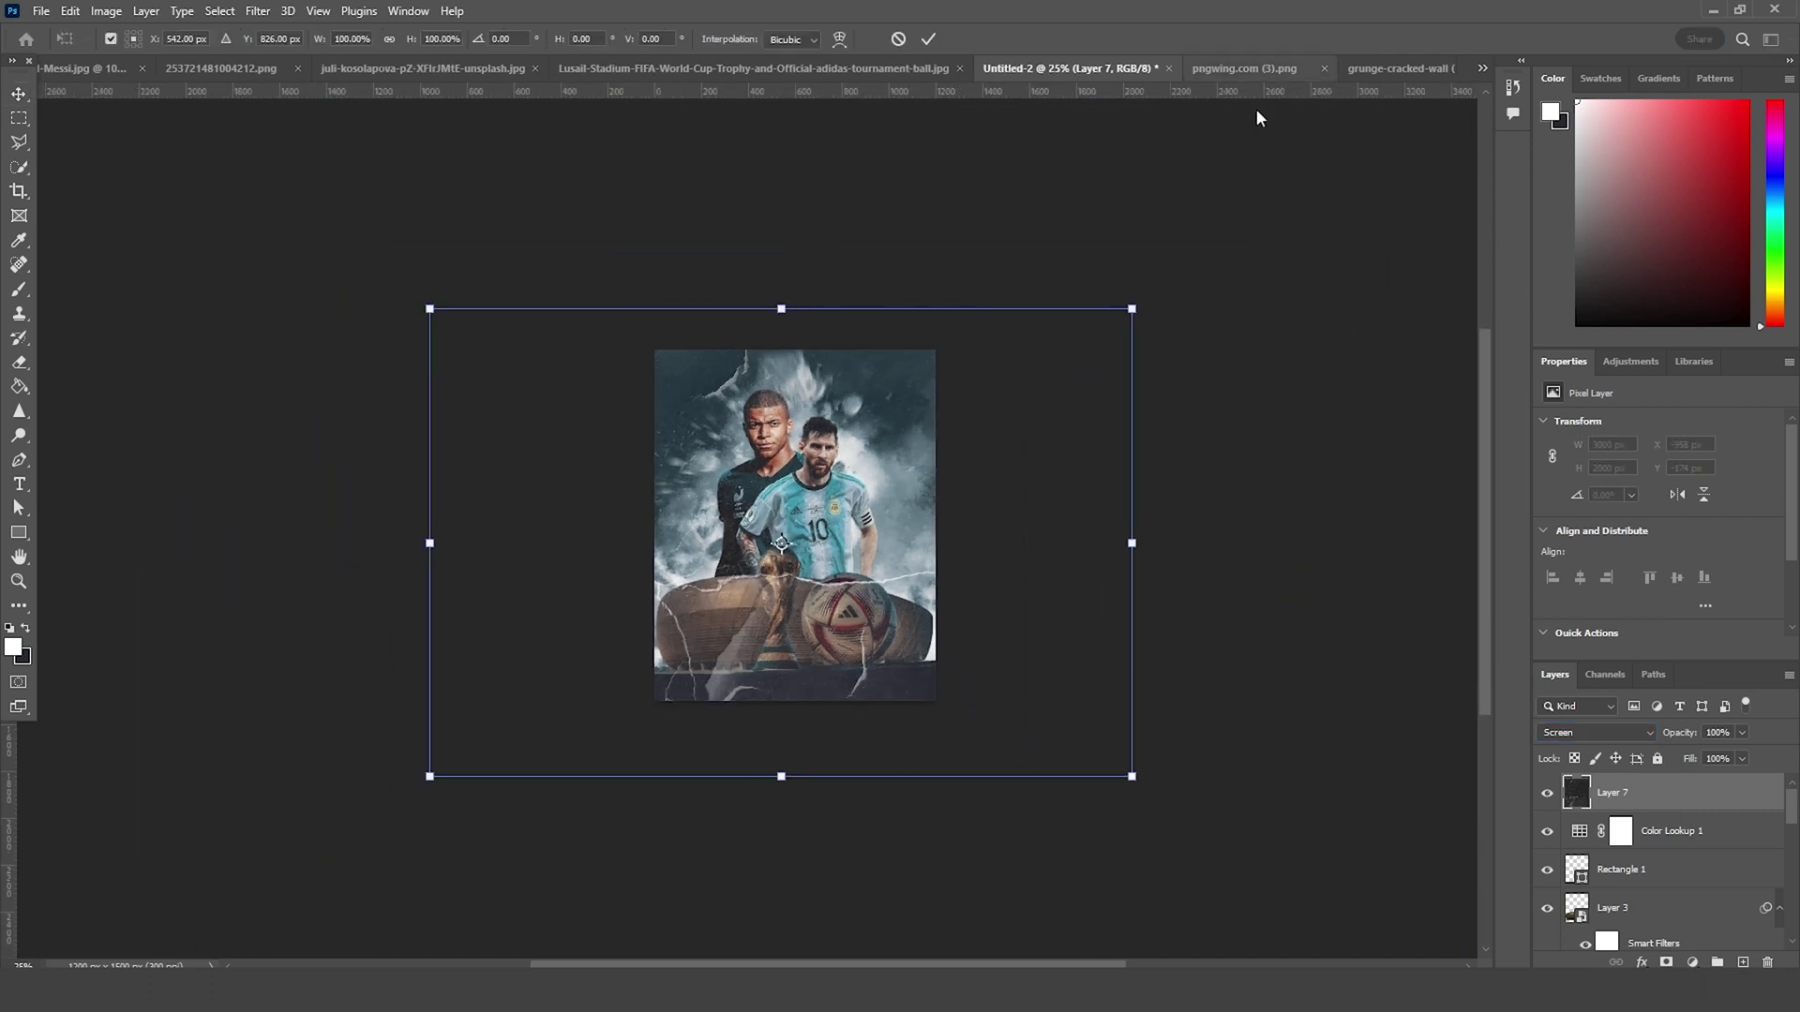
{"action": "left_click_drag", "start_coordinate": [1190, 274], "coordinate": [528, 271]}
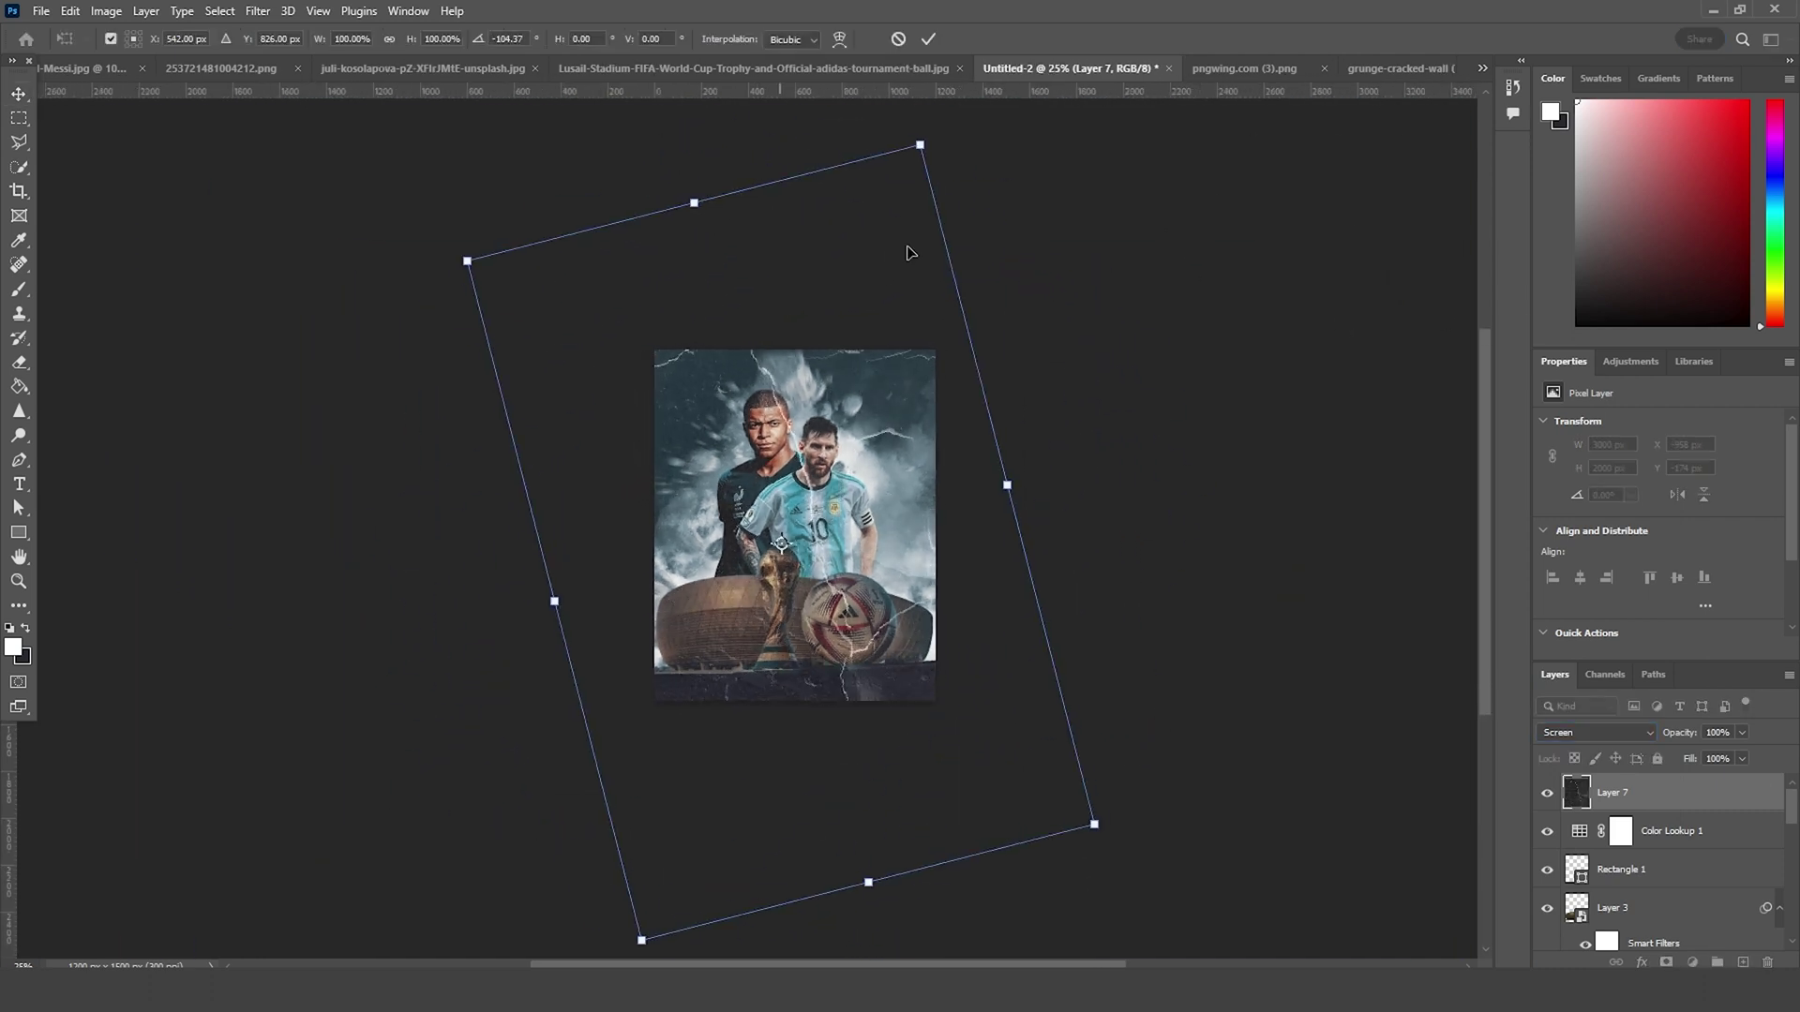
{"action": "left_click_drag", "start_coordinate": [922, 145], "coordinate": [914, 204]}
{"action": "left_click_drag", "start_coordinate": [862, 399], "coordinate": [846, 386]}
{"action": "mouse_move", "coordinate": [984, 171]}
{"action": "left_mouse_down"}
{"action": "mouse_move", "coordinate": [1008, 207]}
{"action": "mouse_move", "coordinate": [936, 160]}
{"action": "mouse_move", "coordinate": [968, 173]}
{"action": "left_mouse_up"}
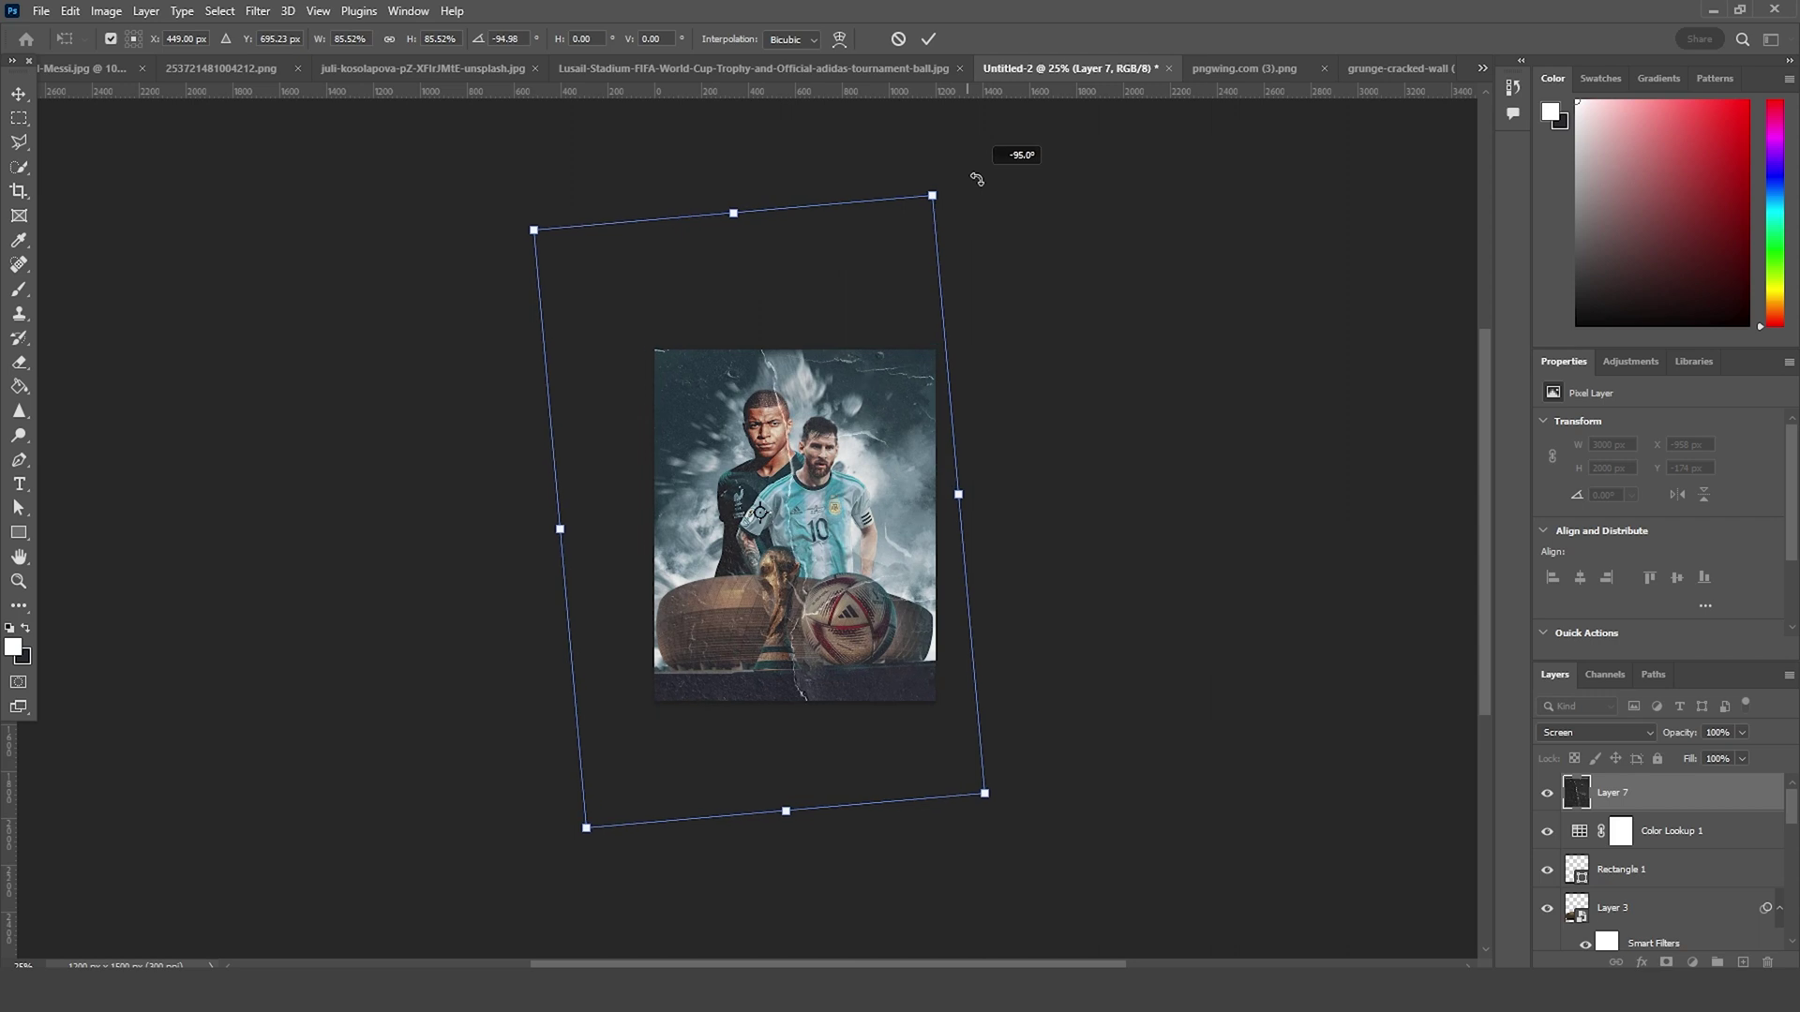
{"action": "left_click_drag", "start_coordinate": [888, 344], "coordinate": [891, 320]}
{"action": "key", "text": "Return"}
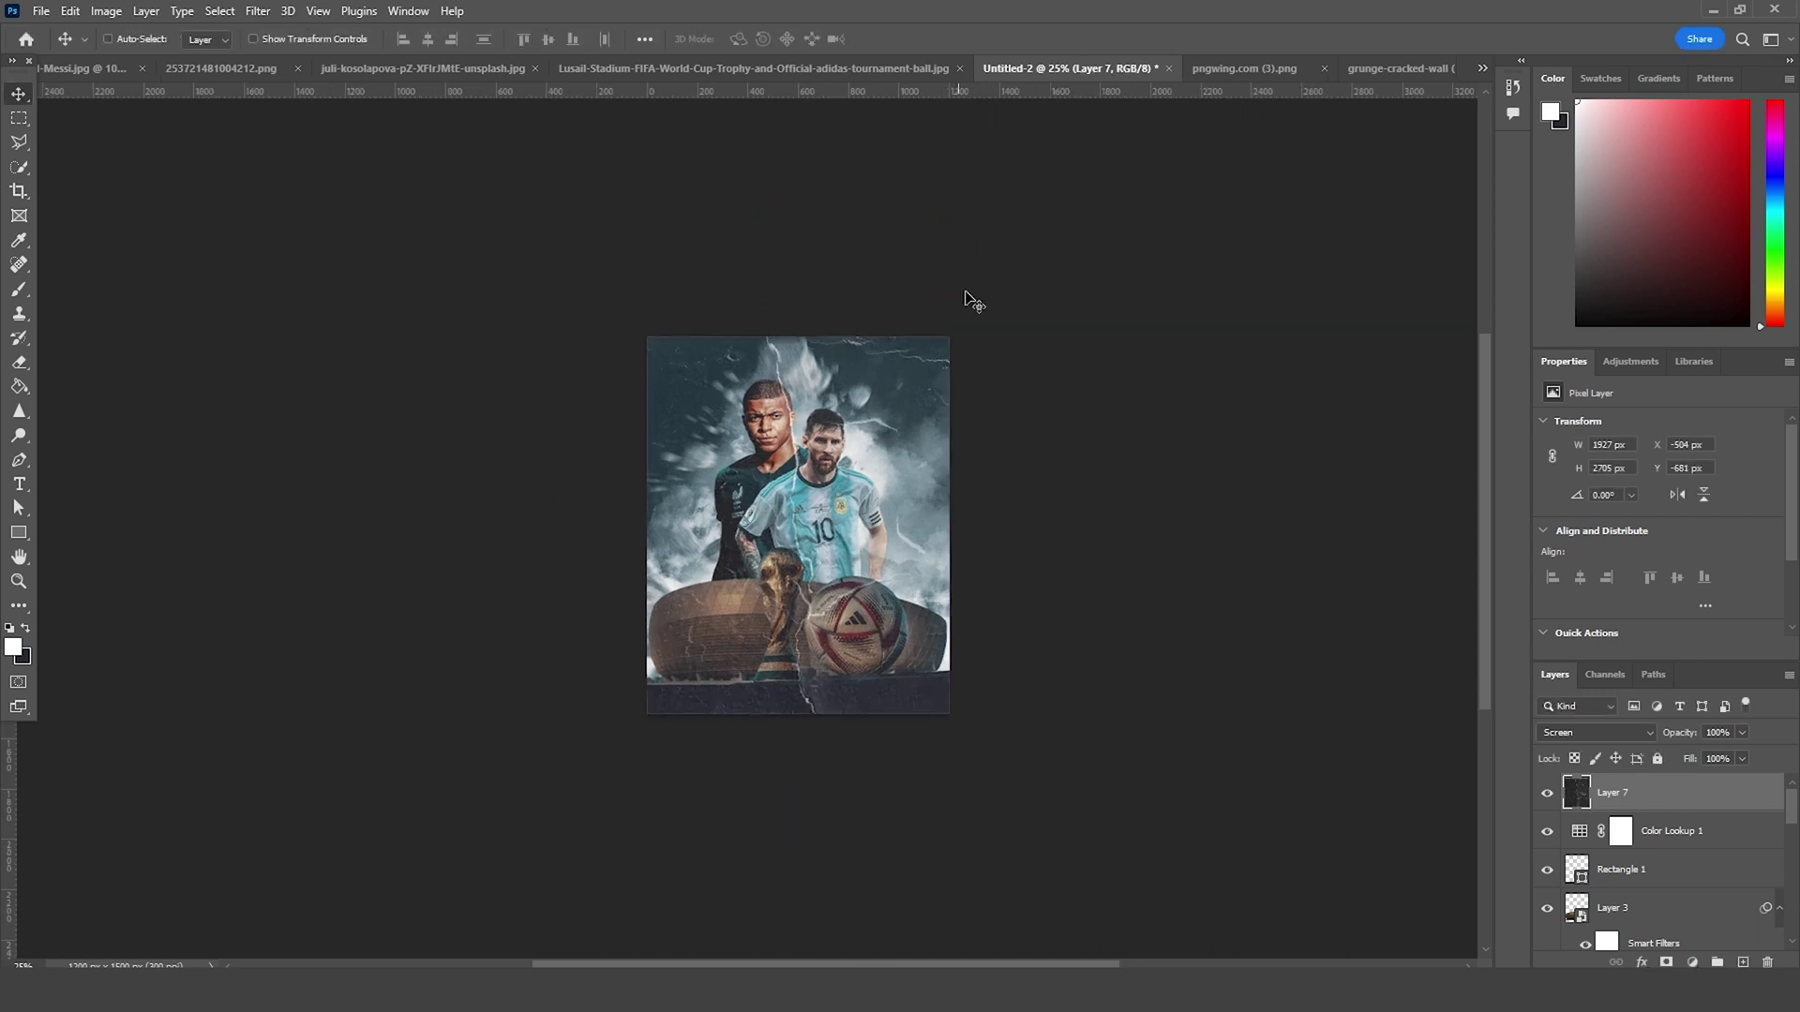
{"action": "key", "text": "ctrl+plus"}
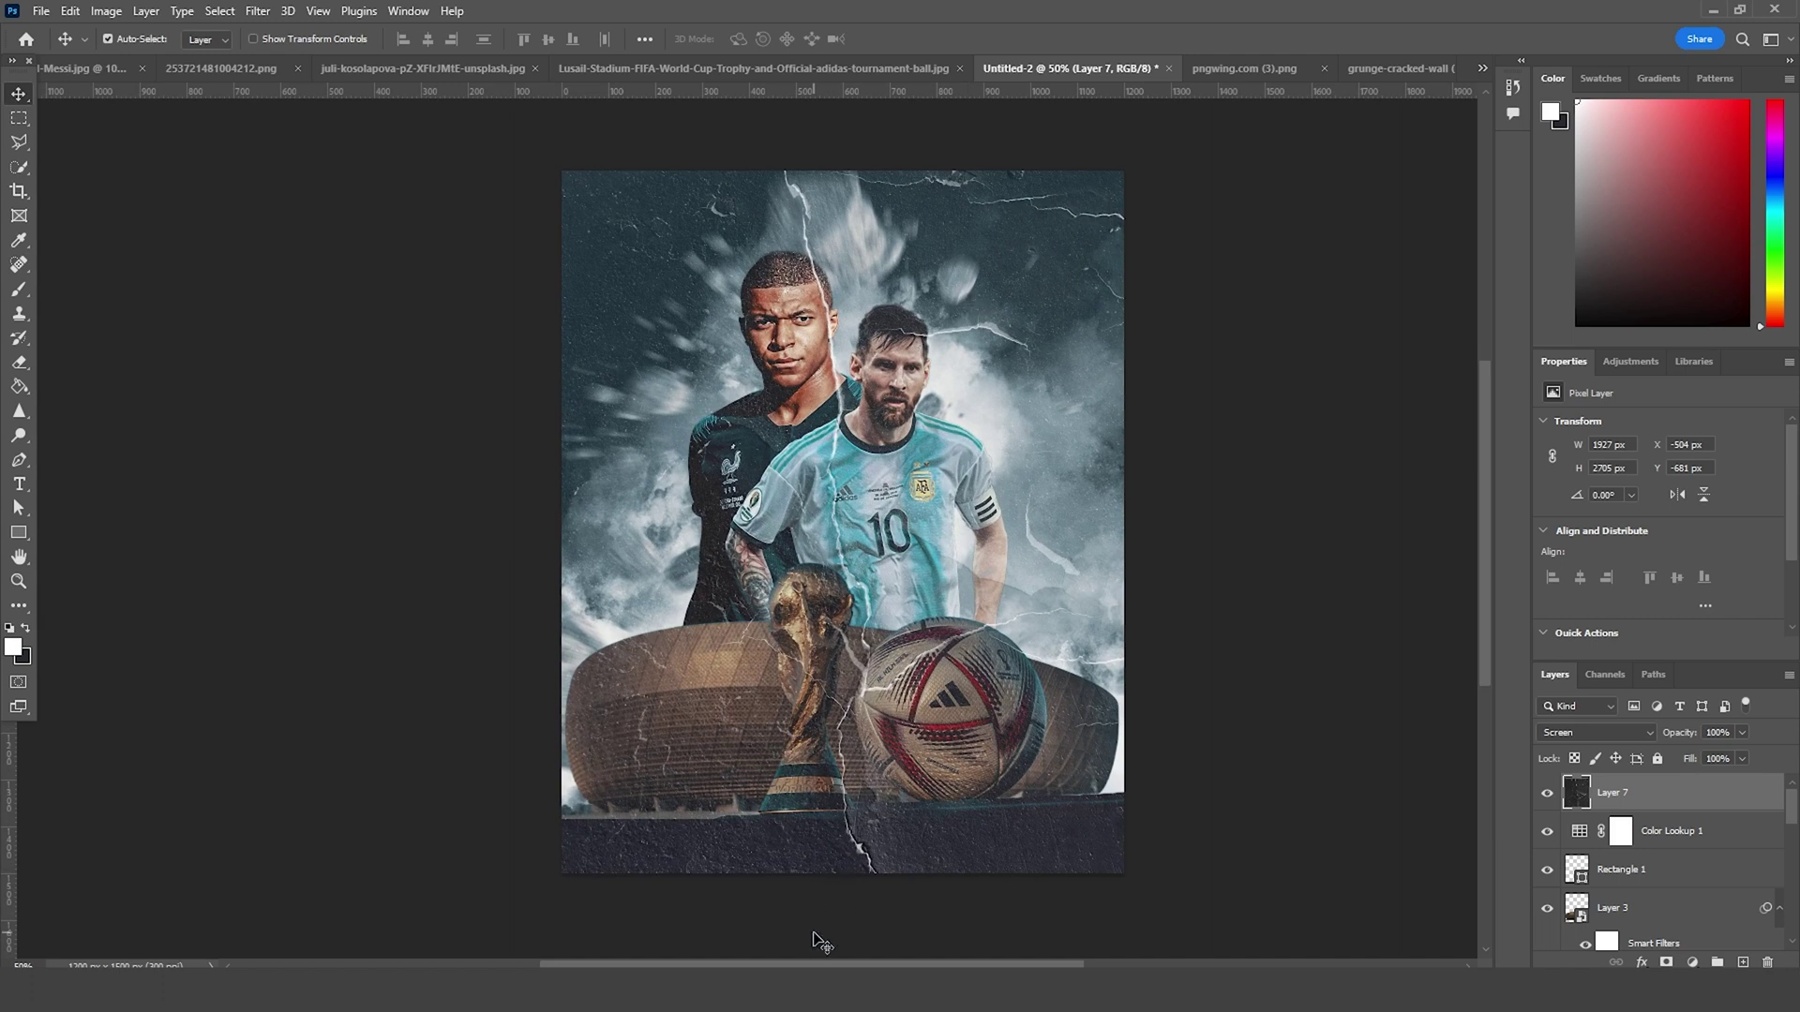
Step: Add the white text FRANCE in Punch Condensed Italic over the stadium's left half and enlarge it to about 43.5 pt
{"action": "left_click", "coordinate": [19, 484]}
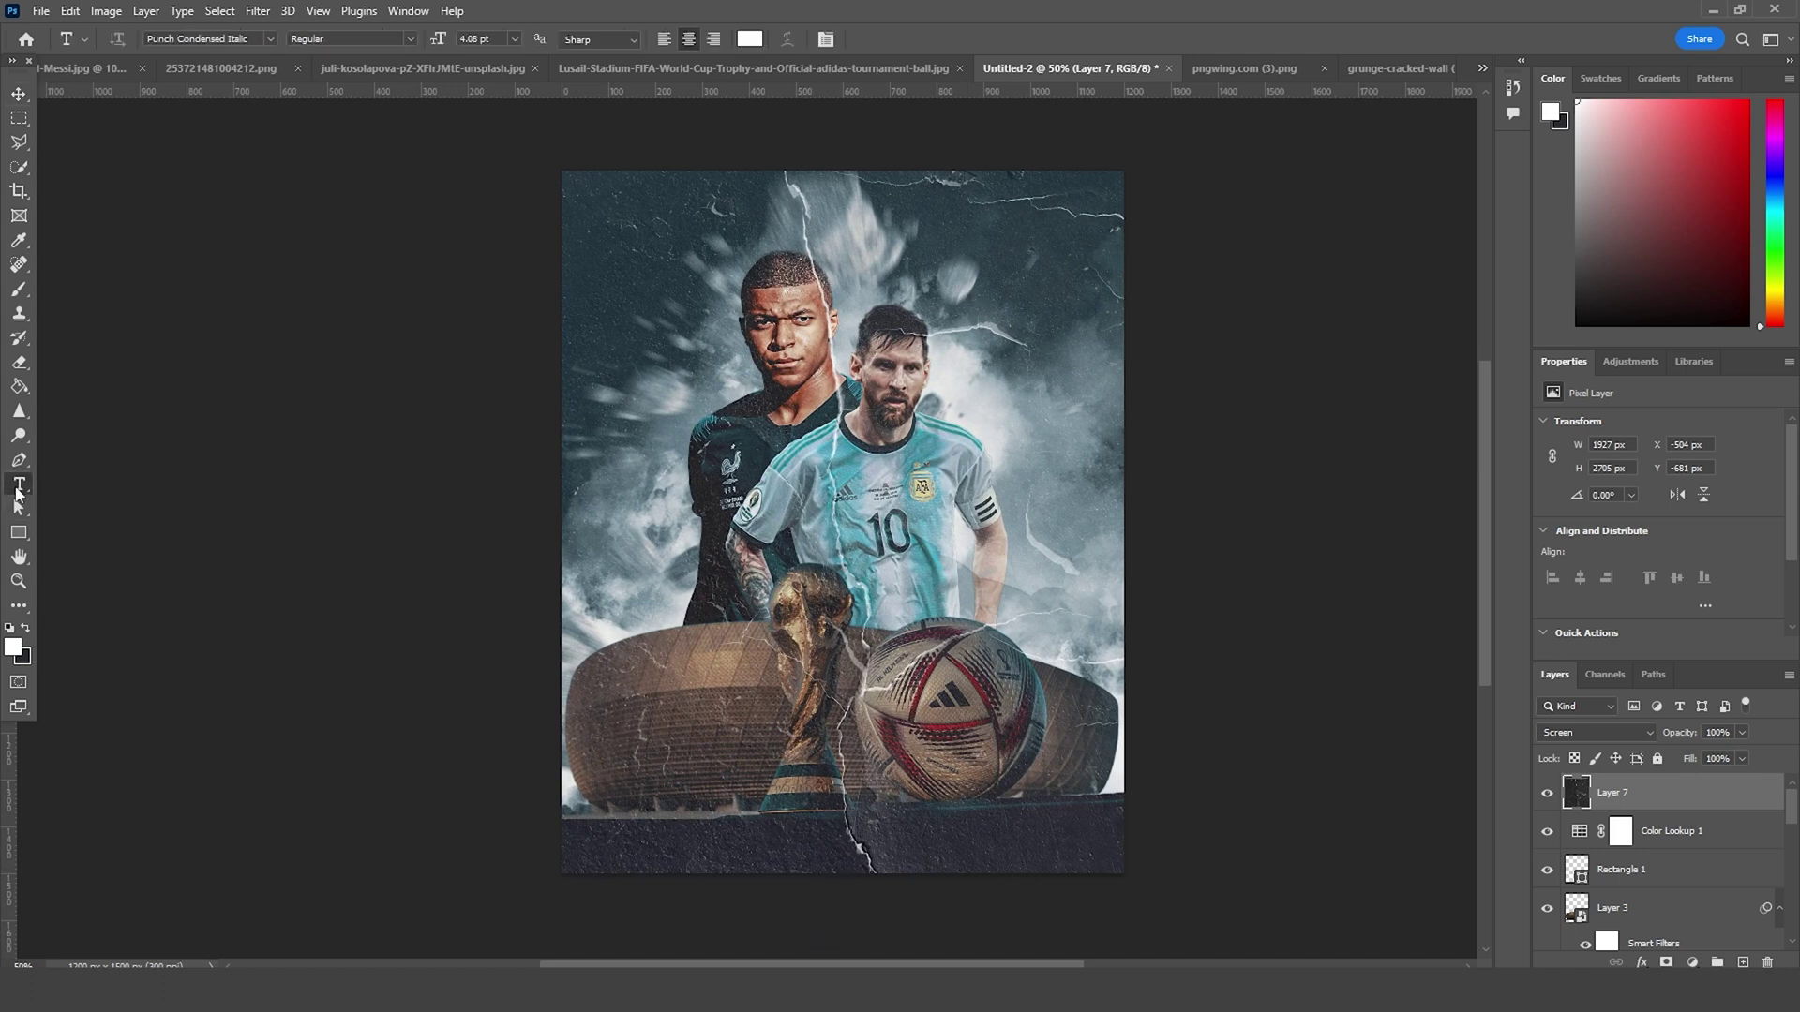
{"action": "left_click", "coordinate": [703, 727]}
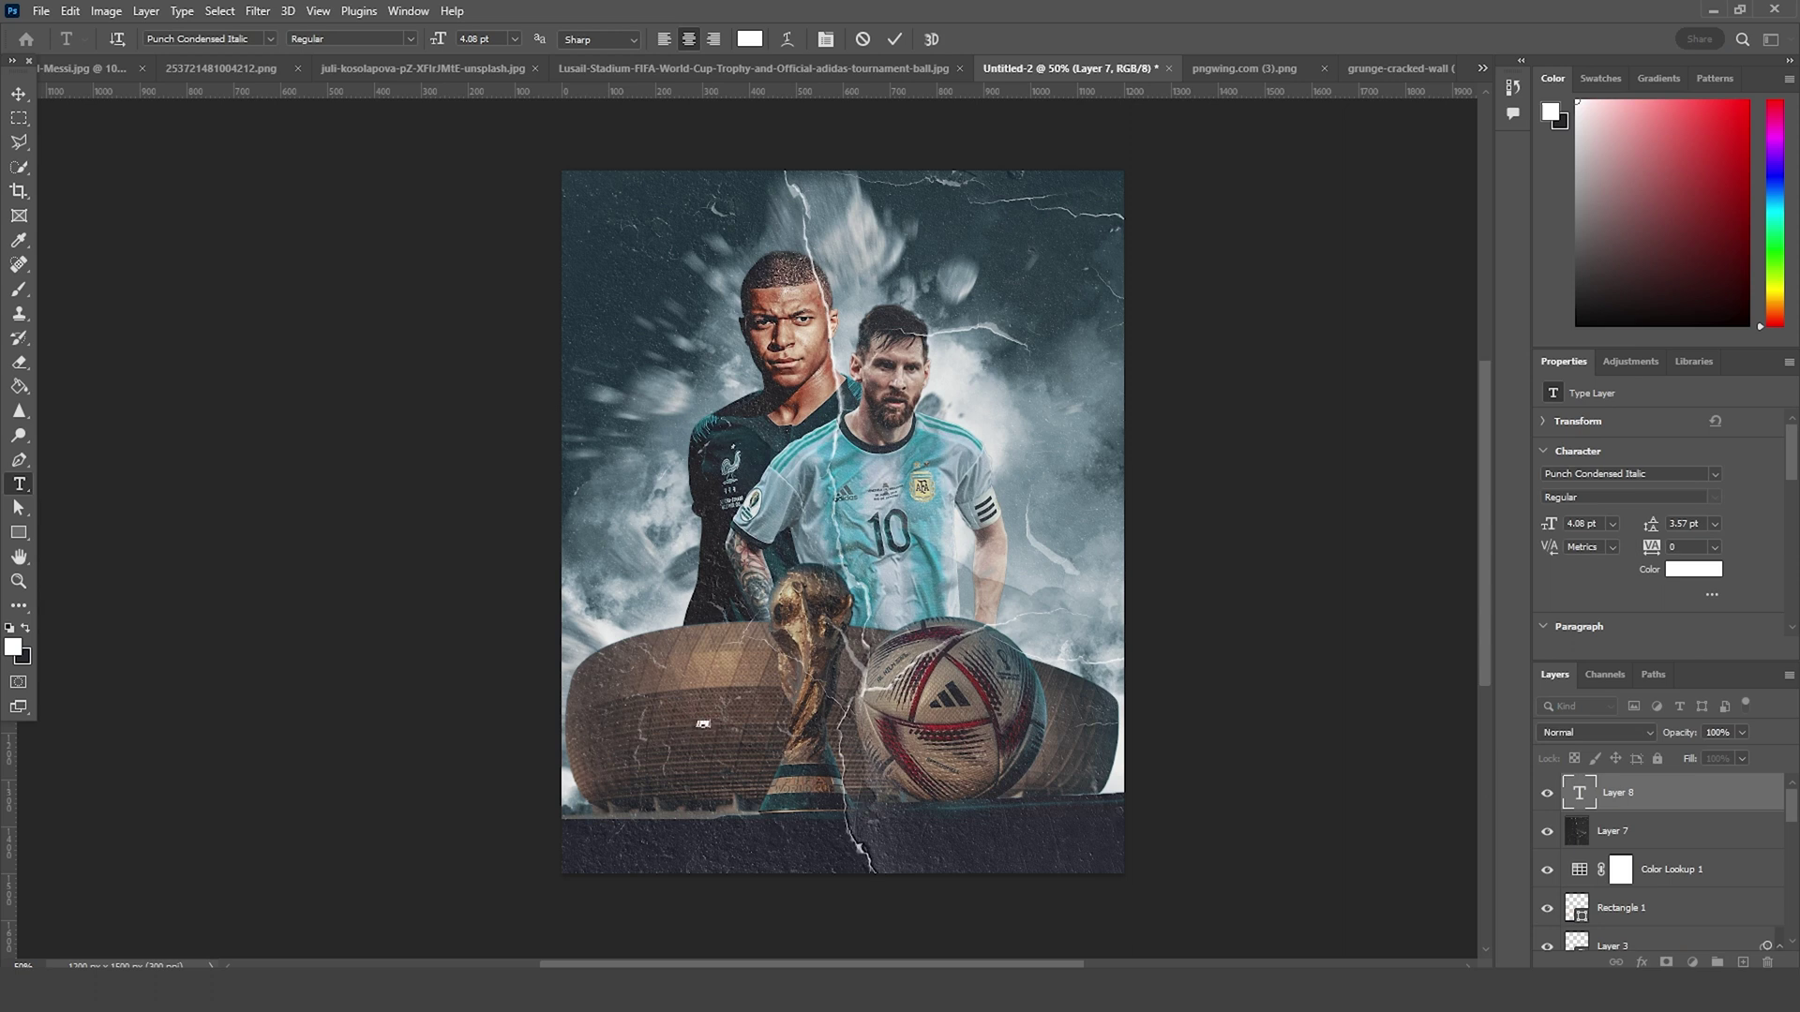
{"action": "left_click", "coordinate": [19, 89]}
{"action": "key", "text": "ctrl+t"}
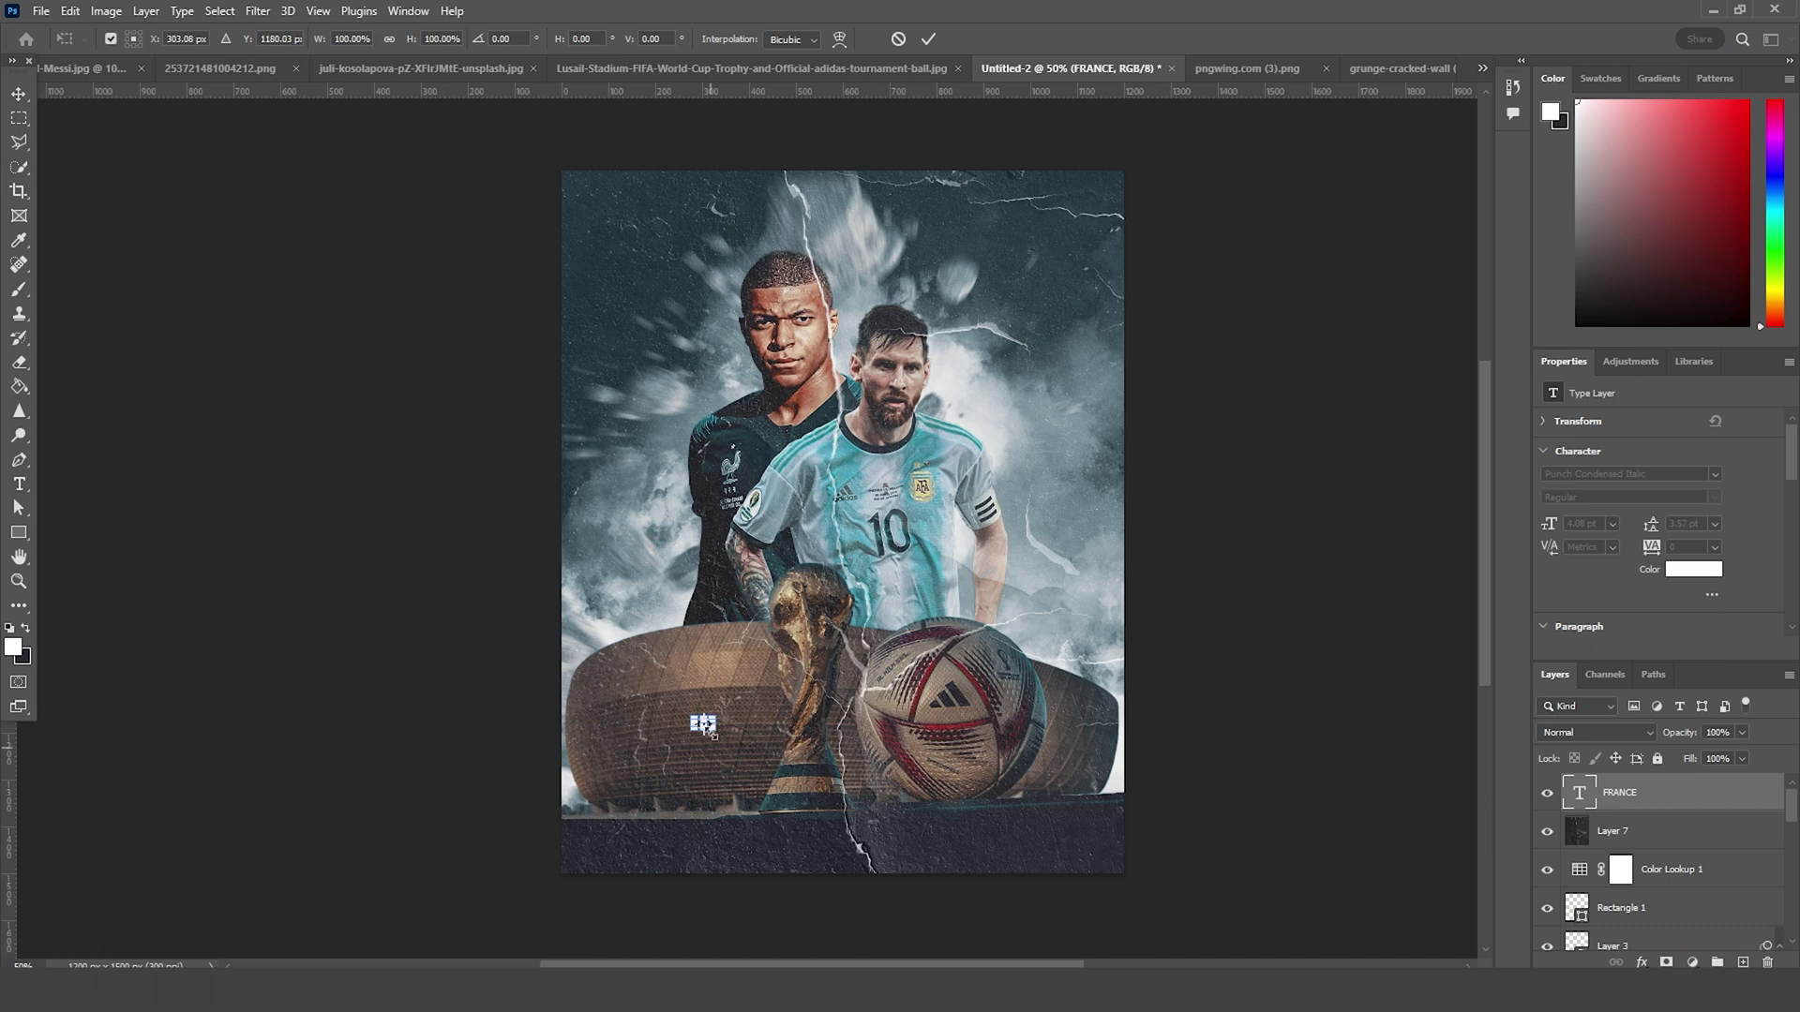
{"action": "left_click_drag", "start_coordinate": [715, 732], "coordinate": [752, 676]}
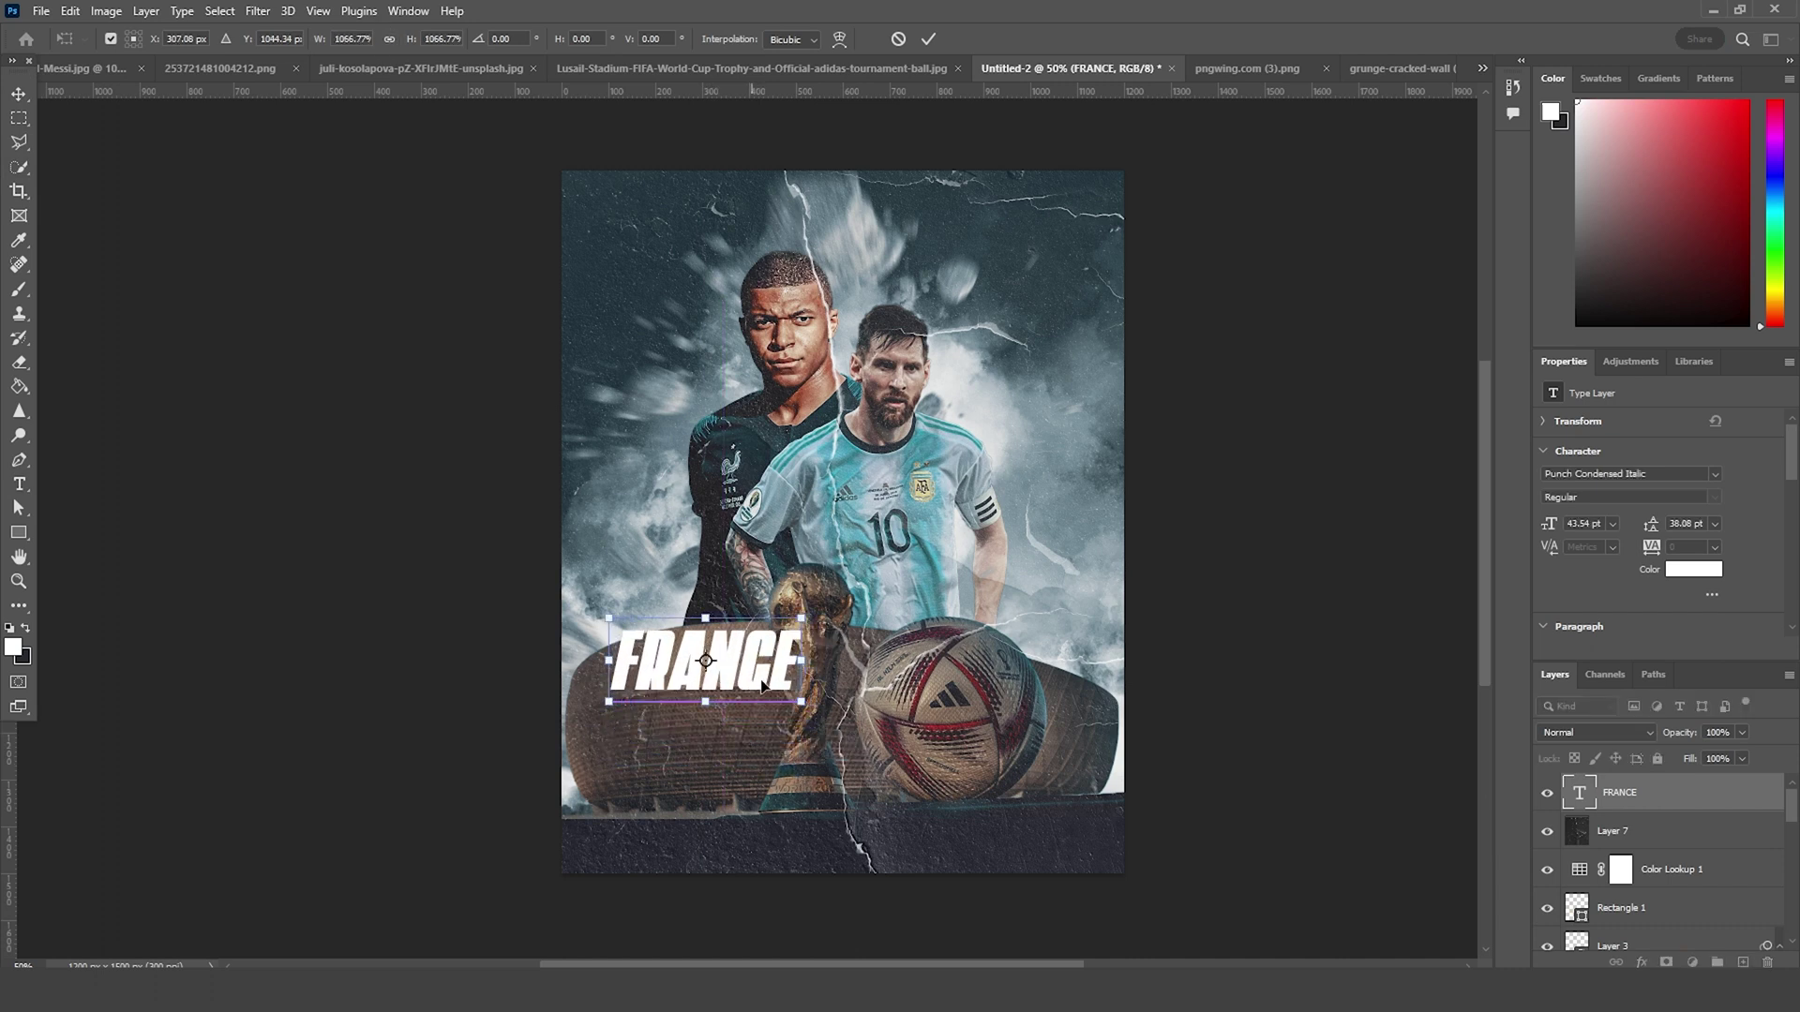
{"action": "key", "text": "Return"}
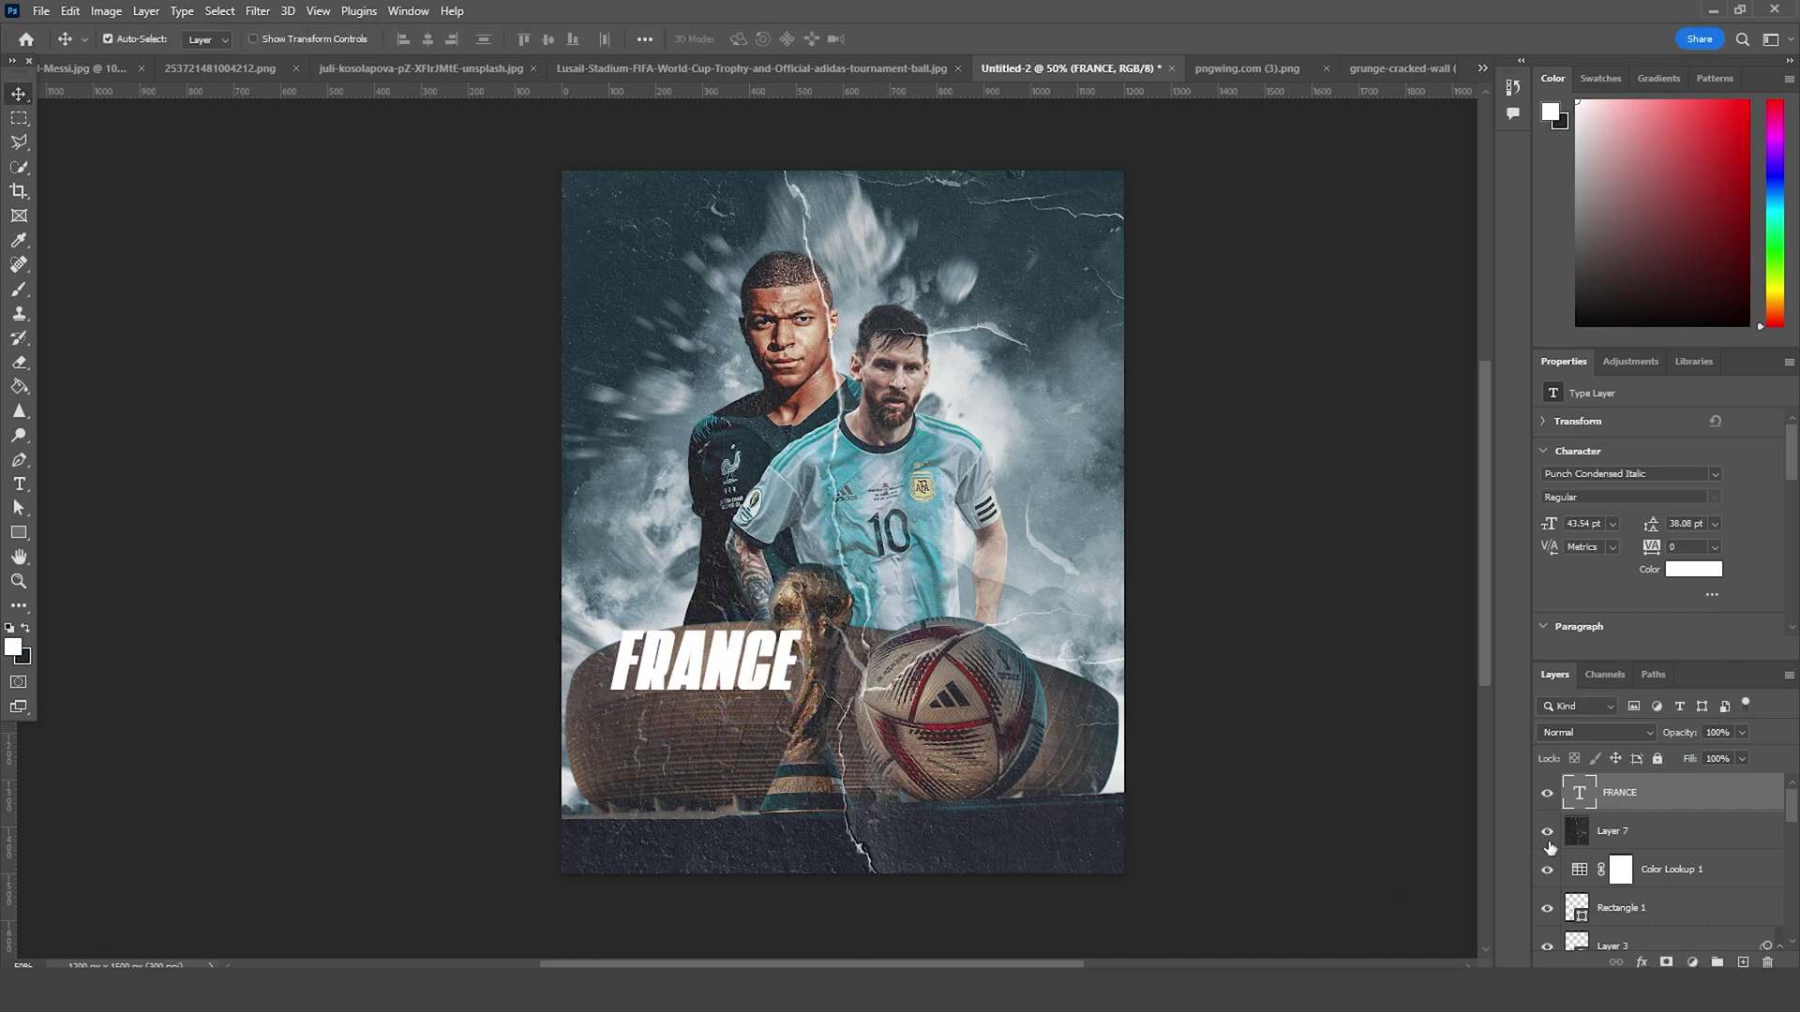
Step: Change the FRANCE text colour to golden yellow
{"action": "double_click", "coordinate": [1575, 795]}
{"action": "left_click", "coordinate": [1692, 569]}
{"action": "left_click_drag", "start_coordinate": [1418, 588], "coordinate": [1417, 605]}
{"action": "left_click_drag", "start_coordinate": [1354, 400], "coordinate": [1399, 378]}
{"action": "left_click", "coordinate": [1602, 392]}
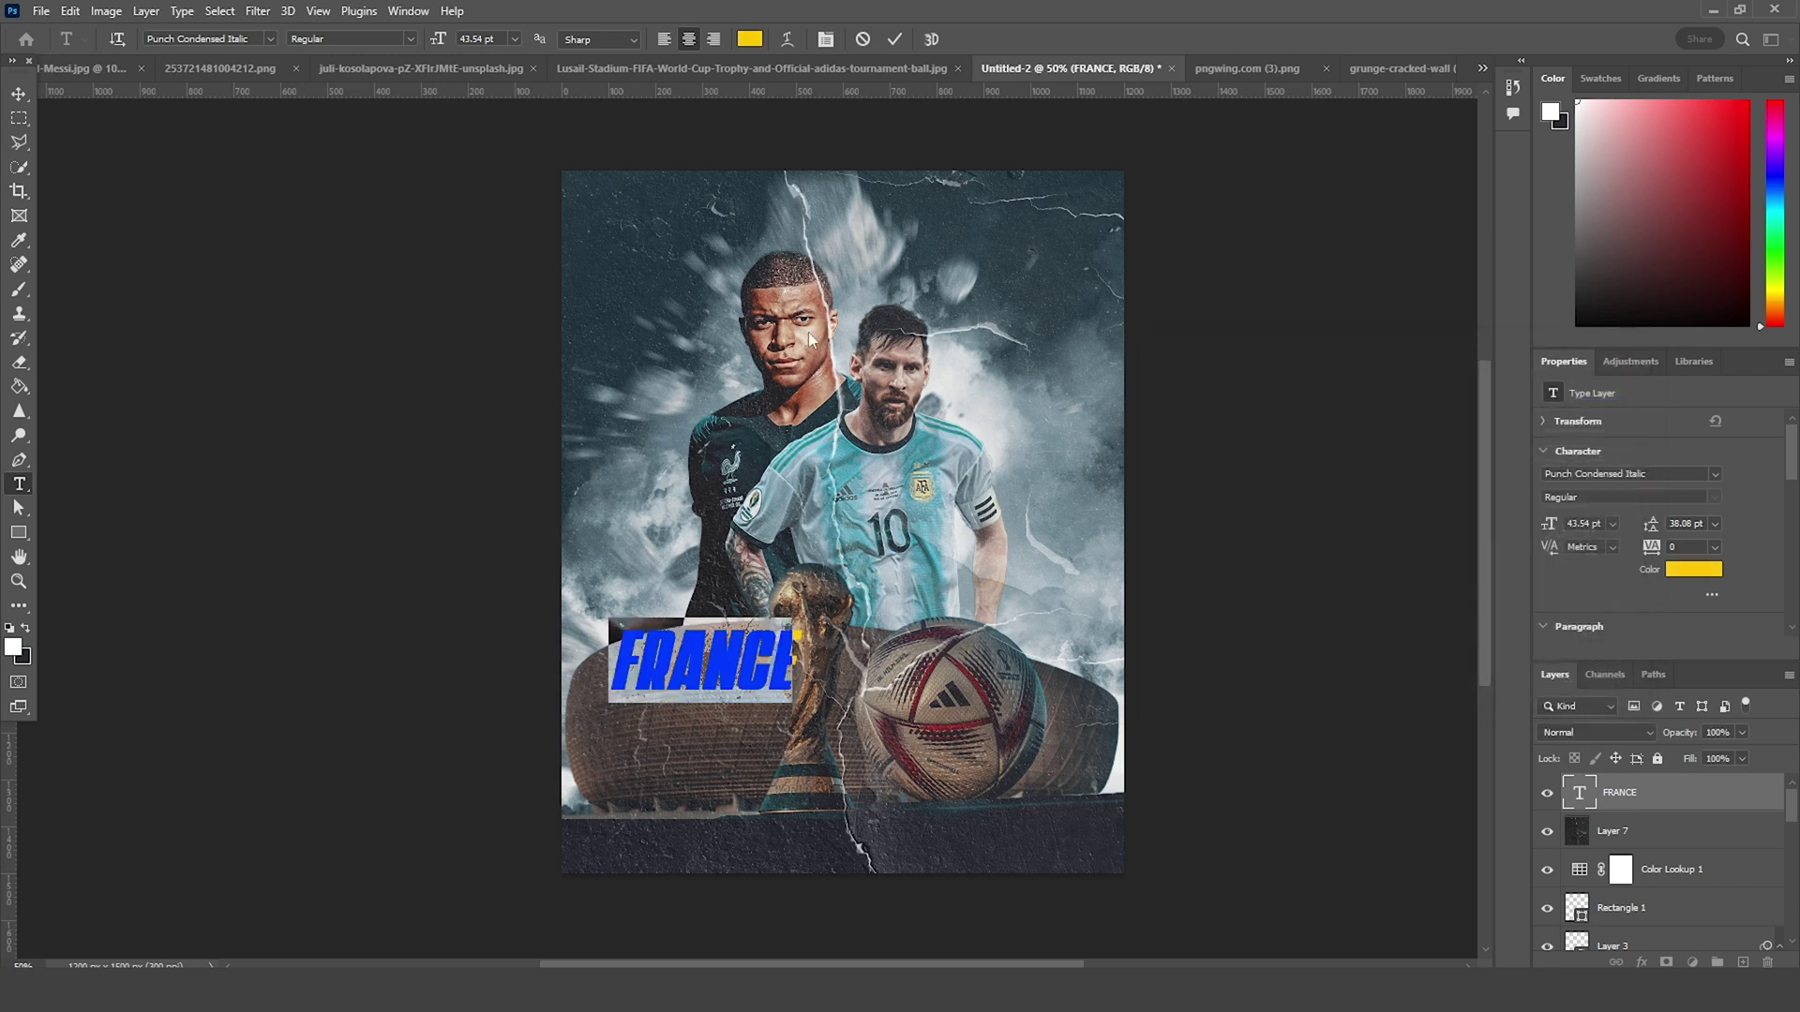
Step: Enlarge the FRANCE text to about 53 pt, placed slightly lower over the stadium, and duplicate its layer
{"action": "left_click", "coordinate": [18, 95]}
{"action": "key", "text": "ctrl+t"}
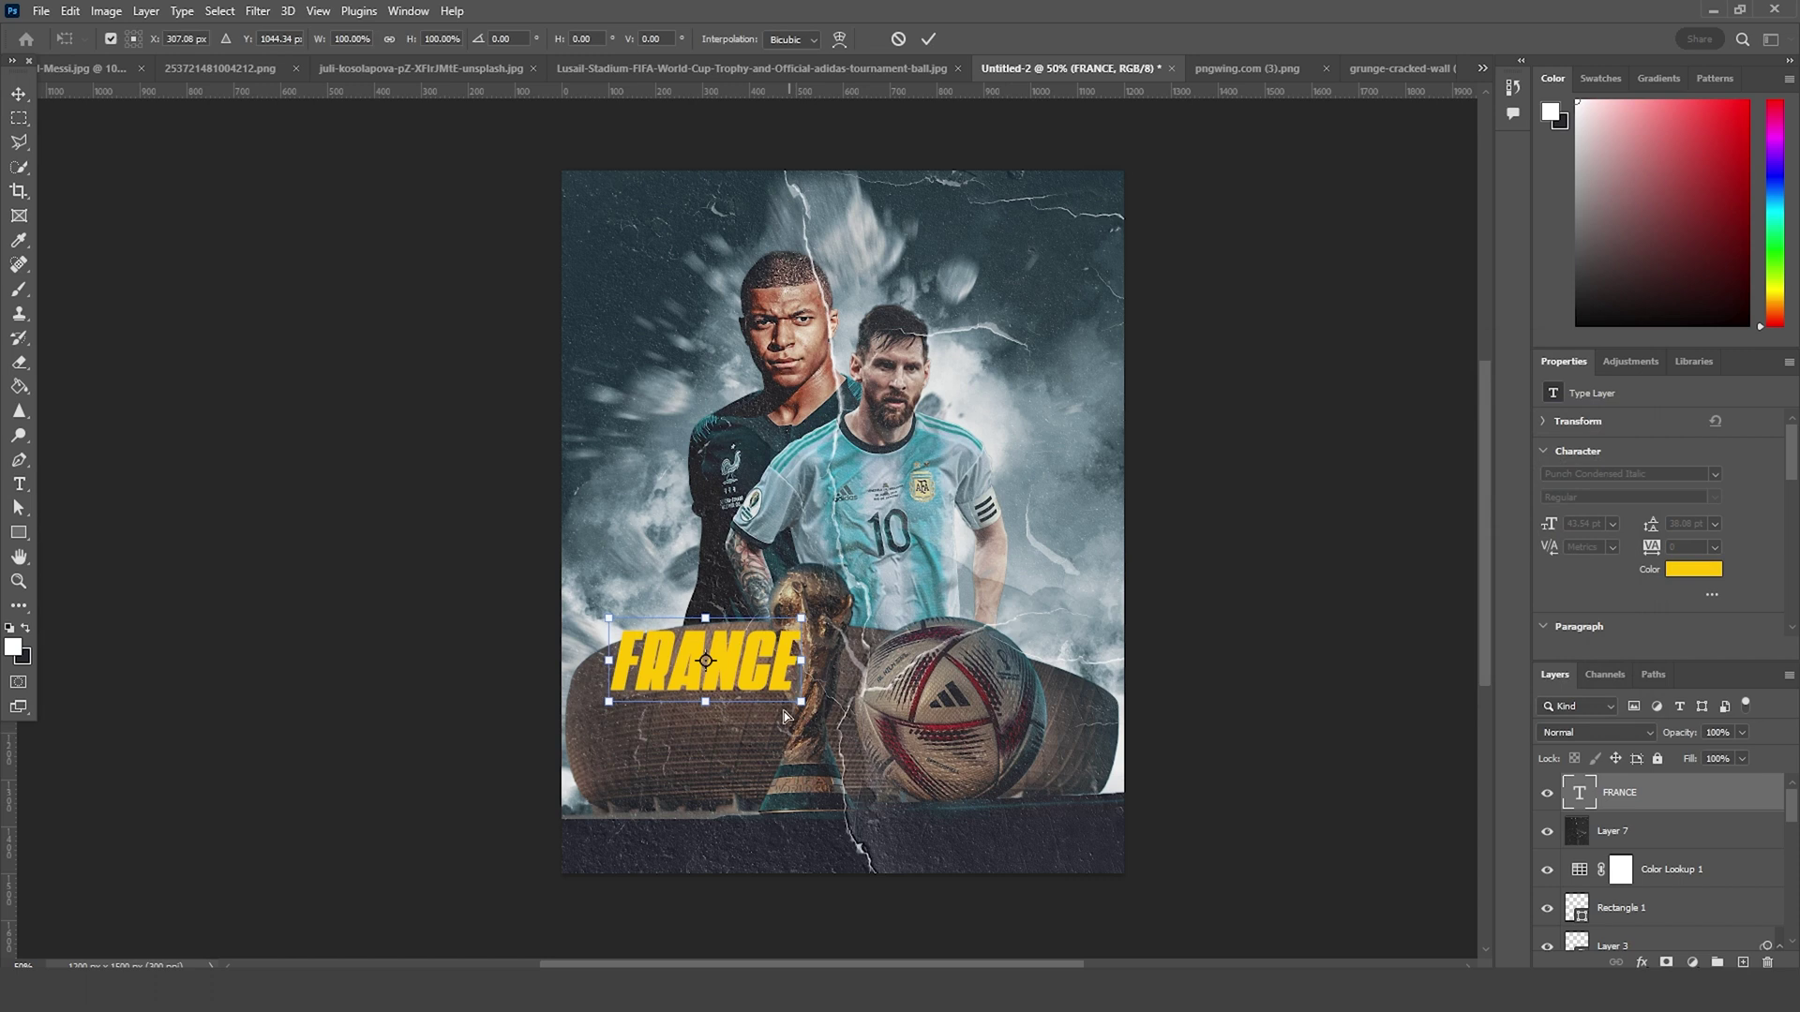
{"action": "mouse_move", "coordinate": [792, 704]}
{"action": "left_mouse_down"}
{"action": "mouse_move", "coordinate": [842, 694]}
{"action": "mouse_move", "coordinate": [808, 714]}
{"action": "mouse_move", "coordinate": [764, 671]}
{"action": "mouse_move", "coordinate": [783, 694]}
{"action": "left_mouse_up"}
{"action": "key", "text": "Return"}
{"action": "key", "text": "ctrl+j"}
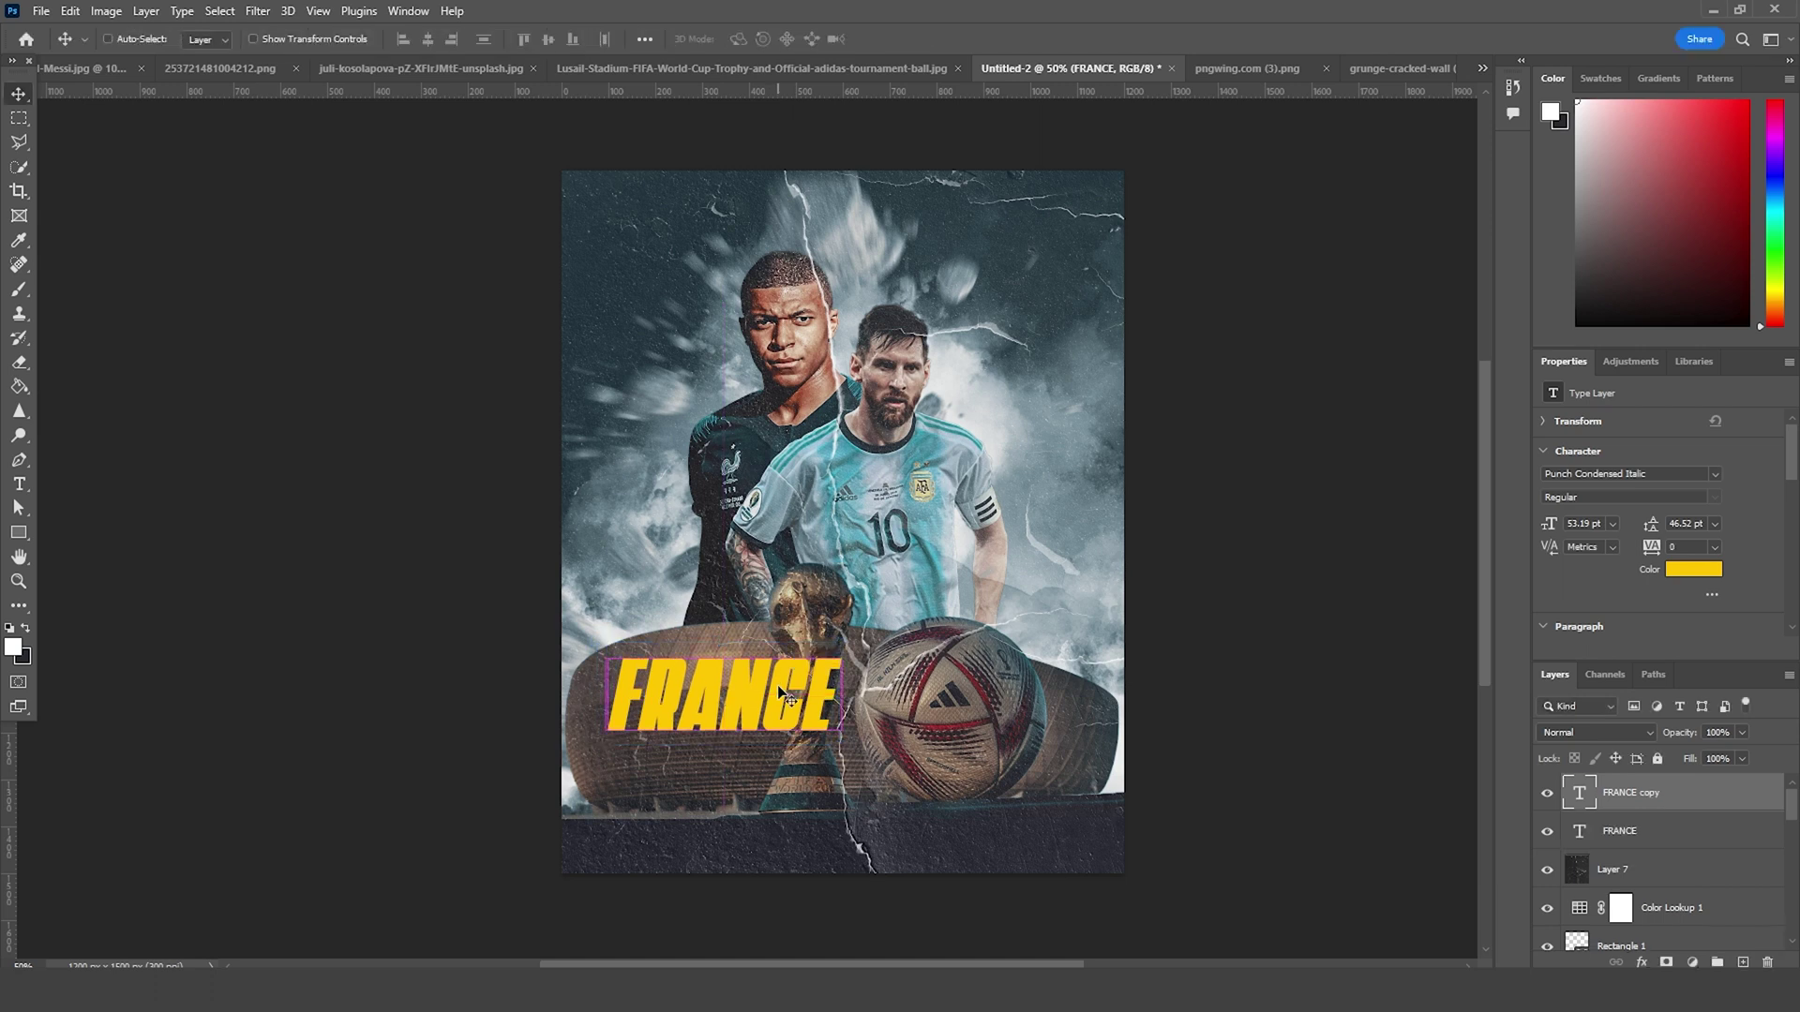
Step: Move the duplicated FRANCE text below and to the right of the original and change its wording to ARGENTINA
{"action": "left_click_drag", "start_coordinate": [786, 696], "coordinate": [953, 776]}
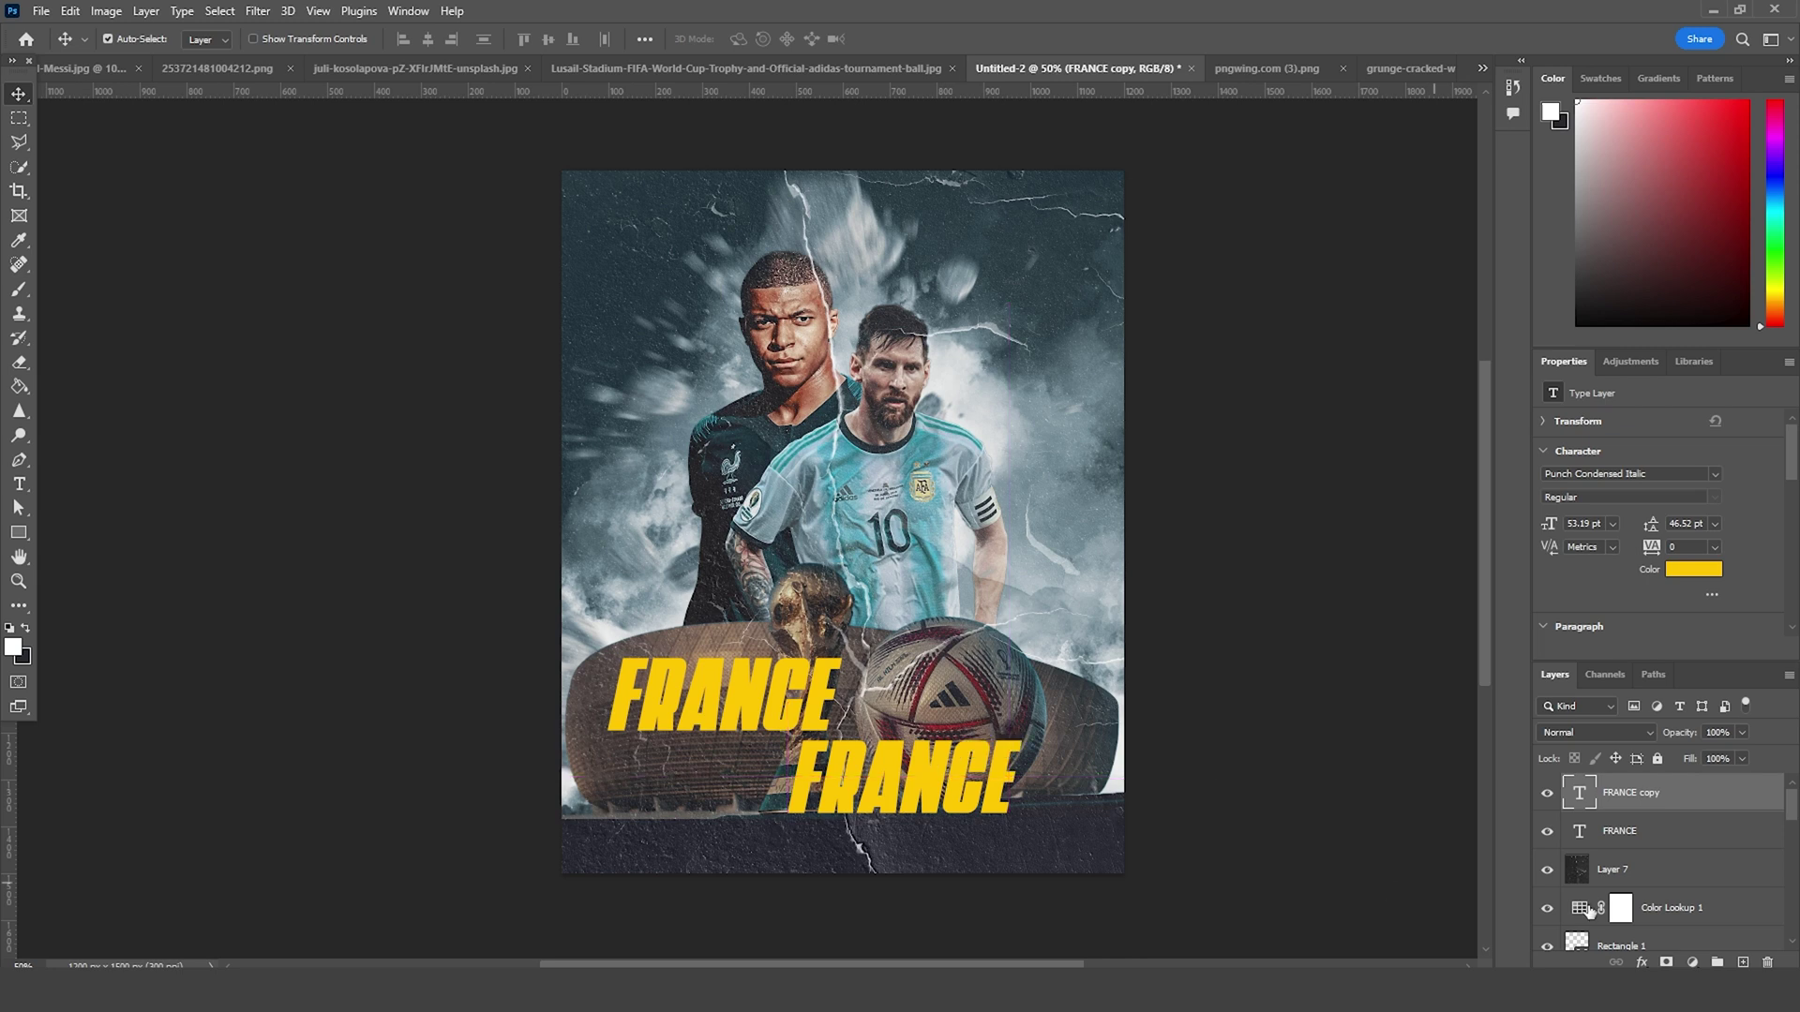
{"action": "double_click", "coordinate": [1584, 795]}
{"action": "type", "text": "ARGENTINA"}
{"action": "key", "text": "ctrl+Return"}
Step: Duplicate the FRANCE text to the right on the same line and change the copy's wording to vs
{"action": "left_click_drag", "start_coordinate": [831, 714], "coordinate": [1016, 714]}
{"action": "double_click", "coordinate": [1576, 831]}
{"action": "type", "text": "VS"}
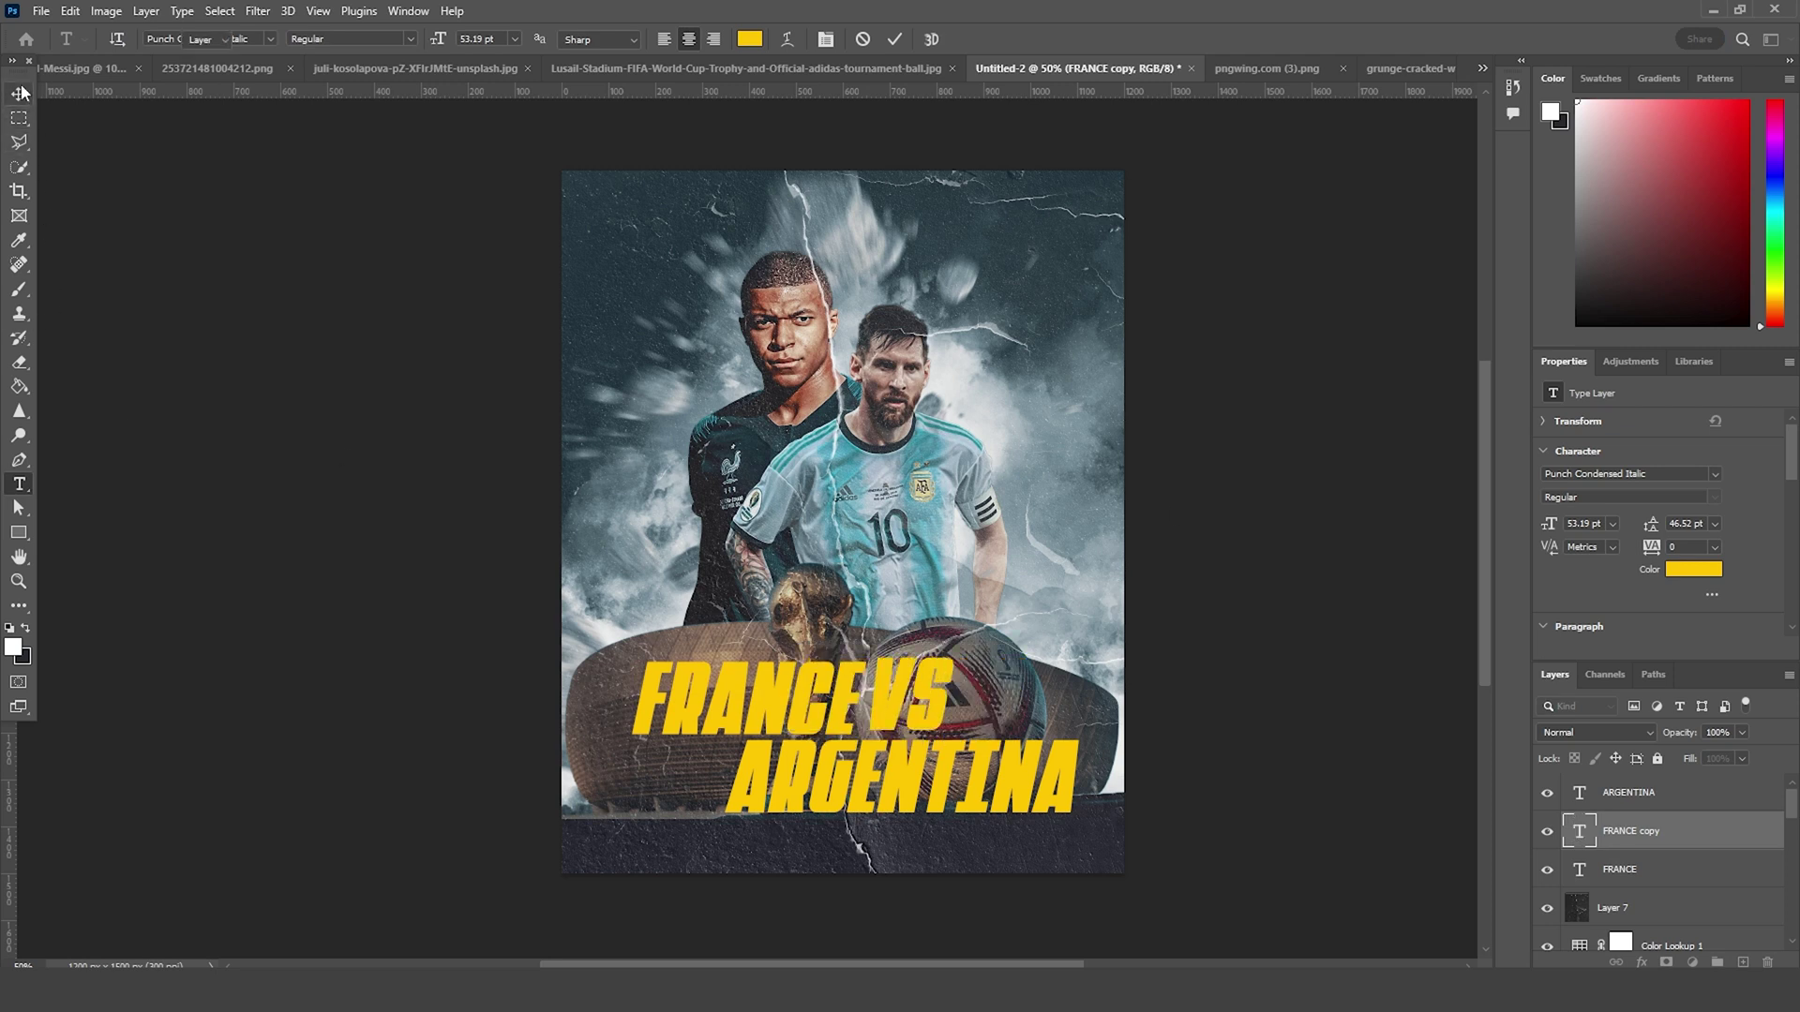
Step: Scale the vs text down to about 34 pt, keeping it beside FRANCE
{"action": "key", "text": "ctrl+t"}
{"action": "left_click", "coordinate": [958, 630], "text": "alt"}
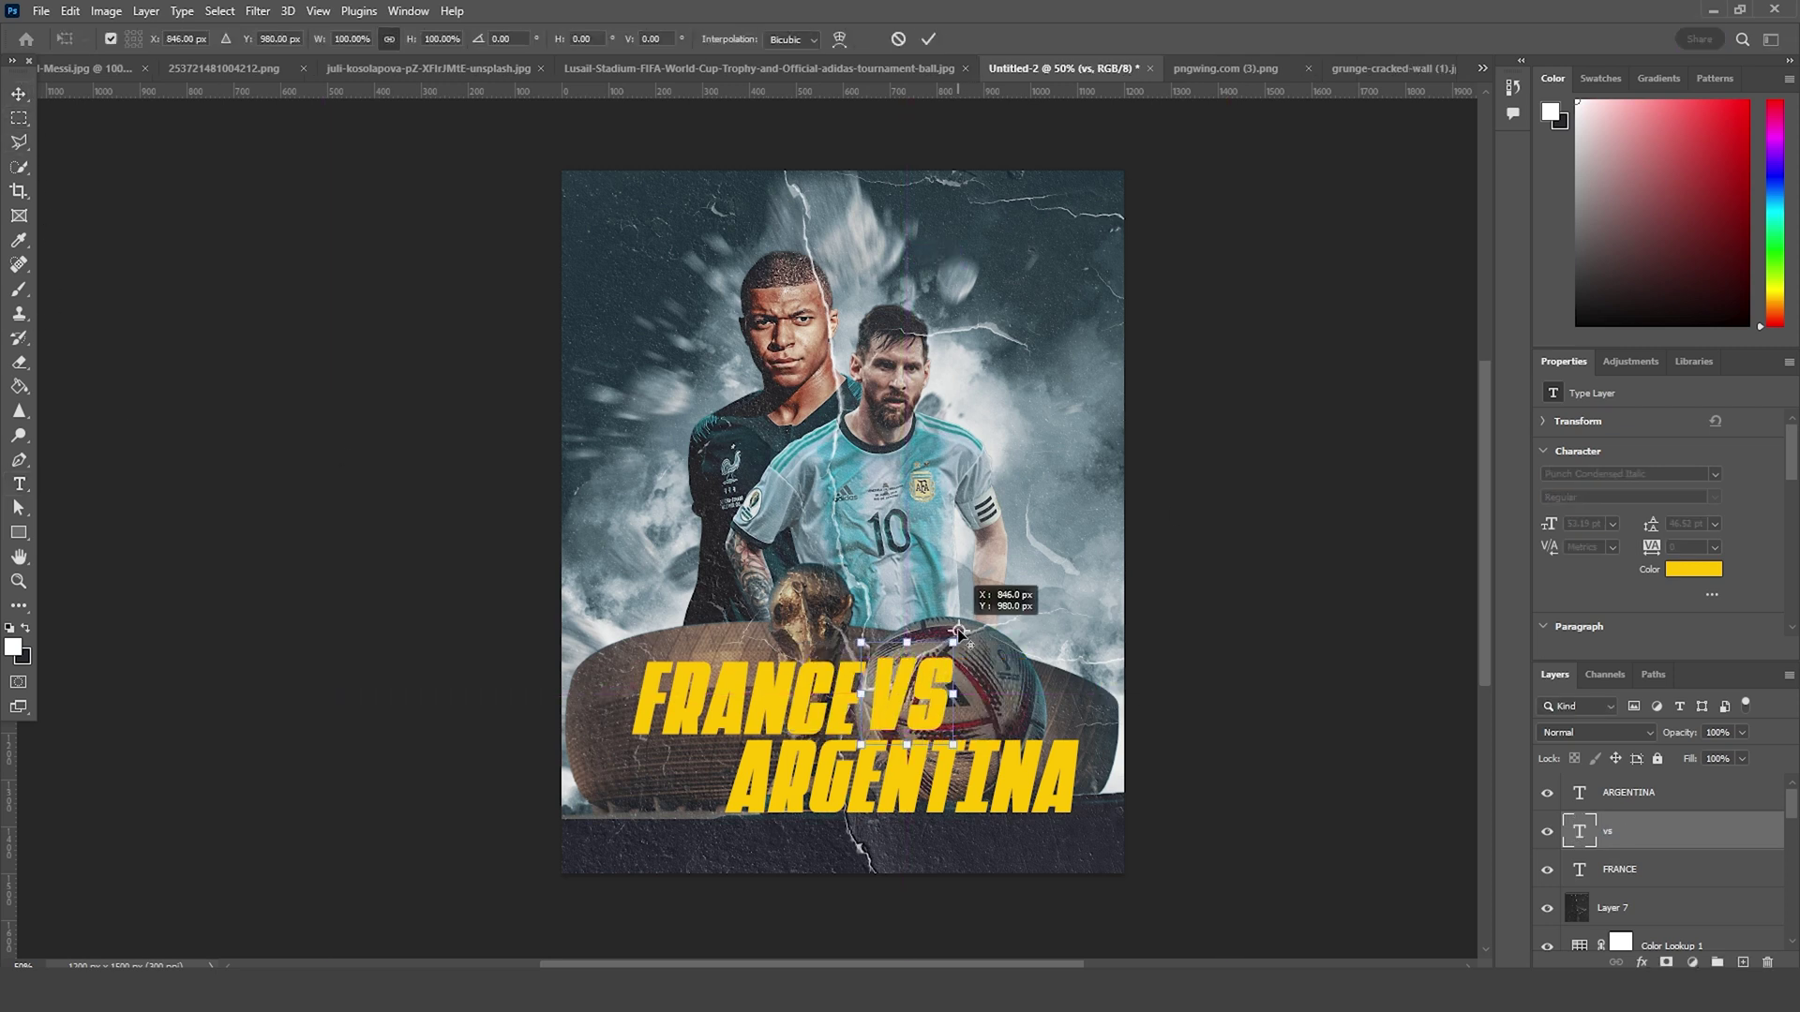
{"action": "key", "text": "ctrl+z"}
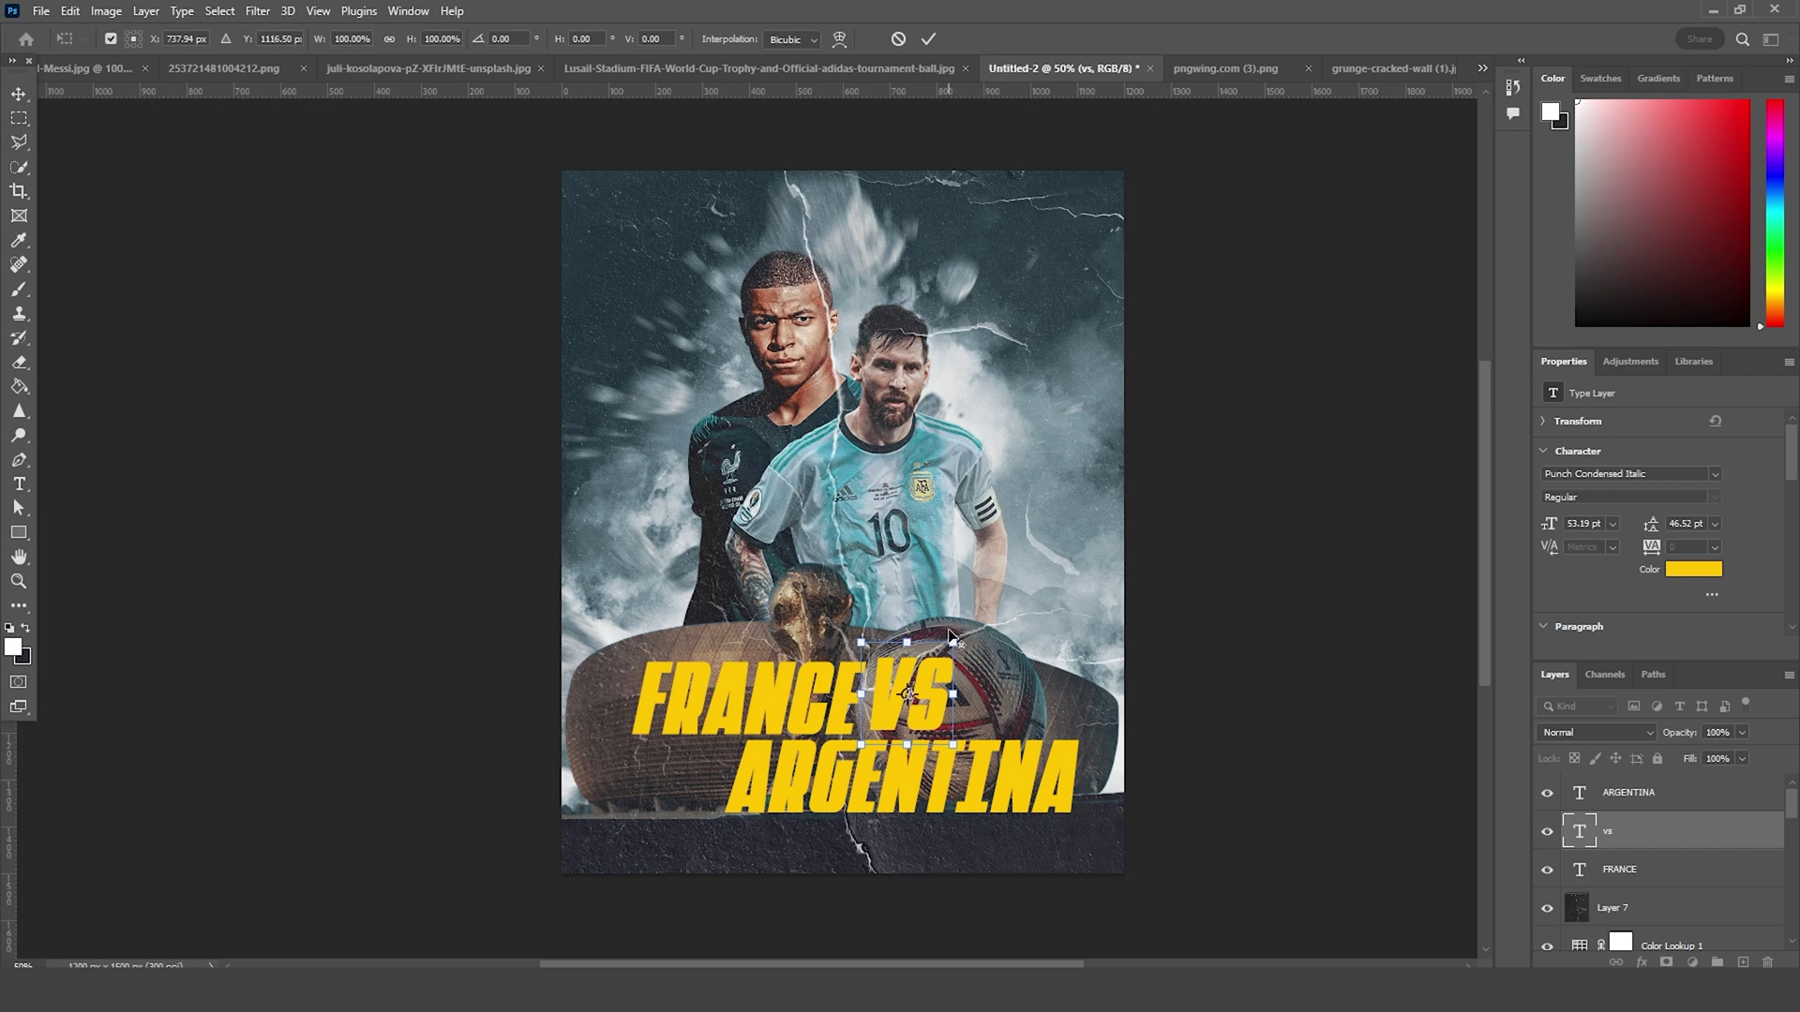
{"action": "left_click_drag", "start_coordinate": [953, 643], "coordinate": [910, 714]}
{"action": "key", "text": "Return"}
Step: Paint white smoke around the stadium and the players' lower bodies on a new layer above Layer 4 copy, using the 1200 px smoke brush
{"action": "scroll", "coordinate": [1568, 857], "scroll_direction": "down", "scroll_amount": 3}
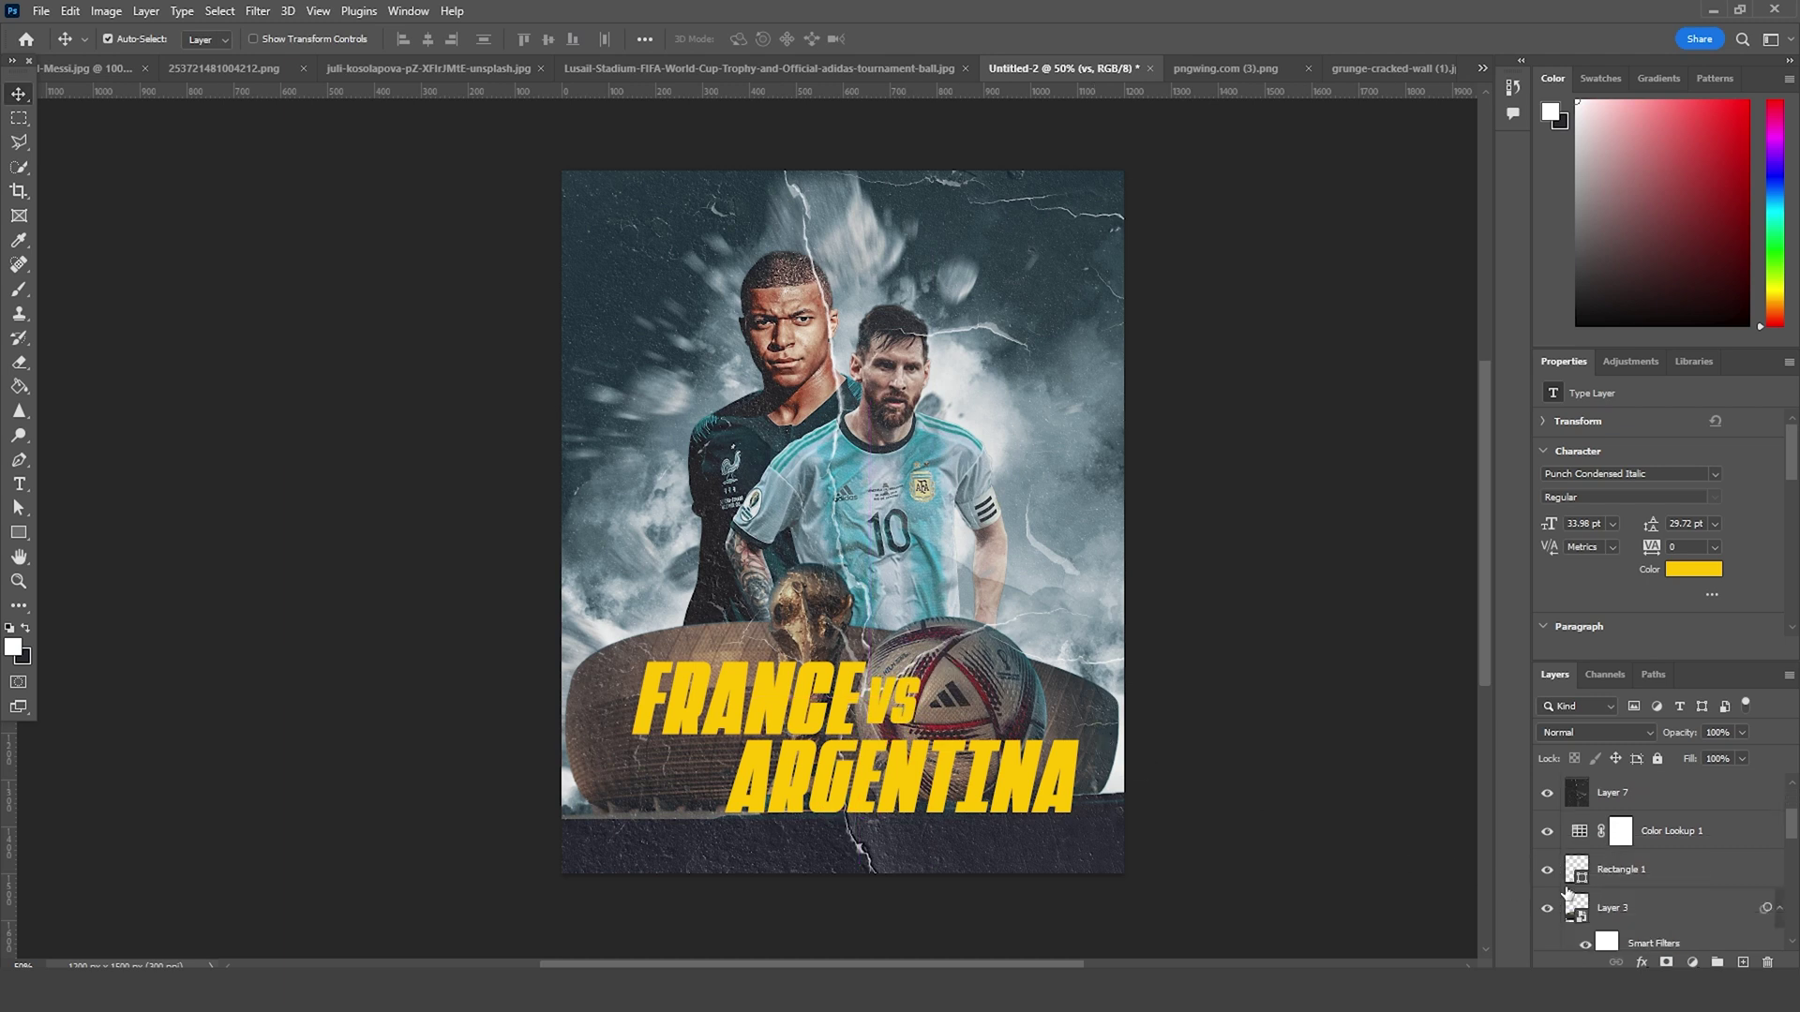
{"action": "scroll", "coordinate": [1595, 893], "scroll_direction": "down", "scroll_amount": 3}
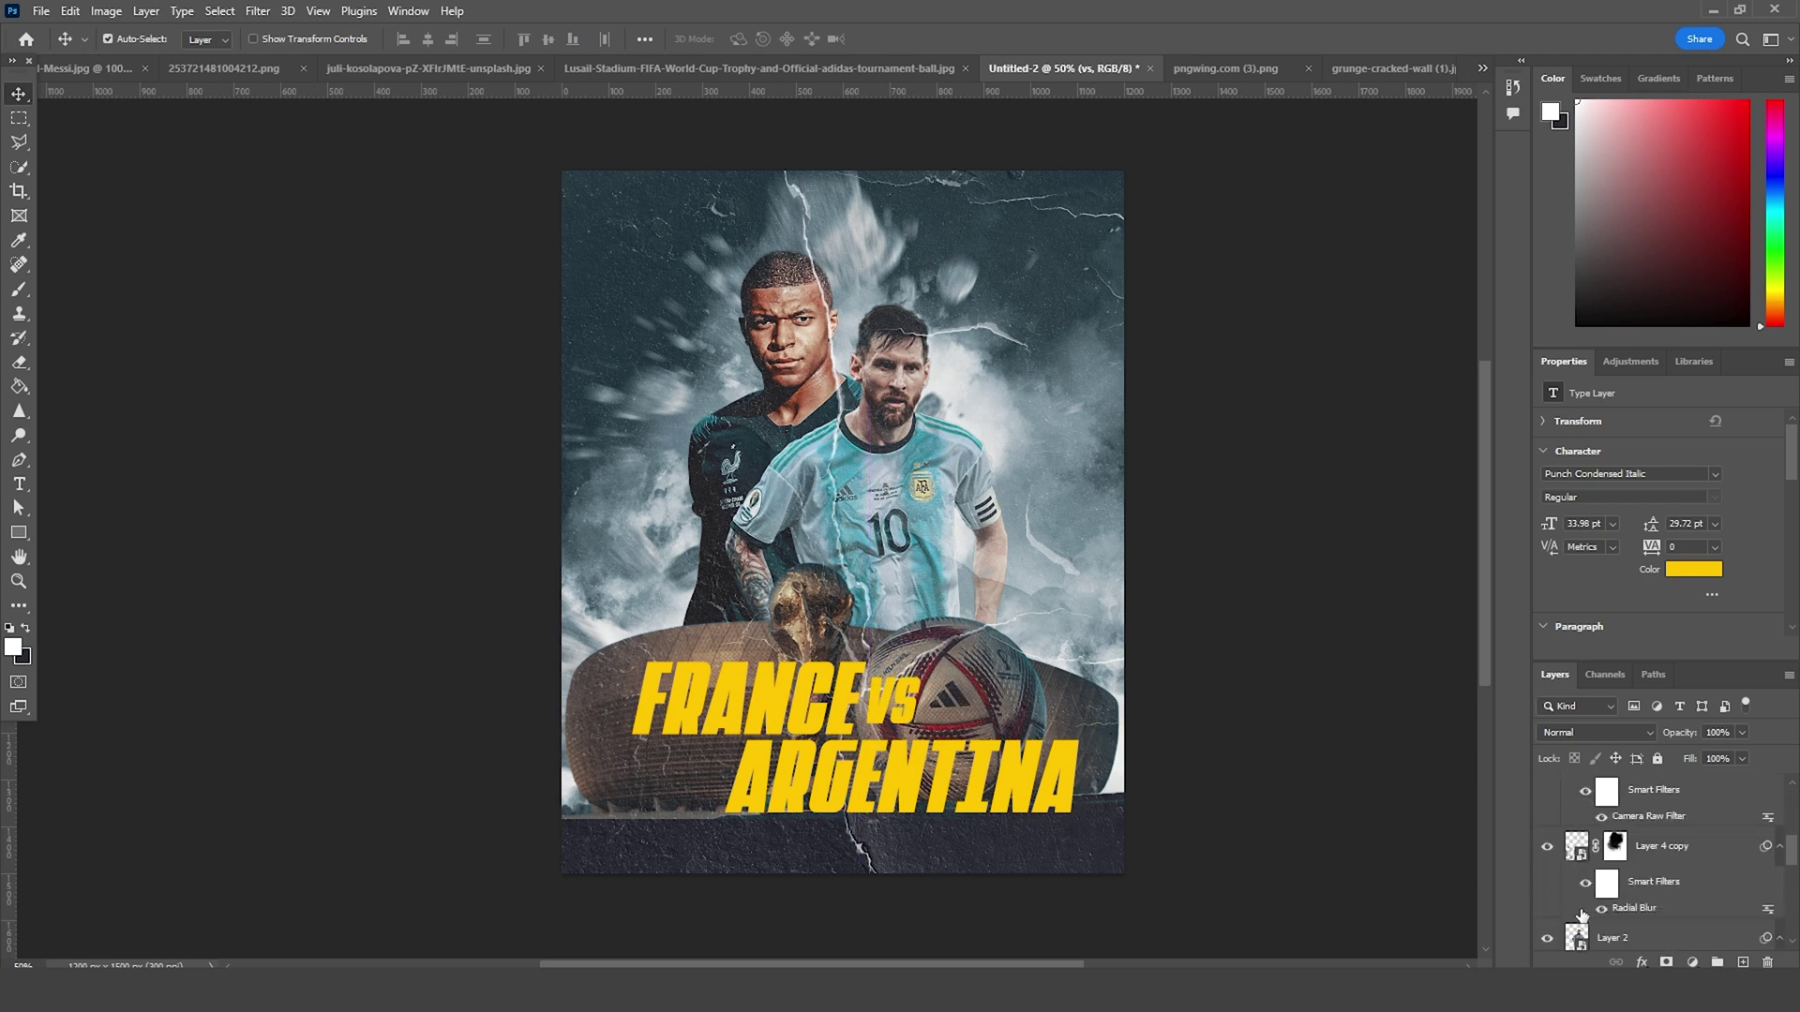
{"action": "scroll", "coordinate": [1581, 857], "scroll_direction": "up", "scroll_amount": 1}
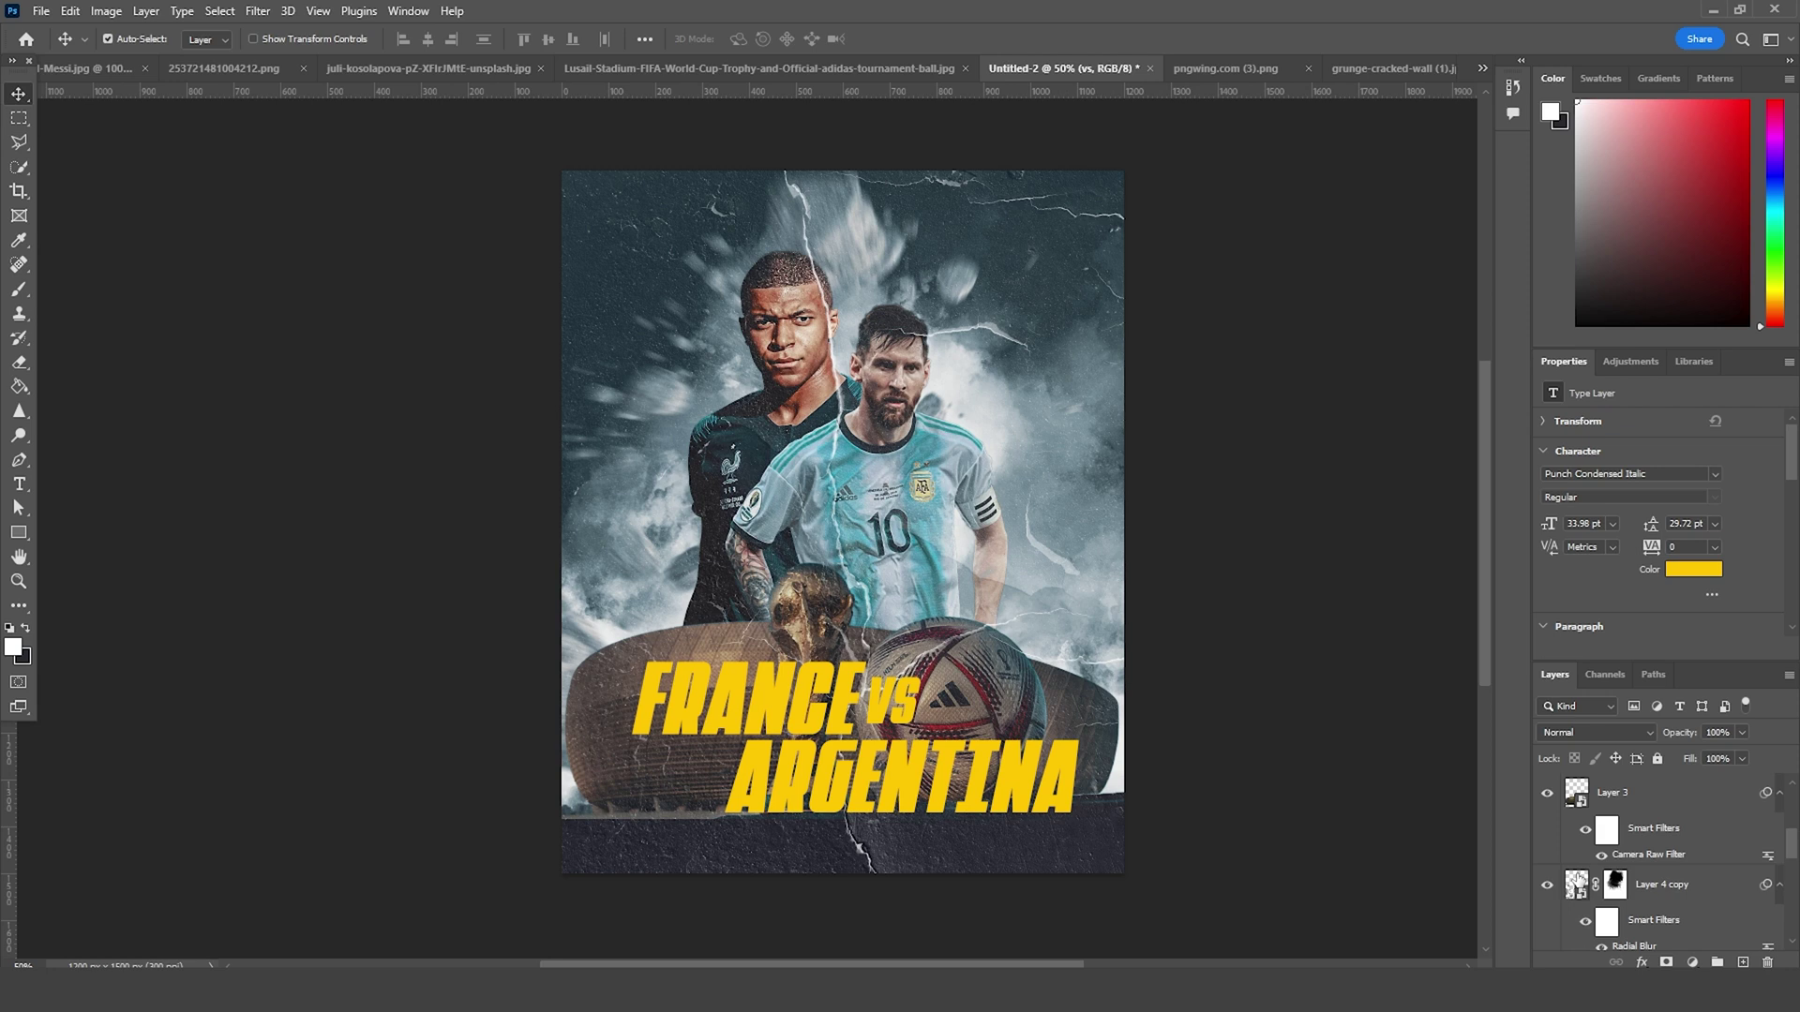
{"action": "left_click", "coordinate": [1576, 882]}
{"action": "left_click", "coordinate": [1741, 962]}
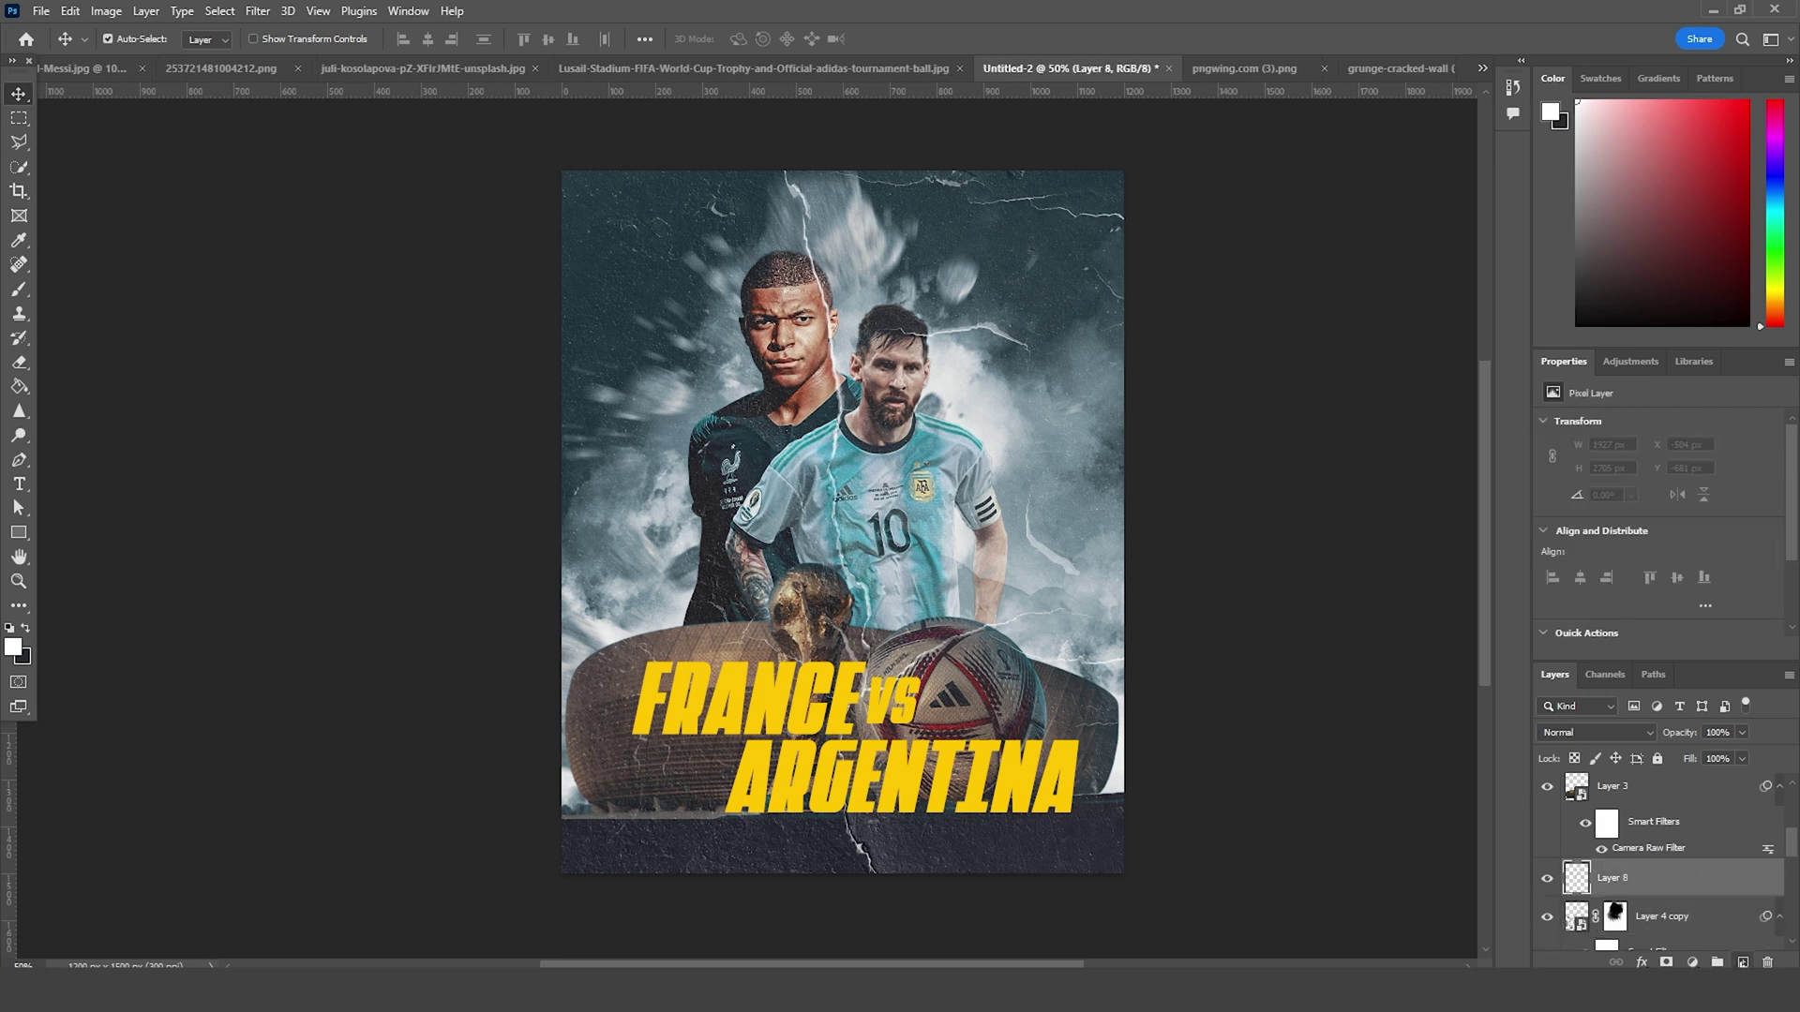
{"action": "key", "text": "b"}
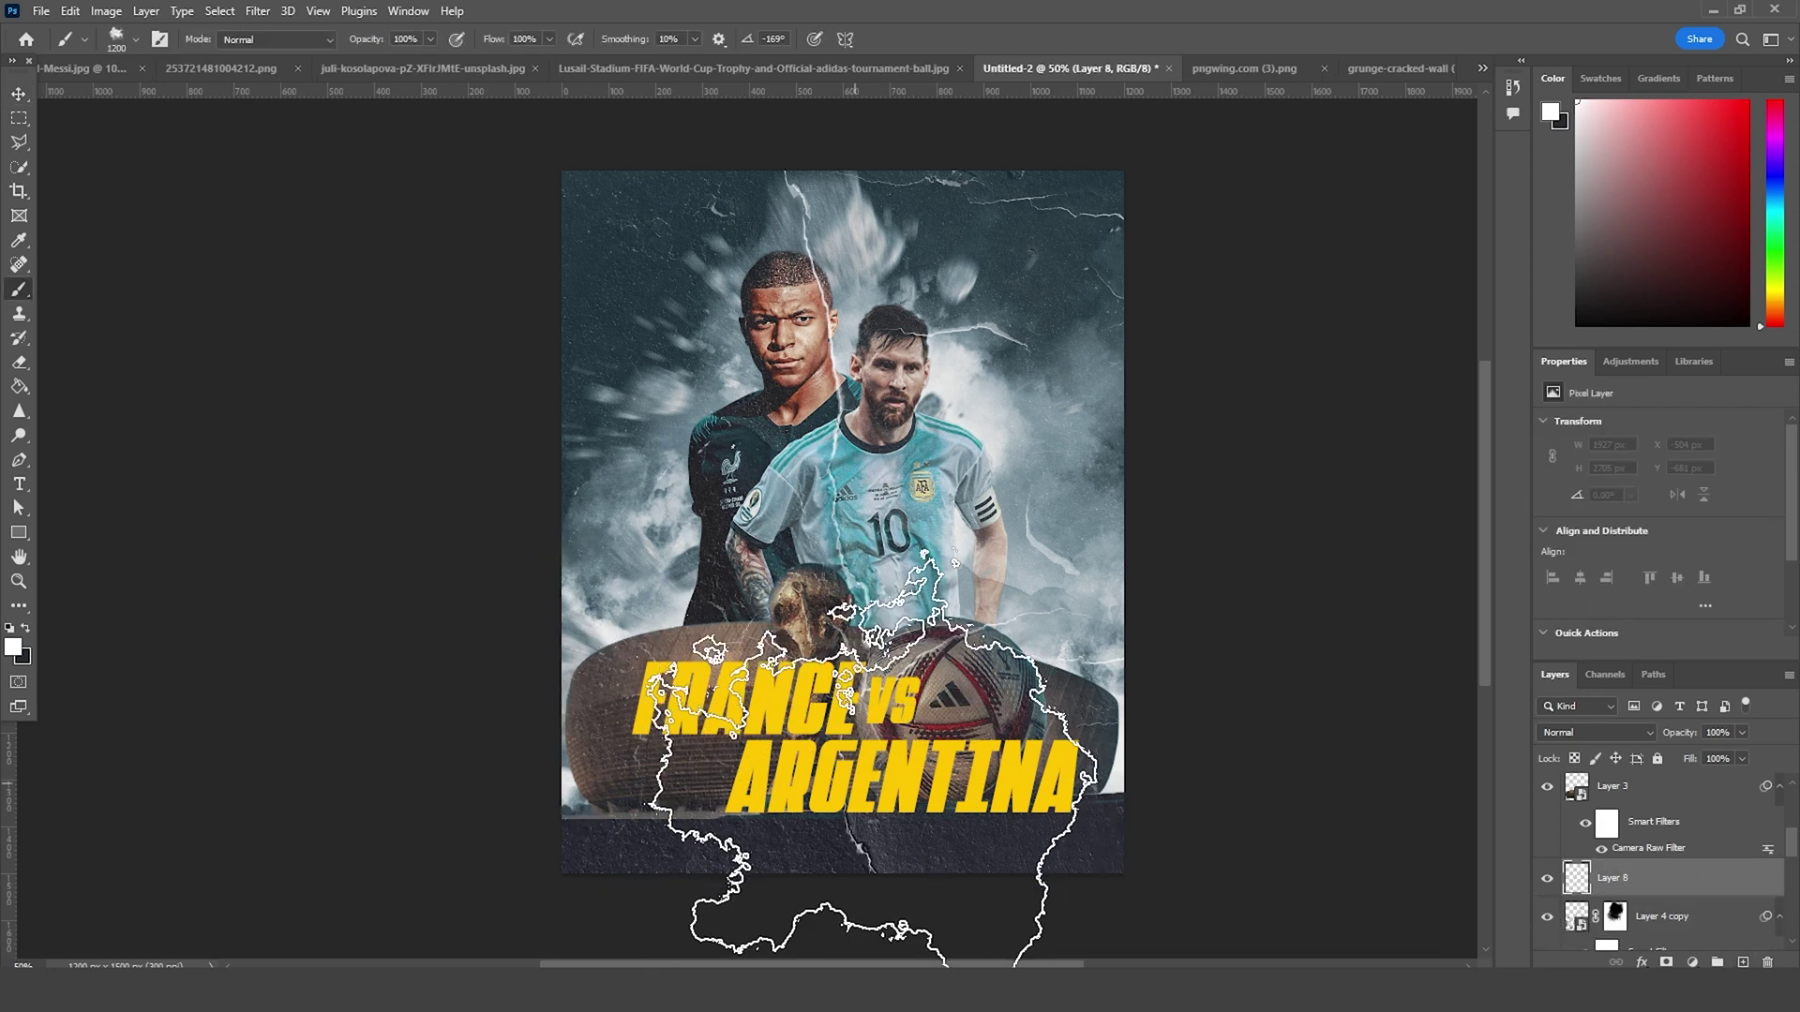
{"action": "left_click", "coordinate": [872, 778]}
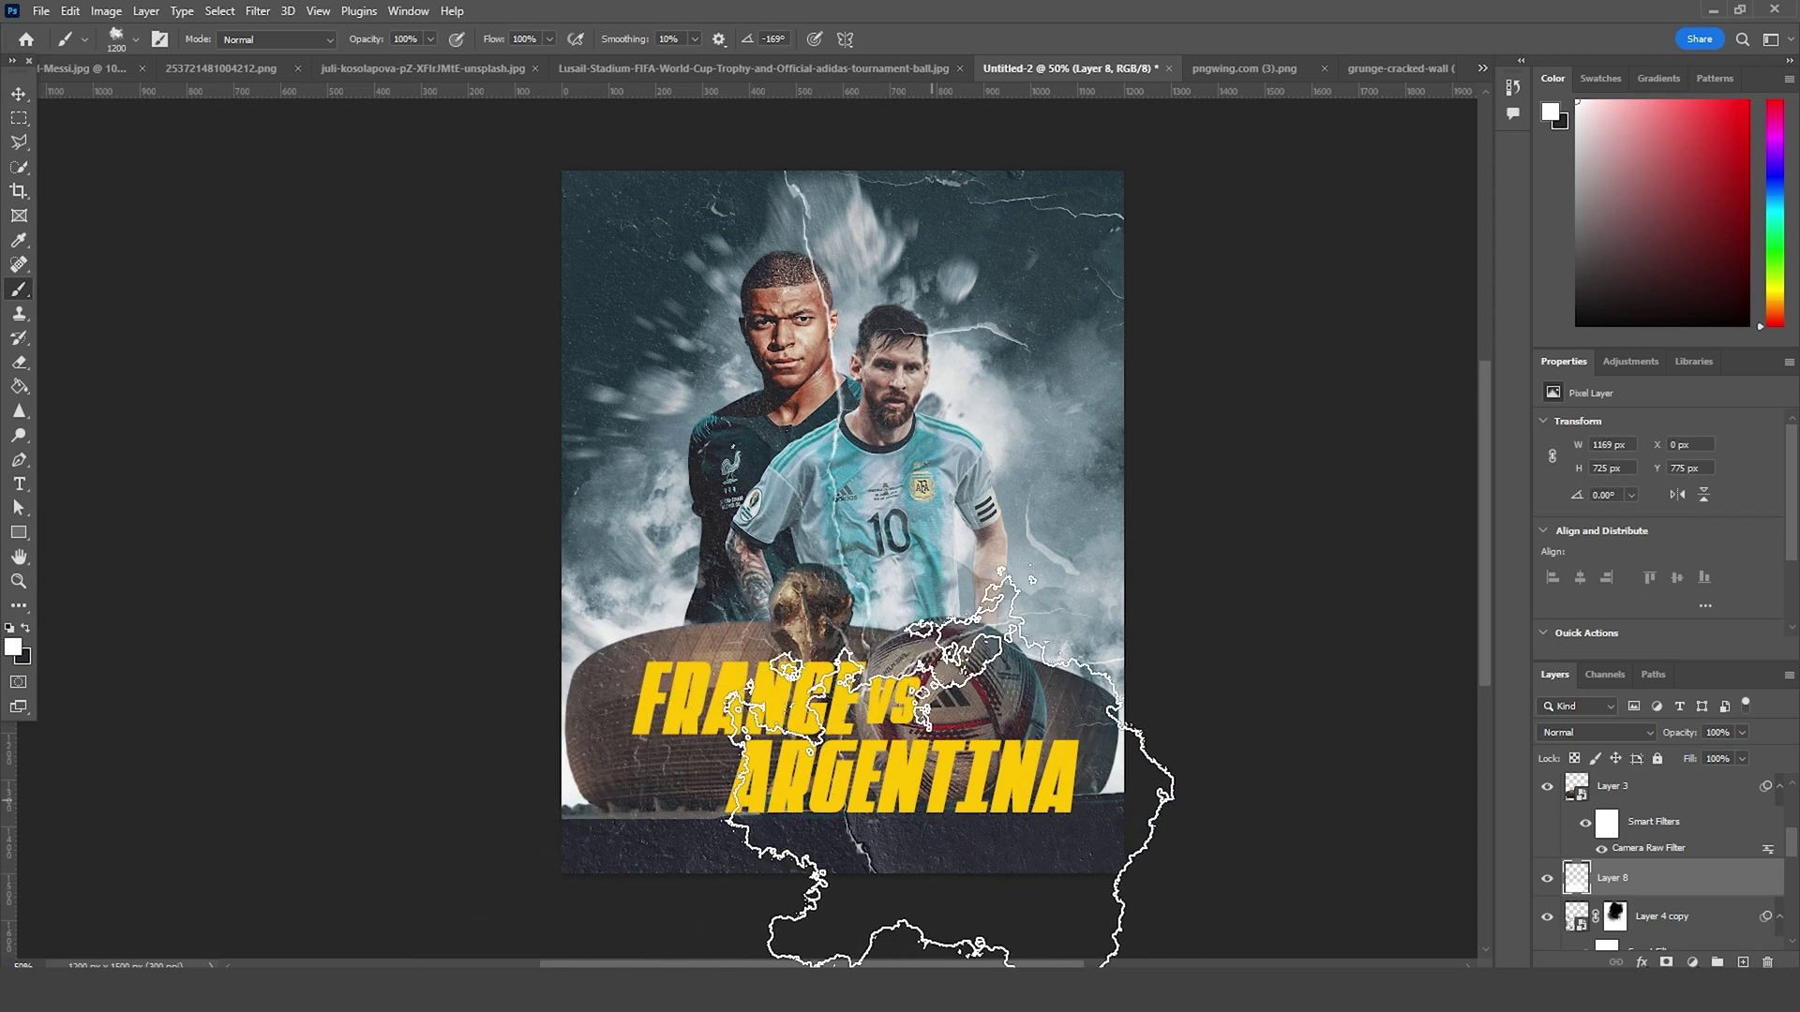
{"action": "left_click", "coordinate": [1031, 927]}
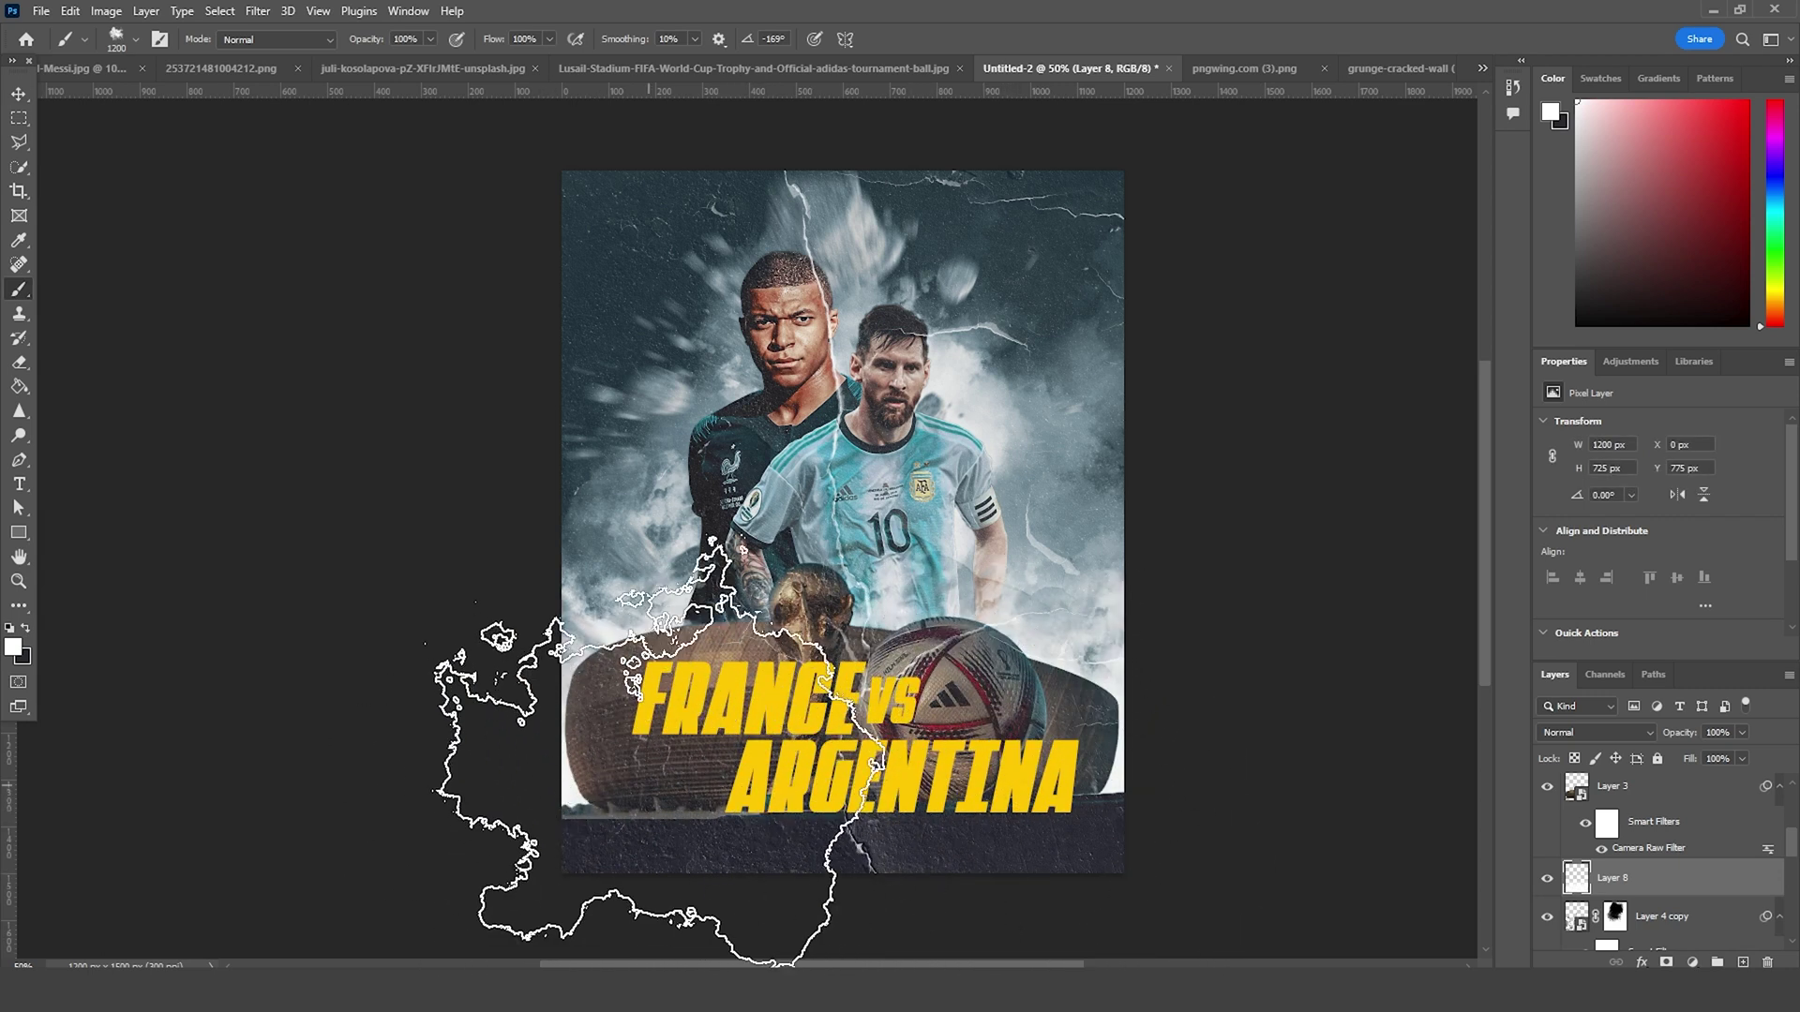
{"action": "left_click", "coordinate": [657, 731]}
{"action": "left_click", "coordinate": [816, 623]}
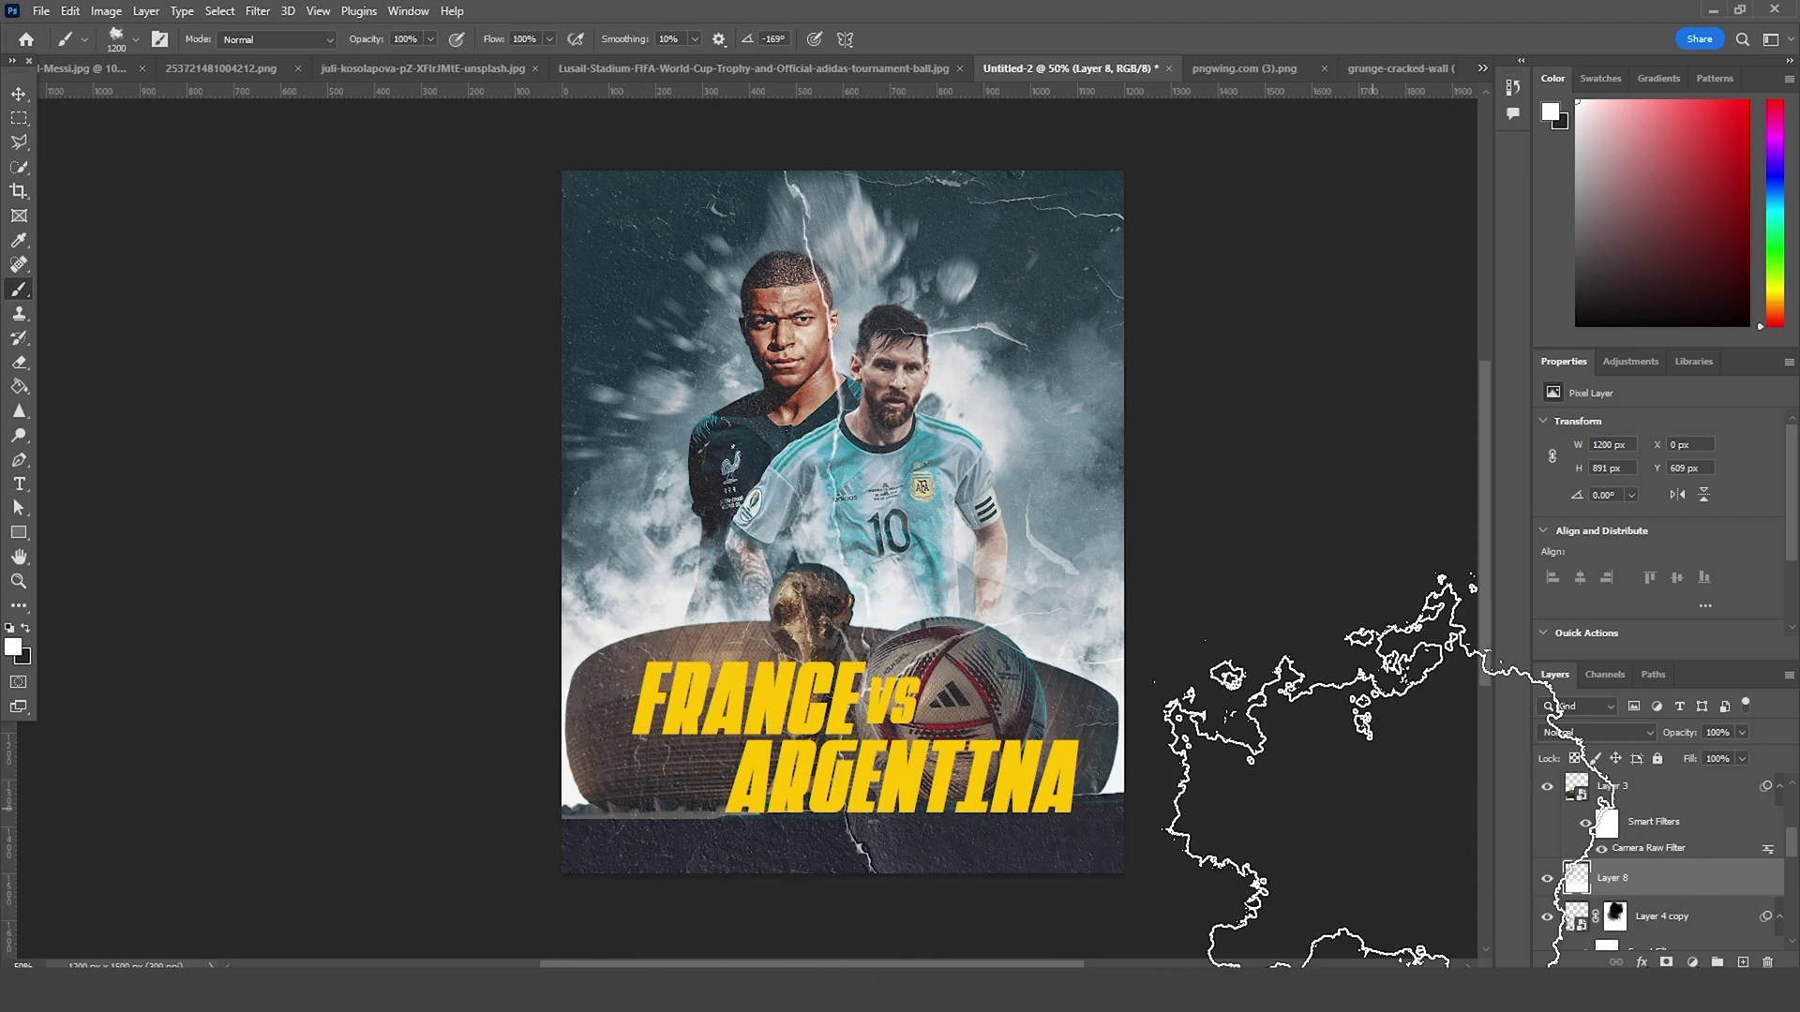
{"action": "key", "text": "ctrl+minus"}
{"action": "key", "text": "ctrl+plus"}
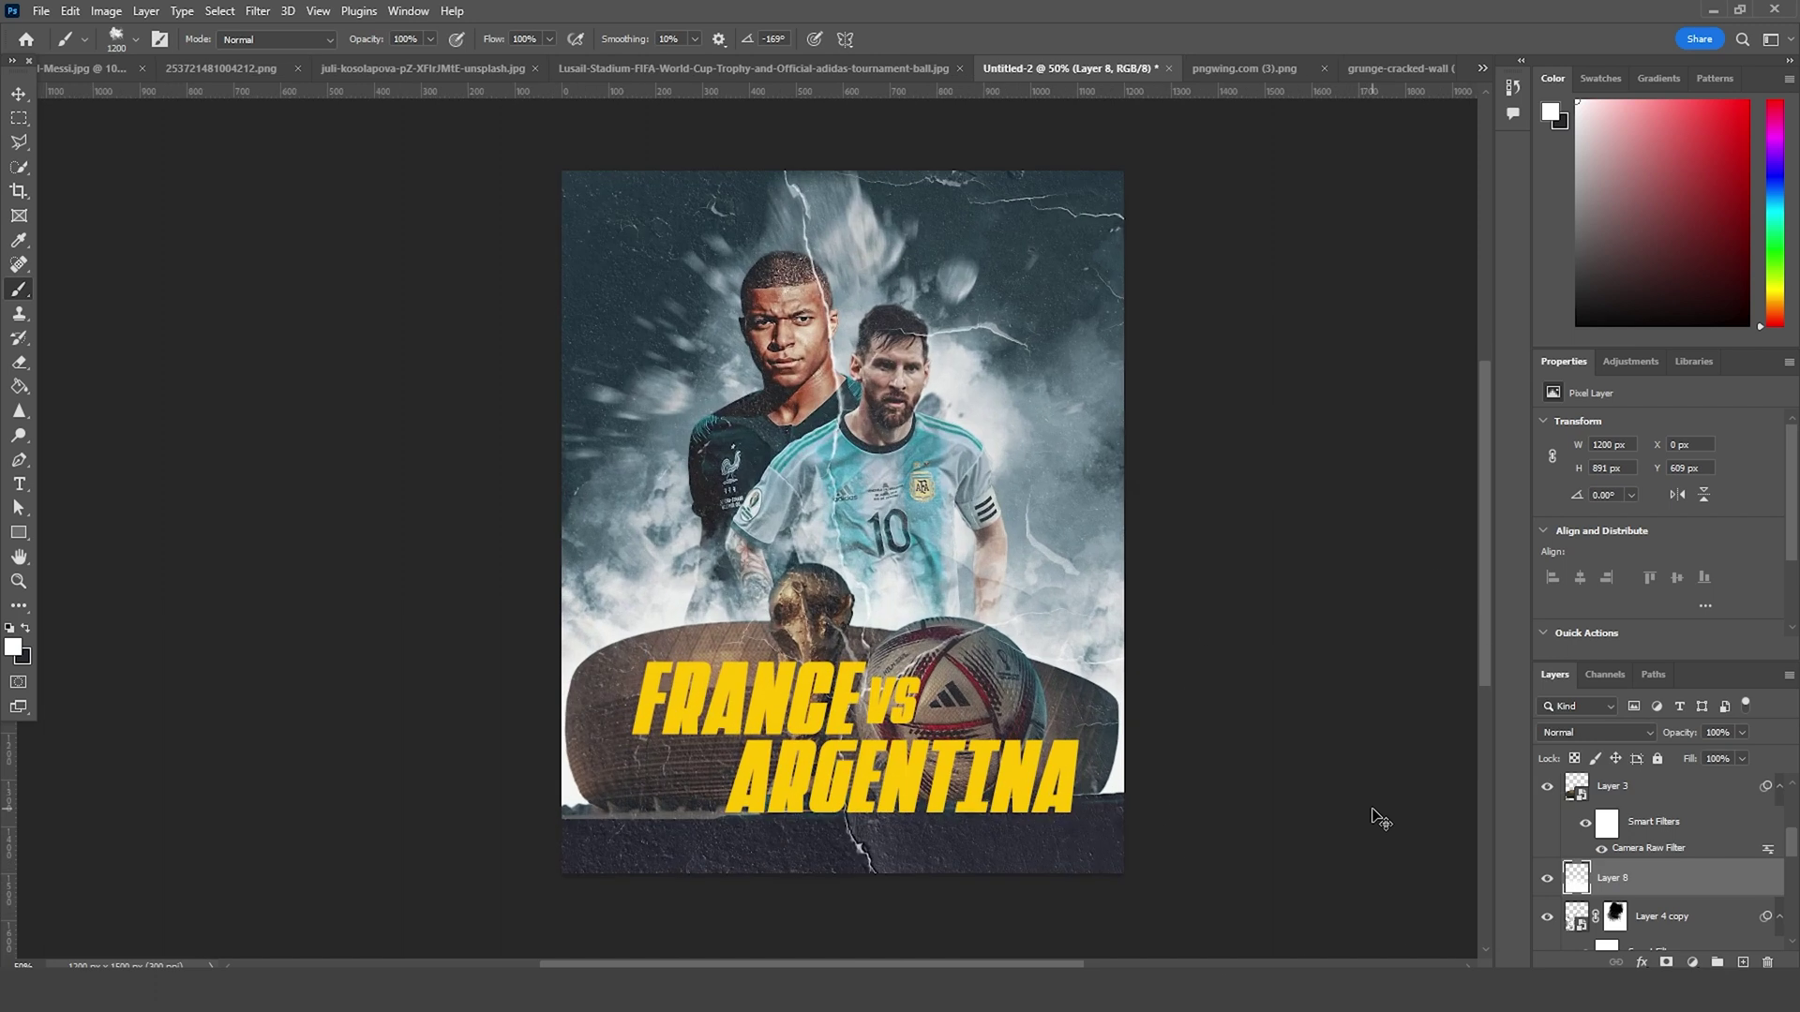
Step: Lower the opacity of the background smoke on Layer 5 to 12%
{"action": "key", "text": "v"}
{"action": "scroll", "coordinate": [1578, 853], "scroll_direction": "down", "scroll_amount": 5}
{"action": "left_click", "coordinate": [1578, 853]}
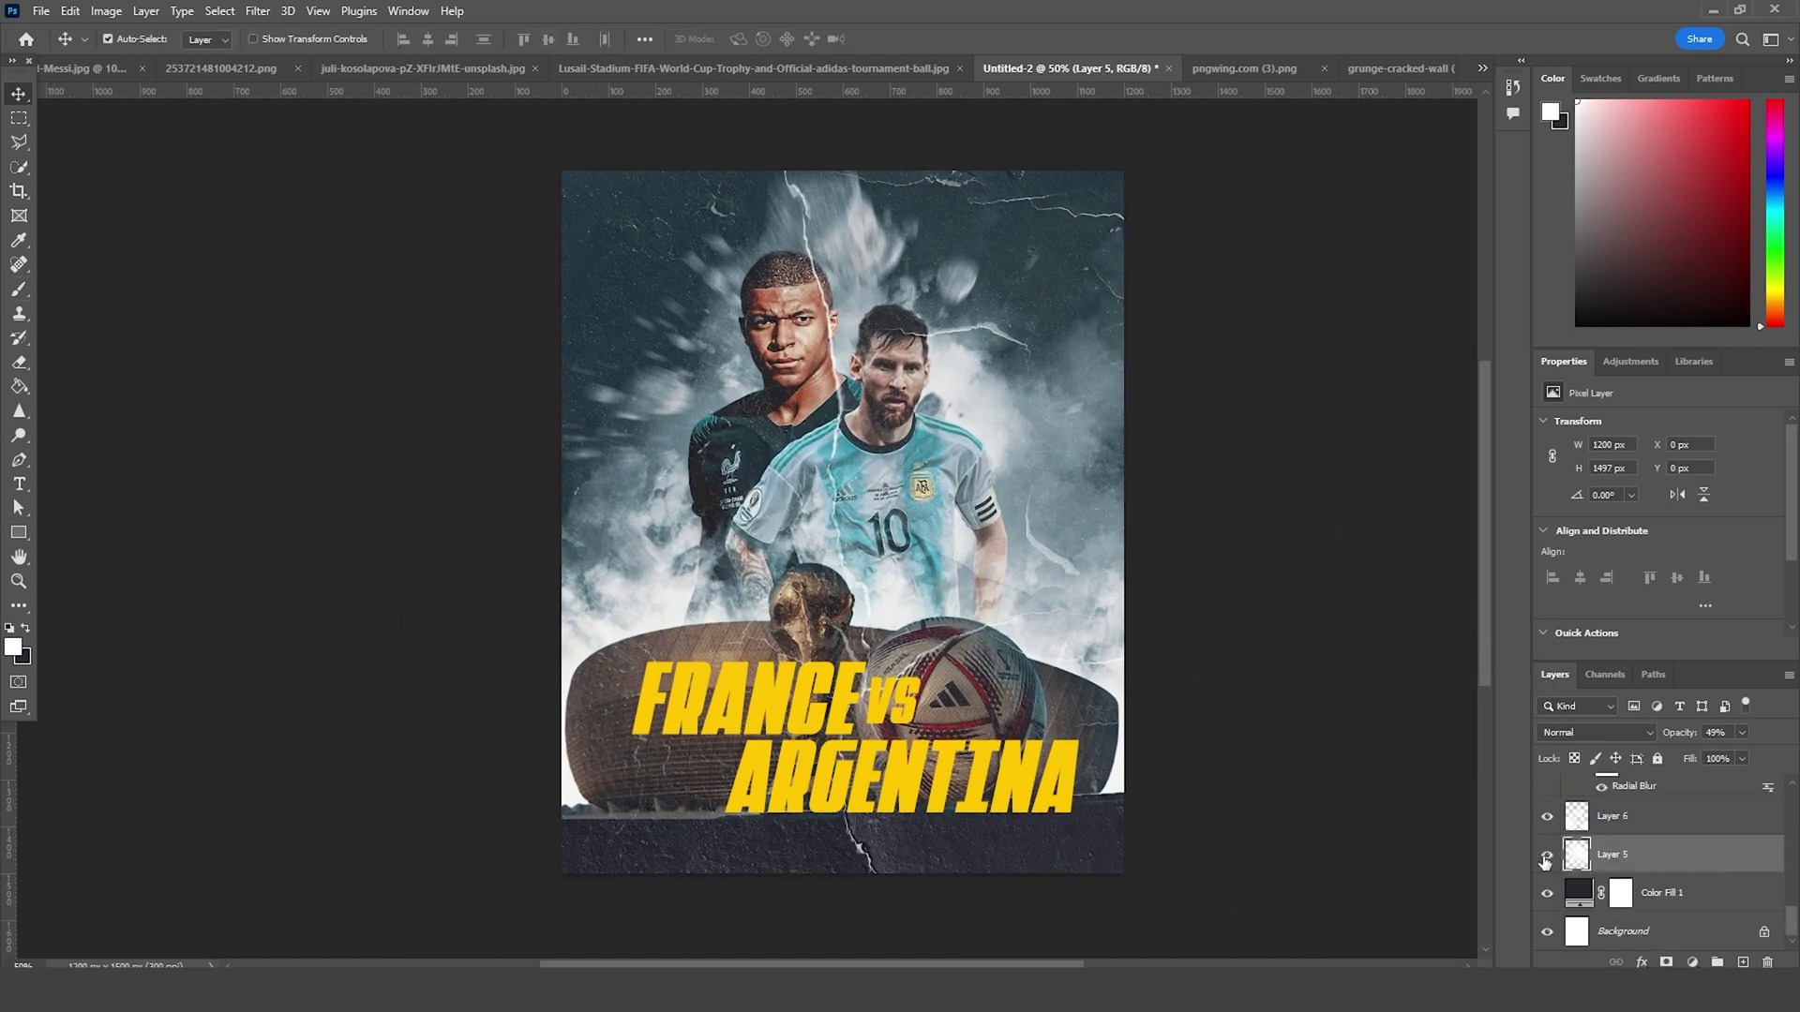
{"action": "left_click", "coordinate": [1547, 855]}
{"action": "left_click", "coordinate": [1546, 855]}
{"action": "left_click_drag", "start_coordinate": [1706, 764], "coordinate": [1711, 764]}
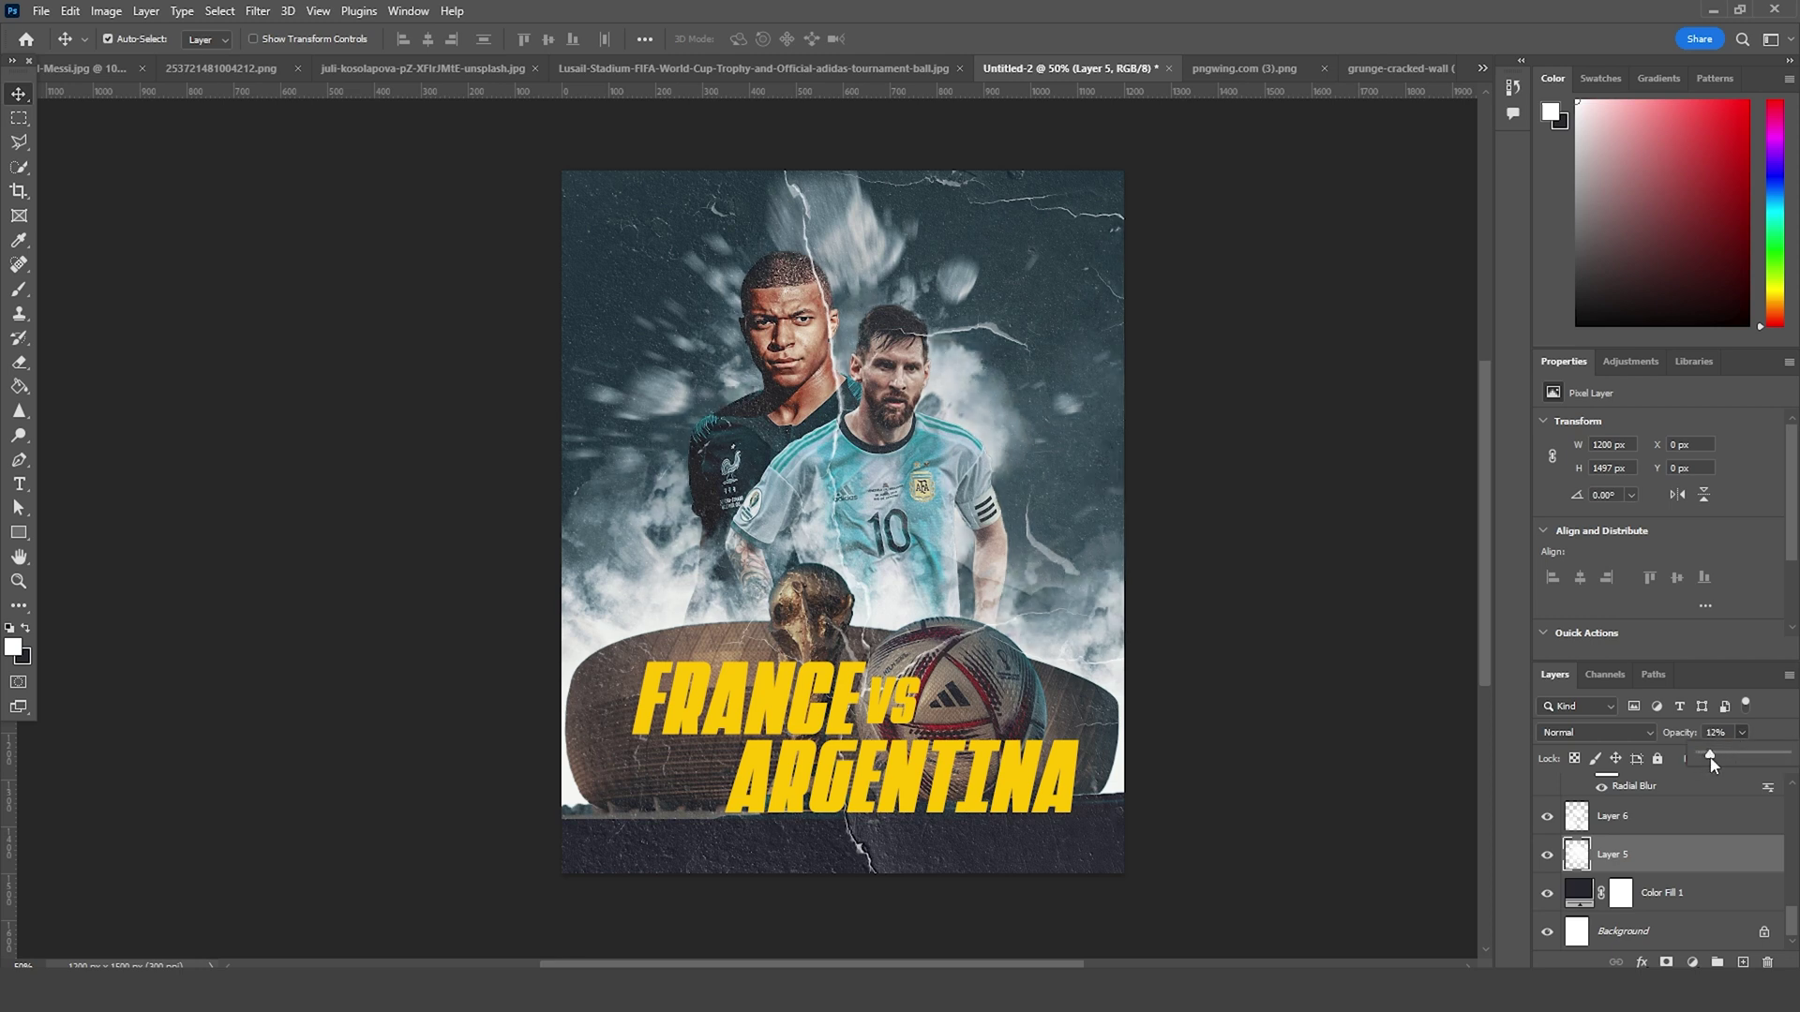
Step: Lower the opacity of the smoke on Layer 6 to 45%
{"action": "left_click", "coordinate": [1588, 820]}
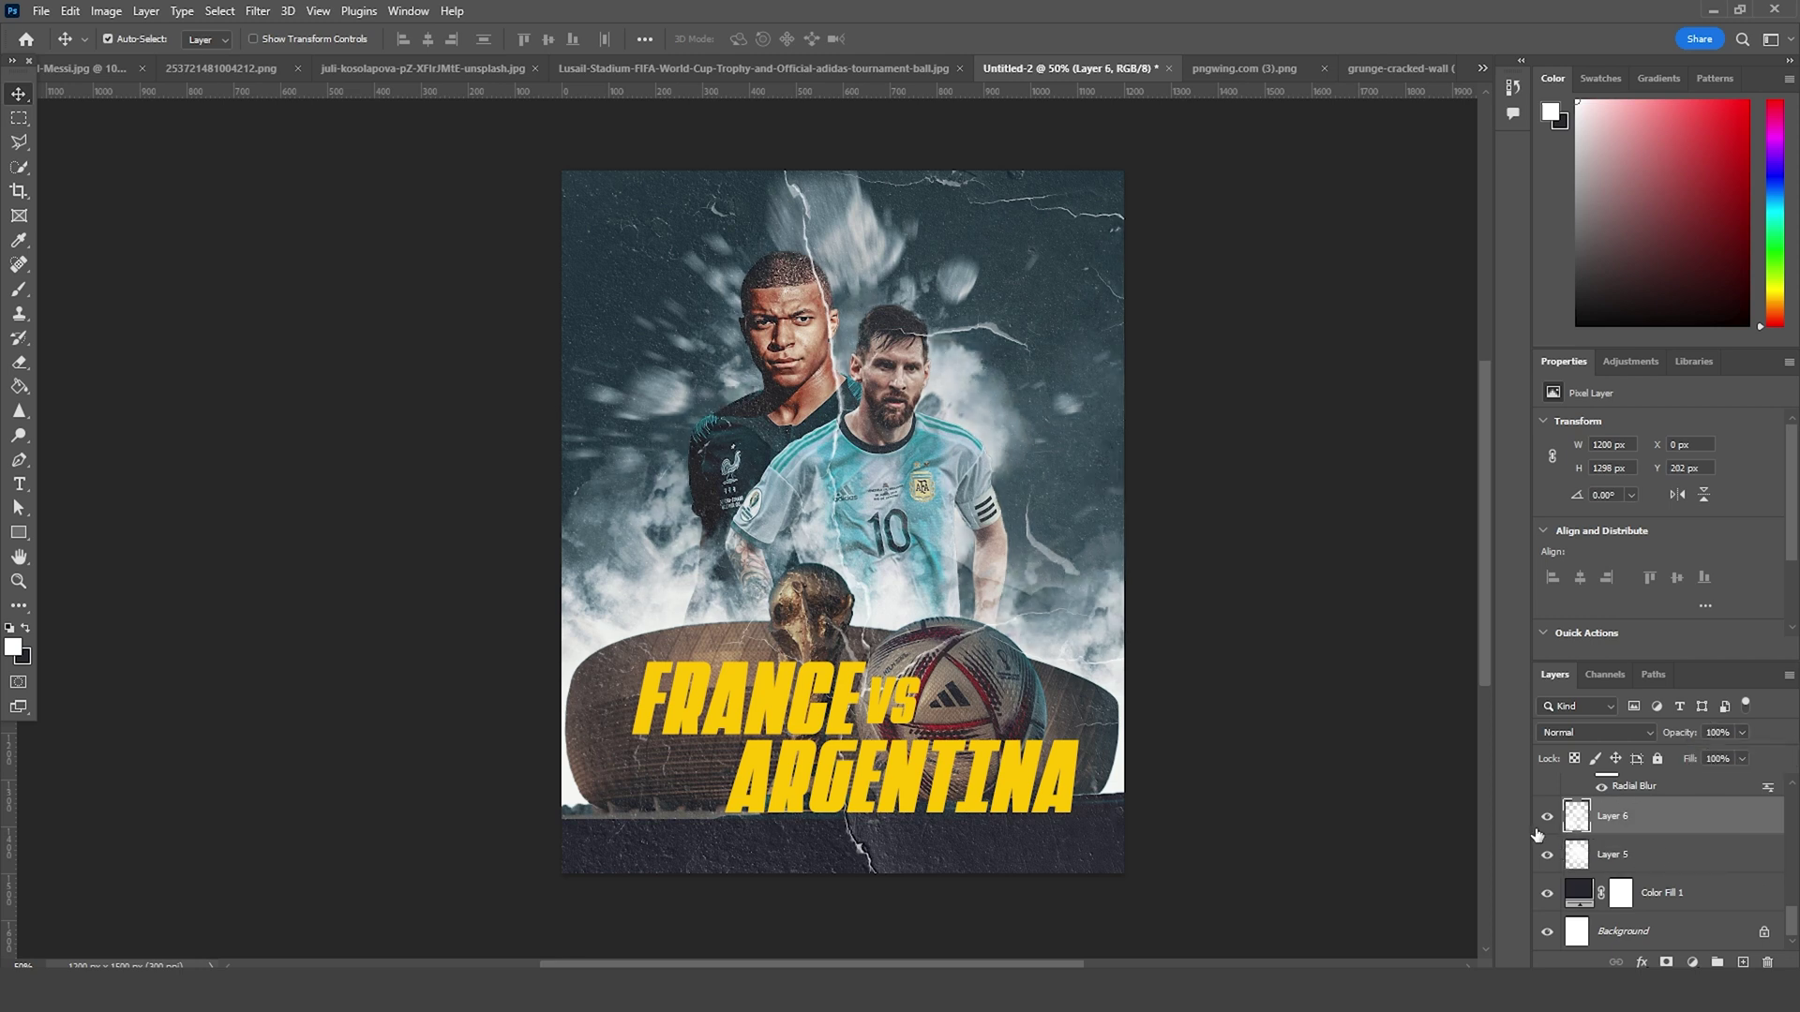
{"action": "left_click", "coordinate": [1548, 816]}
{"action": "left_click", "coordinate": [1548, 816]}
{"action": "left_click", "coordinate": [1743, 732]}
{"action": "left_click", "coordinate": [1691, 759]}
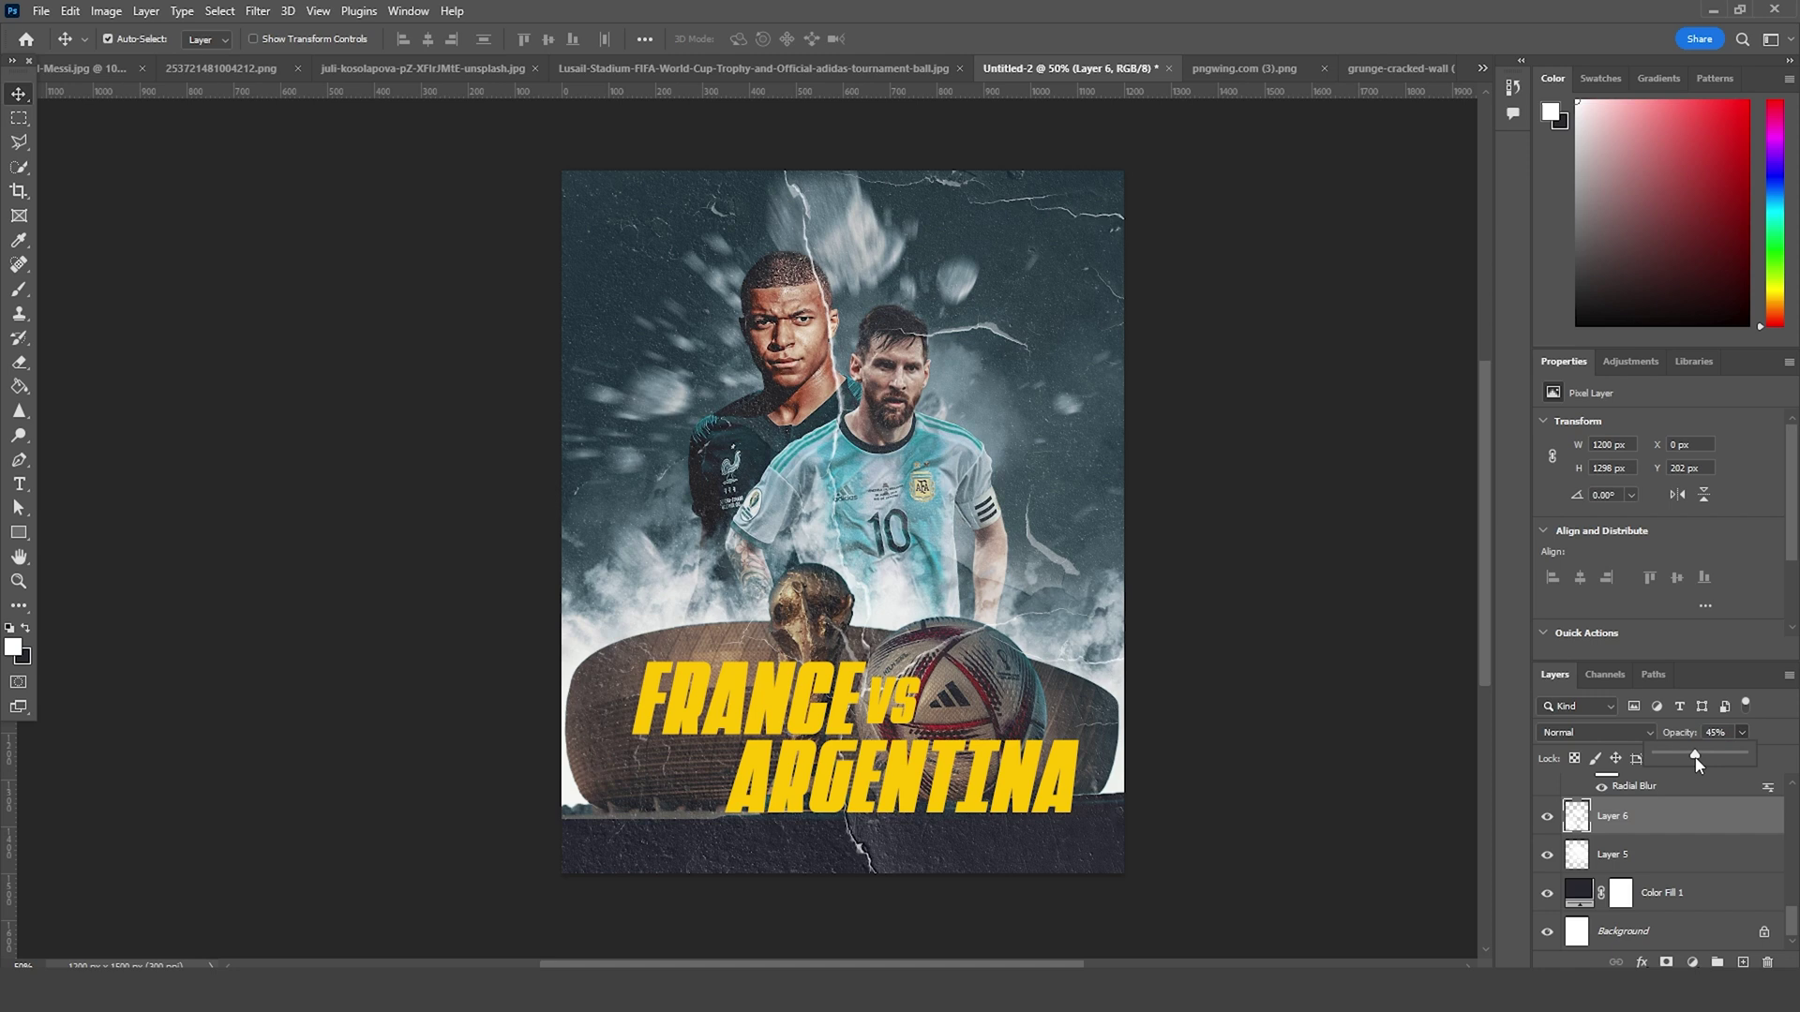
Step: Reduce the Radial Blur amount on the rocks in Layer 4, keeping the Zoom method and Best quality
{"action": "scroll", "coordinate": [1641, 901], "scroll_direction": "up", "scroll_amount": 3}
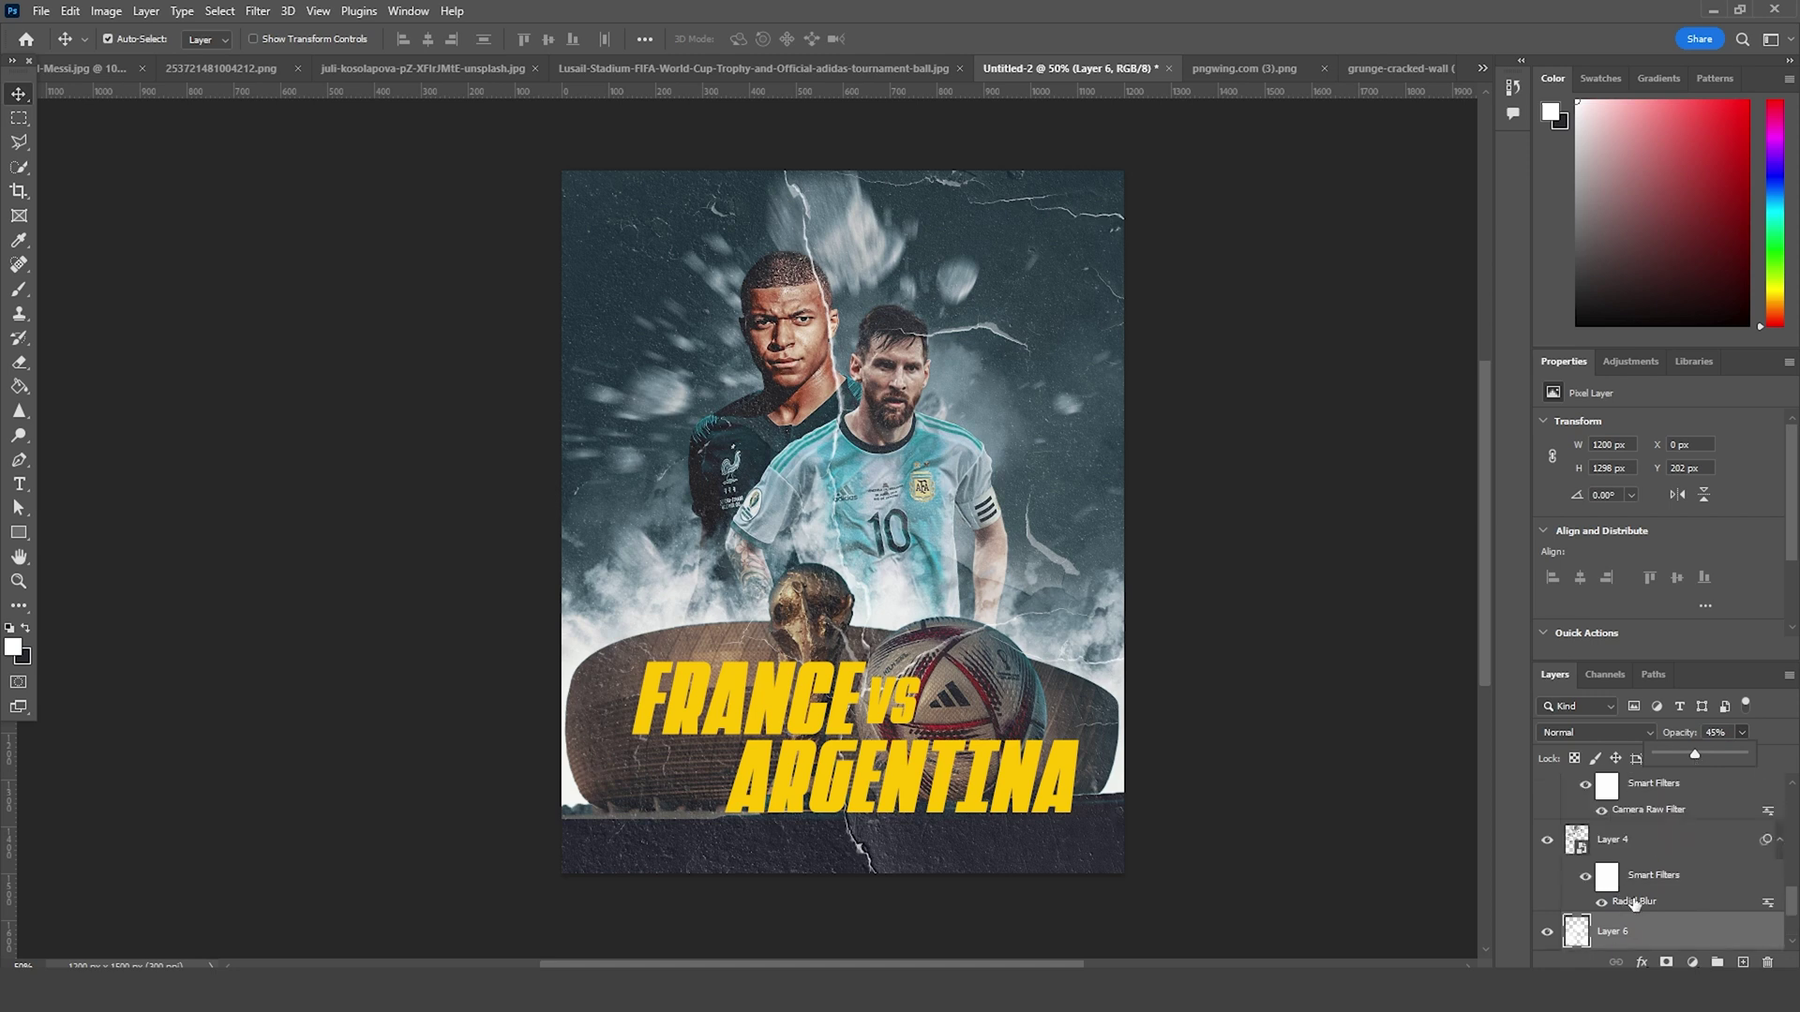
{"action": "double_click", "coordinate": [1616, 900]}
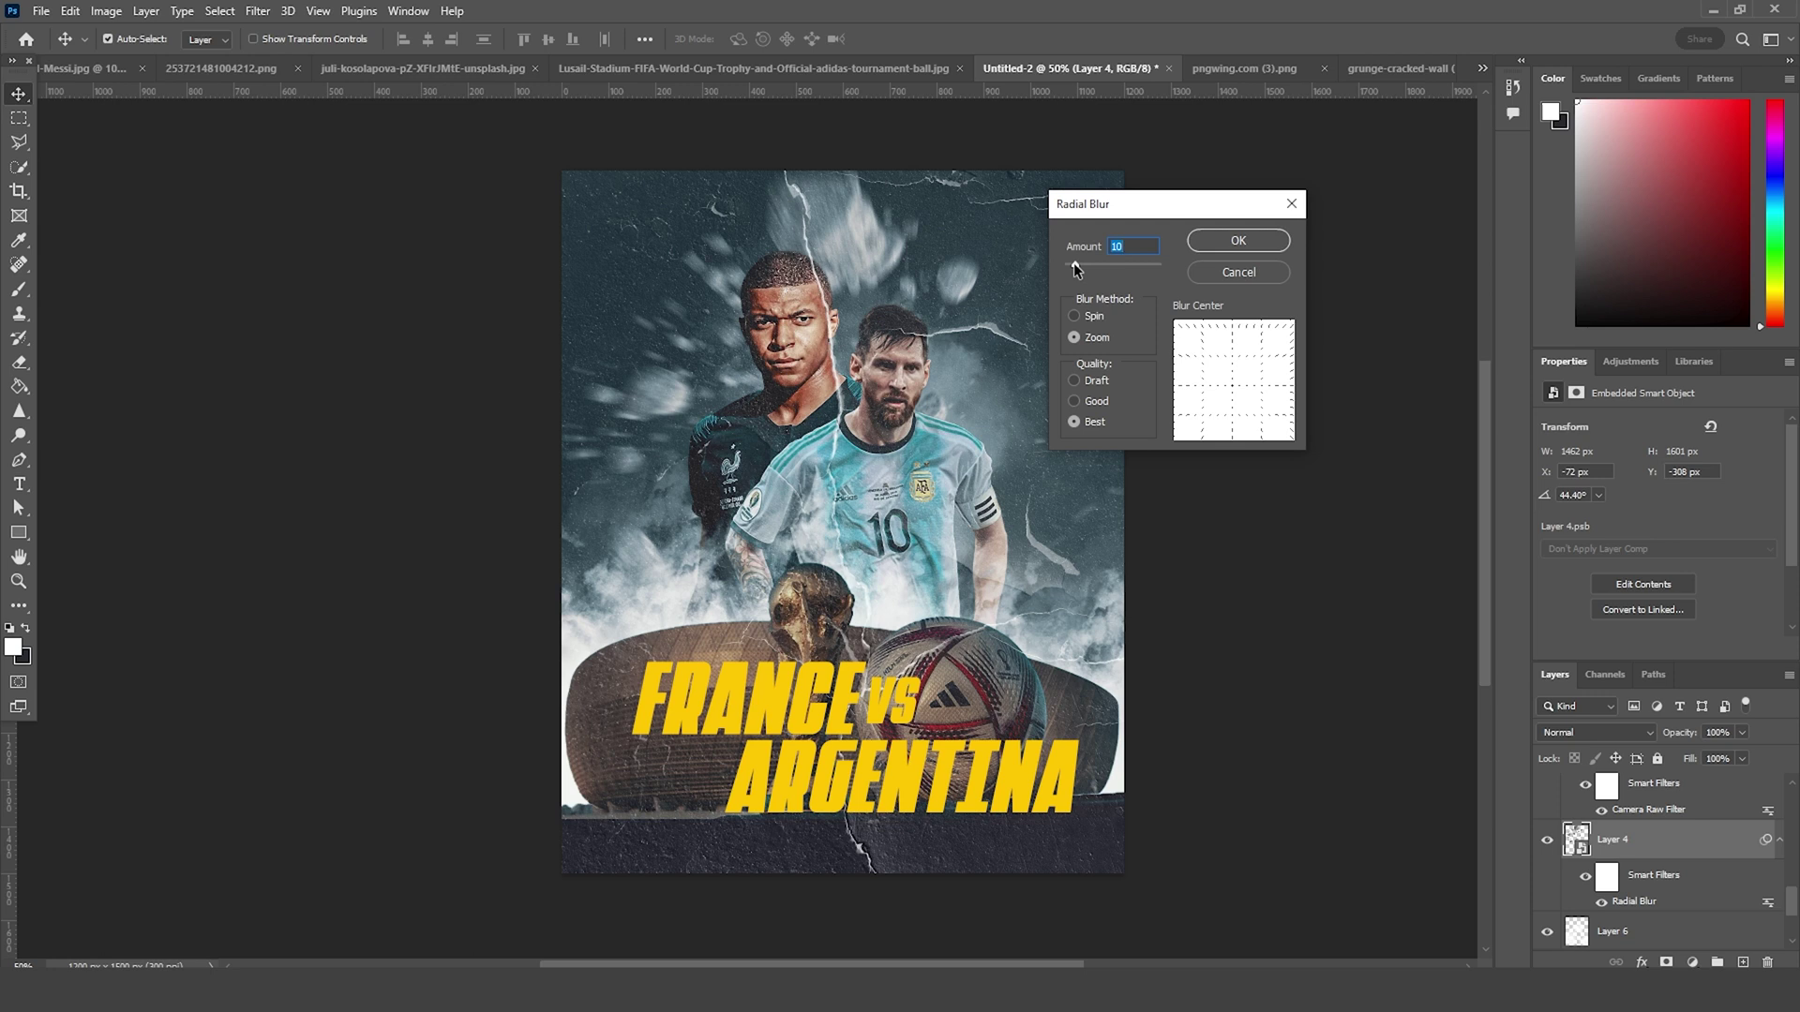
{"action": "left_click_drag", "start_coordinate": [1075, 269], "coordinate": [1072, 270]}
{"action": "left_click", "coordinate": [1263, 242]}
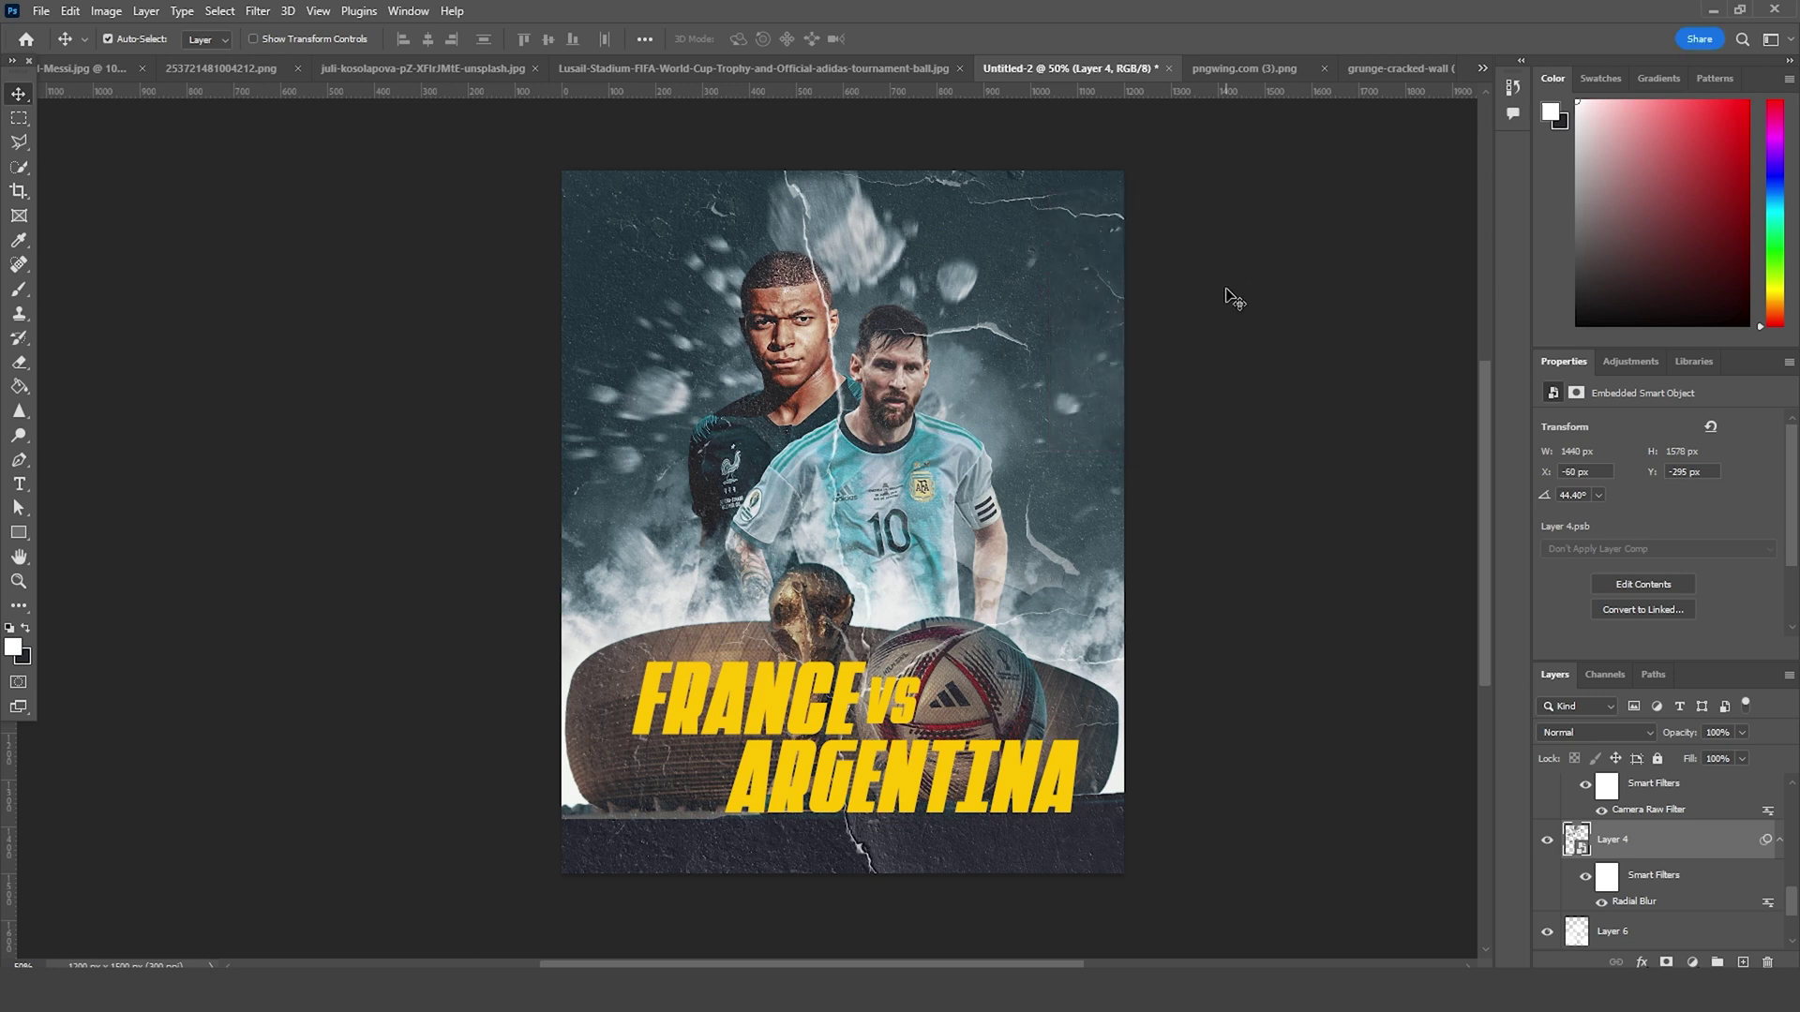
Step: Rotate the Layer 4 rocks to about 58.2° and move them lower behind the players
{"action": "key", "text": "ctrl"}
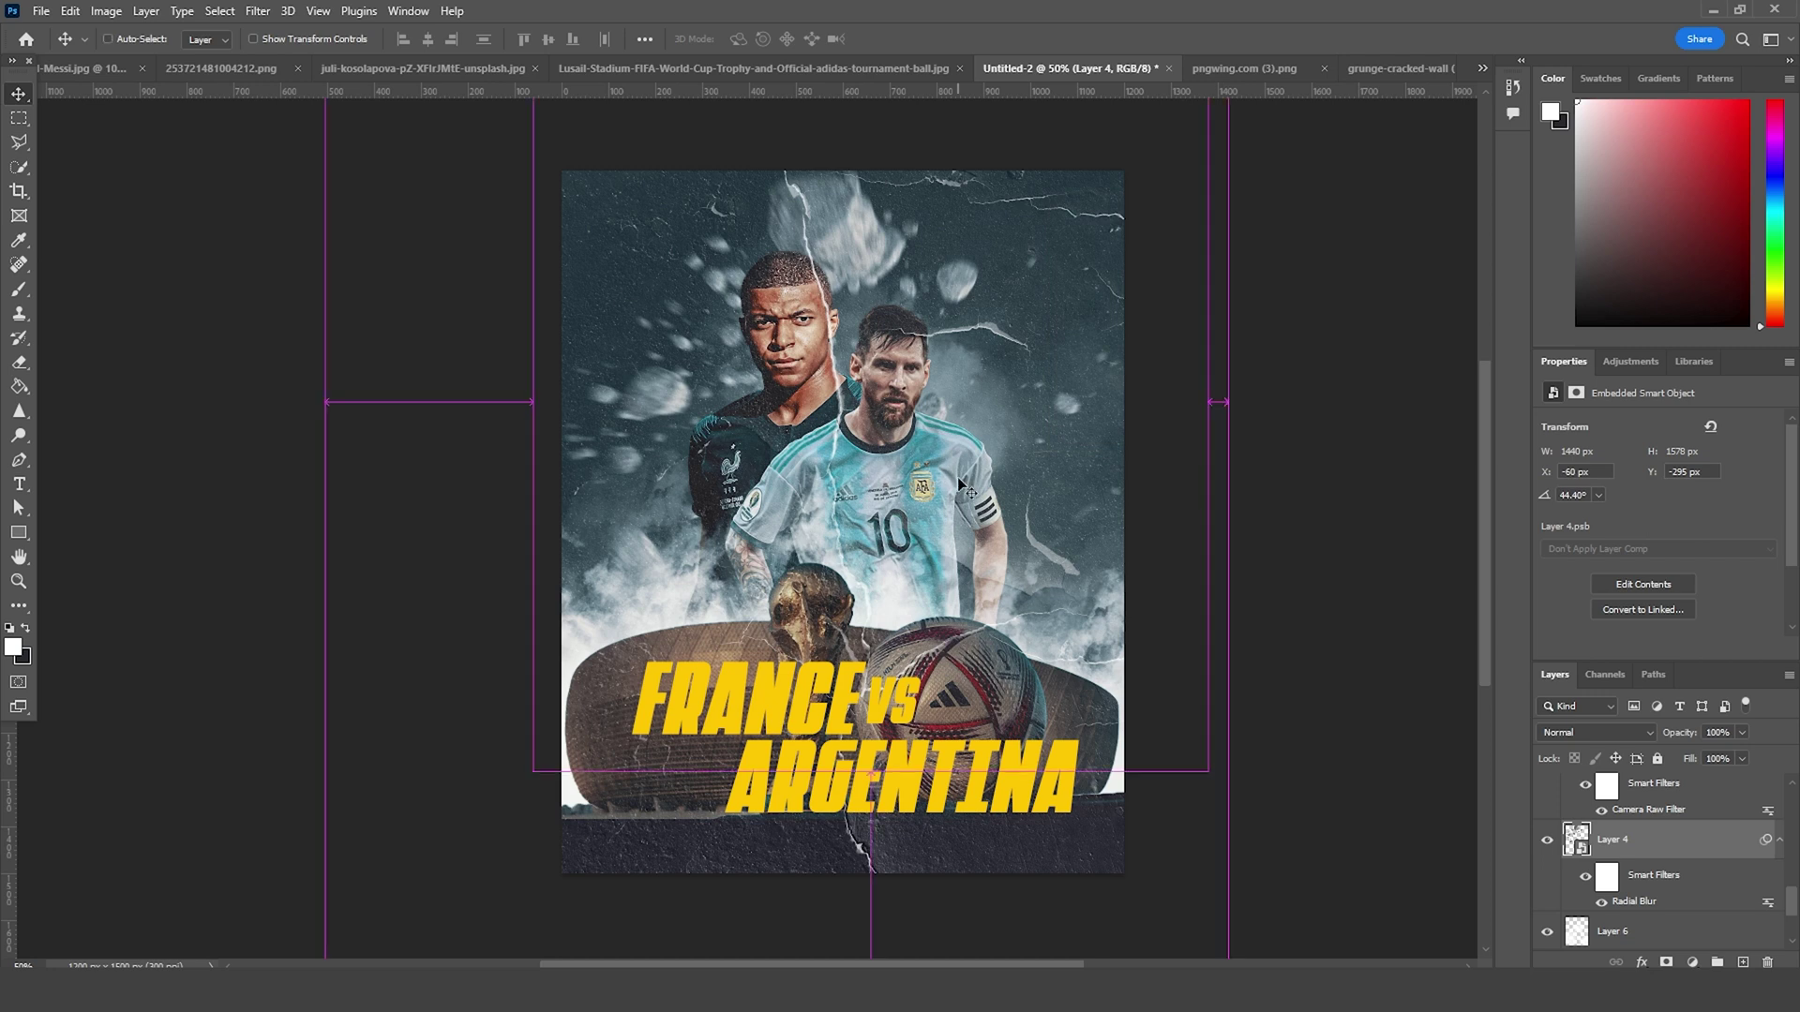
{"action": "key", "text": "ctrl+t"}
{"action": "left_click", "coordinate": [969, 390]}
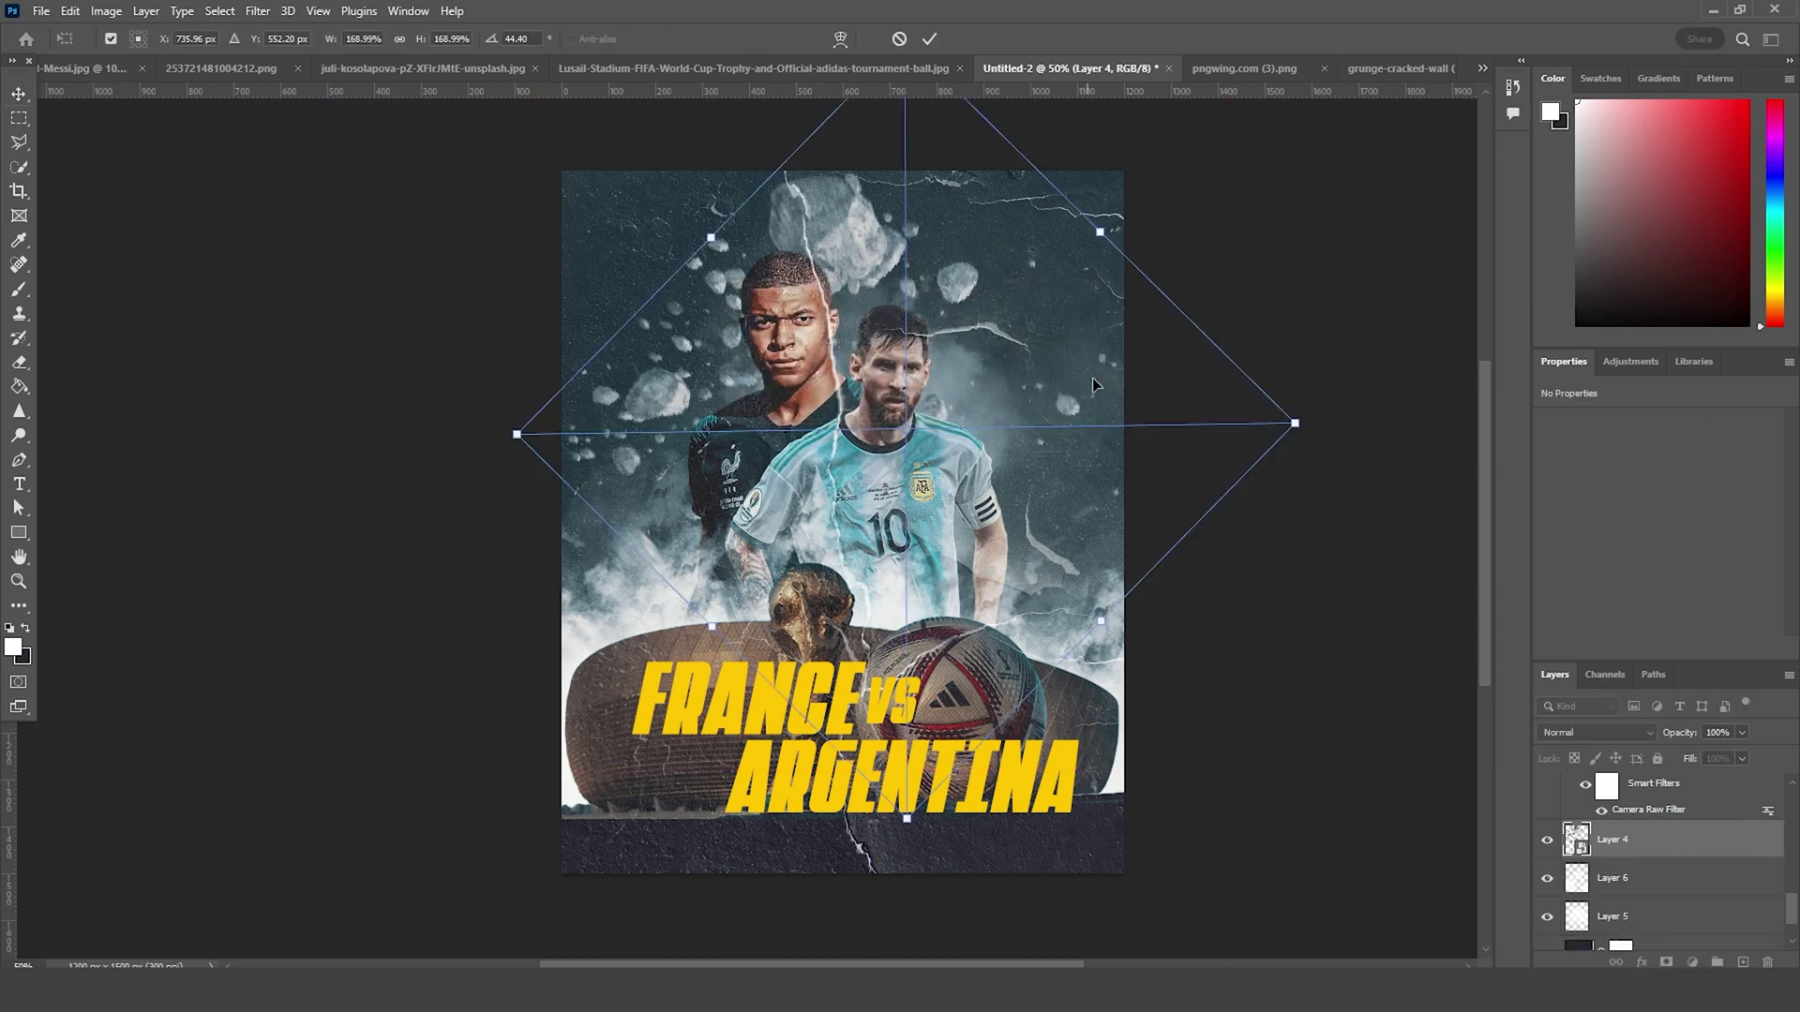
{"action": "left_click_drag", "start_coordinate": [1270, 304], "coordinate": [1327, 386]}
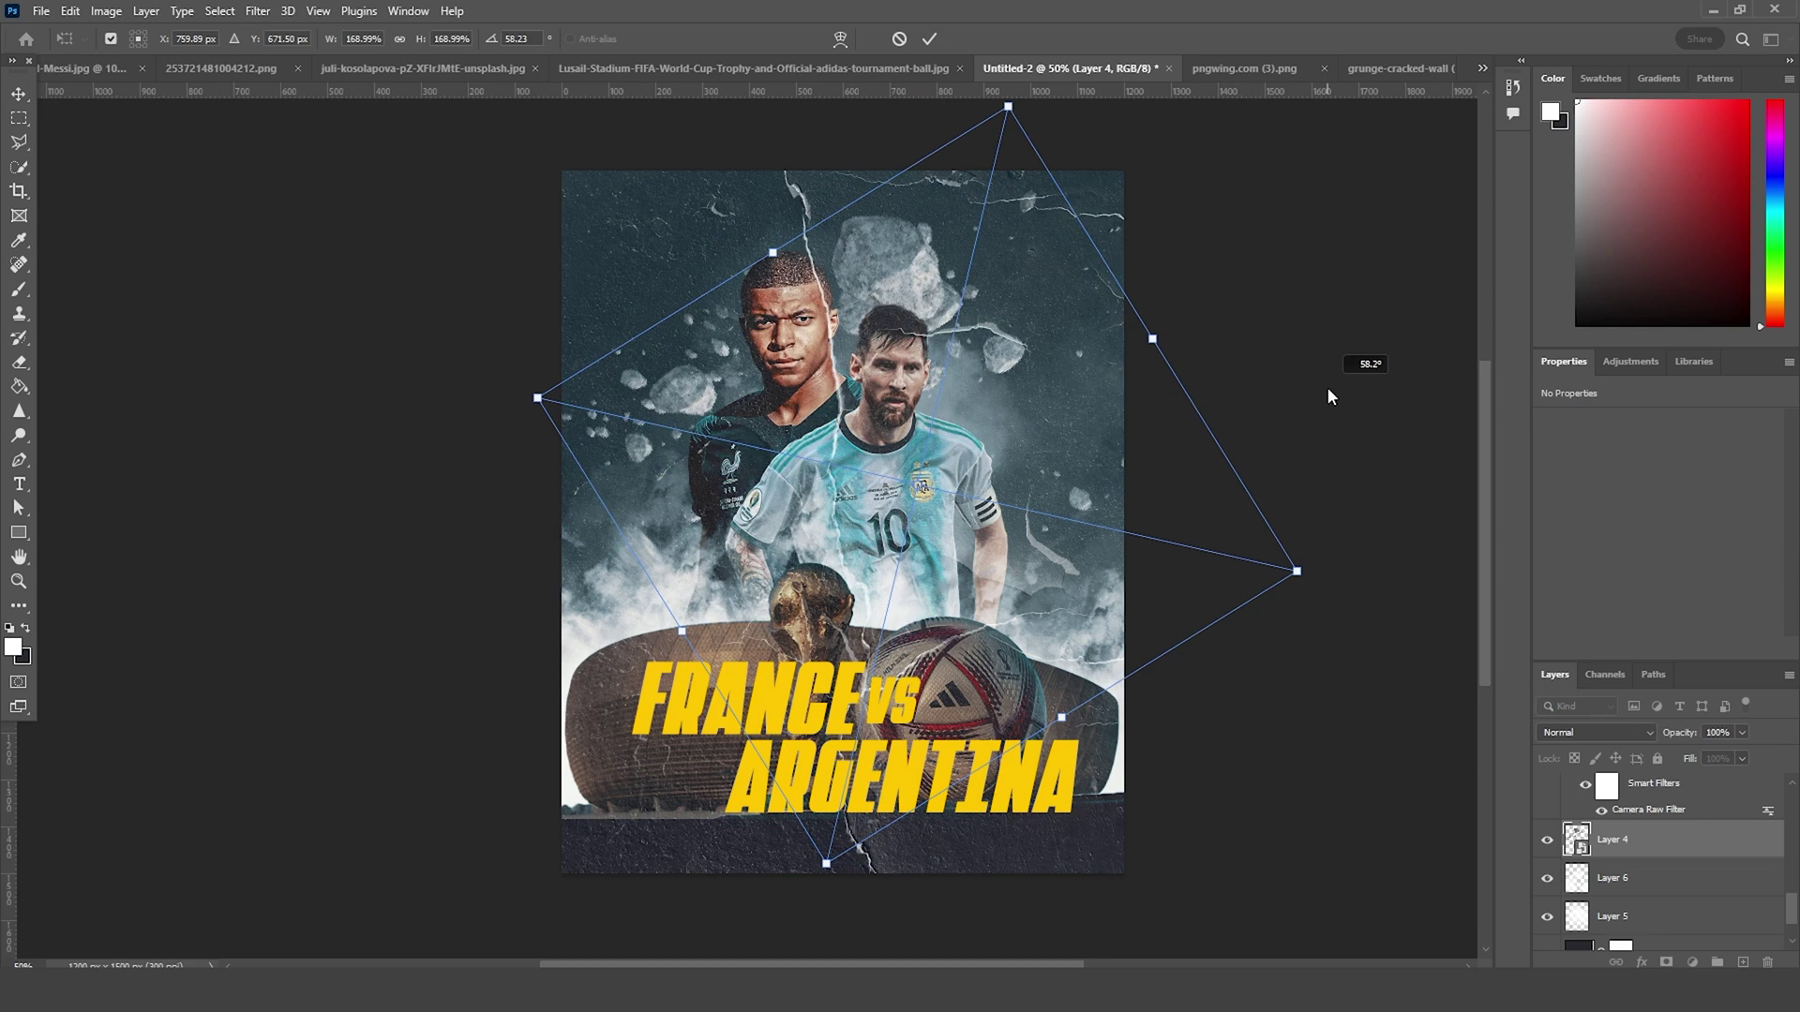
{"action": "key", "text": "Return"}
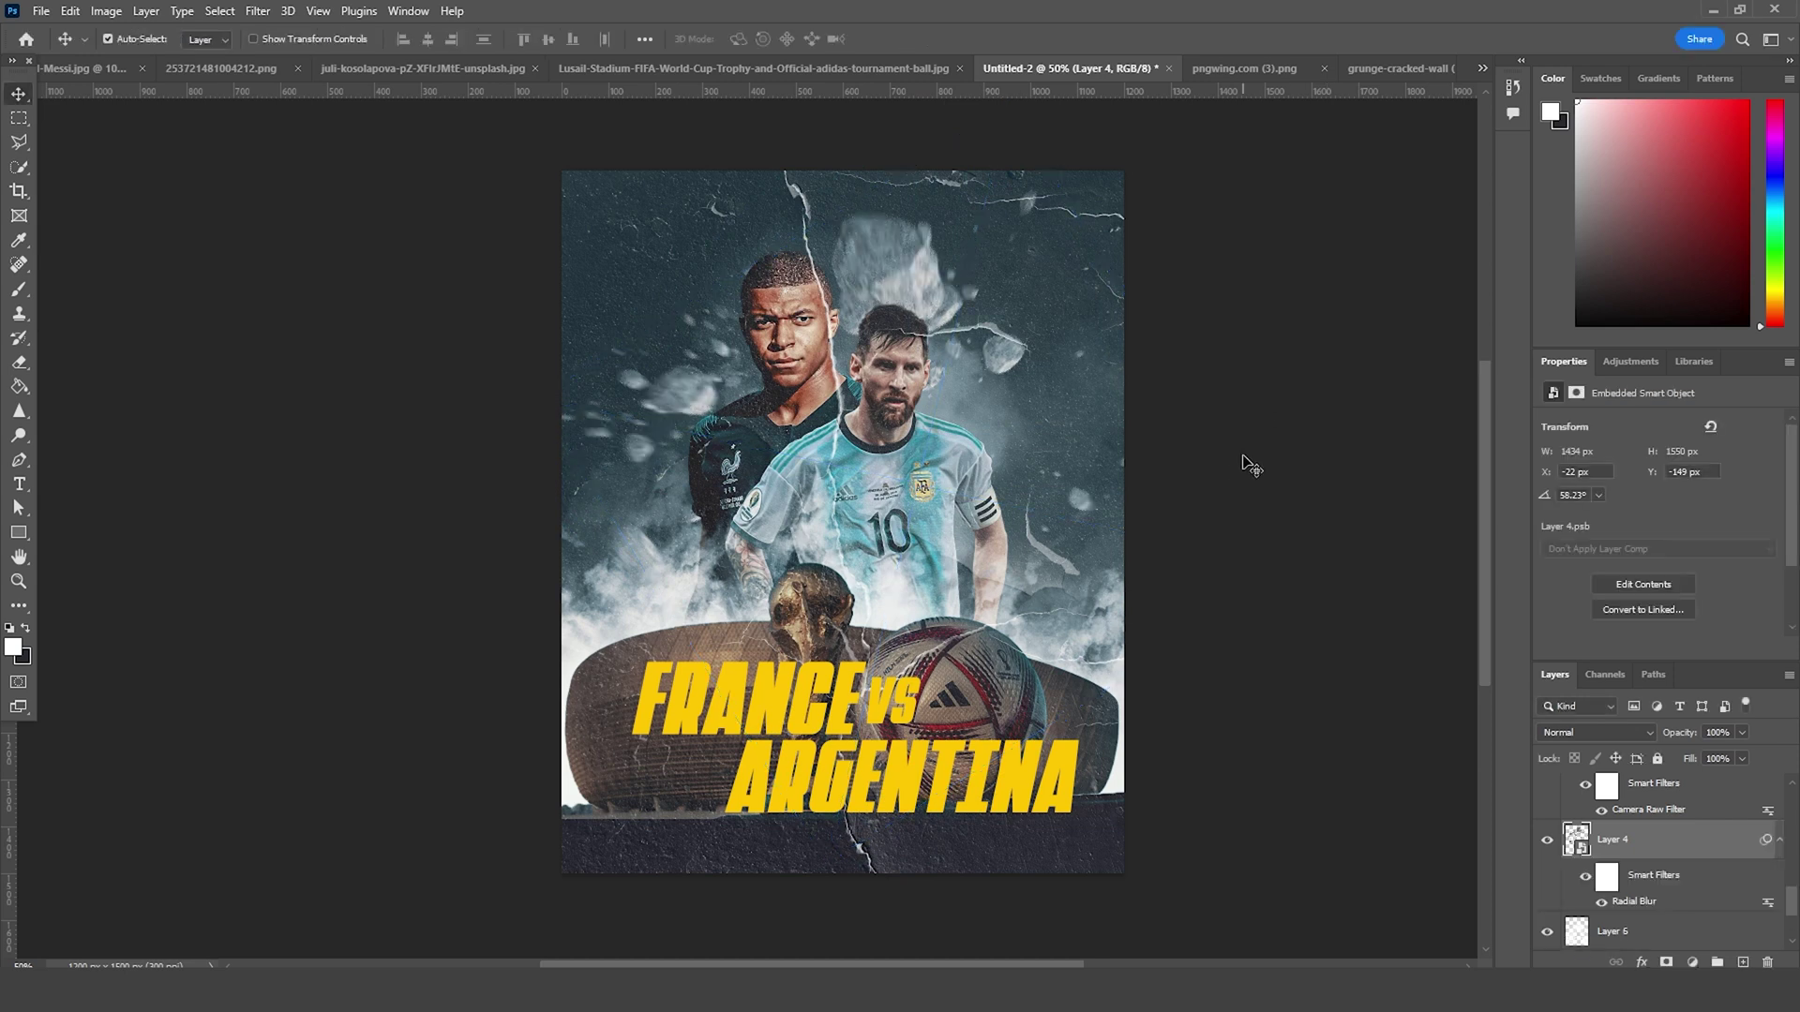
Step: Bring the barbed wire image into the poster, placed across the stadium beneath the text layers, and convert it to a smart object
{"action": "key", "text": "ctrl+Tab"}
{"action": "left_click_drag", "start_coordinate": [1274, 532], "coordinate": [987, 750]}
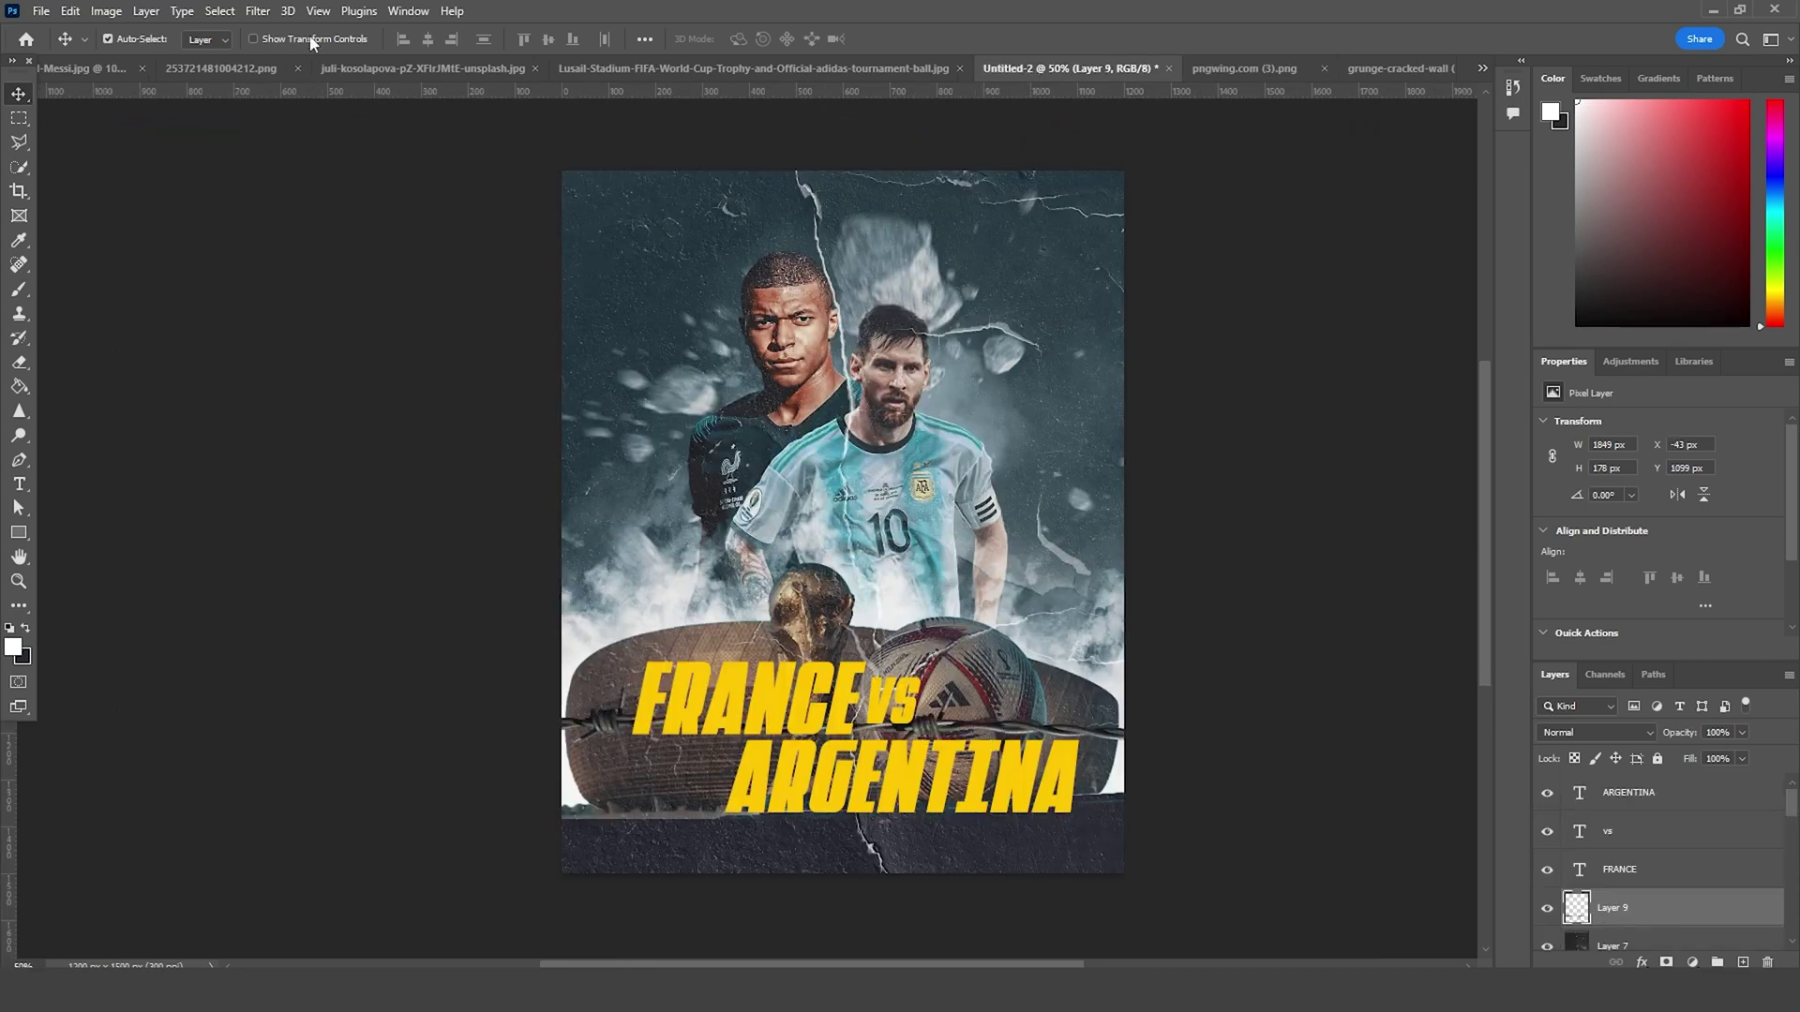
{"action": "left_click", "coordinate": [257, 11]}
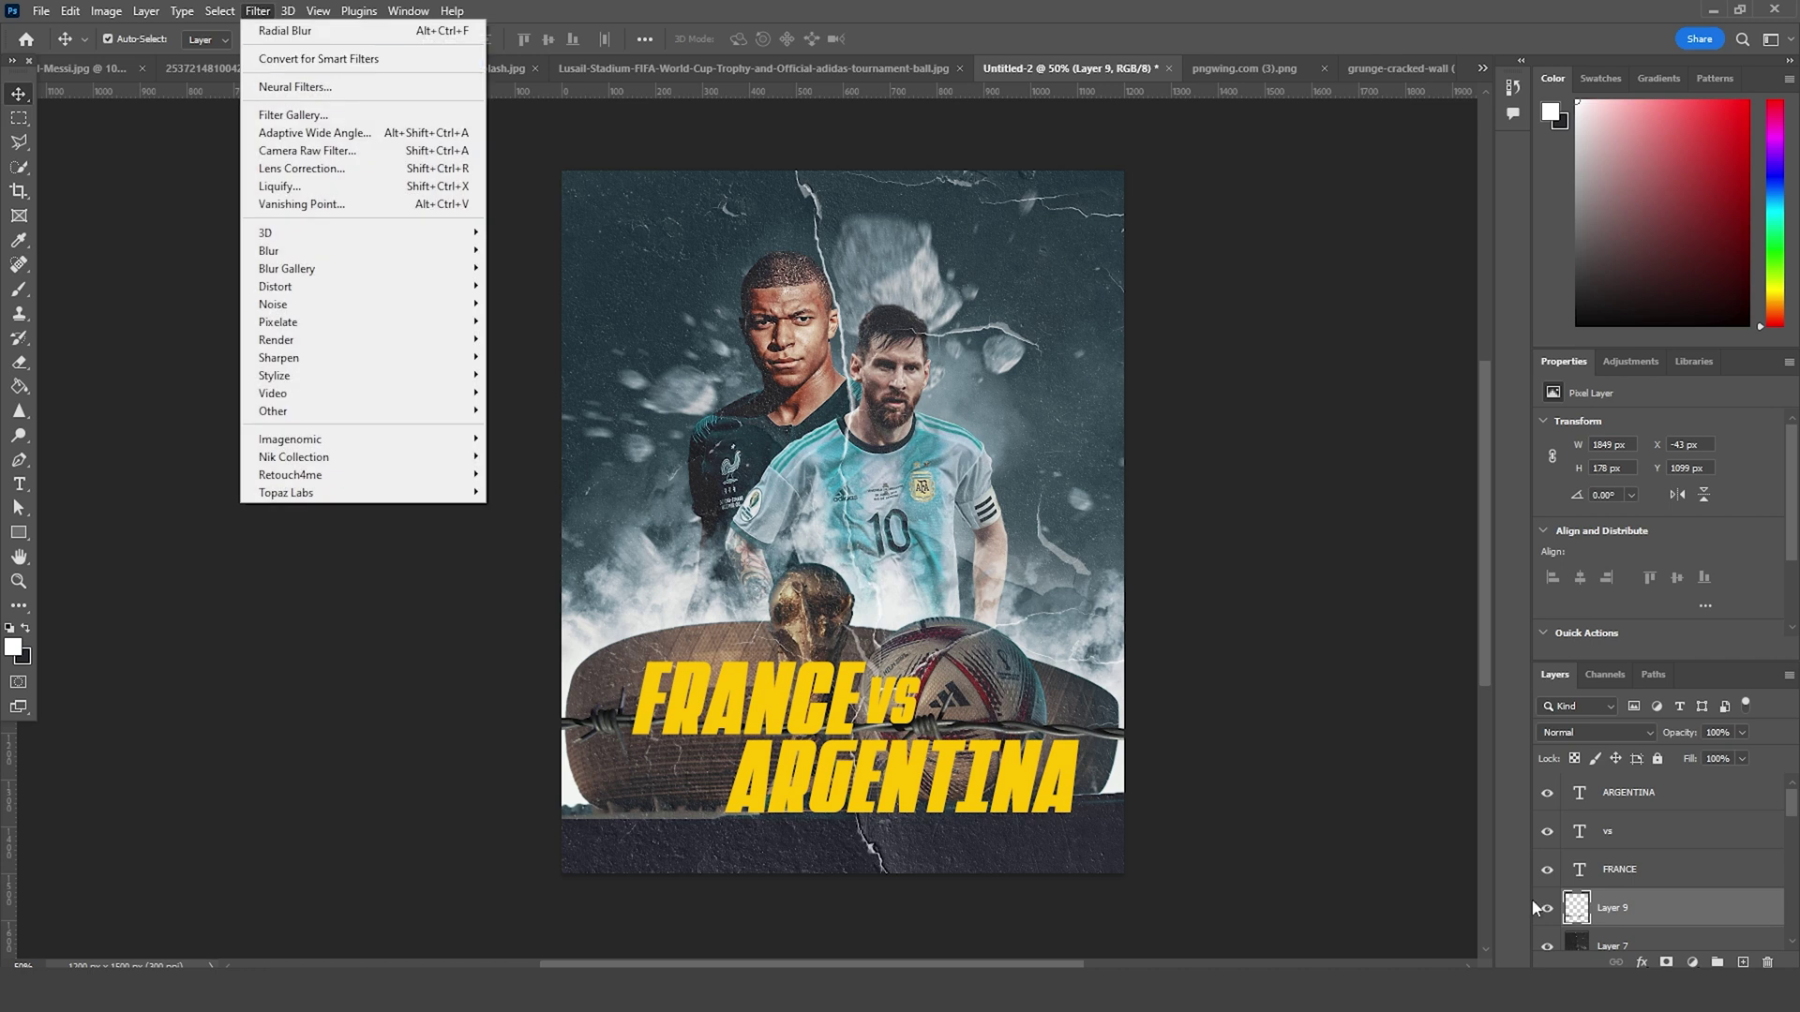
{"action": "right_click", "coordinate": [1675, 909]}
{"action": "left_click", "coordinate": [1631, 374]}
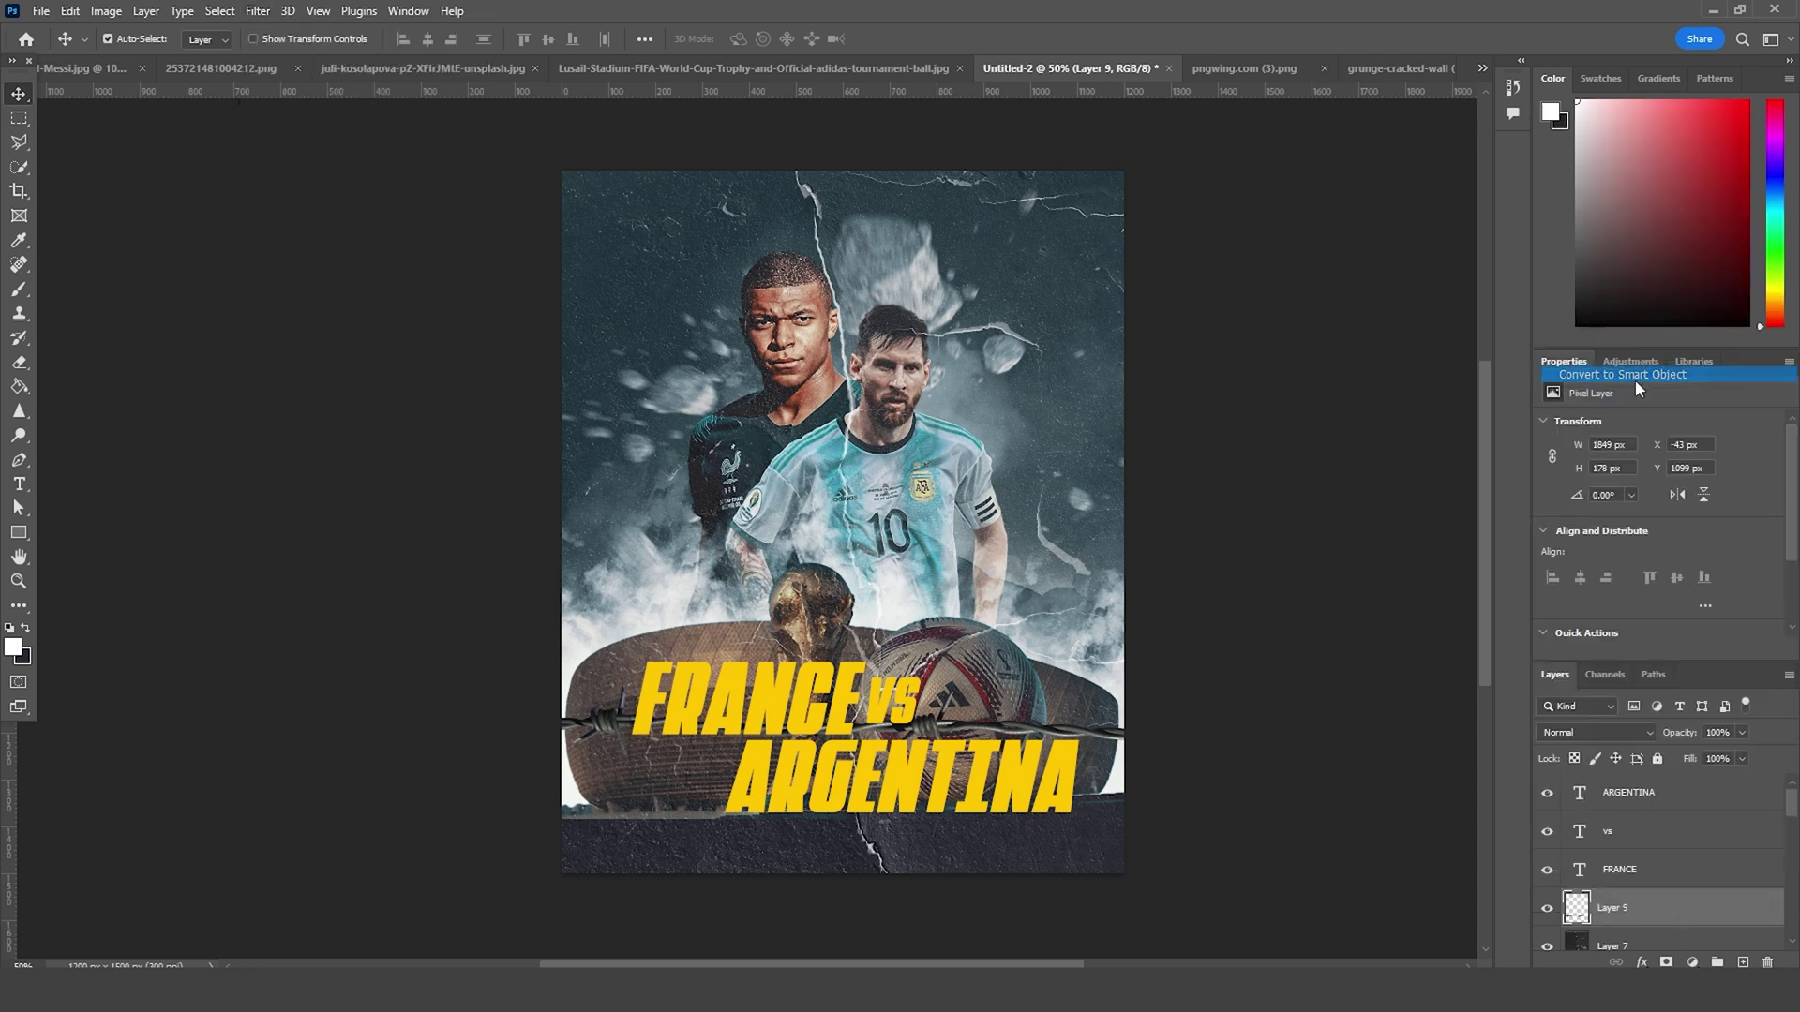
Step: Apply a Gaussian Blur with a 3.7 px radius to the barbed wire
{"action": "left_click", "coordinate": [257, 11]}
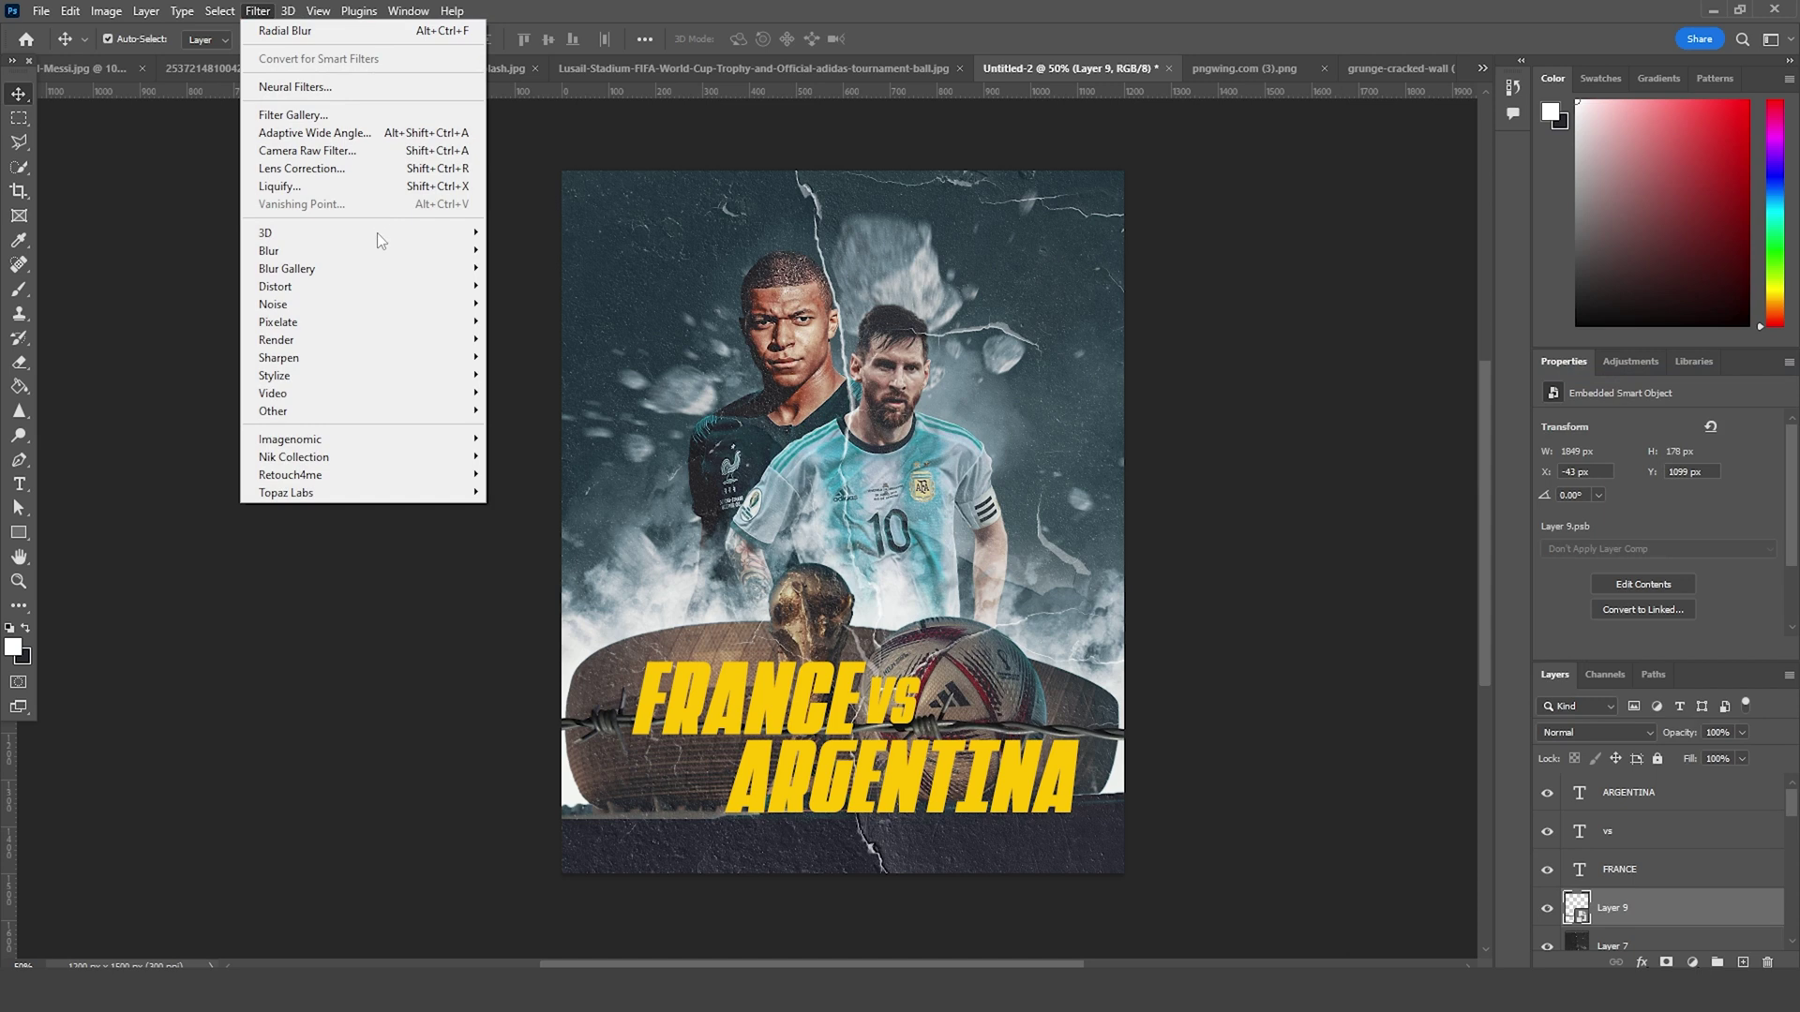
{"action": "mouse_move", "coordinate": [323, 252]}
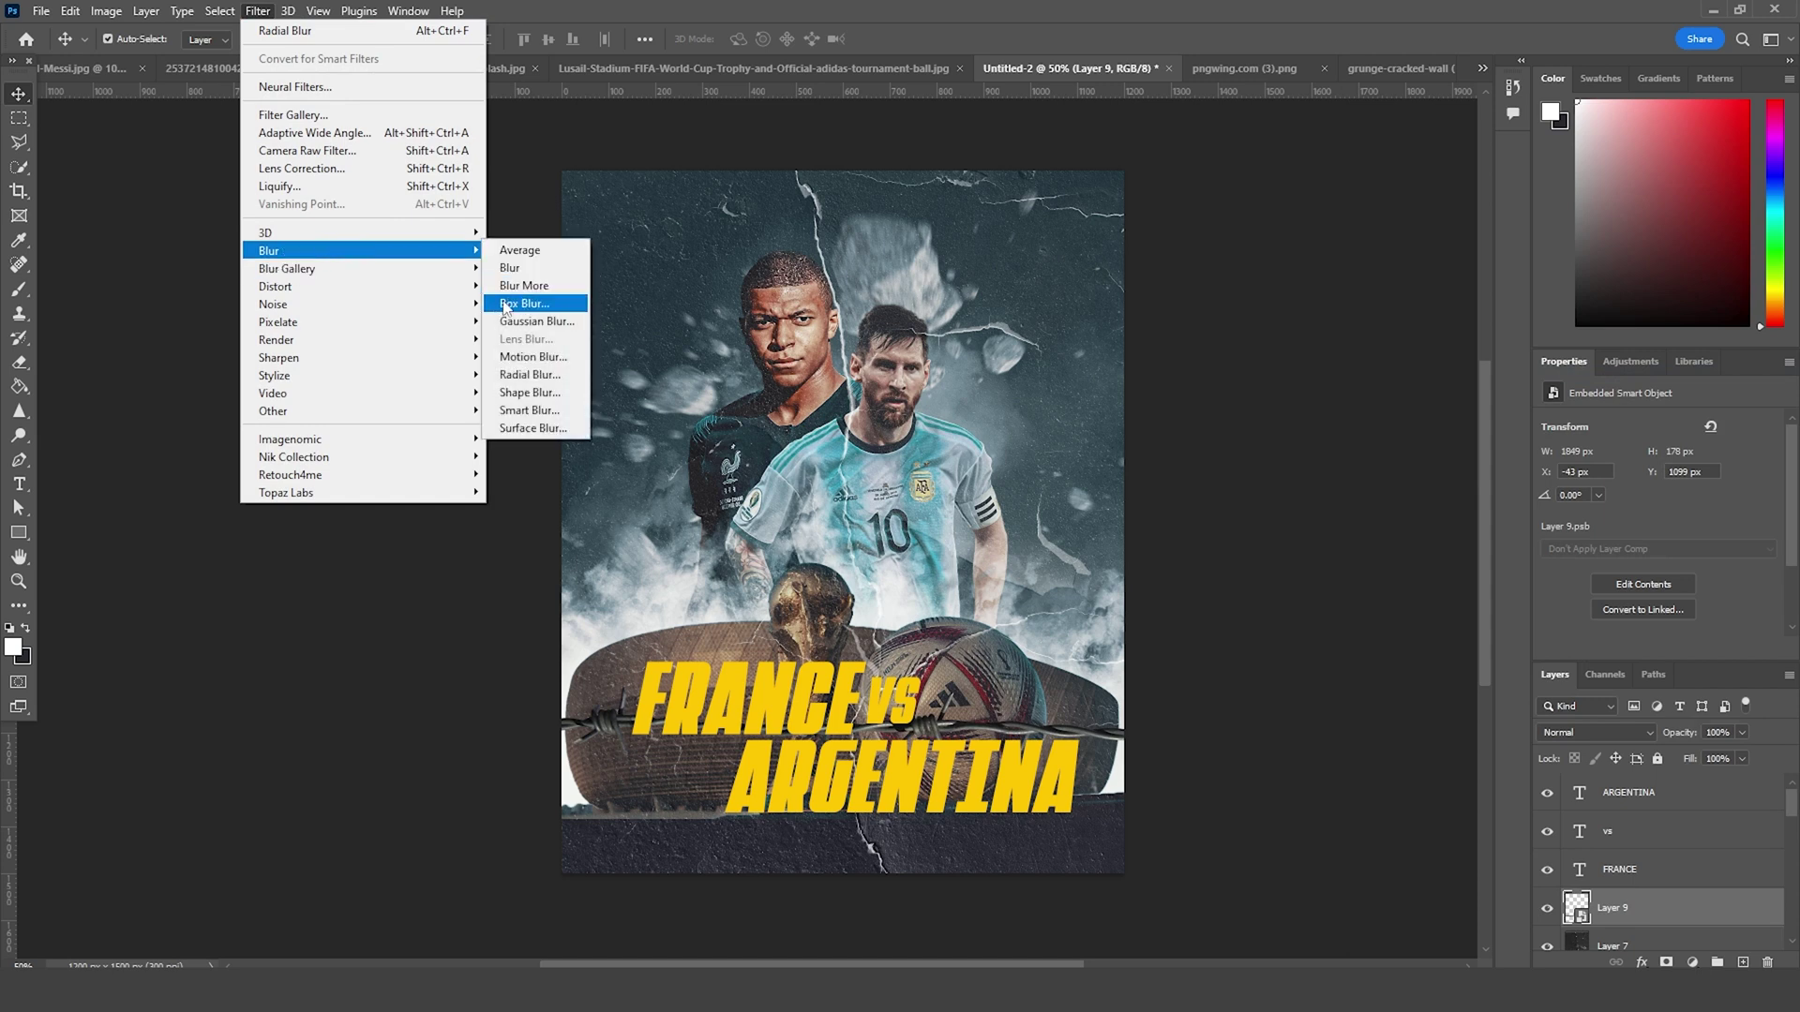
{"action": "left_click", "coordinate": [525, 321]}
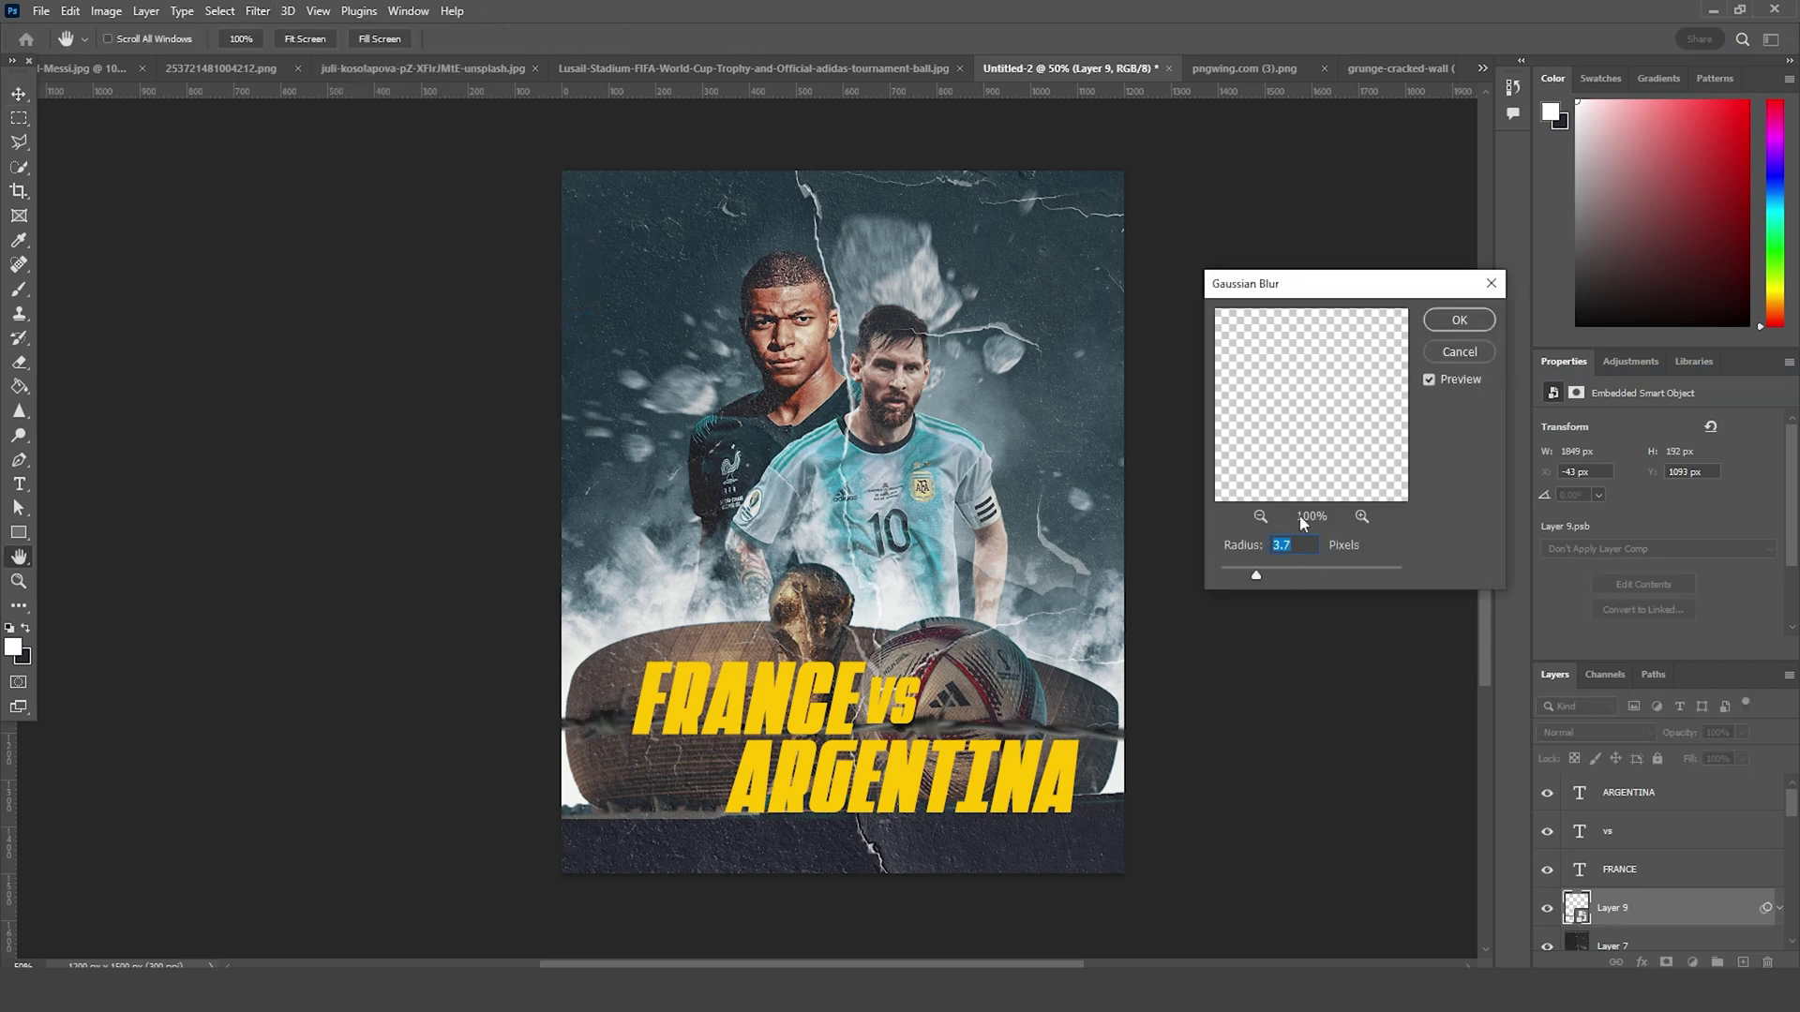
{"action": "left_click", "coordinate": [1459, 320]}
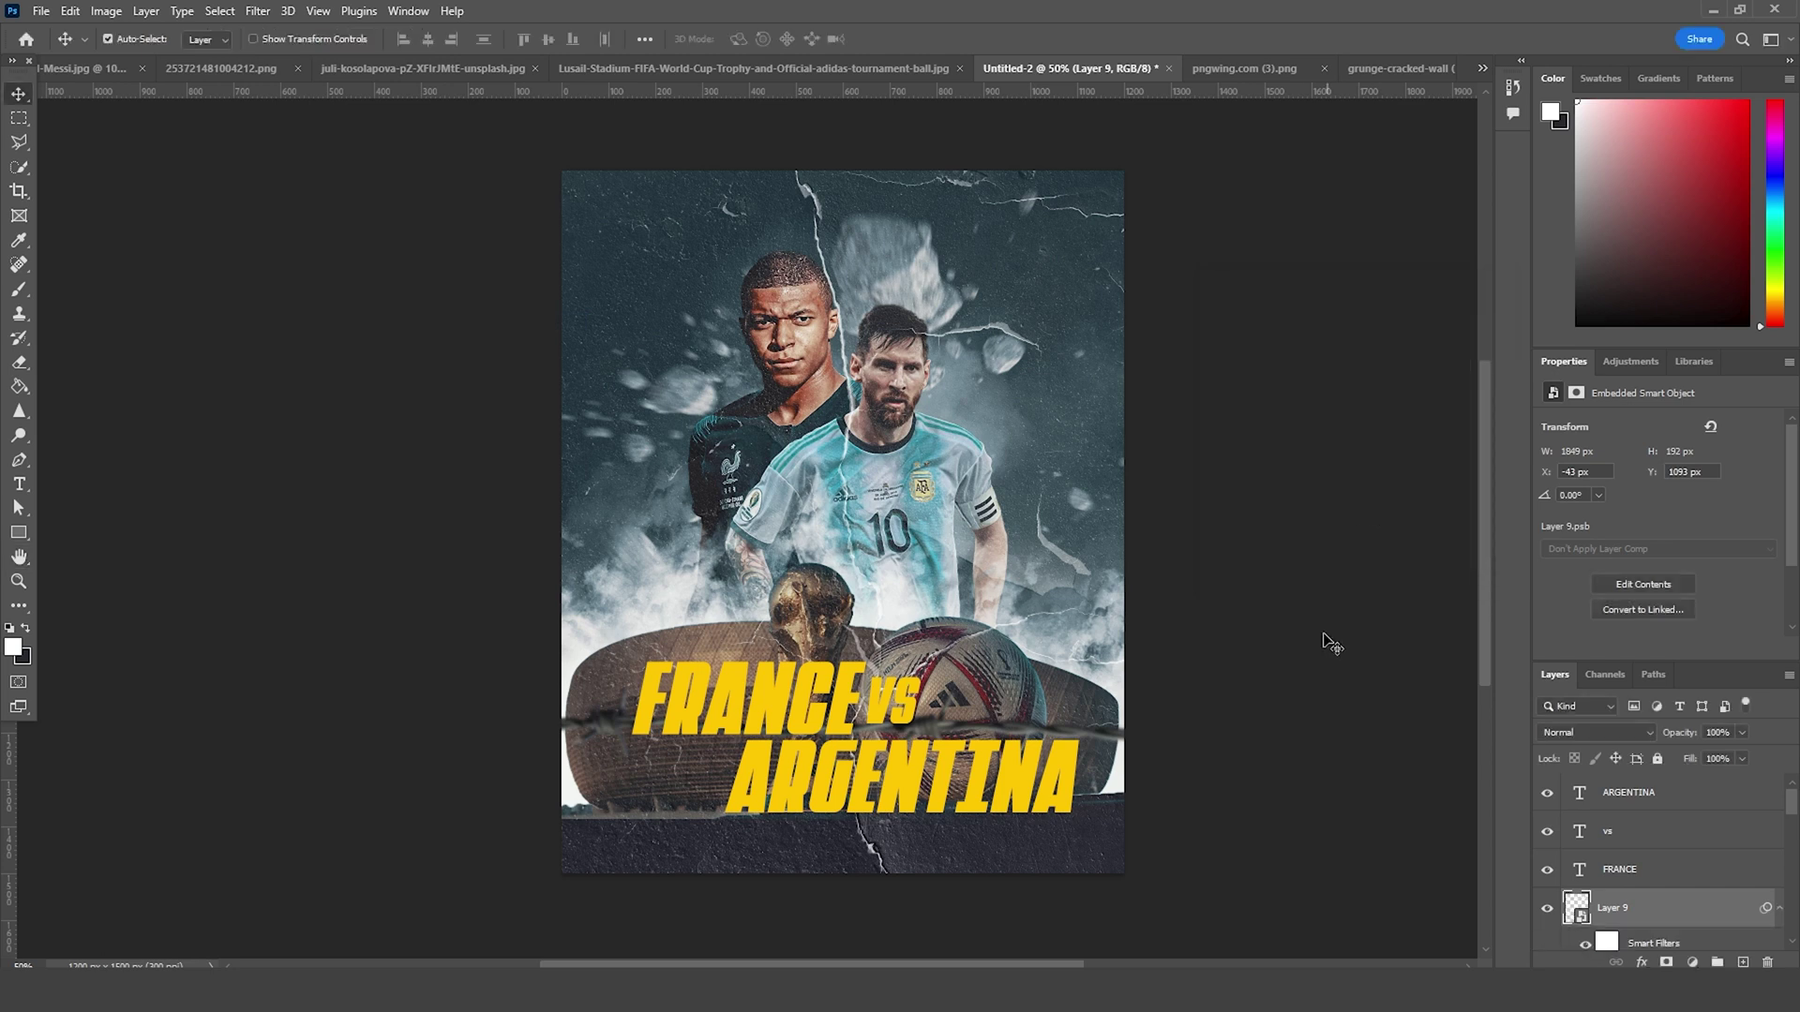
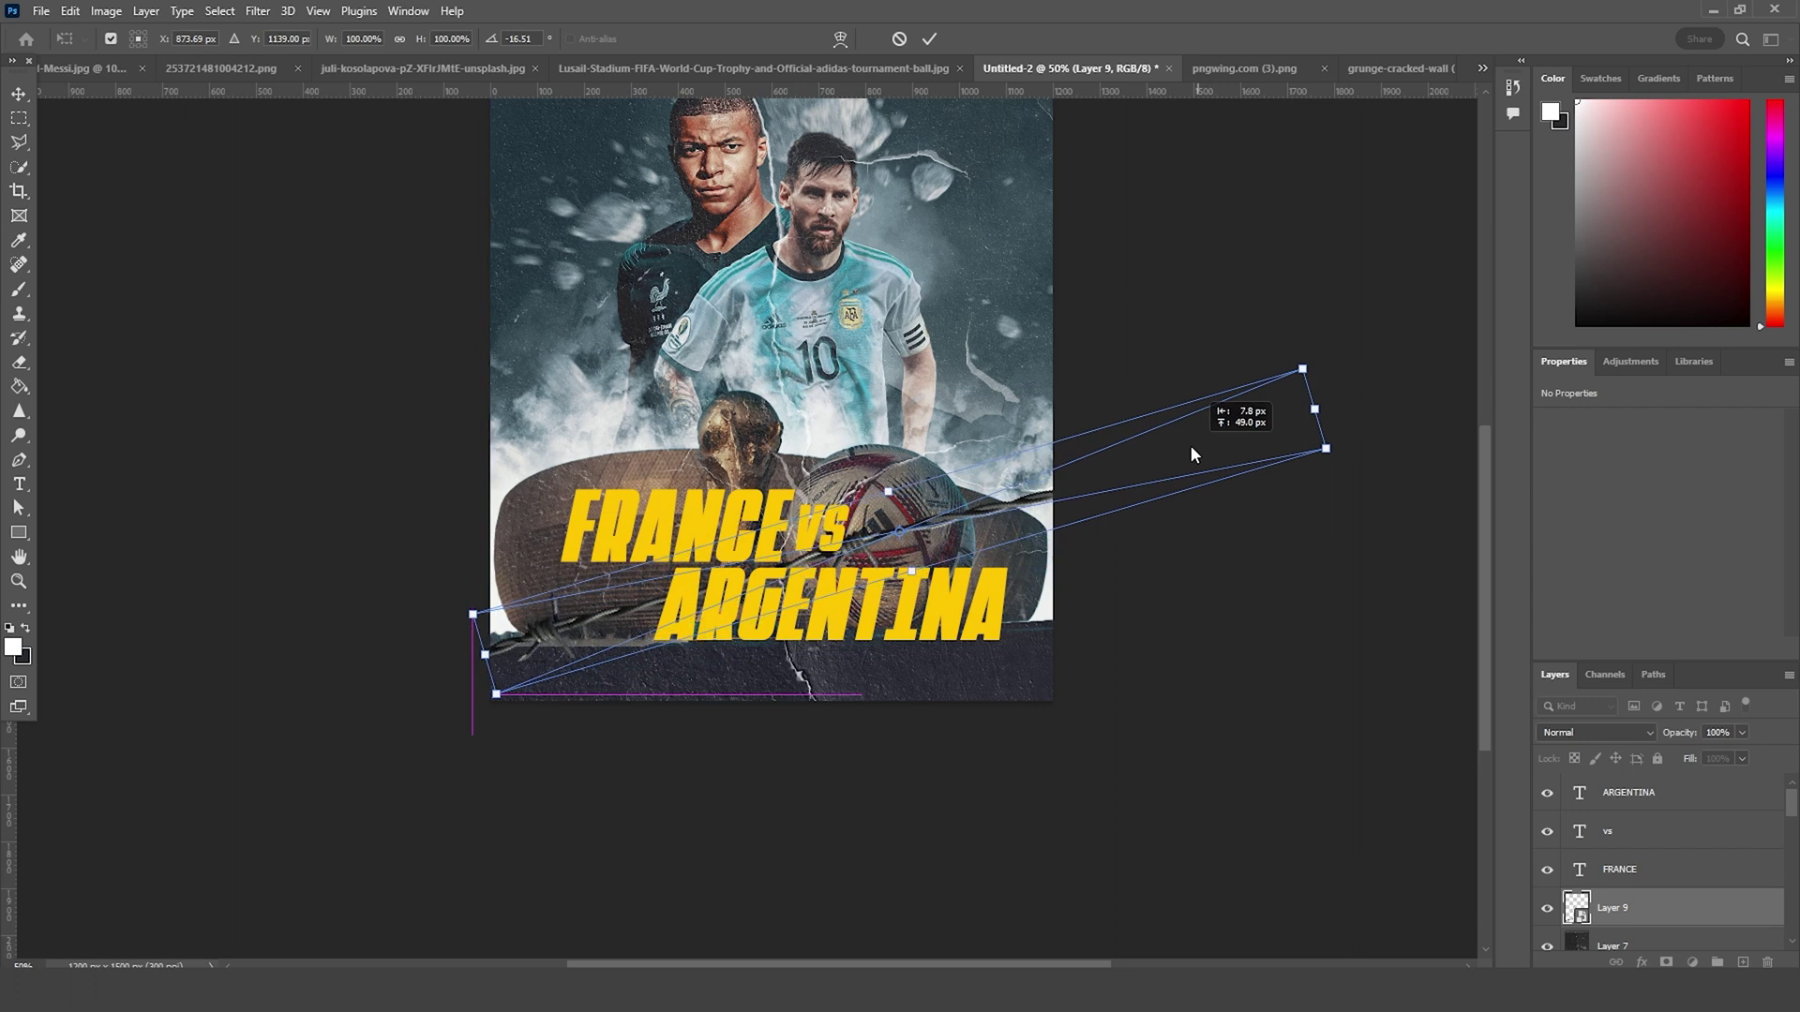
Step: Rotate the barbed wire to about -16.5° across the poster's lower part and stack a duplicate above the FRANCE and vs text layers
{"action": "key", "text": "Return"}
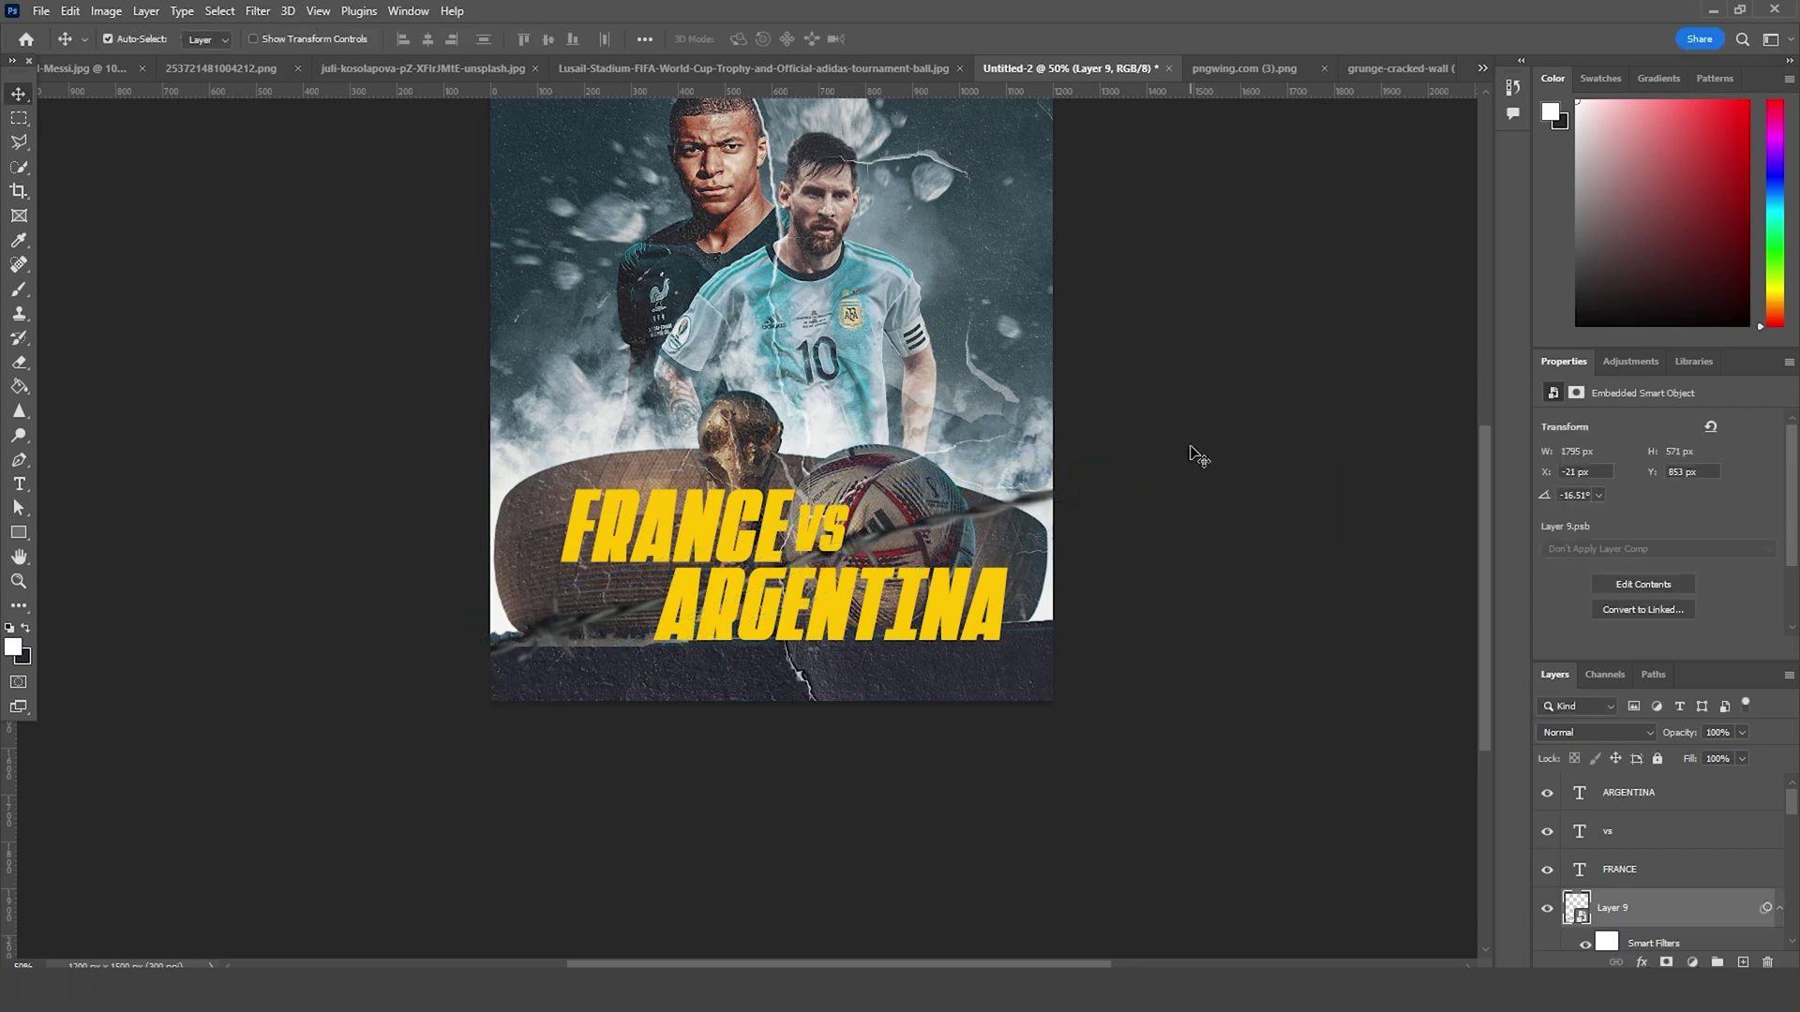
{"action": "key", "text": "ctrl+j"}
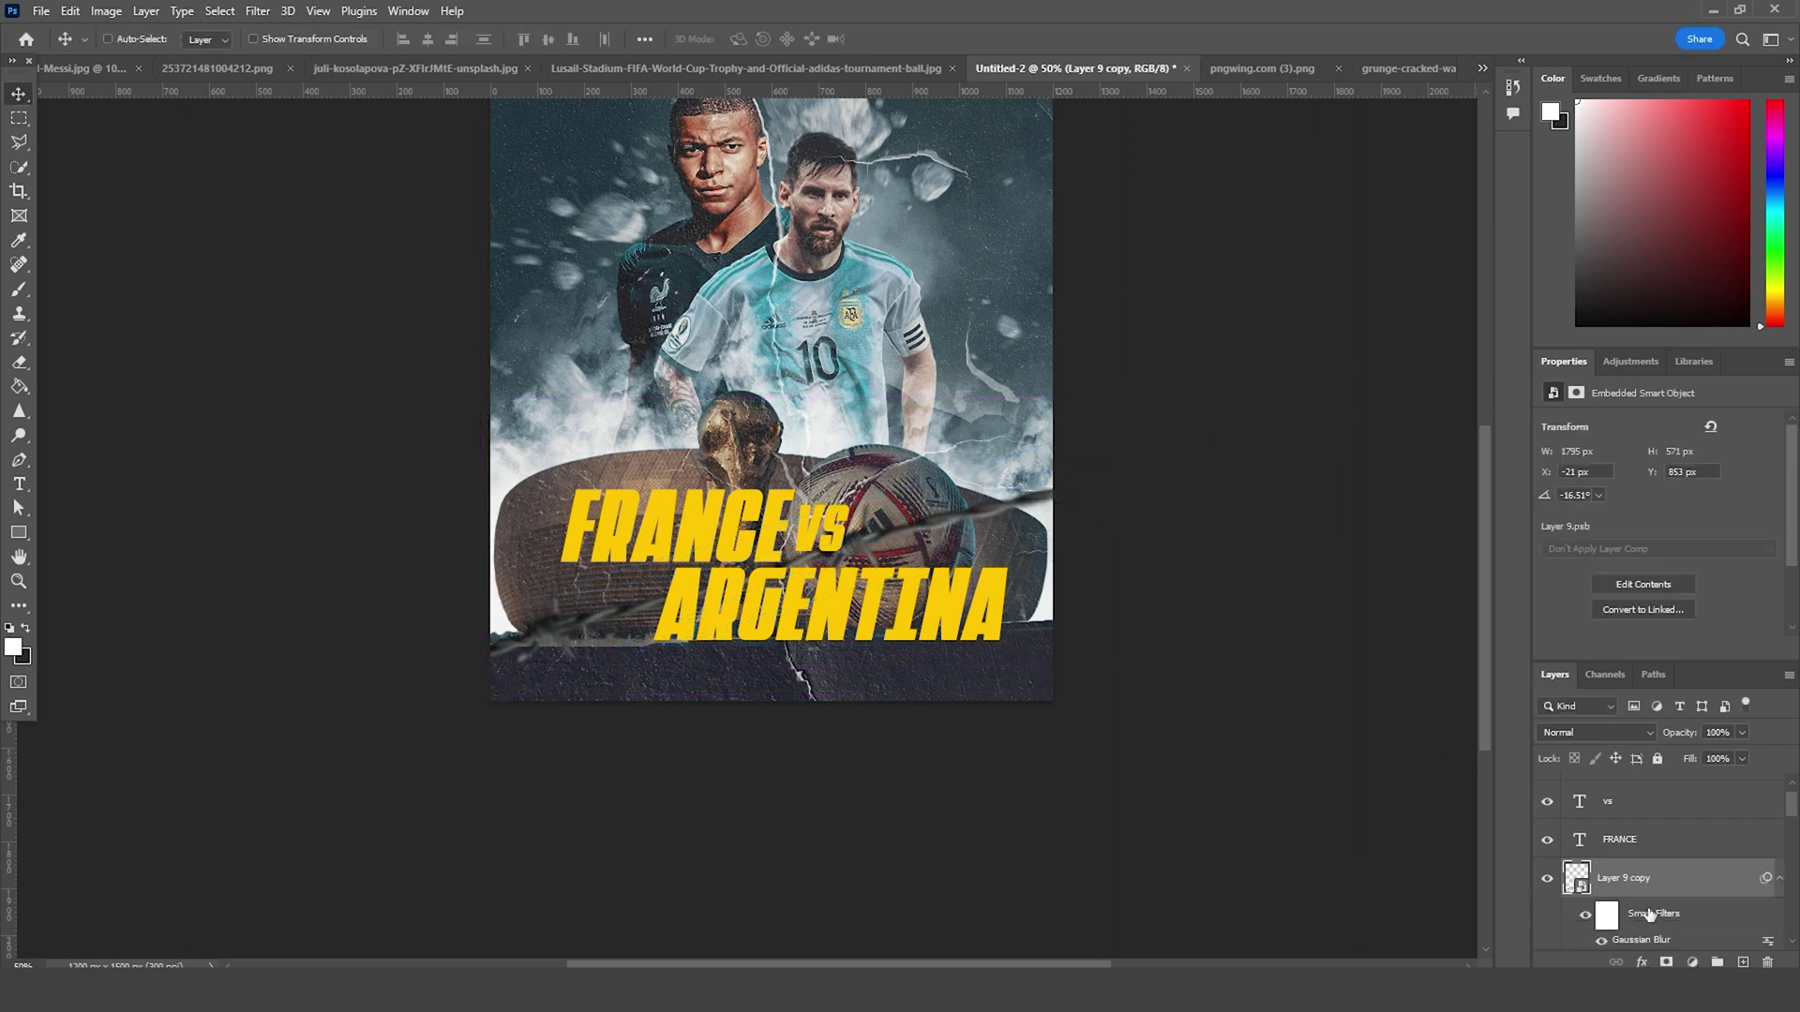
{"action": "left_click_drag", "start_coordinate": [1626, 879], "coordinate": [1633, 802]}
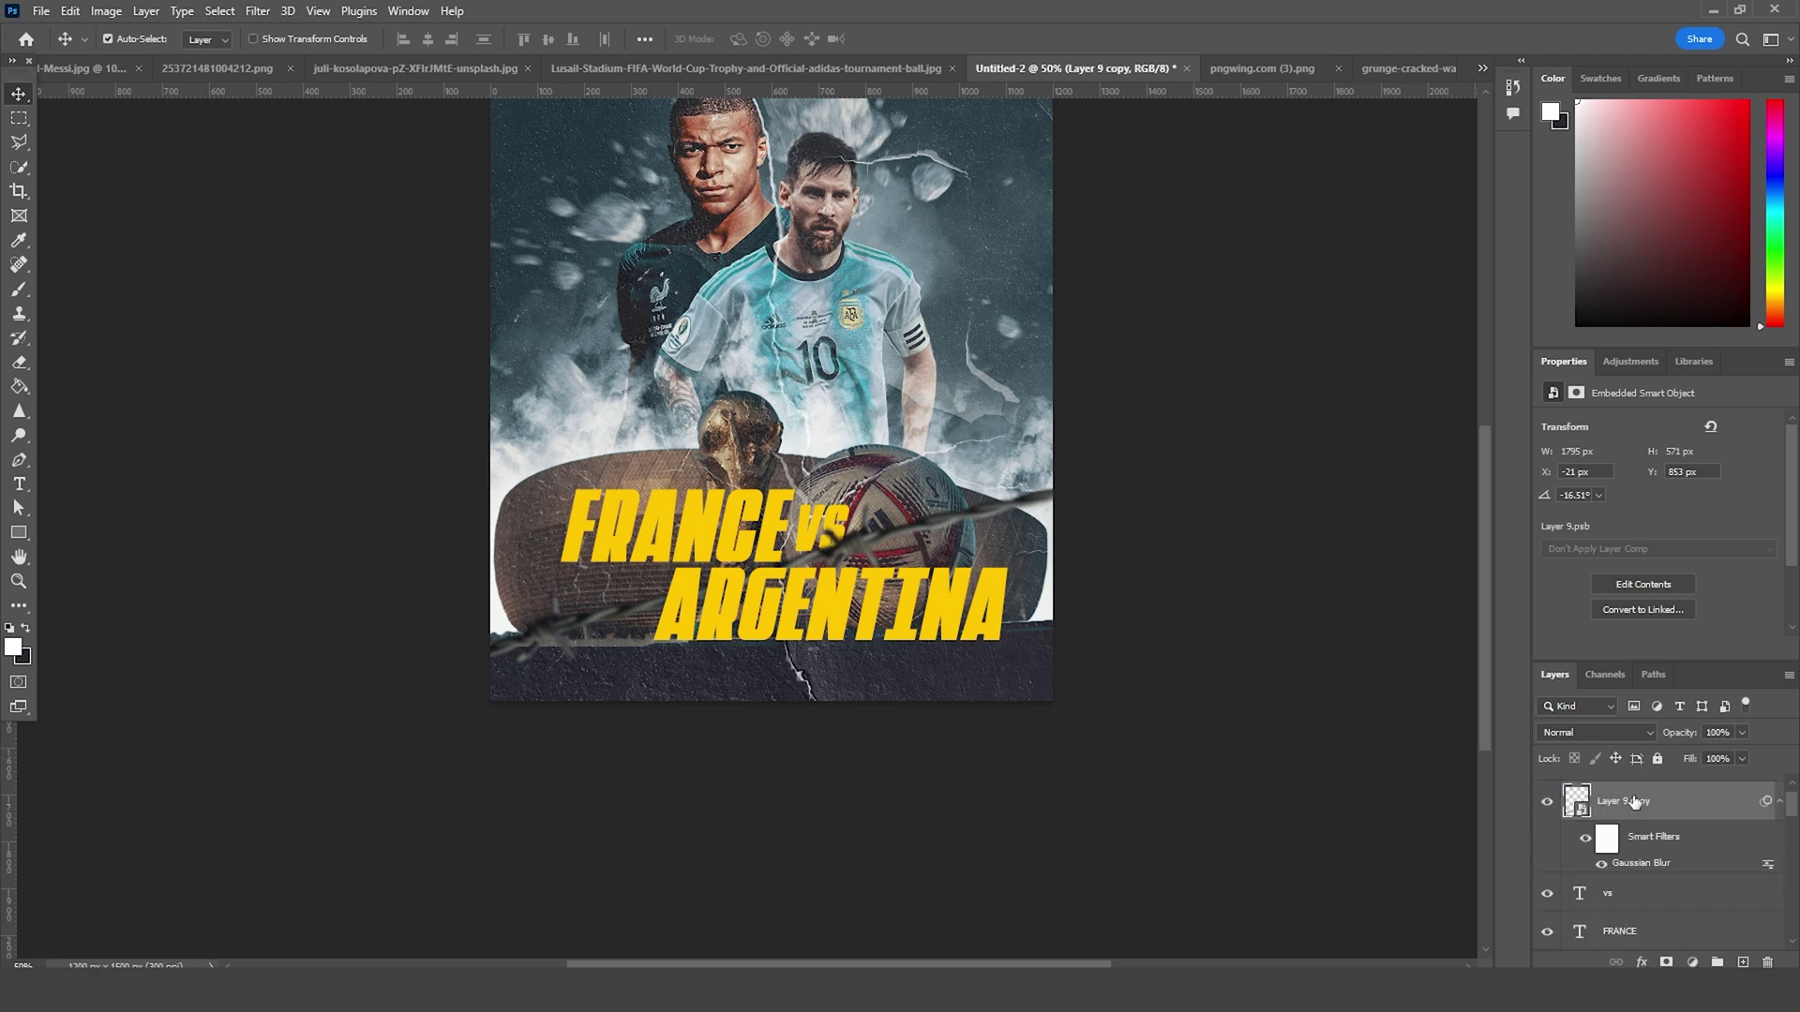
Step: Rotate and move the duplicate barbed wire so it slopes down to the right, crossing the FRANCE text and the first wire
{"action": "scroll", "coordinate": [1603, 875], "scroll_direction": "up", "scroll_amount": 1}
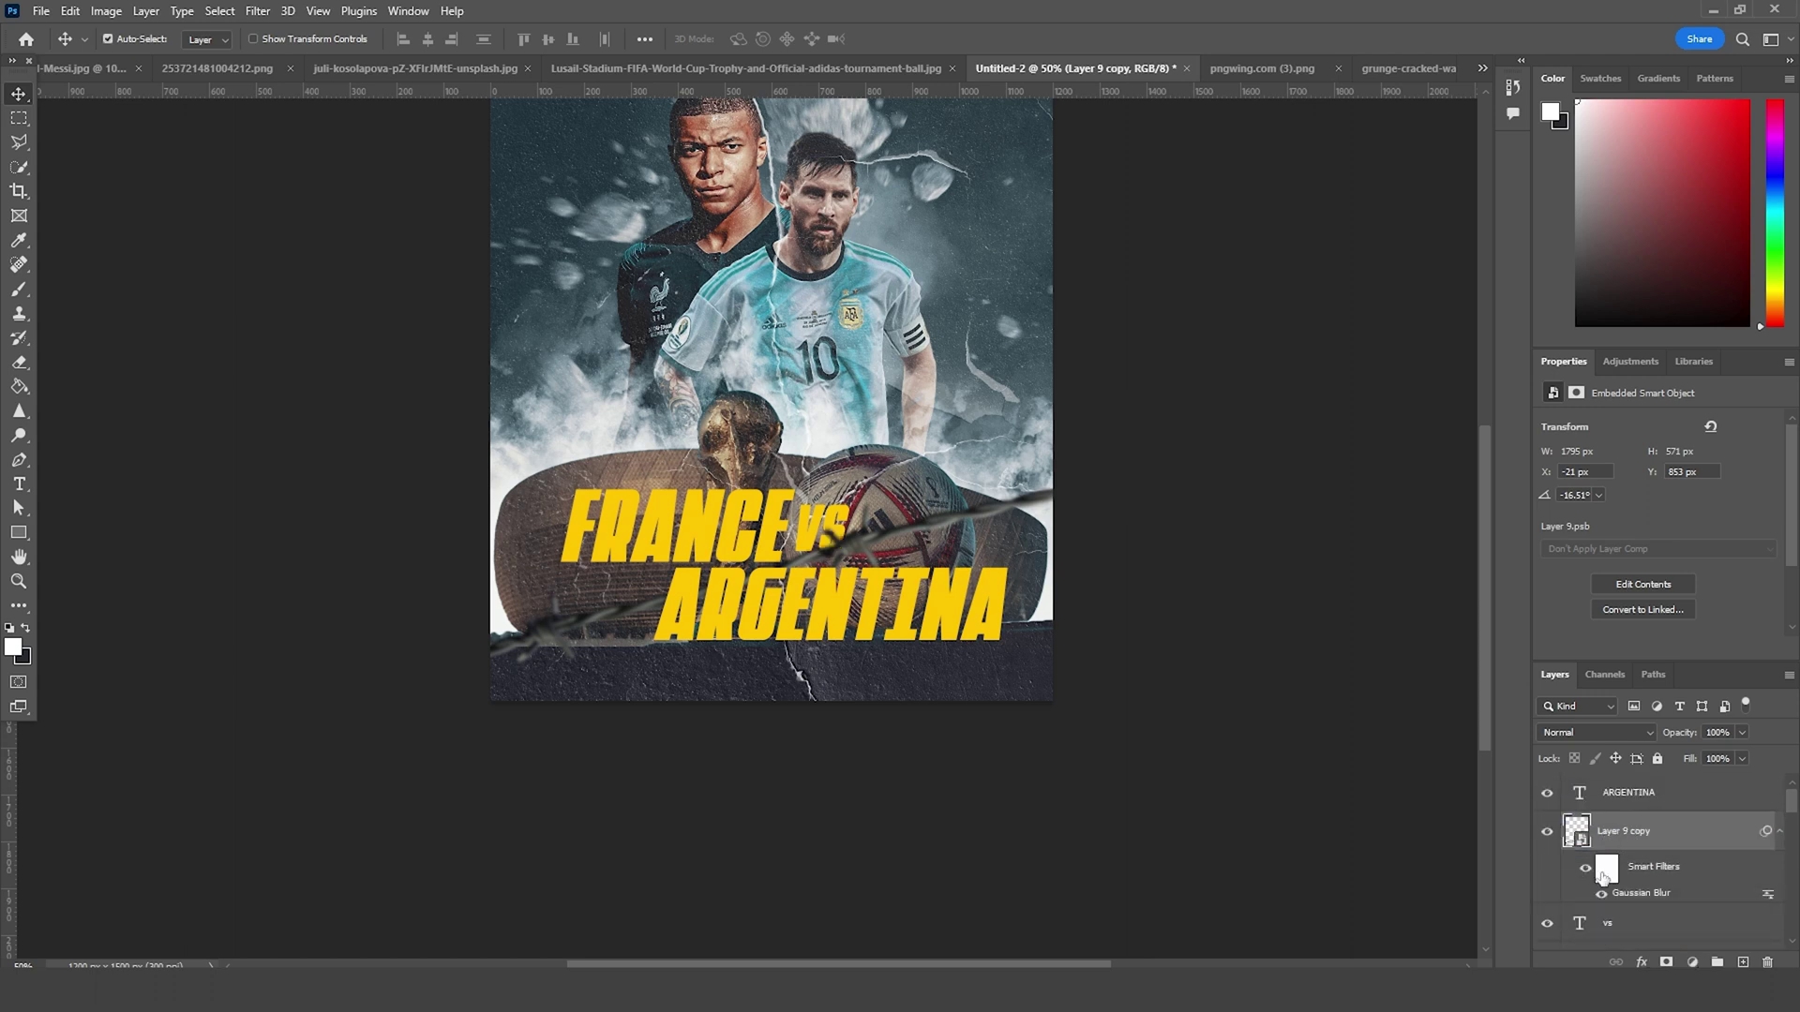
{"action": "key", "text": "ctrl+t"}
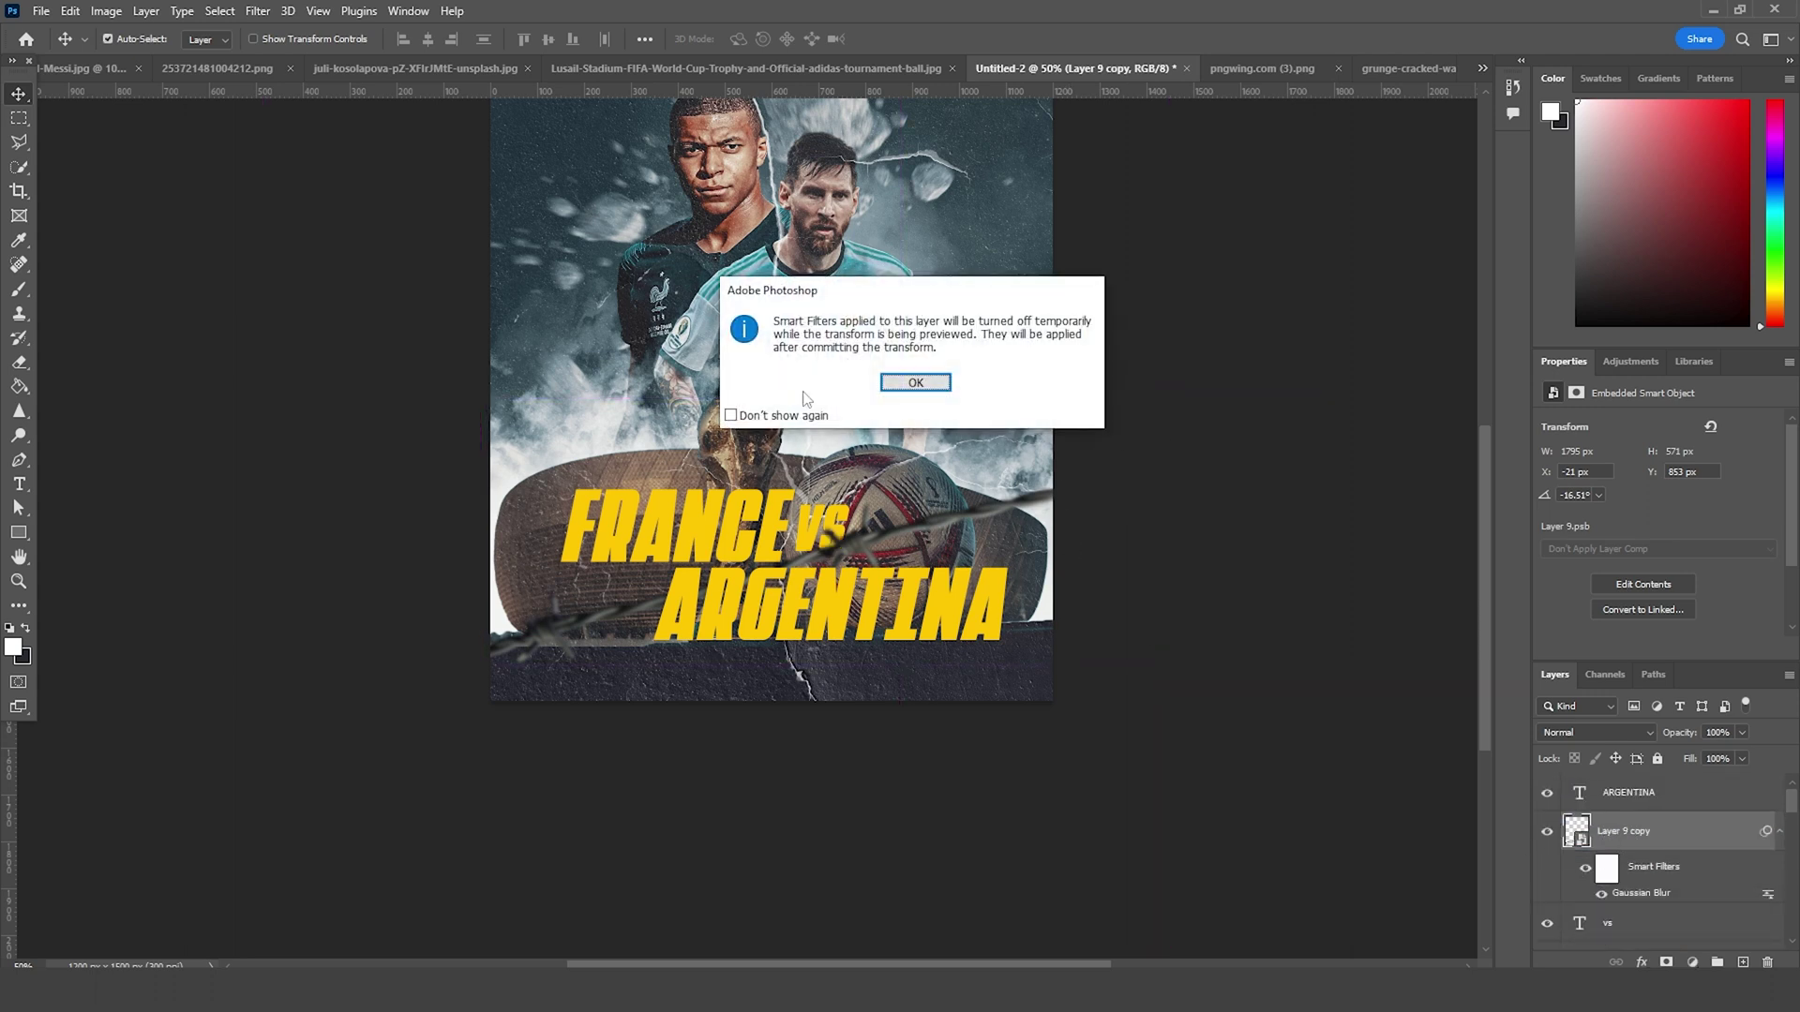
{"action": "left_click", "coordinate": [915, 384]}
{"action": "left_click_drag", "start_coordinate": [1331, 394], "coordinate": [1346, 503]}
{"action": "left_click_drag", "start_coordinate": [1196, 559], "coordinate": [1146, 570]}
{"action": "left_click_drag", "start_coordinate": [1317, 525], "coordinate": [1335, 568]}
{"action": "left_click_drag", "start_coordinate": [1165, 656], "coordinate": [1035, 658]}
{"action": "key", "text": "Return"}
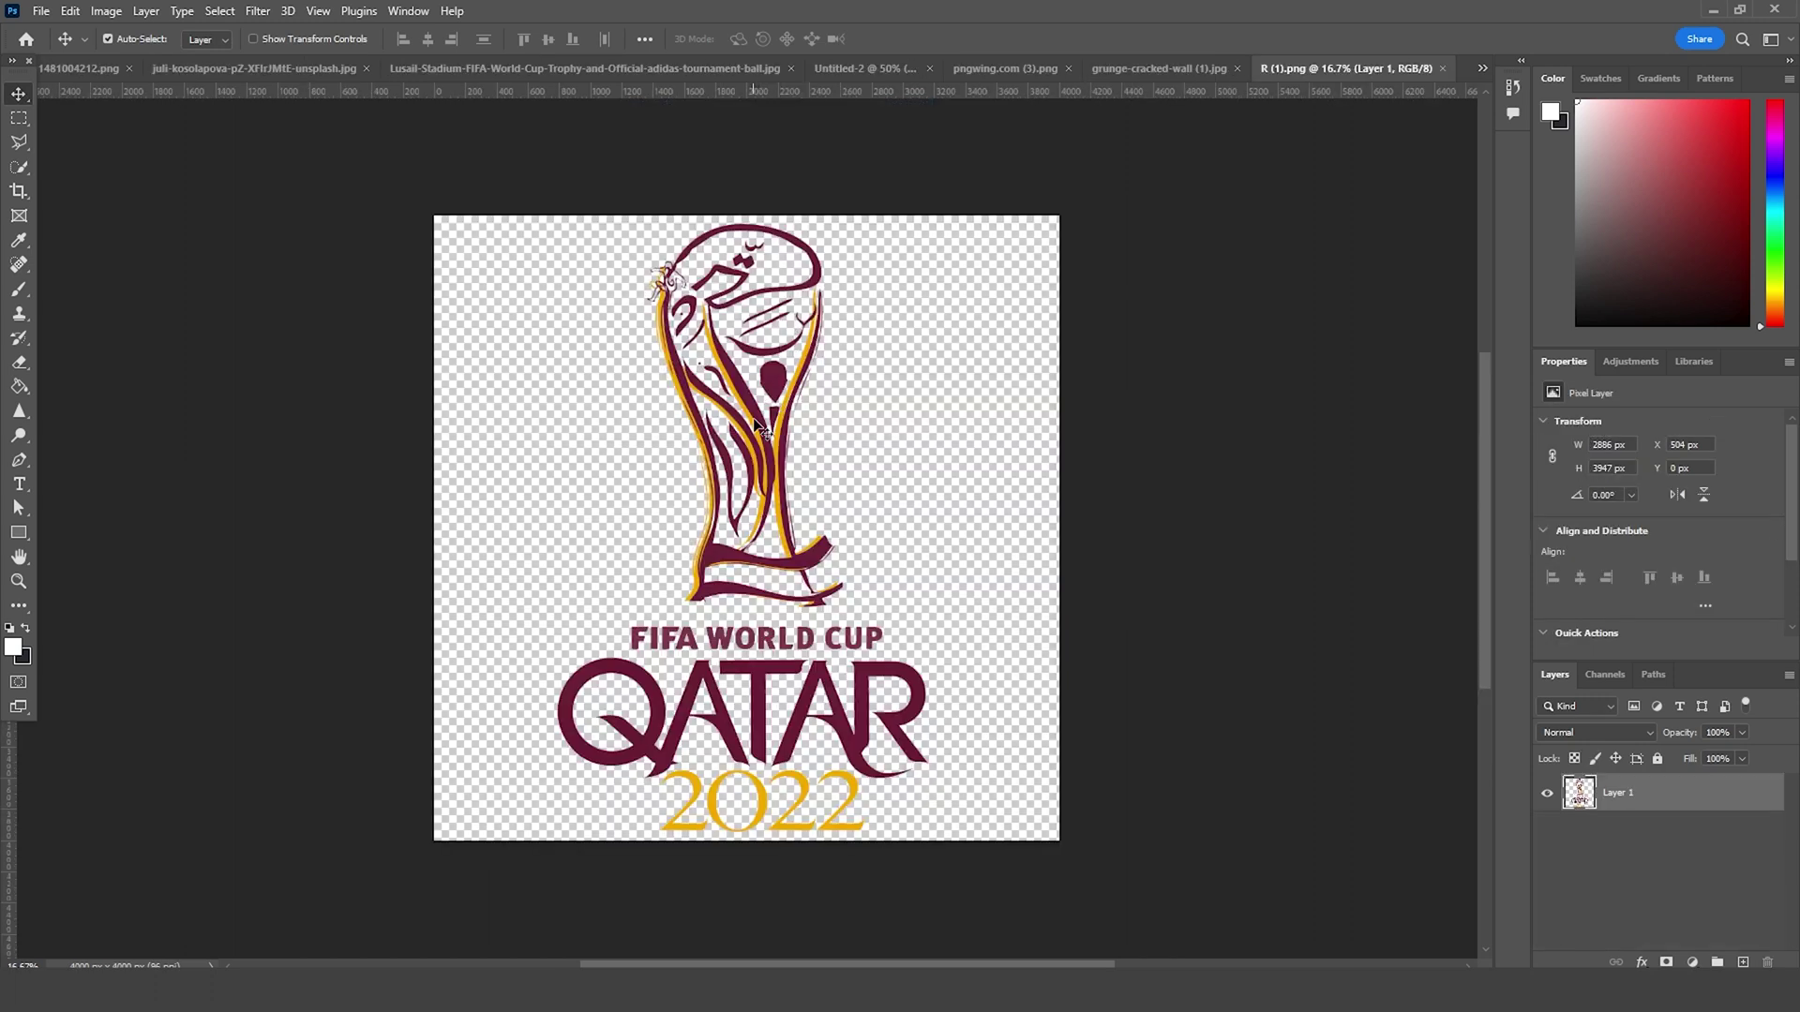
Step: Bring the Qatar 2022 World Cup logo into the poster, scale it to 10.78%, and place it in the upper-right corner
{"action": "left_click_drag", "start_coordinate": [759, 426], "coordinate": [844, 67]}
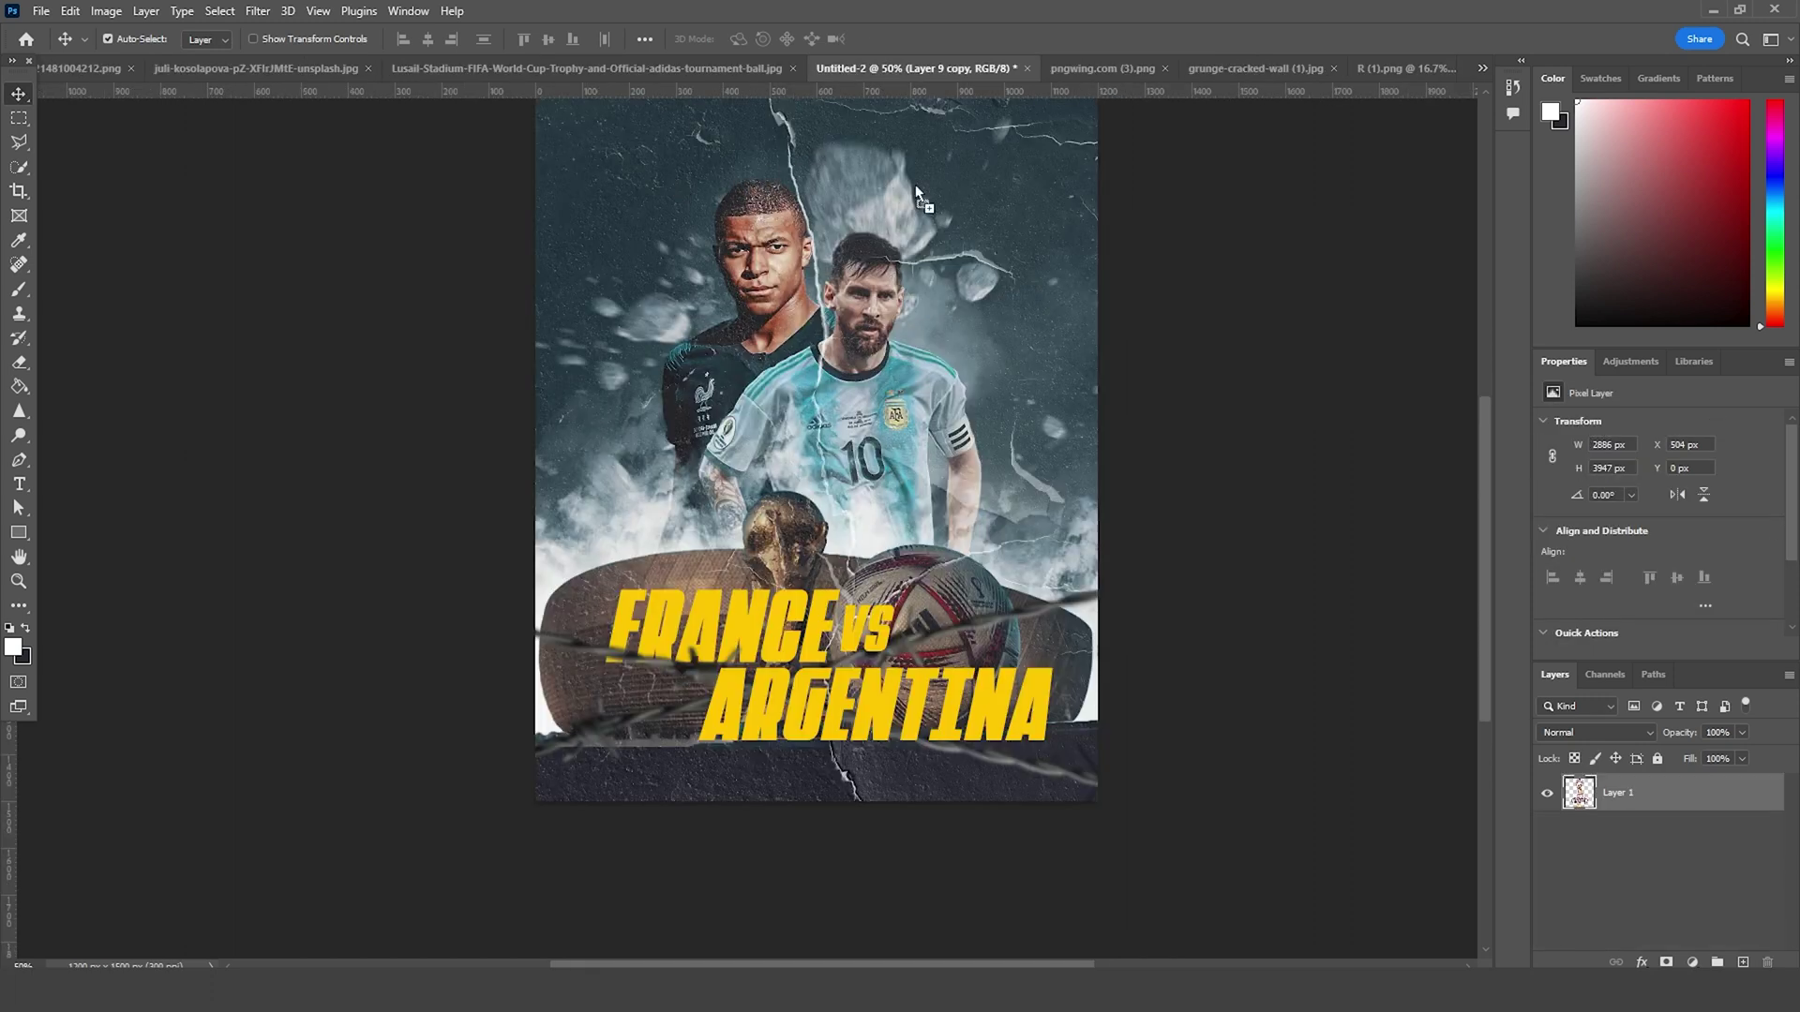
{"action": "left_click_drag", "start_coordinate": [914, 184], "coordinate": [919, 192]}
{"action": "scroll", "coordinate": [1050, 506], "scroll_direction": "up", "scroll_amount": 3}
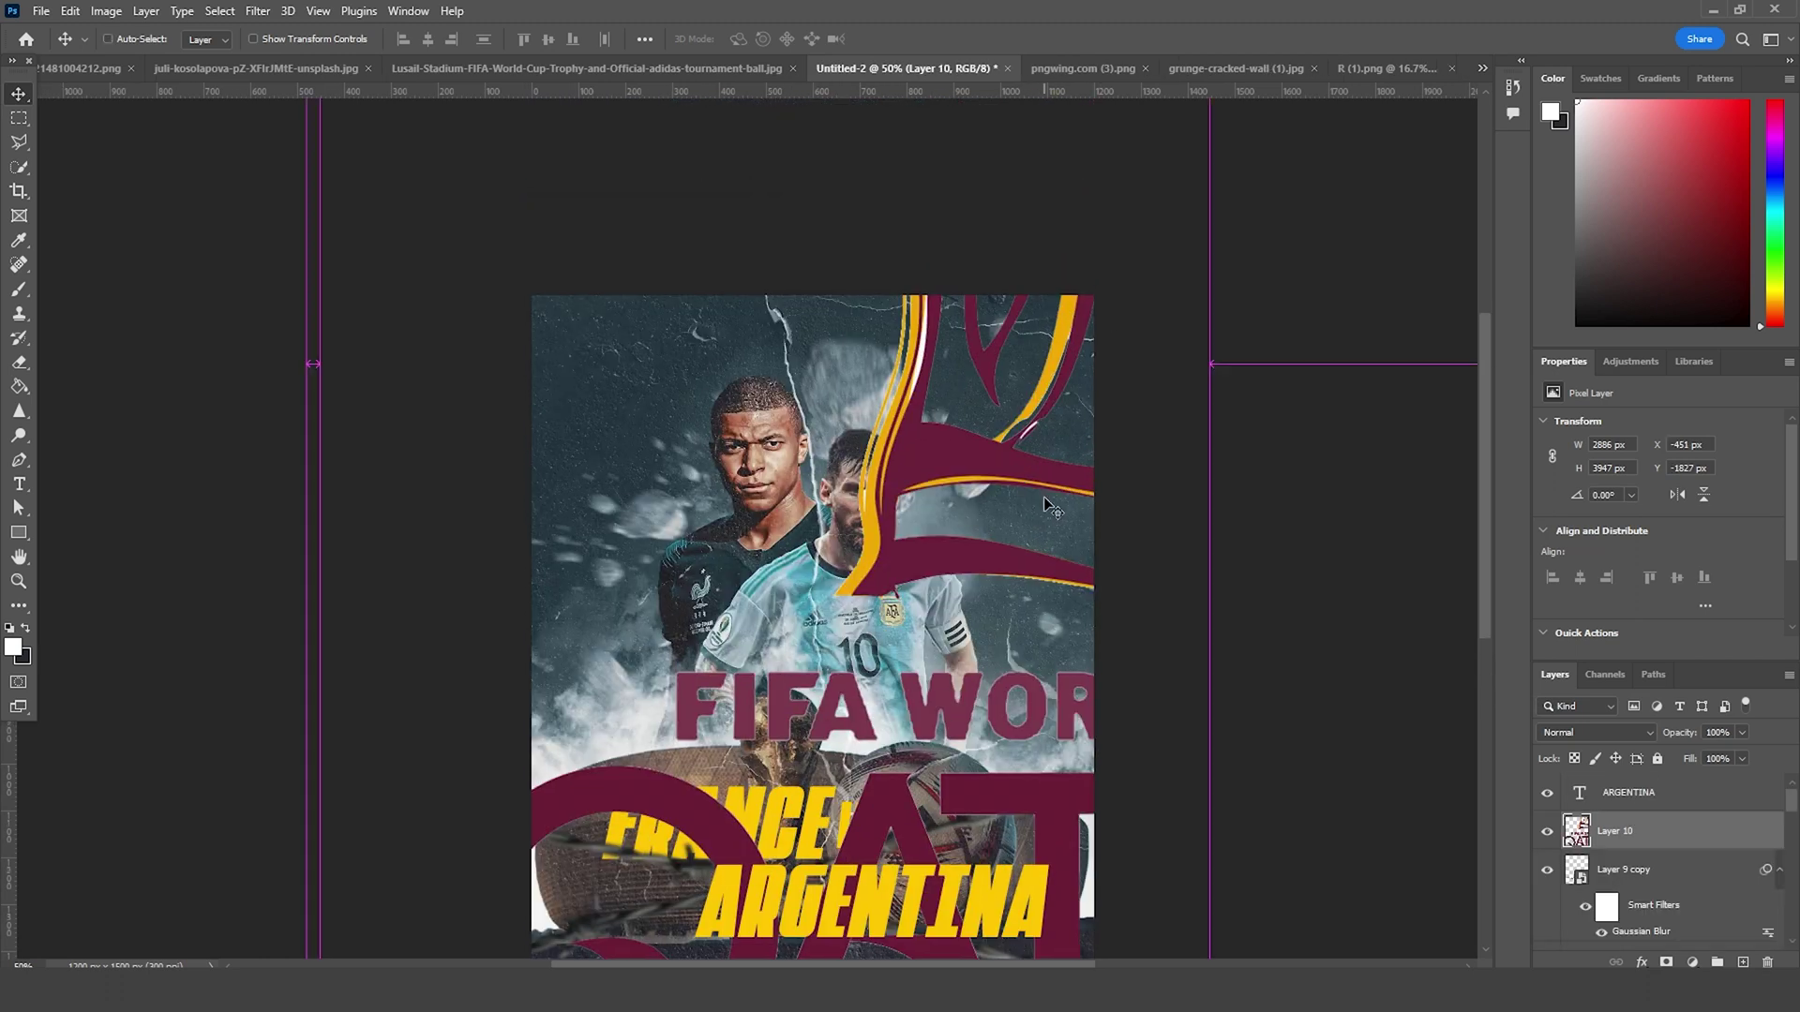
{"action": "key", "text": "ctrl+t"}
{"action": "key", "text": "ctrl+minus"}
{"action": "key", "text": "ctrl+minus"}
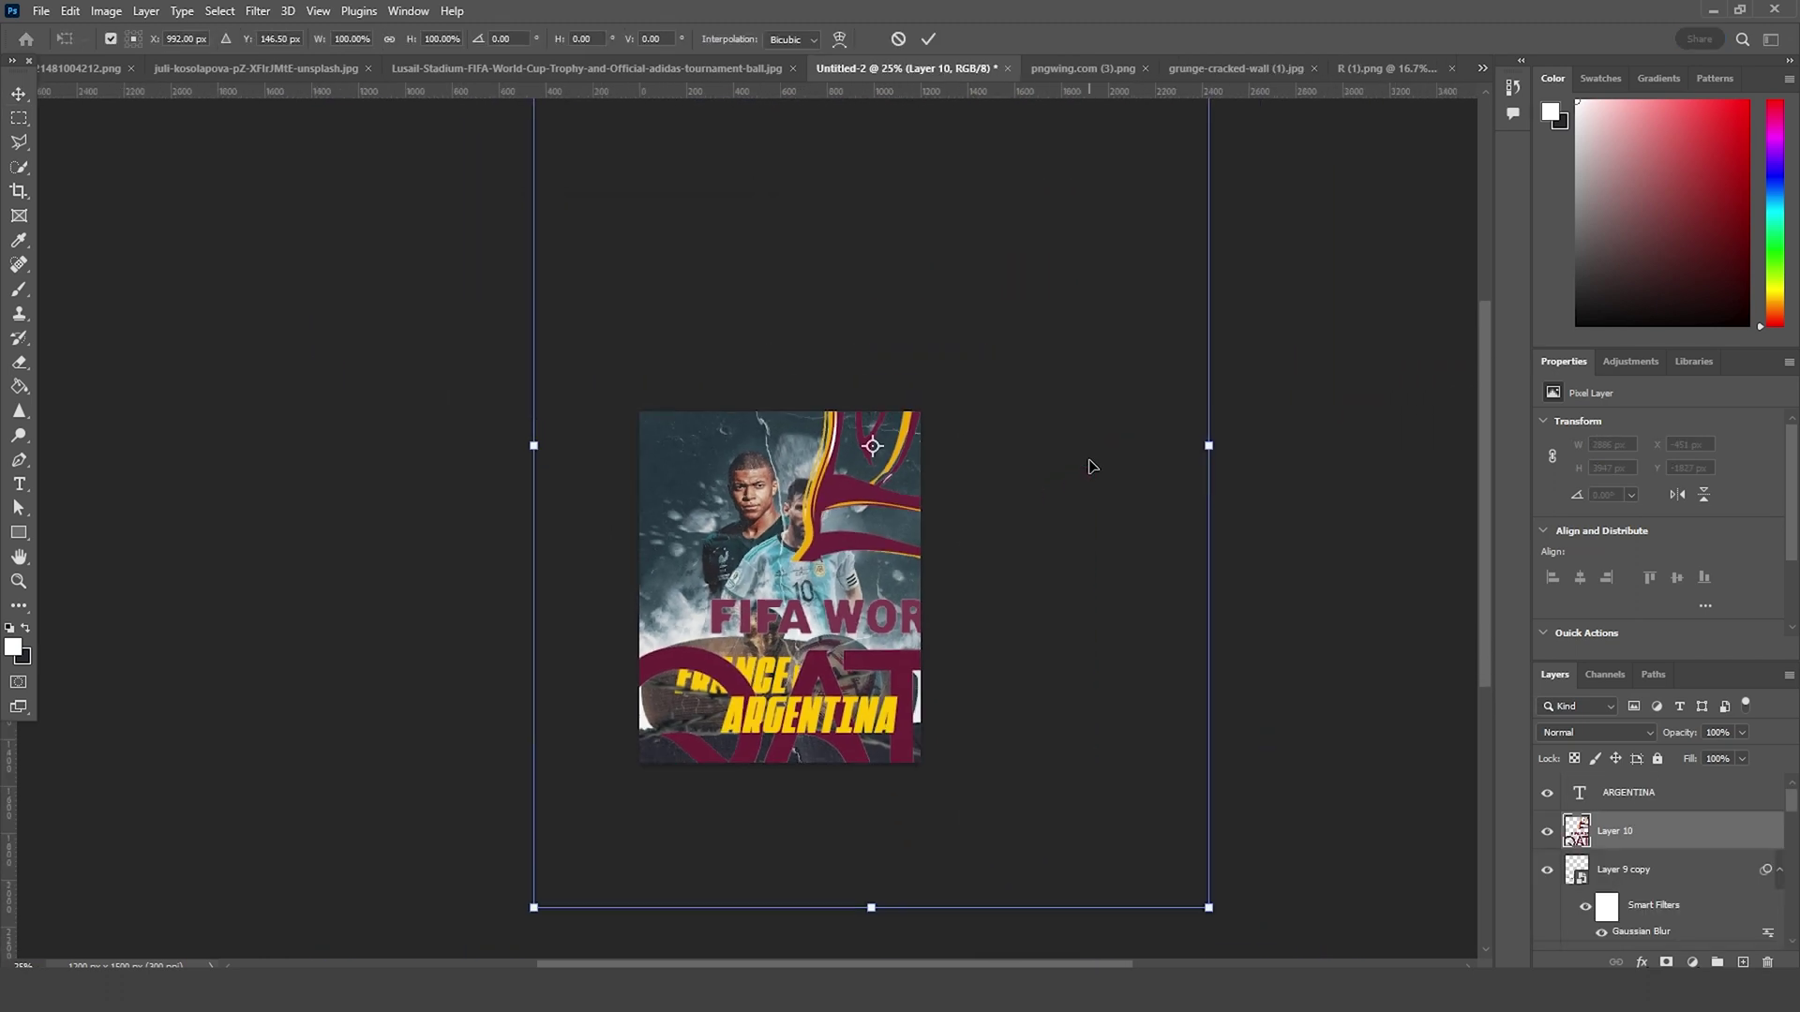
{"action": "left_click_drag", "start_coordinate": [1207, 908], "coordinate": [906, 503]}
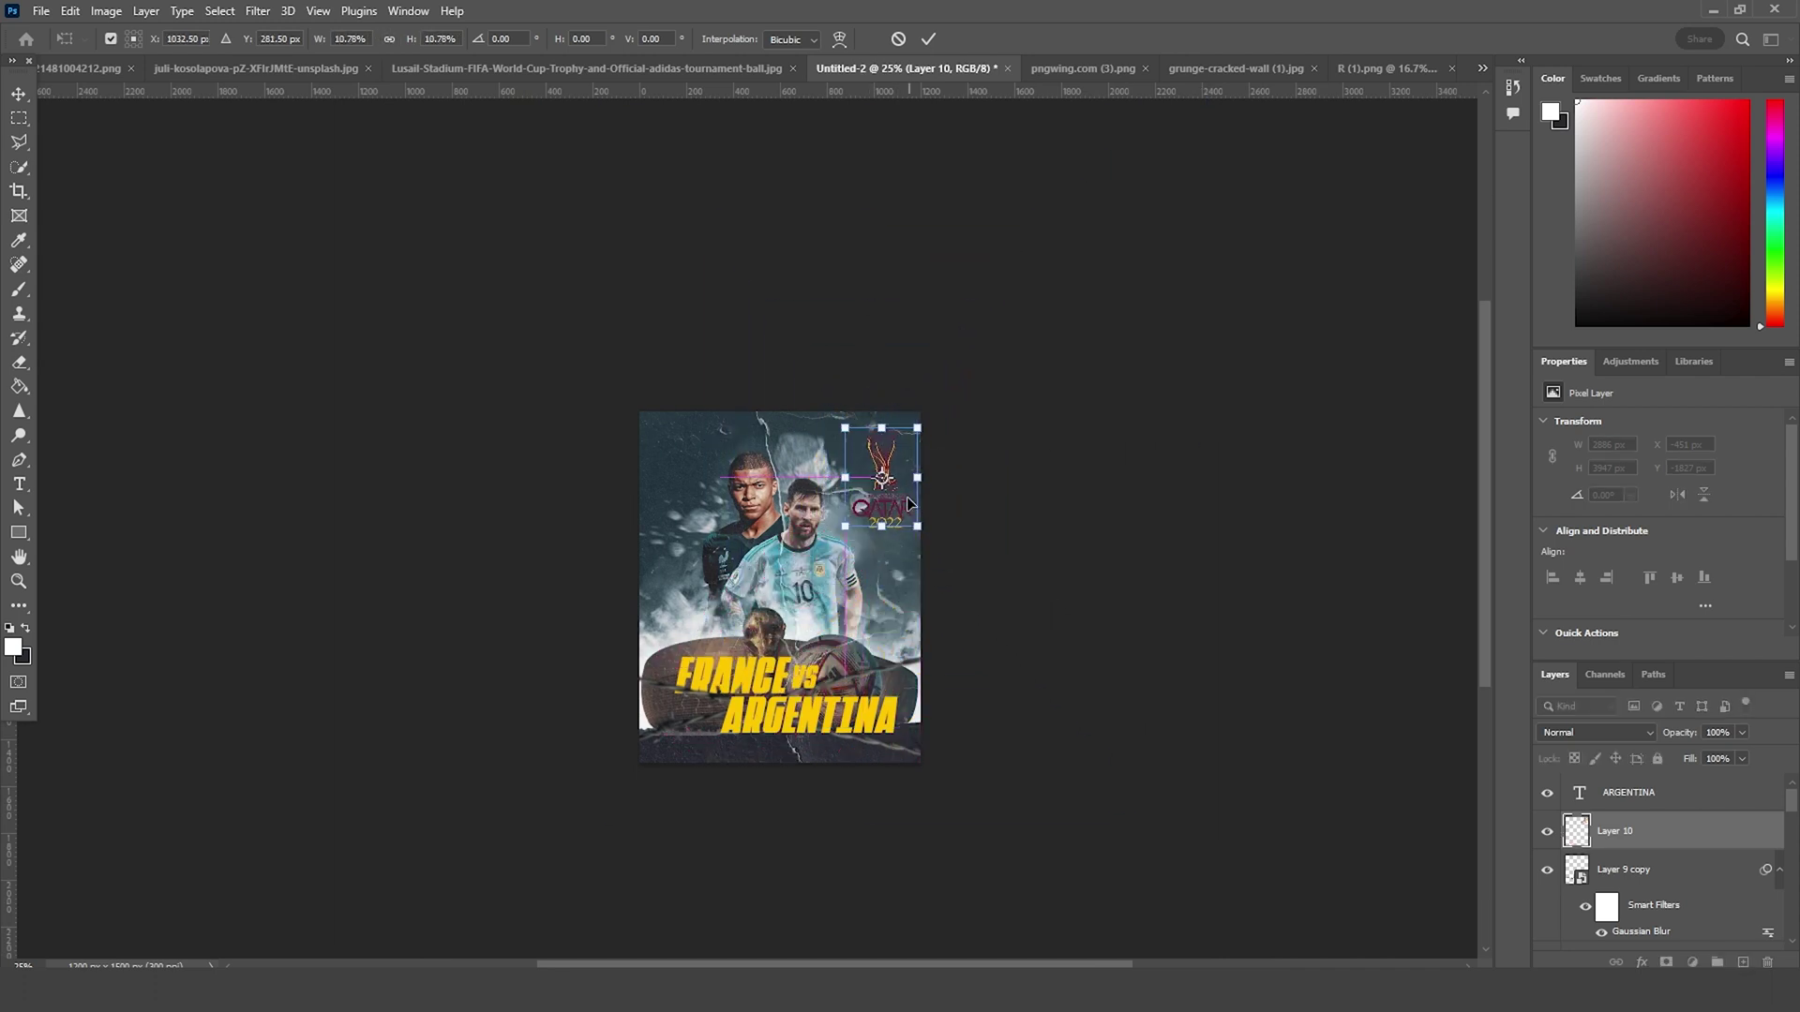
{"action": "key", "text": "Return"}
{"action": "key", "text": "ctrl+plus"}
{"action": "key", "text": "ctrl+plus"}
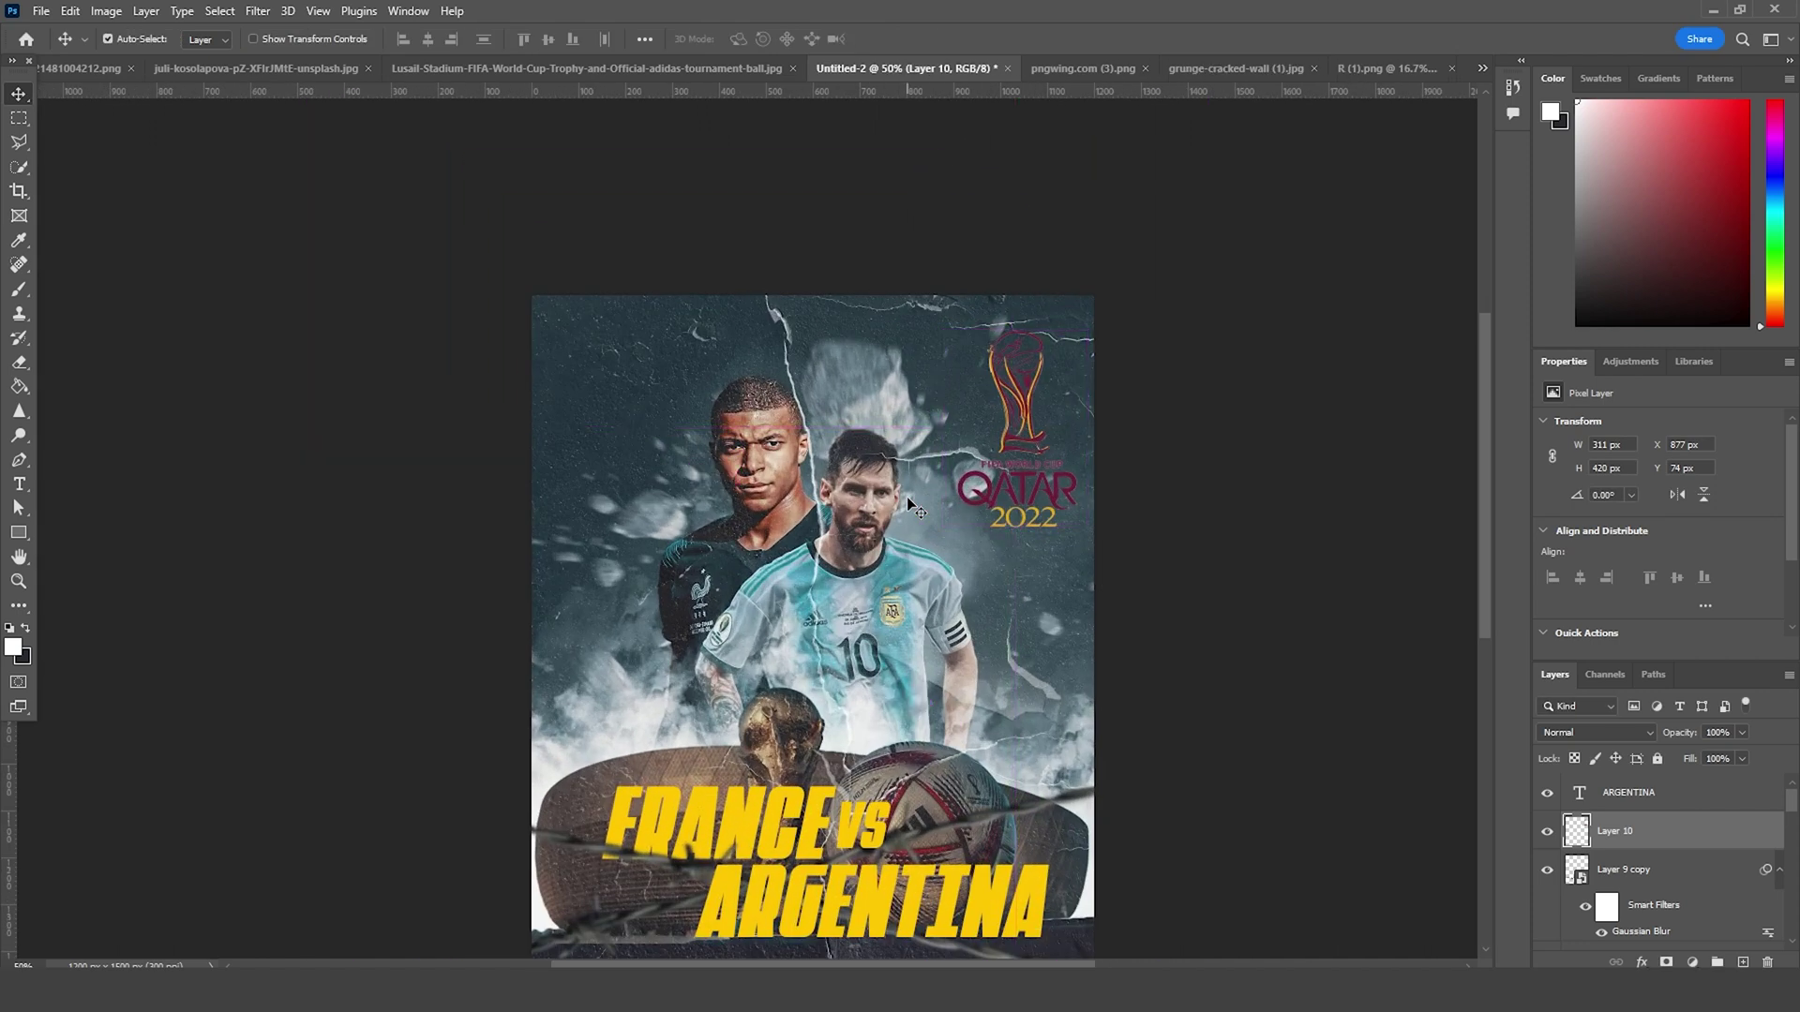
Step: Apply a Color Overlay in pale cream (#fff8df) at 100% opacity to the Qatar 2022 logo
{"action": "left_click", "coordinate": [1641, 961]}
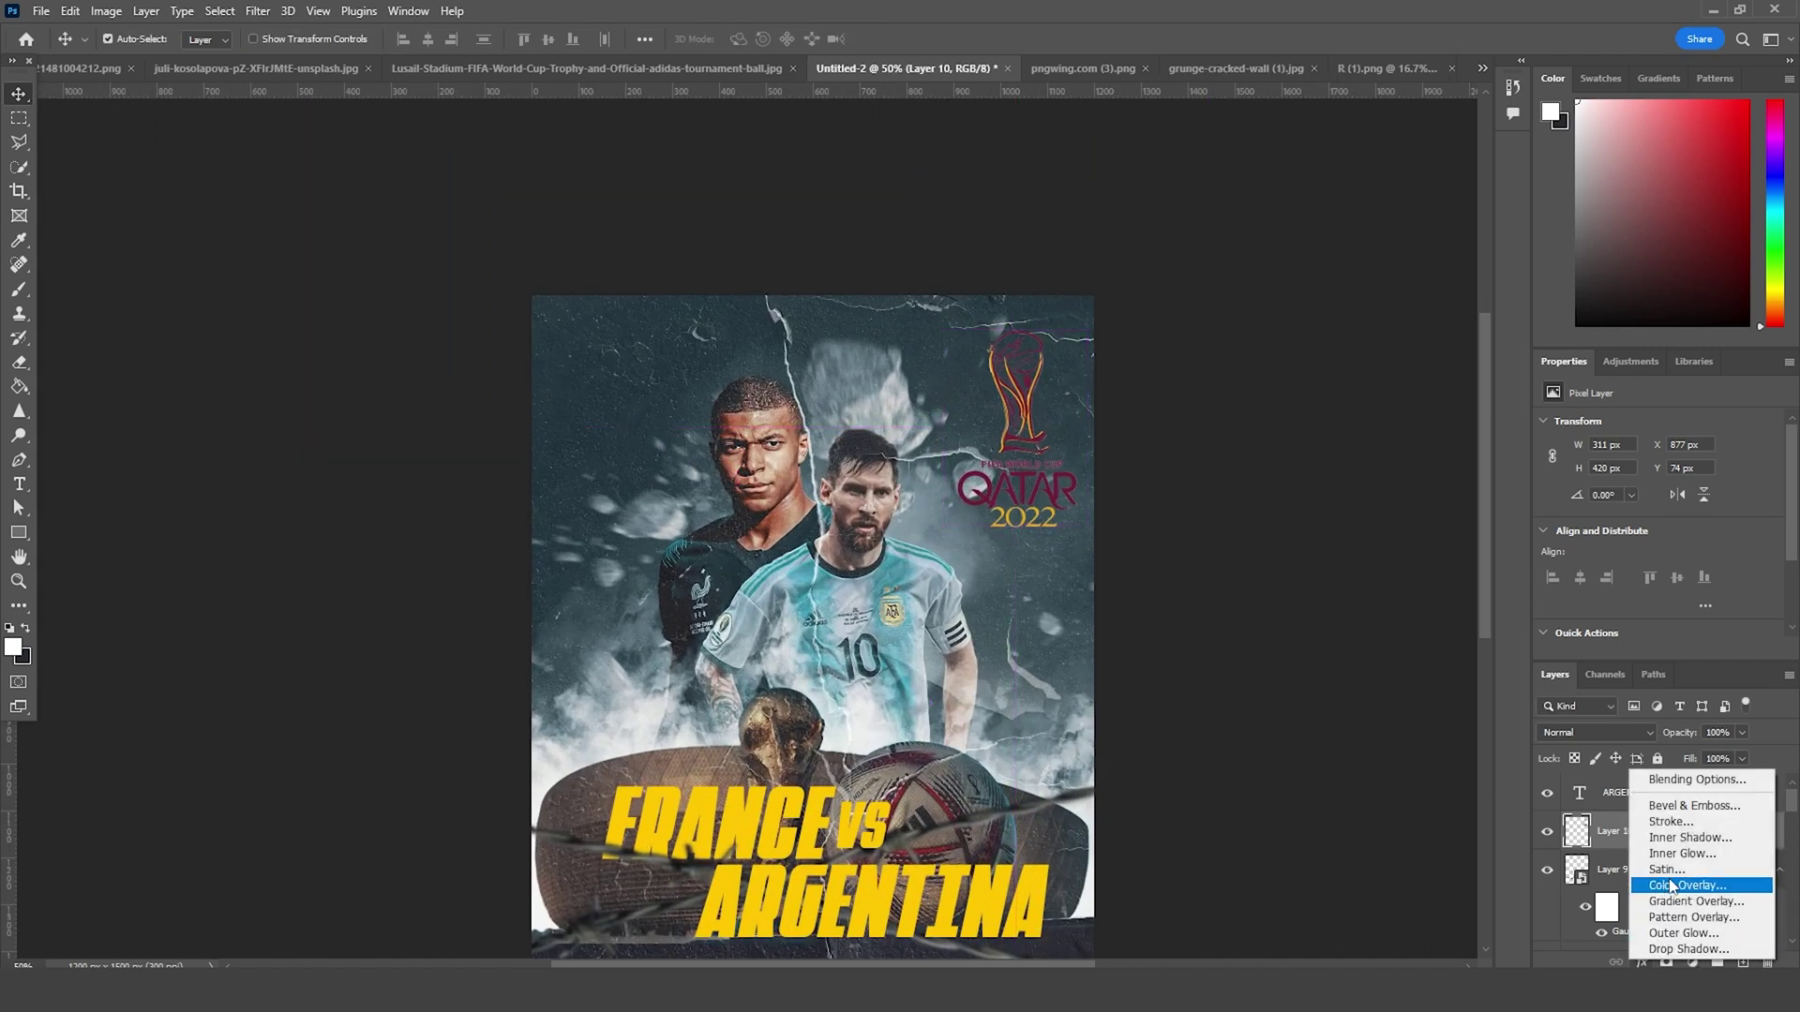
{"action": "left_click", "coordinate": [1673, 893]}
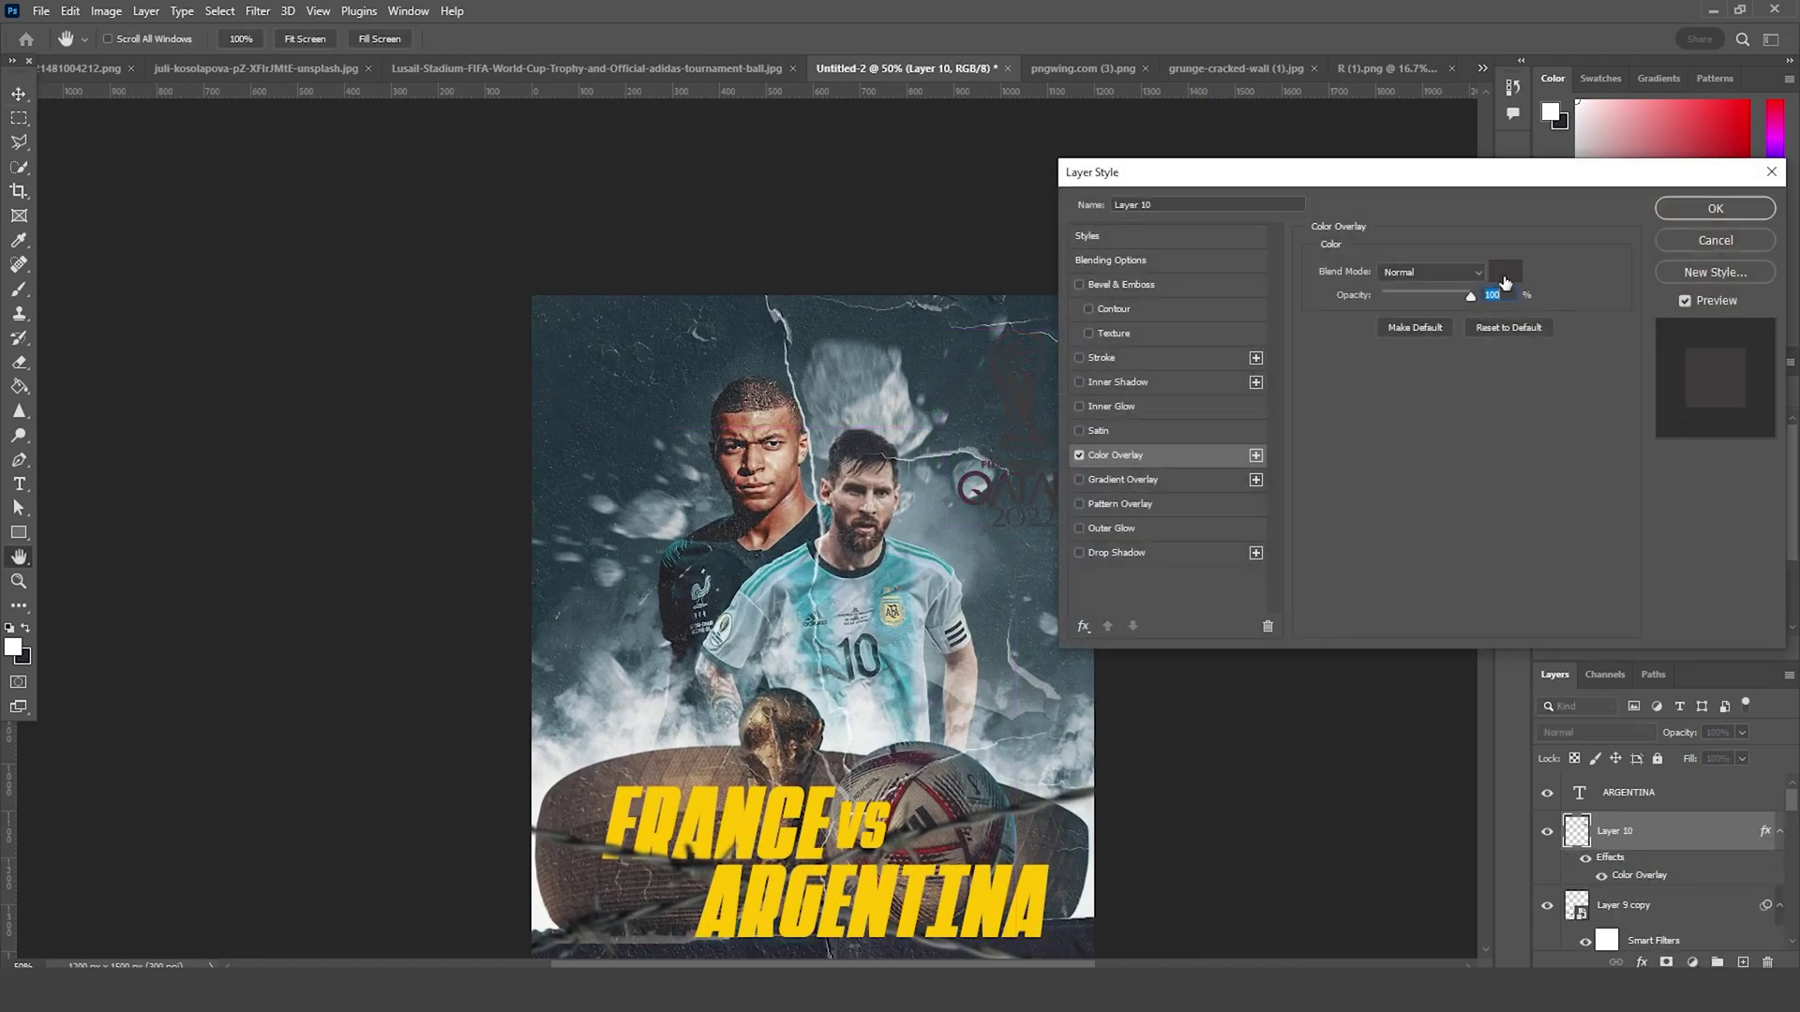
{"action": "left_click", "coordinate": [1504, 275]}
{"action": "left_click", "coordinate": [786, 788]}
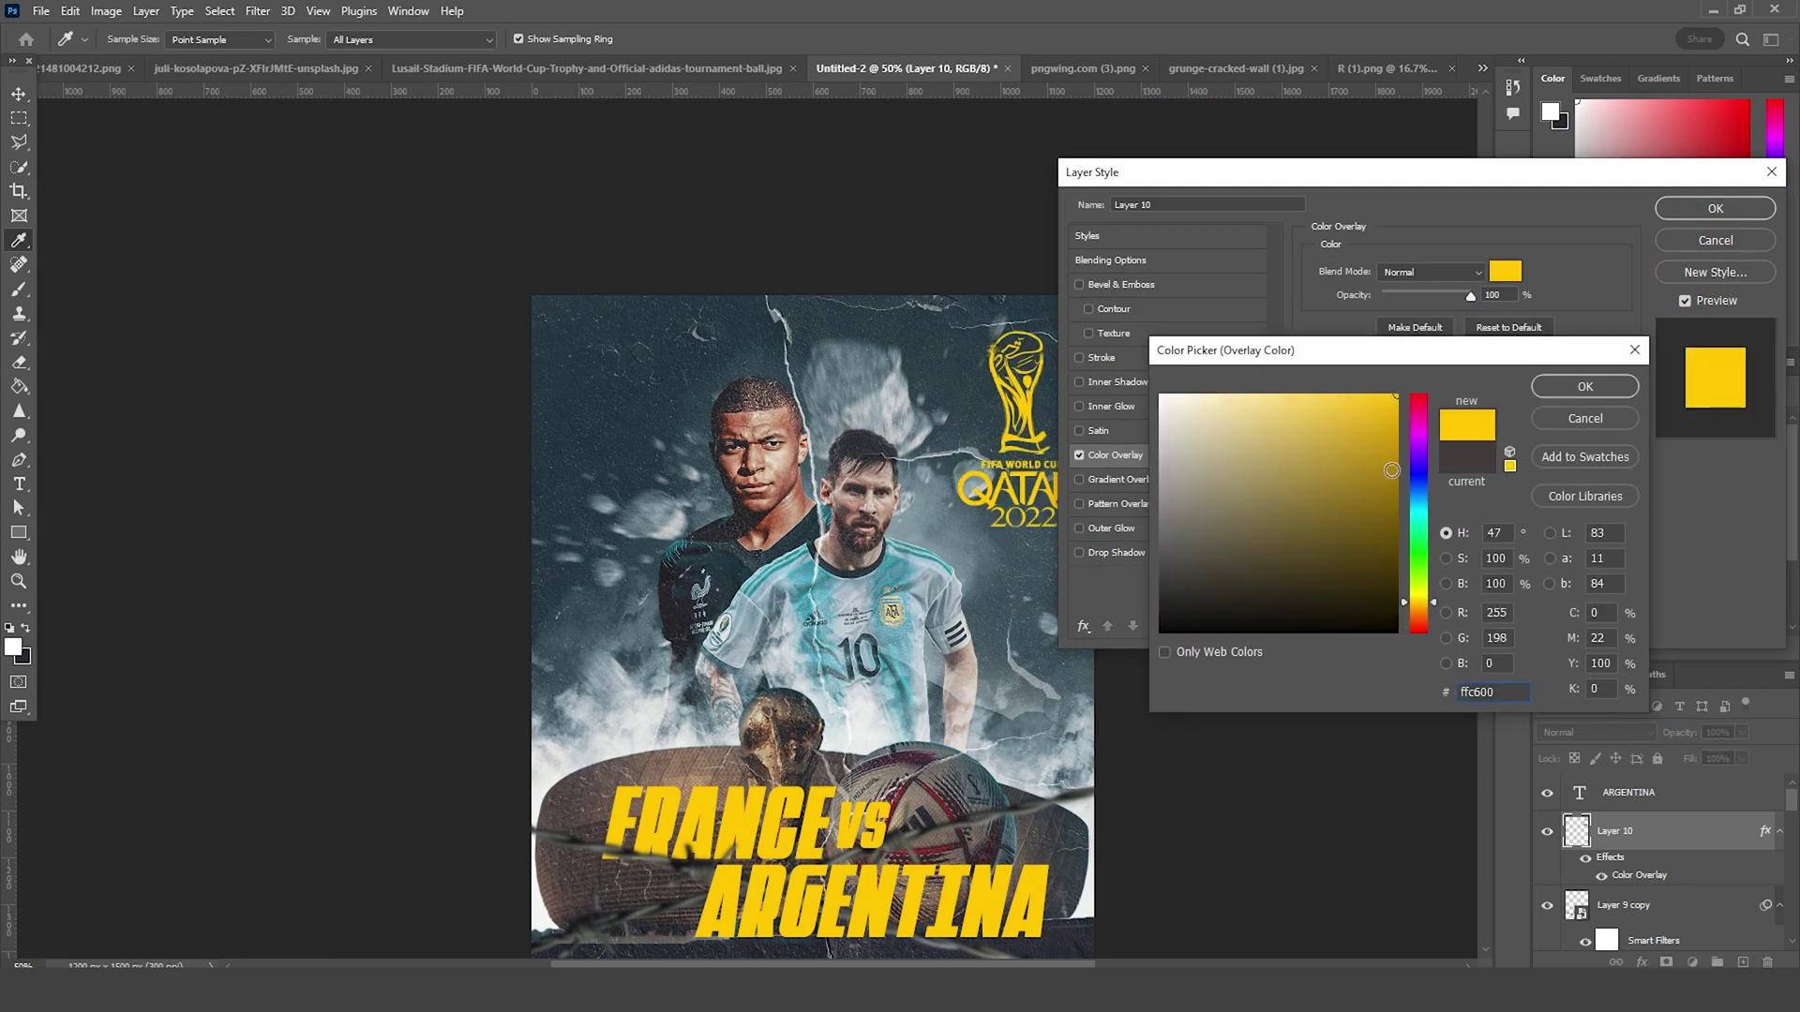
{"action": "left_click", "coordinate": [1217, 394]}
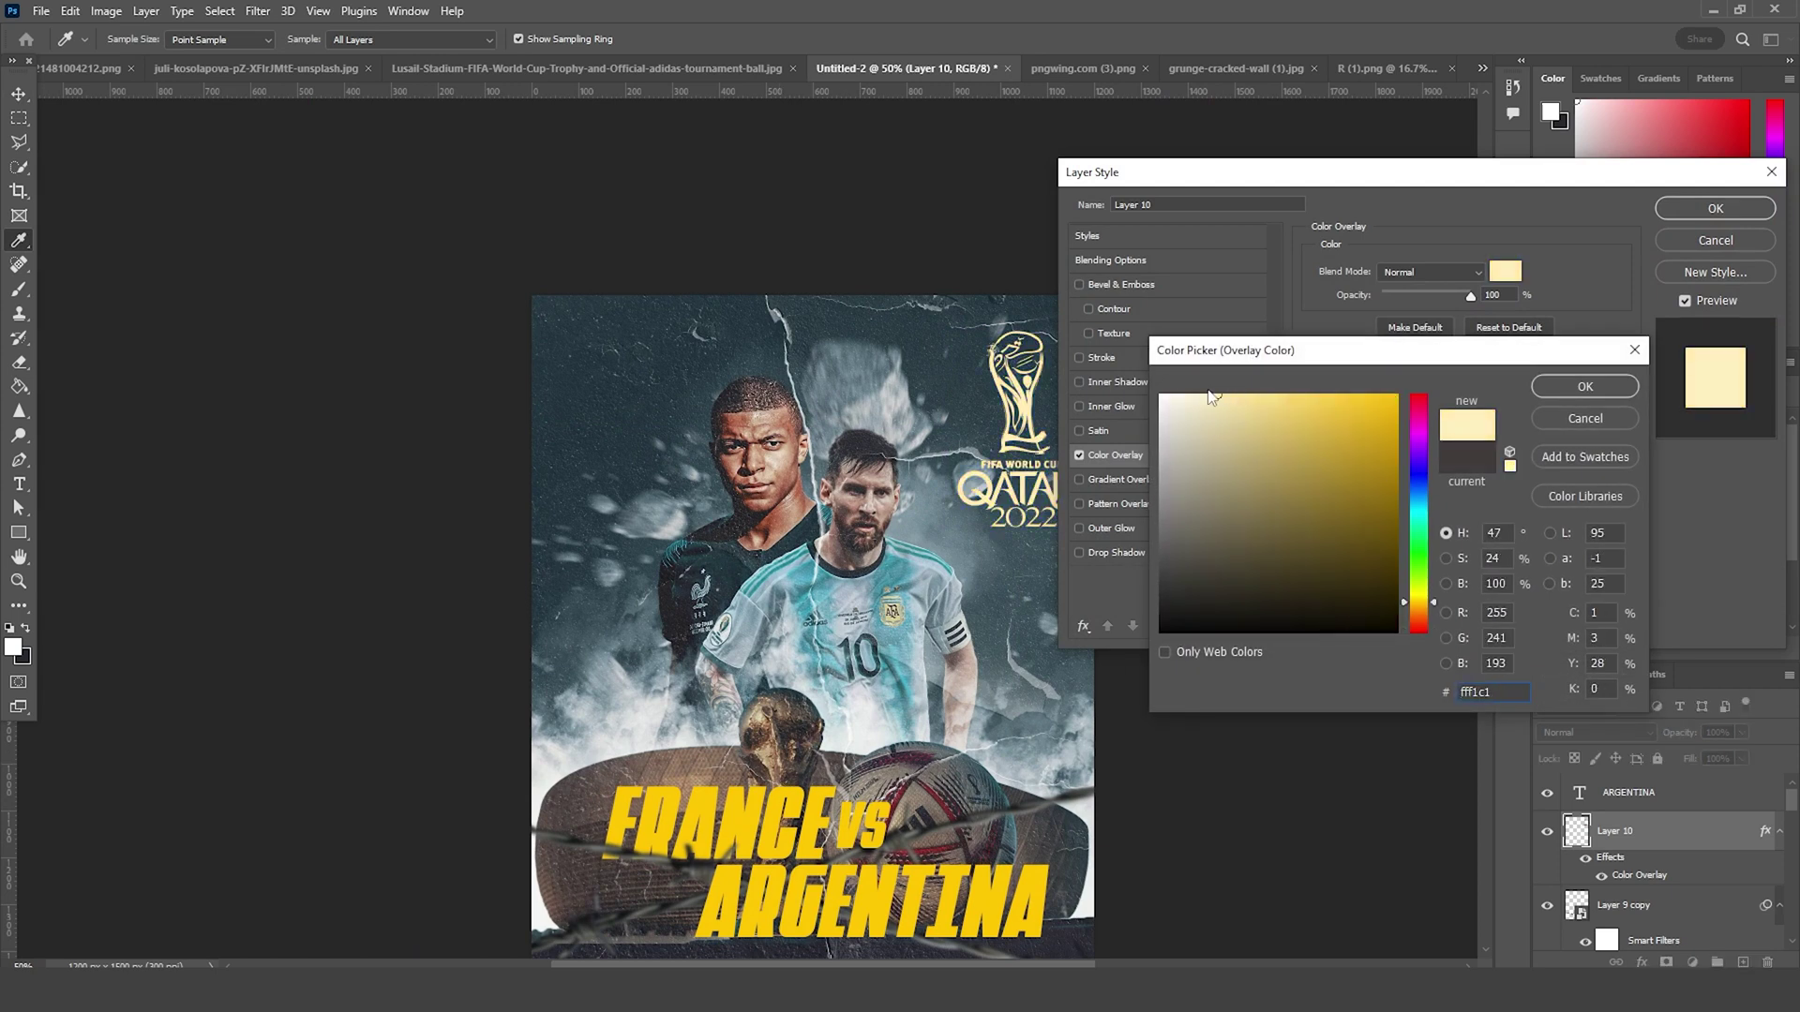
{"action": "left_click_drag", "start_coordinate": [1211, 397], "coordinate": [1189, 394]}
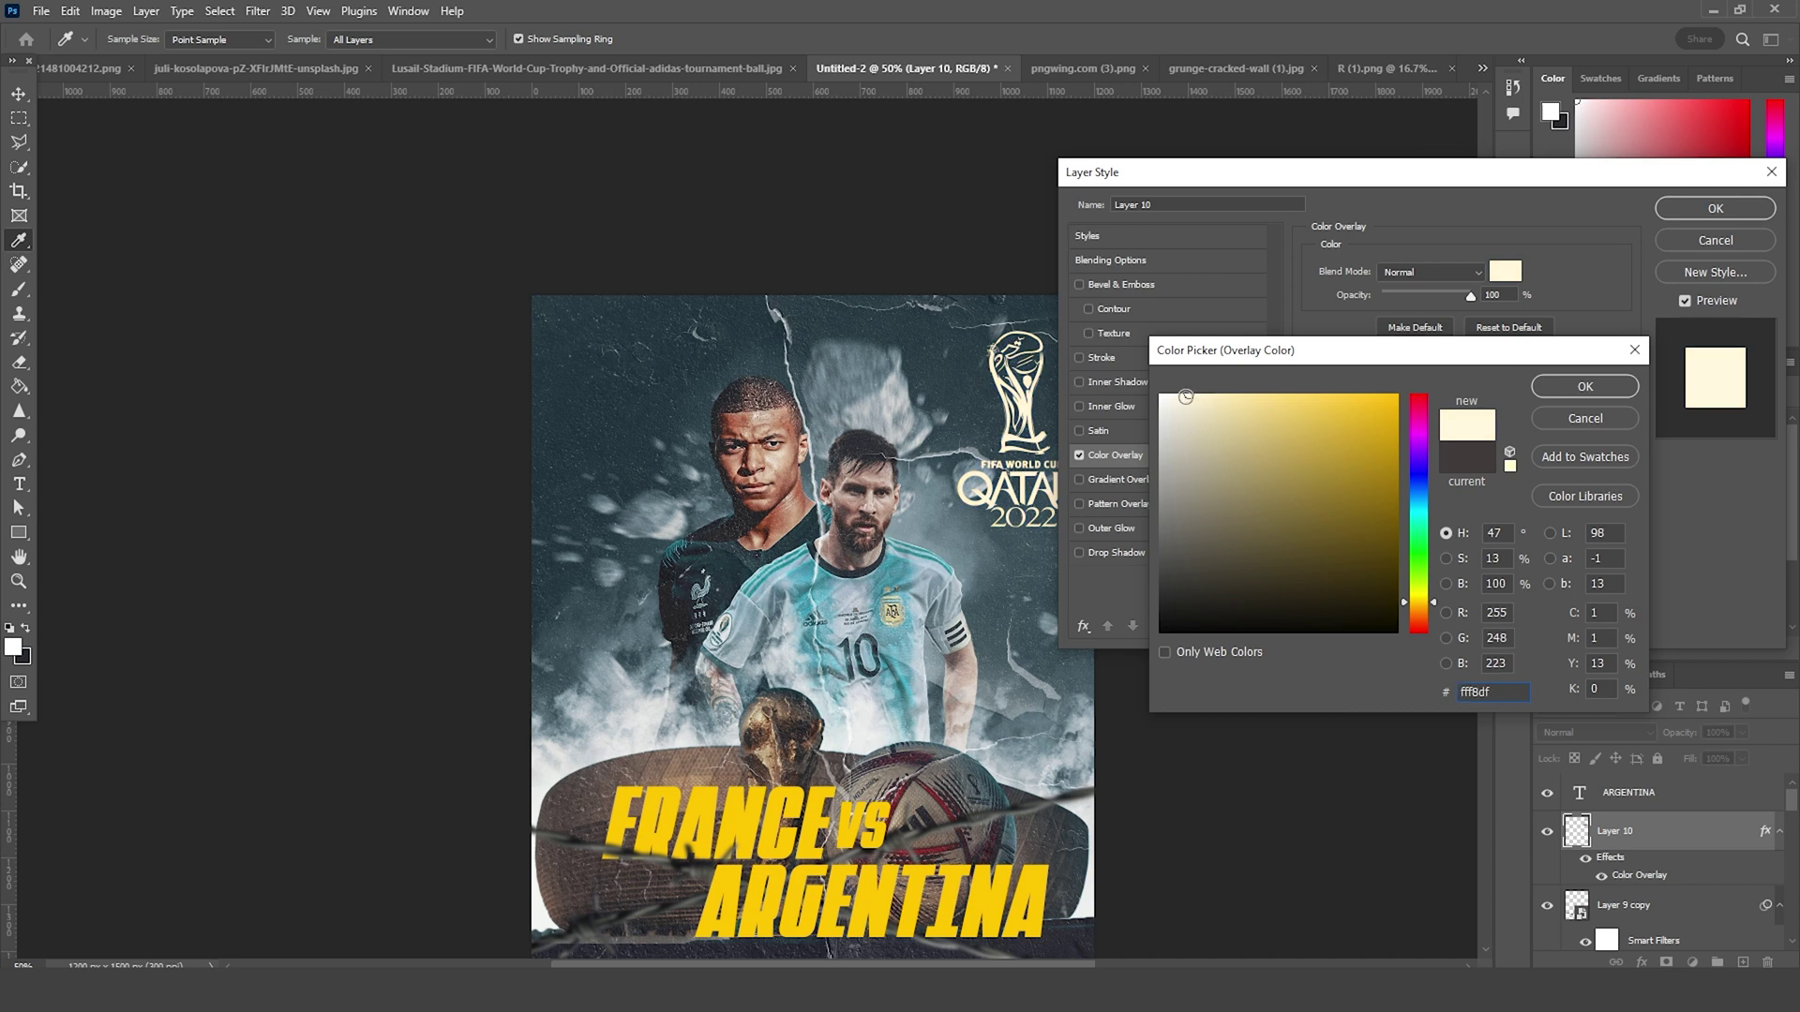
{"action": "left_click", "coordinate": [1537, 388]}
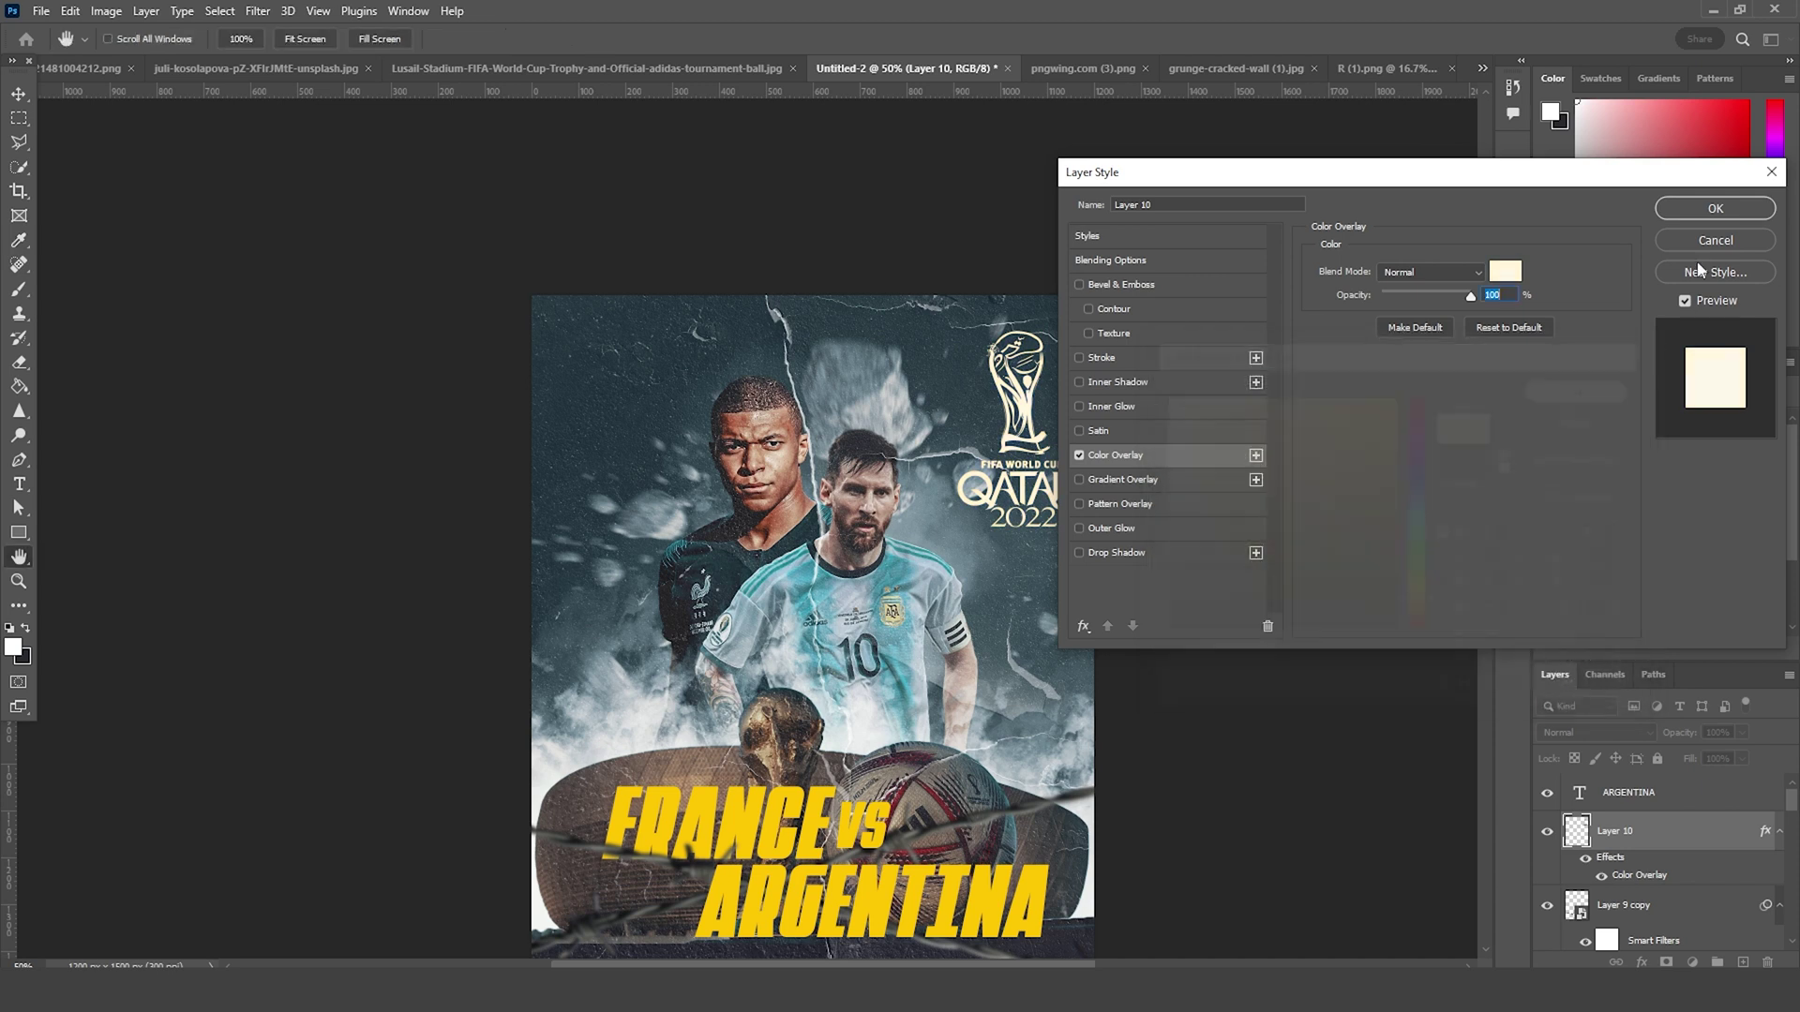
{"action": "left_click", "coordinate": [1710, 204]}
Step: Scale the Qatar 2022 logo to 81.35% and shift it slightly inward from the poster's upper-right corner
{"action": "key", "text": "v"}
{"action": "left_click_drag", "start_coordinate": [1048, 637], "coordinate": [1029, 477]}
{"action": "key", "text": "ctrl+t"}
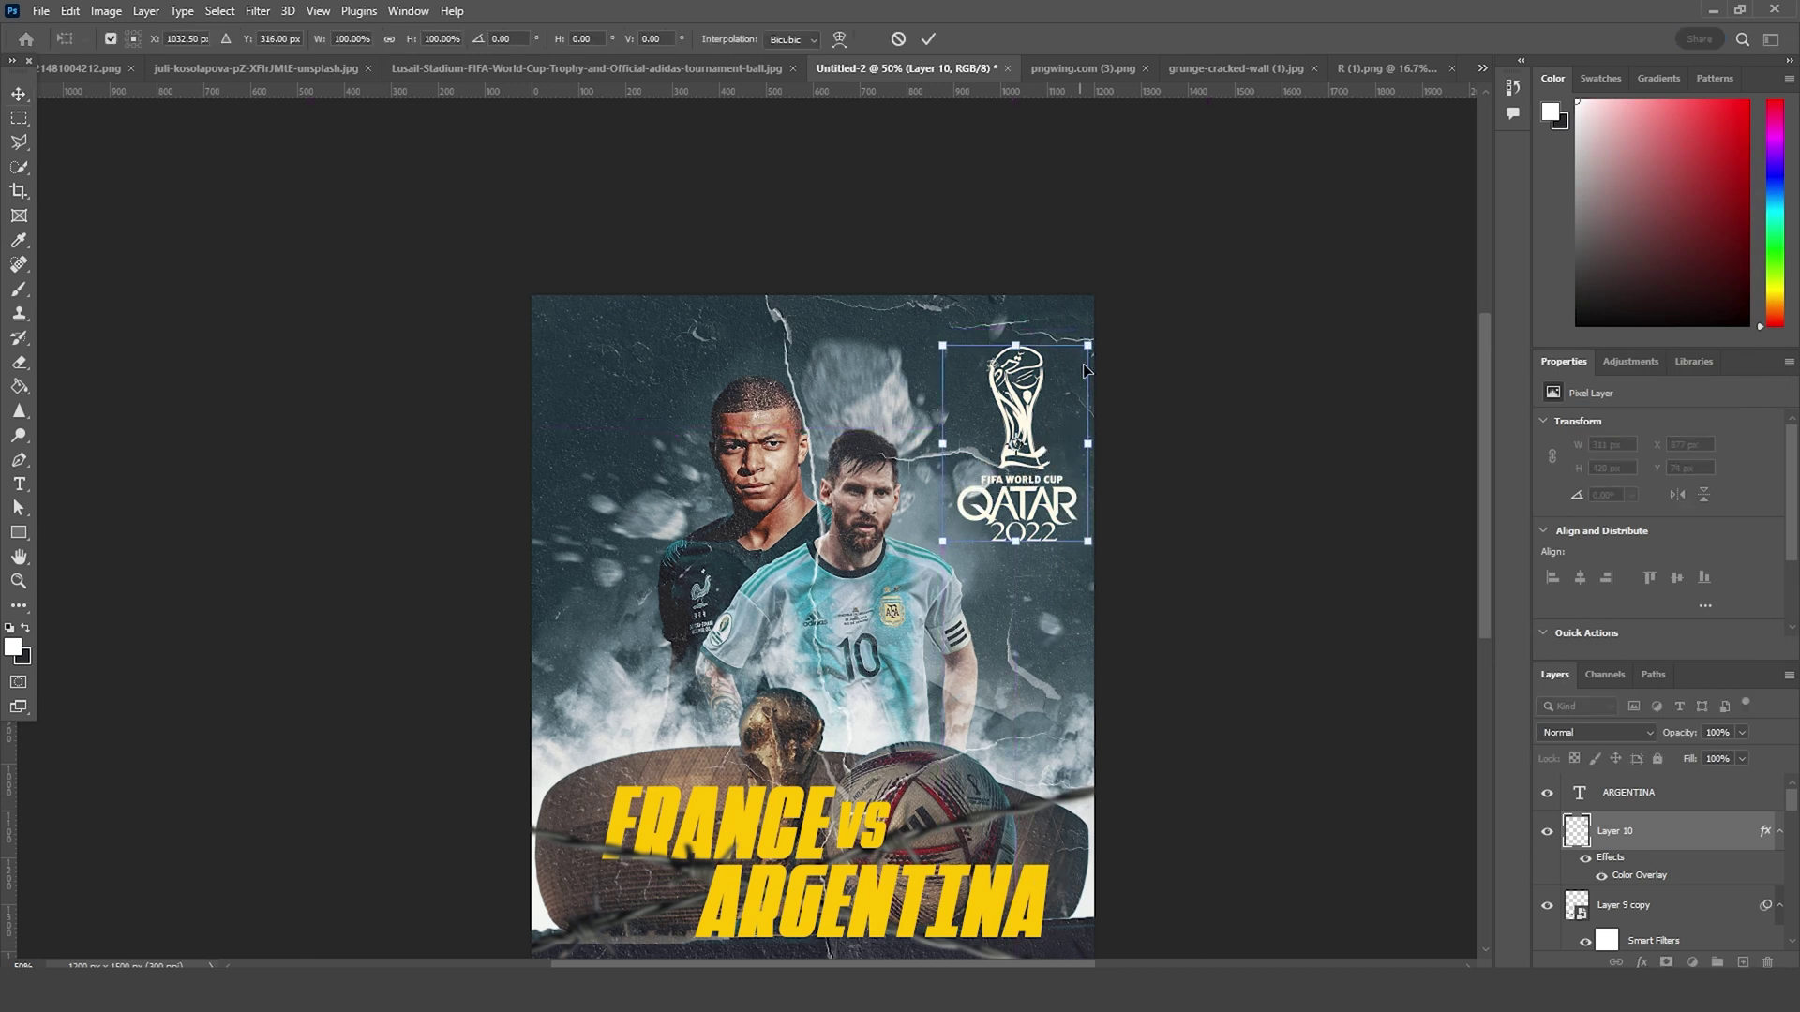
{"action": "left_click_drag", "start_coordinate": [1089, 345], "coordinate": [1052, 409]}
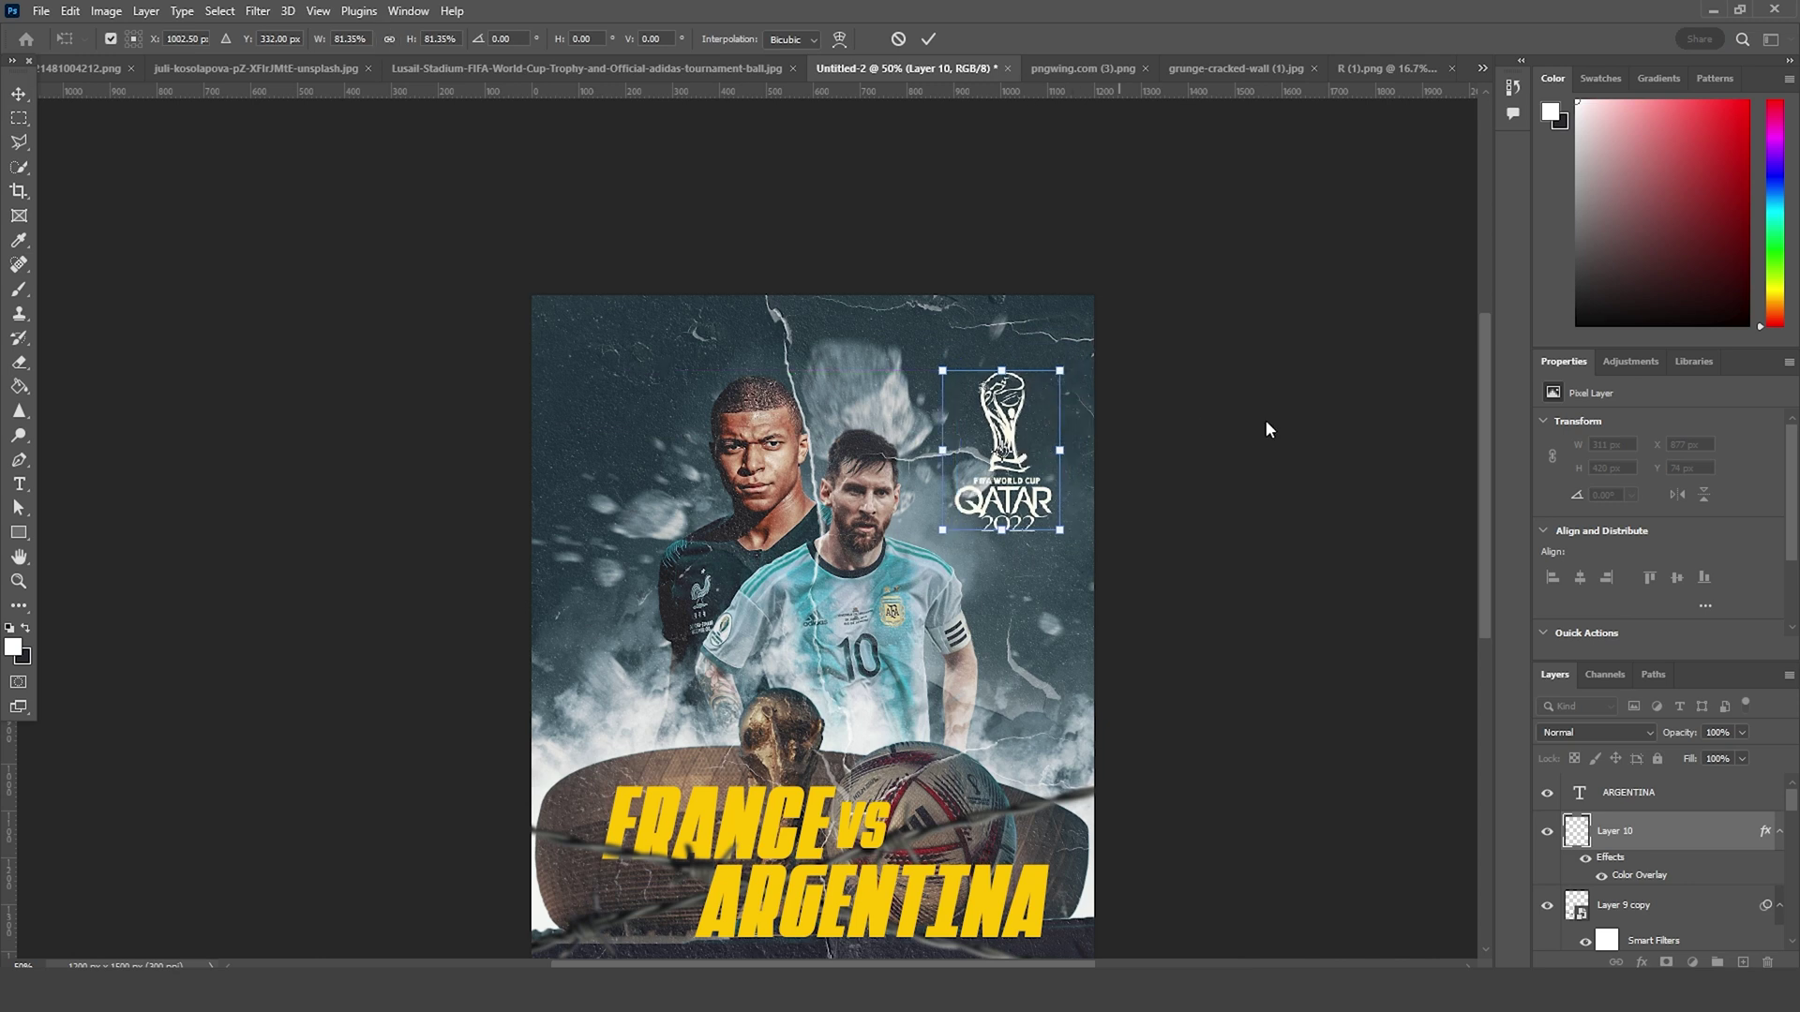
{"action": "key", "text": "Return"}
{"action": "key", "text": "ctrl+minus"}
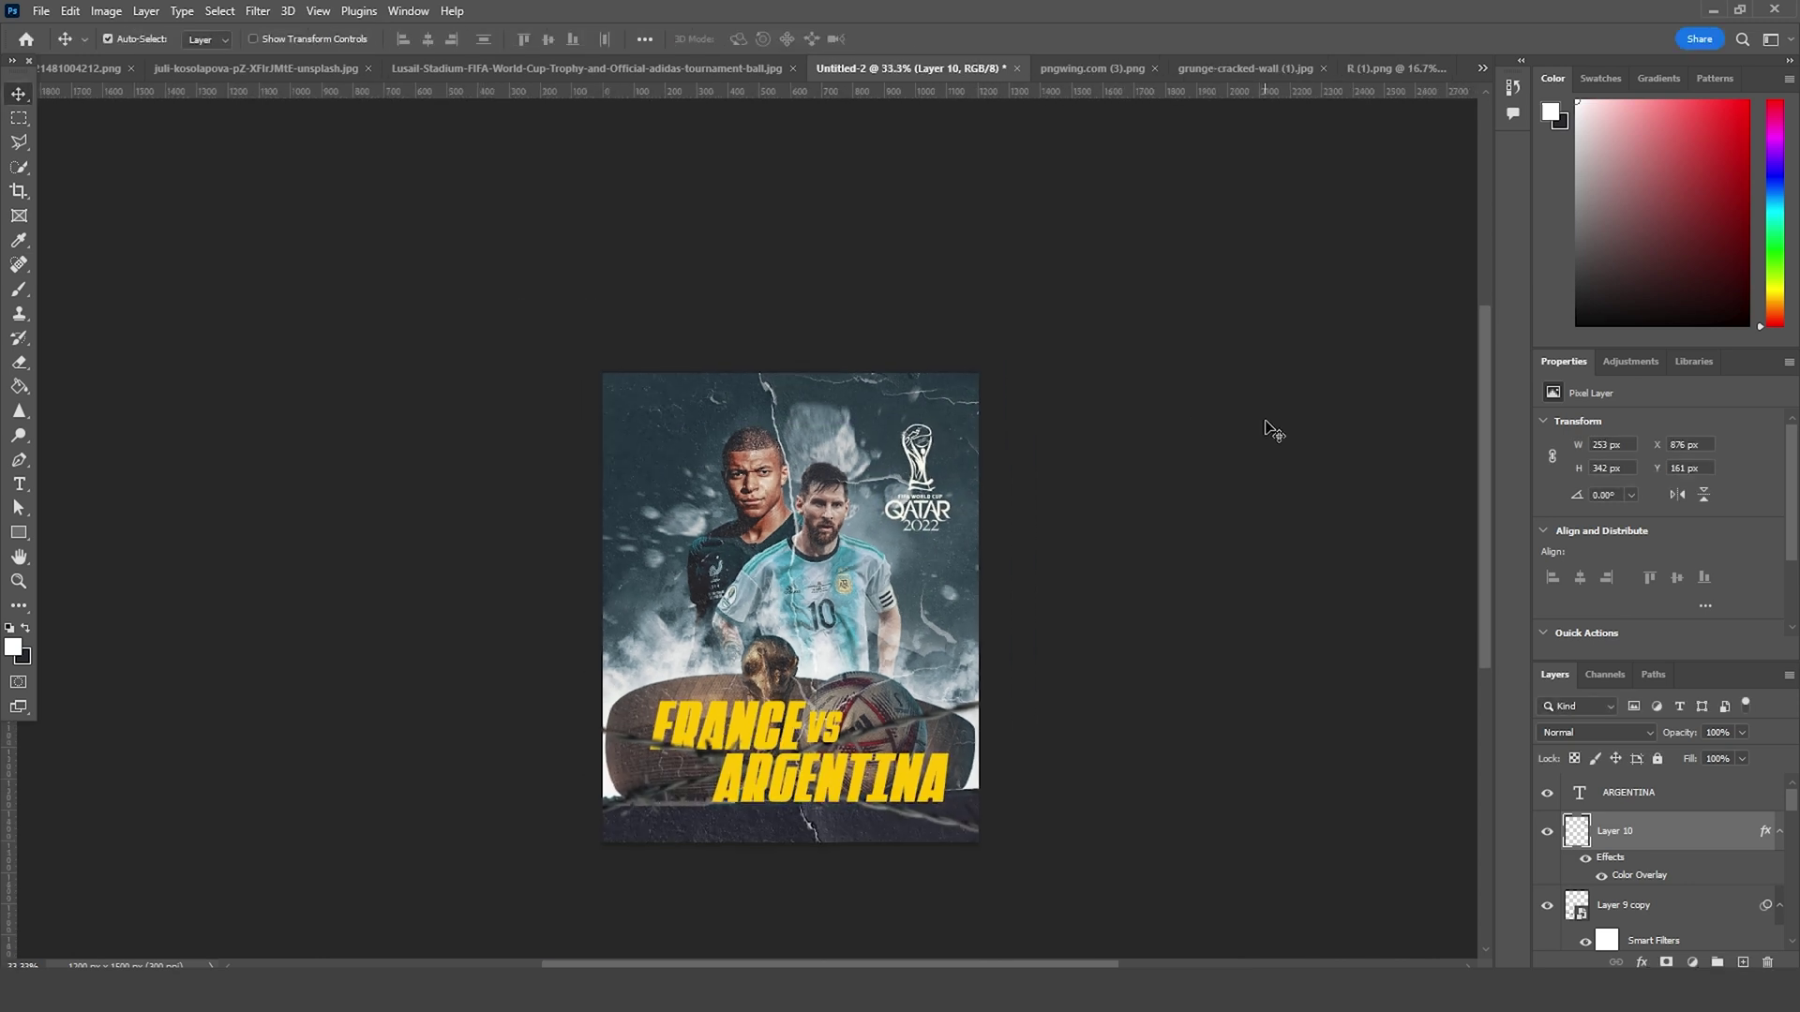
Step: Enlarge both player layers, Layer 1 and Layer 2, together and position them so the rear player's head nearly reaches the poster's upper edge
{"action": "left_click_drag", "start_coordinate": [734, 435], "coordinate": [774, 392]}
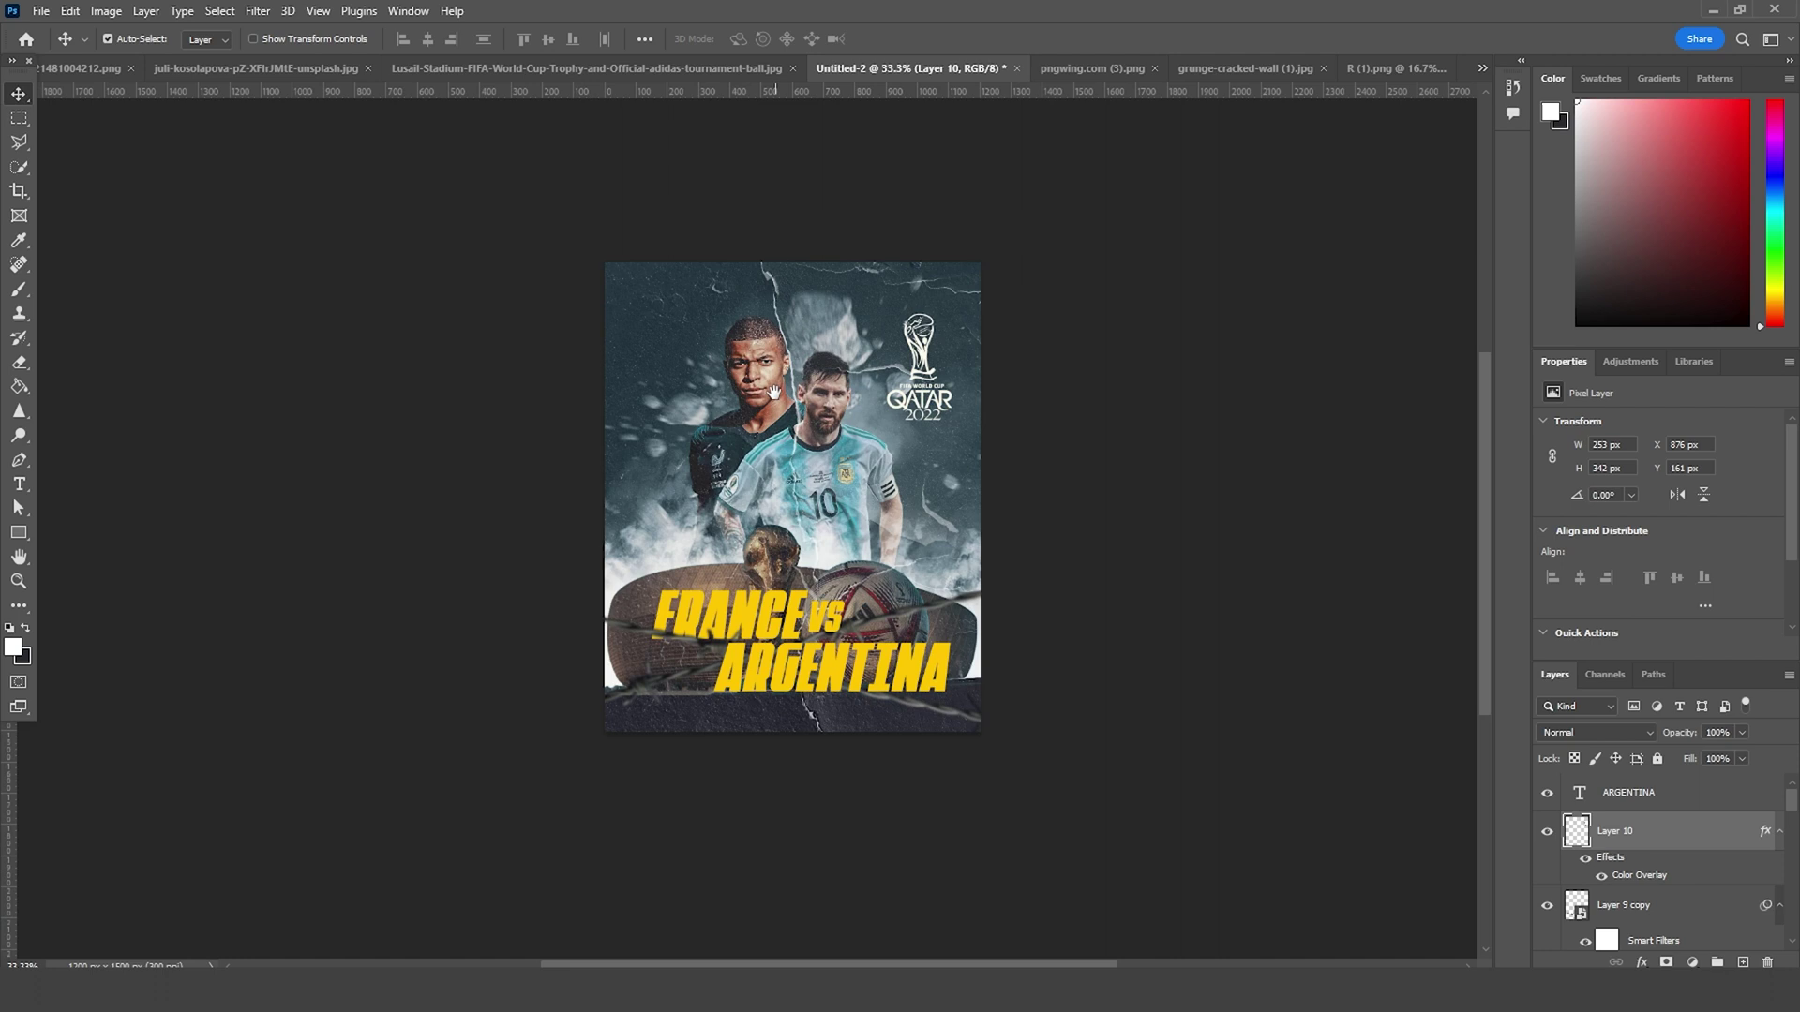
{"action": "left_click", "coordinate": [837, 431]}
{"action": "right_click", "coordinate": [835, 426]}
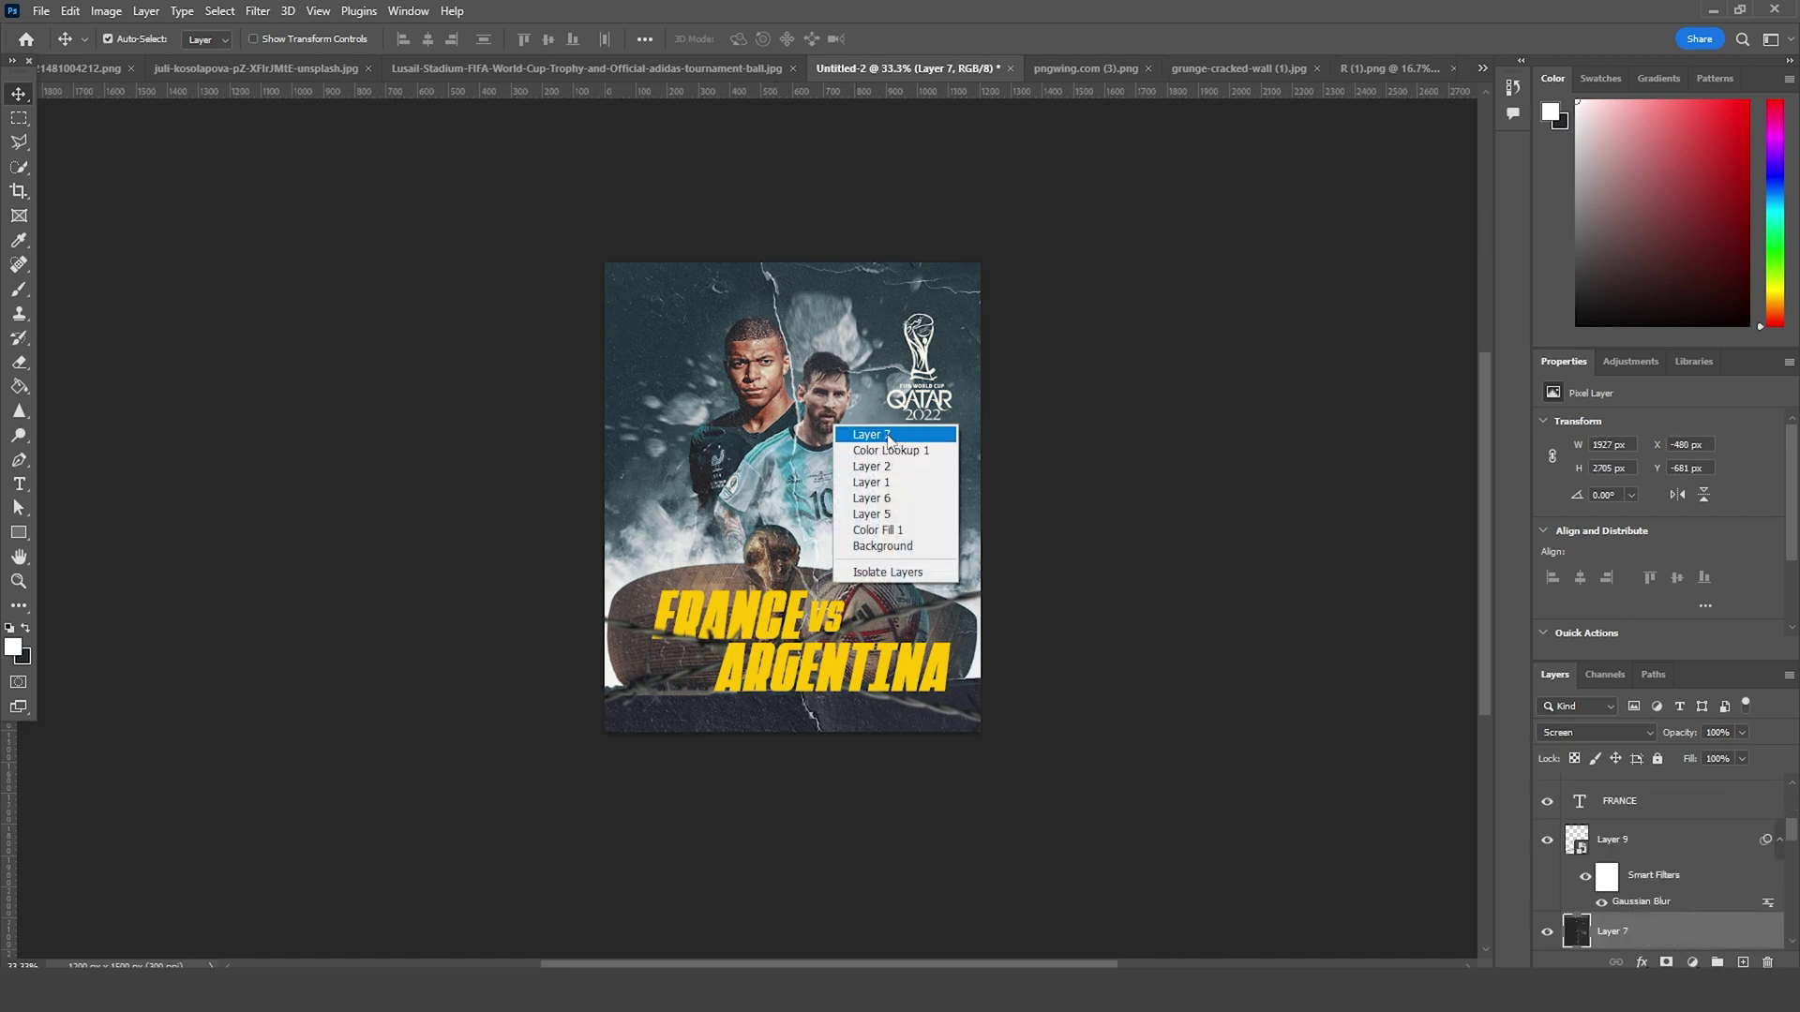
{"action": "left_click", "coordinate": [872, 434]}
{"action": "scroll", "coordinate": [1632, 900], "scroll_direction": "down", "scroll_amount": 3}
{"action": "scroll", "coordinate": [1632, 899], "scroll_direction": "down", "scroll_amount": 3}
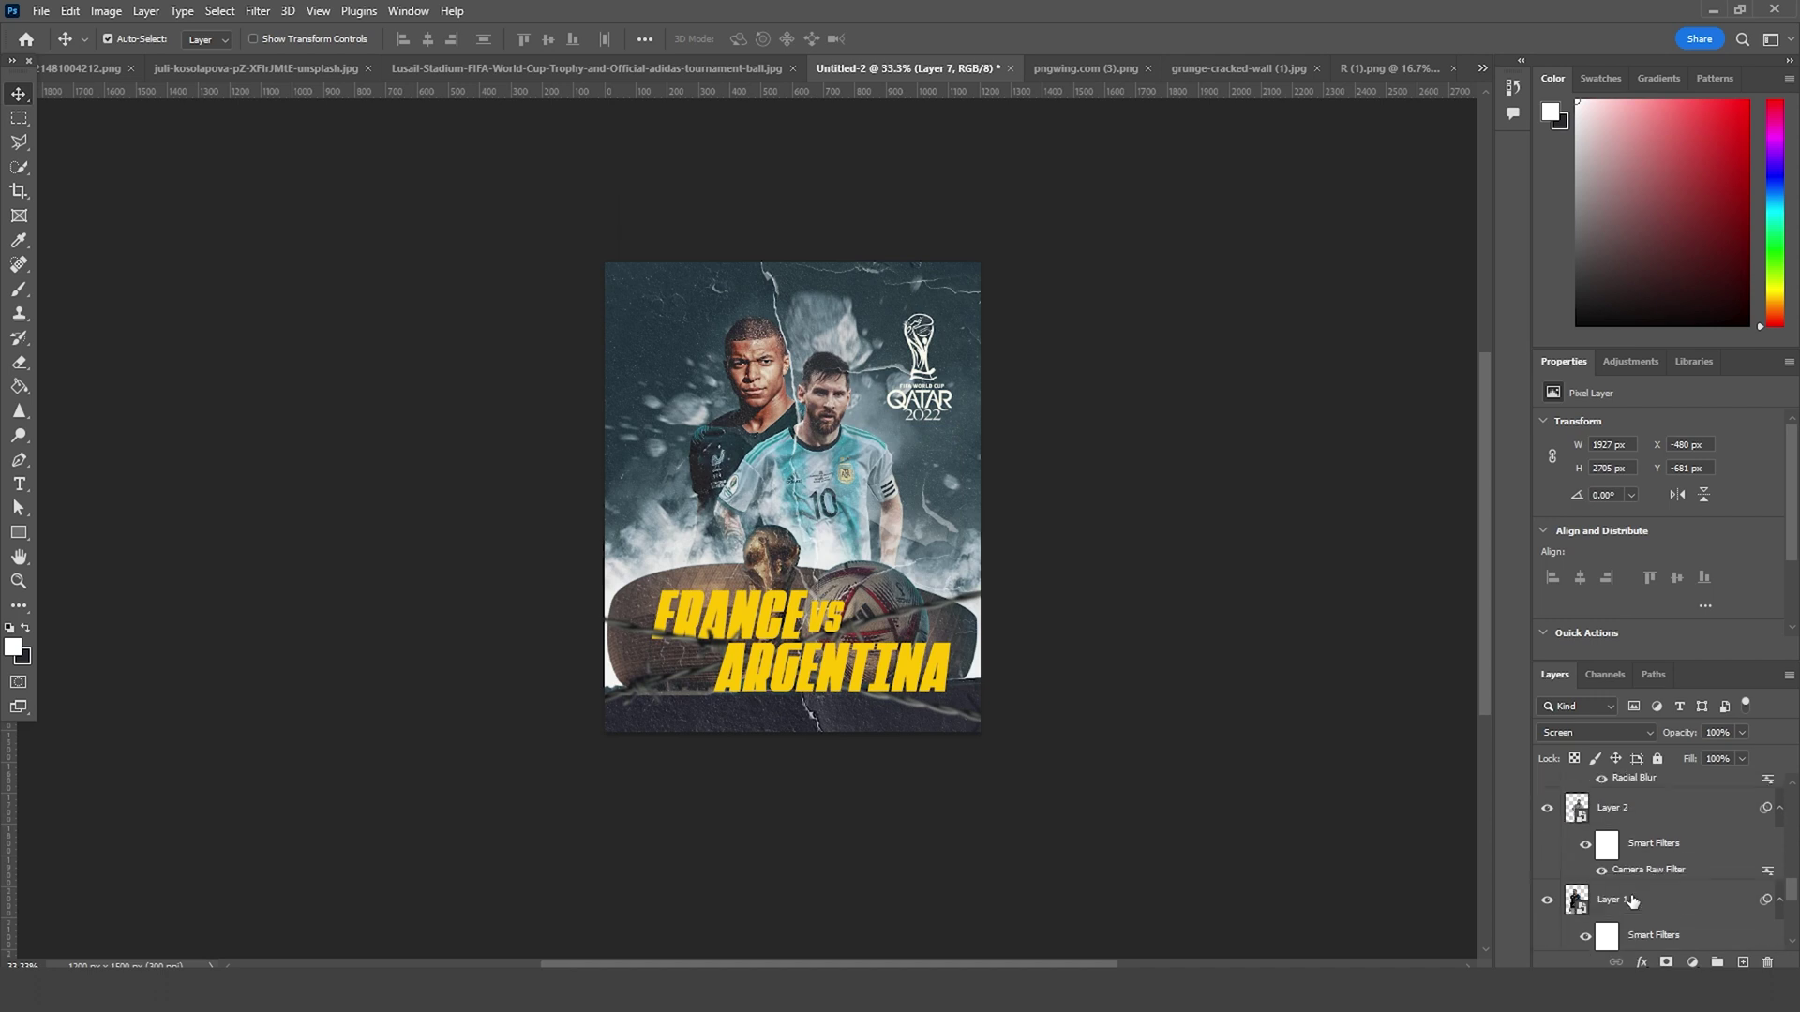
{"action": "left_click", "coordinate": [1612, 807]}
{"action": "left_click", "coordinate": [1580, 904], "text": "ctrl"}
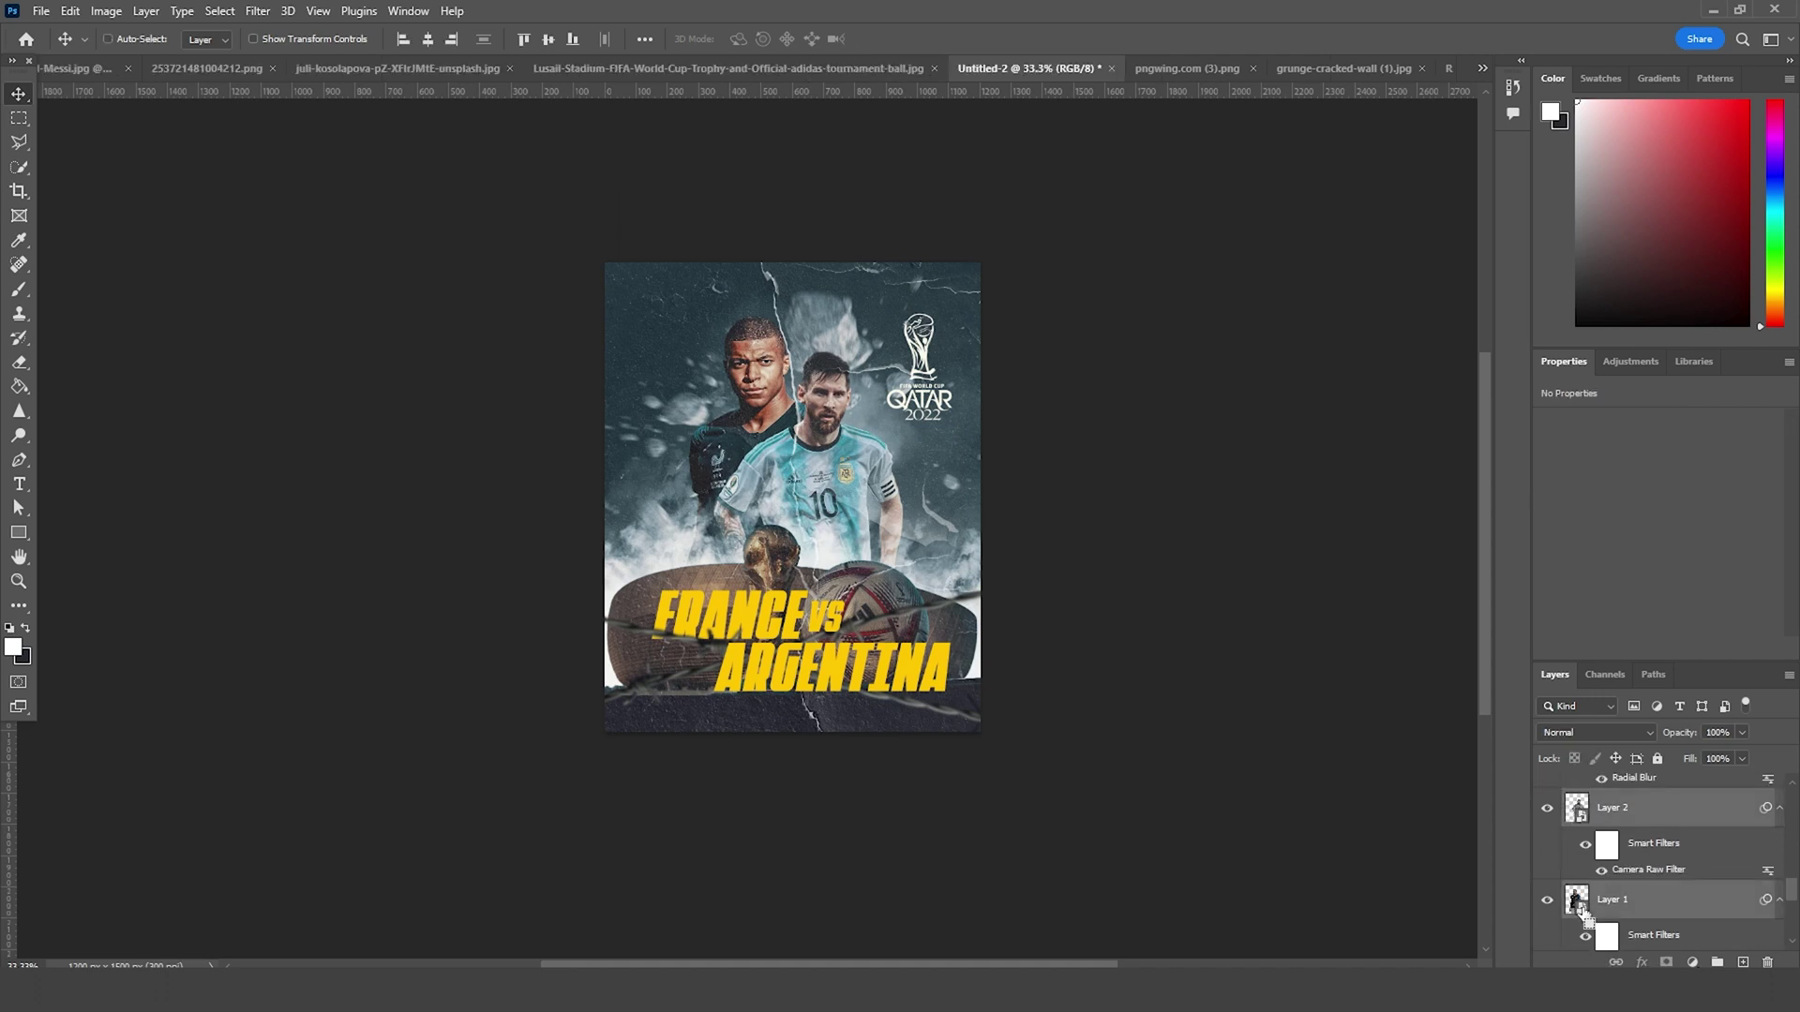
{"action": "key", "text": "ctrl+t"}
{"action": "left_click", "coordinate": [927, 392]}
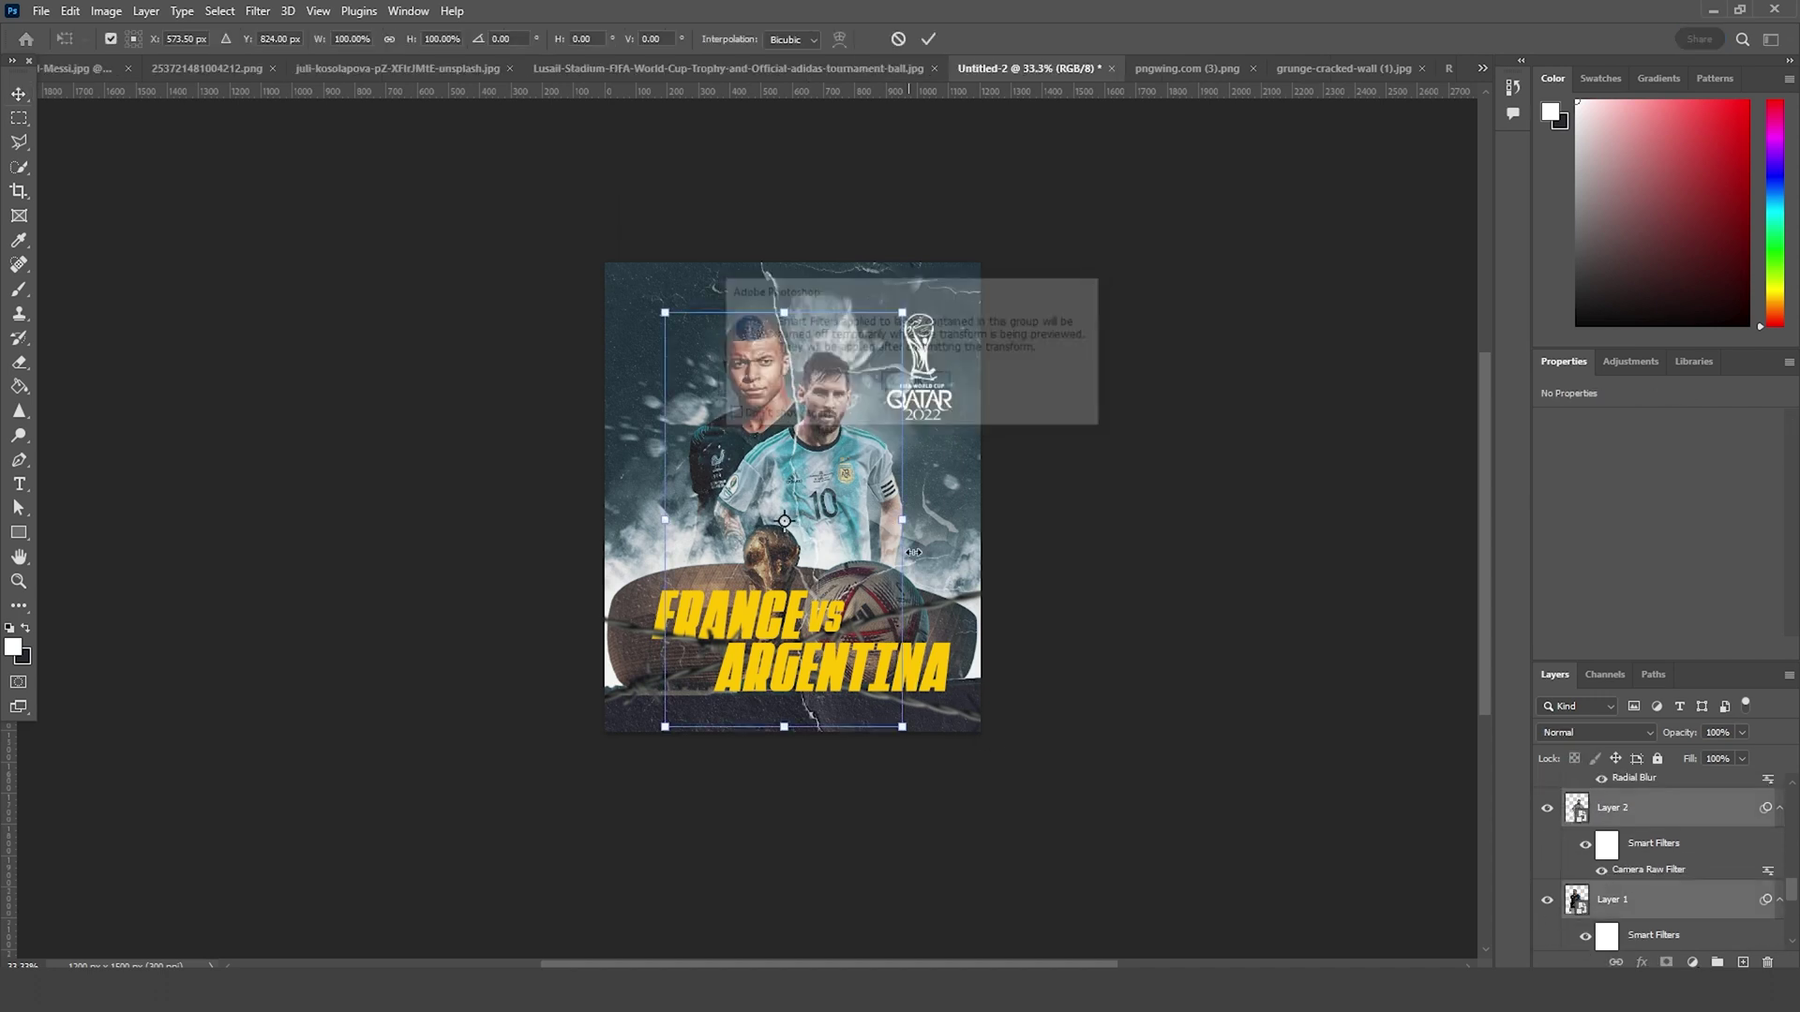
{"action": "left_click_drag", "start_coordinate": [903, 729], "coordinate": [925, 767]}
{"action": "left_click_drag", "start_coordinate": [855, 505], "coordinate": [851, 529]}
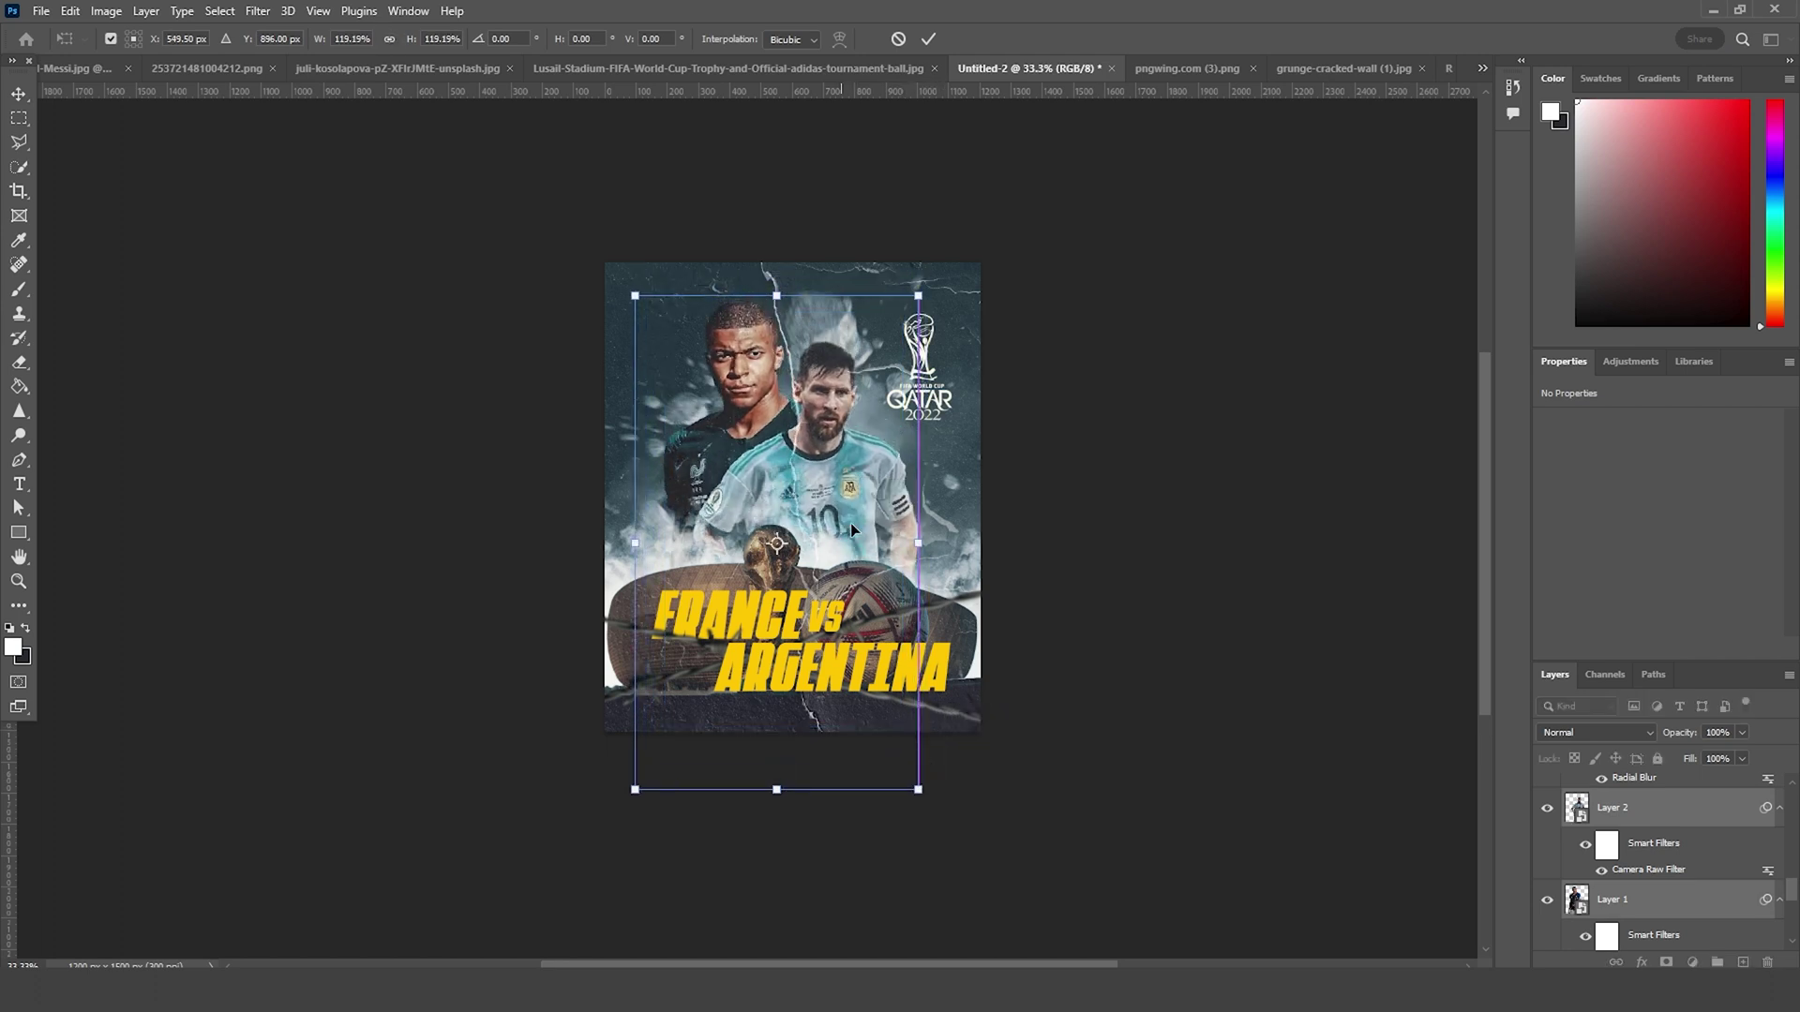
{"action": "left_click_drag", "start_coordinate": [933, 298], "coordinate": [949, 270]}
{"action": "left_click_drag", "start_coordinate": [854, 482], "coordinate": [851, 480]}
{"action": "key", "text": "Return"}
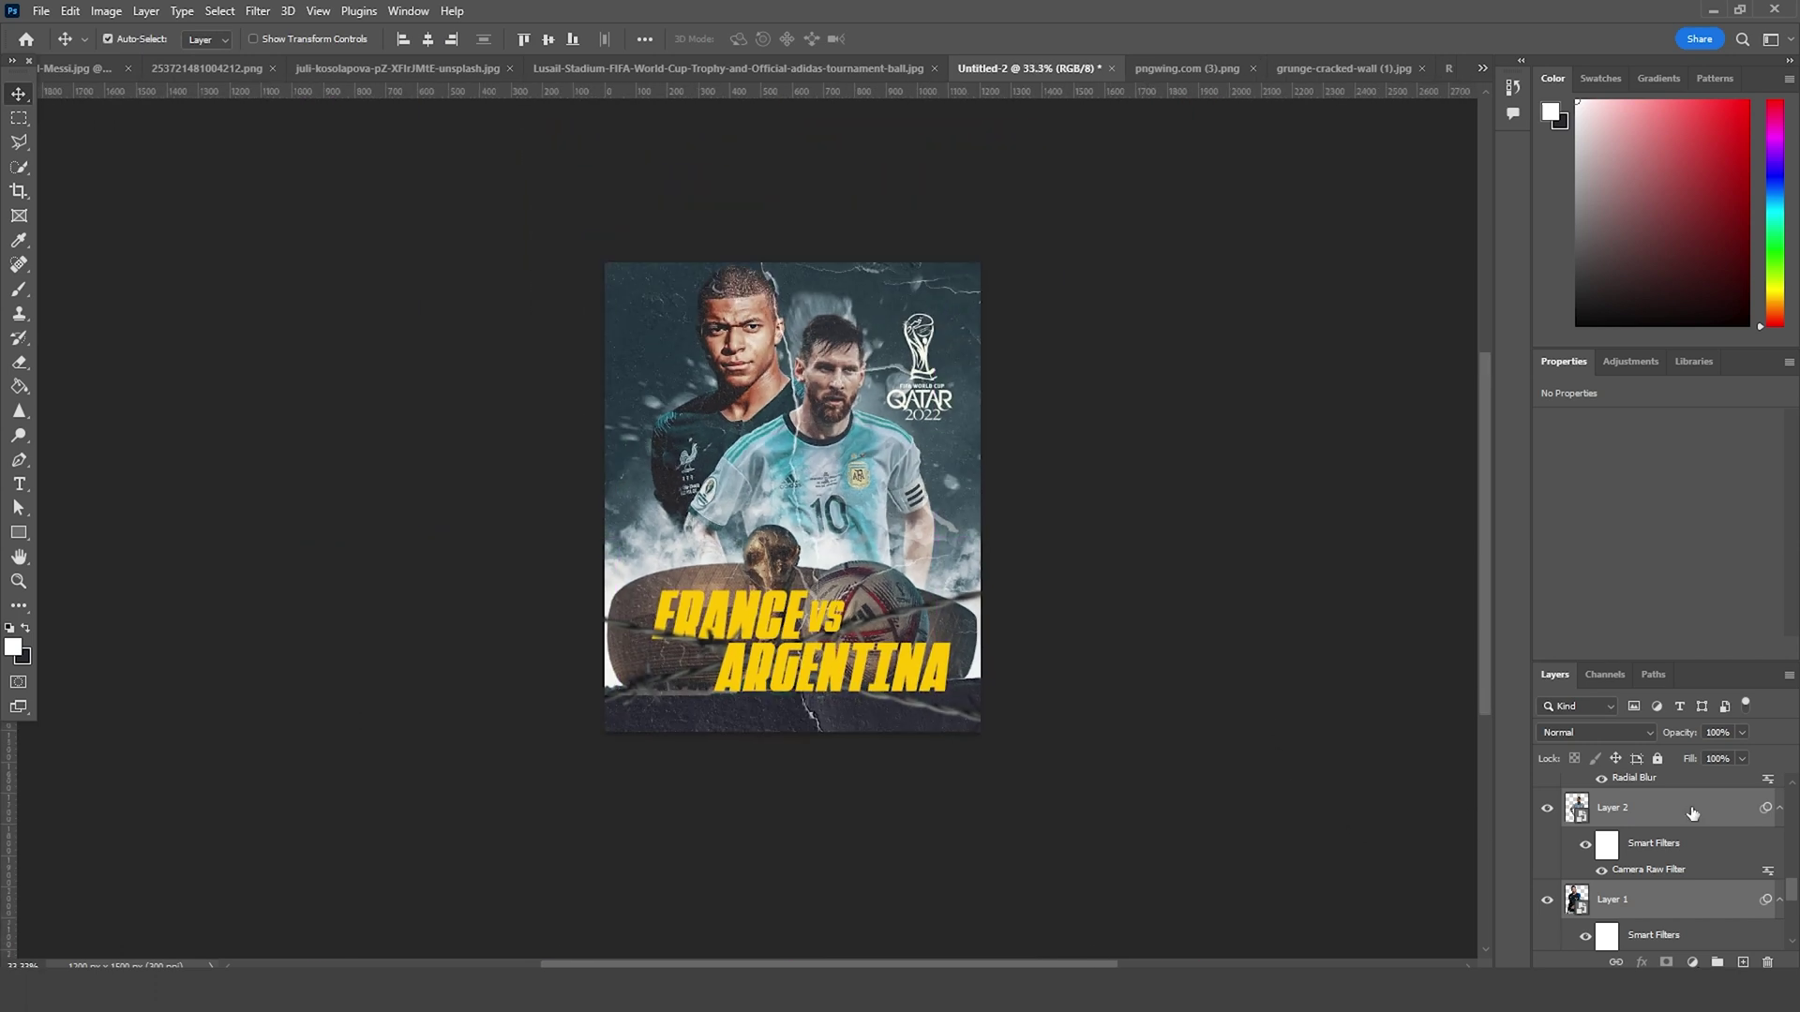
Step: Stamp all visible layers into a new layer above ARGENTINA and apply a Gaussian Blur with a 3.7 px radius
{"action": "scroll", "coordinate": [1650, 853], "scroll_direction": "up", "scroll_amount": 5}
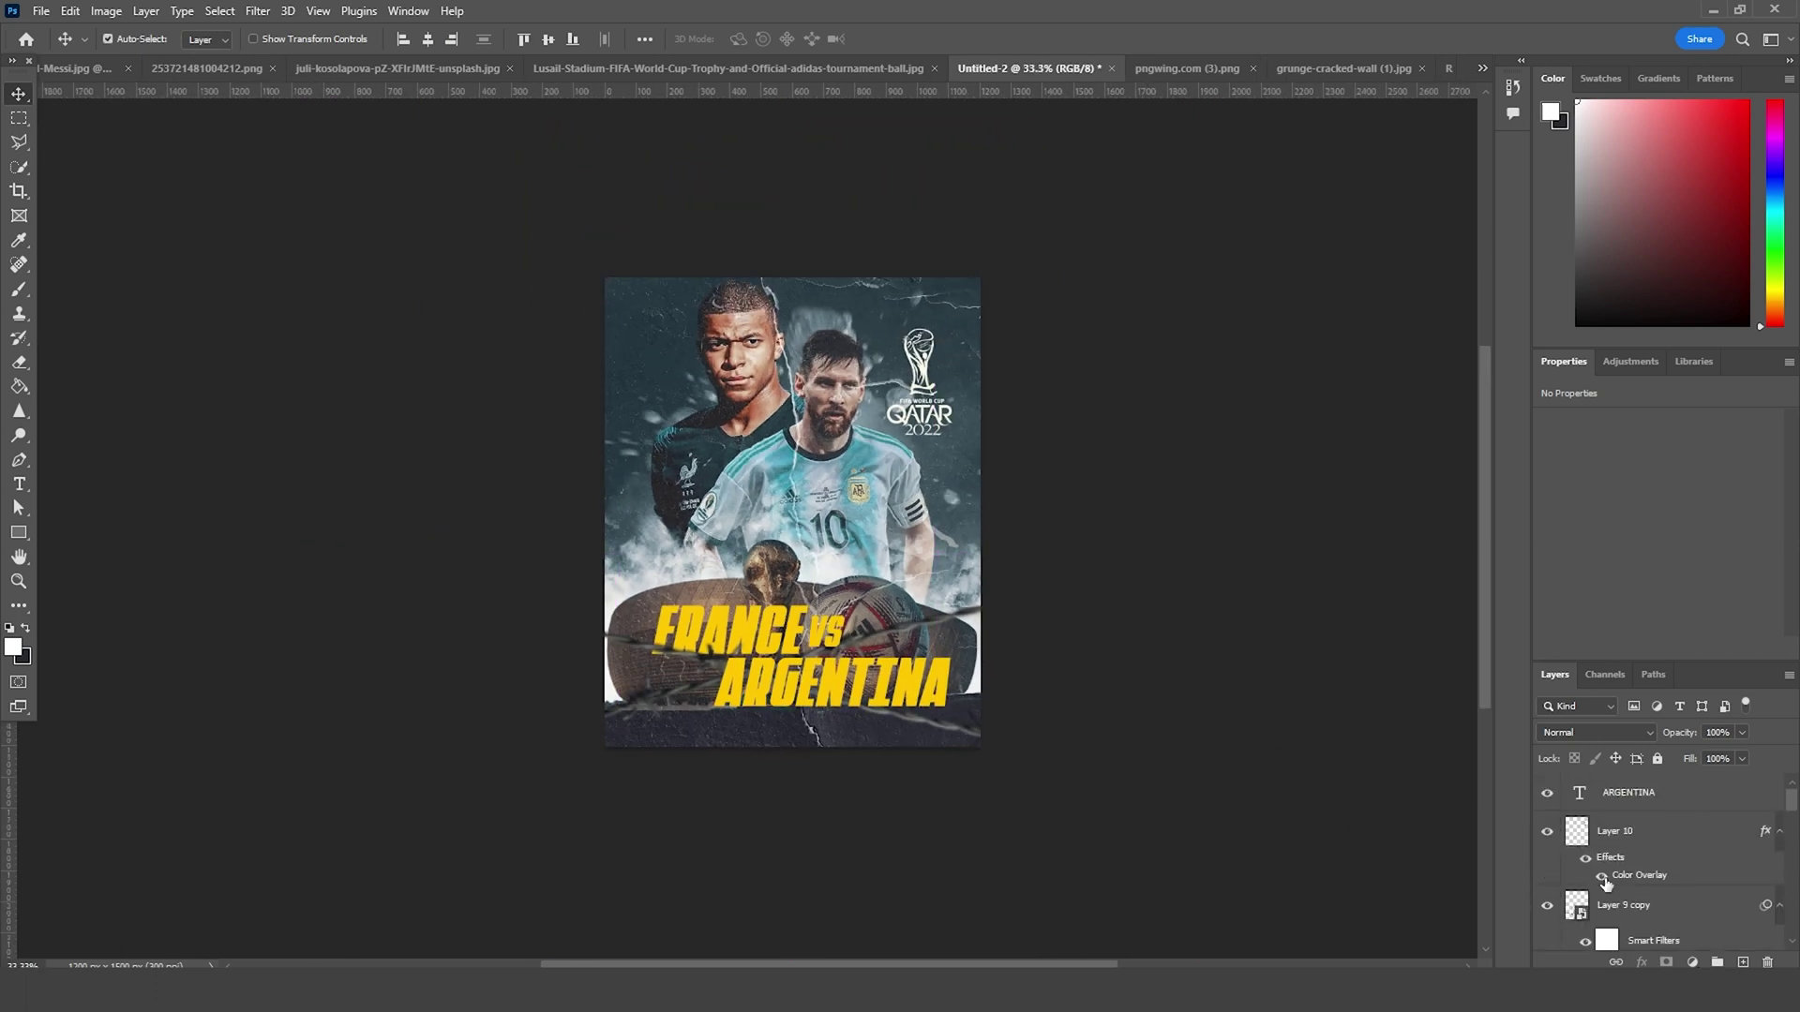
{"action": "left_click", "coordinate": [1643, 803]}
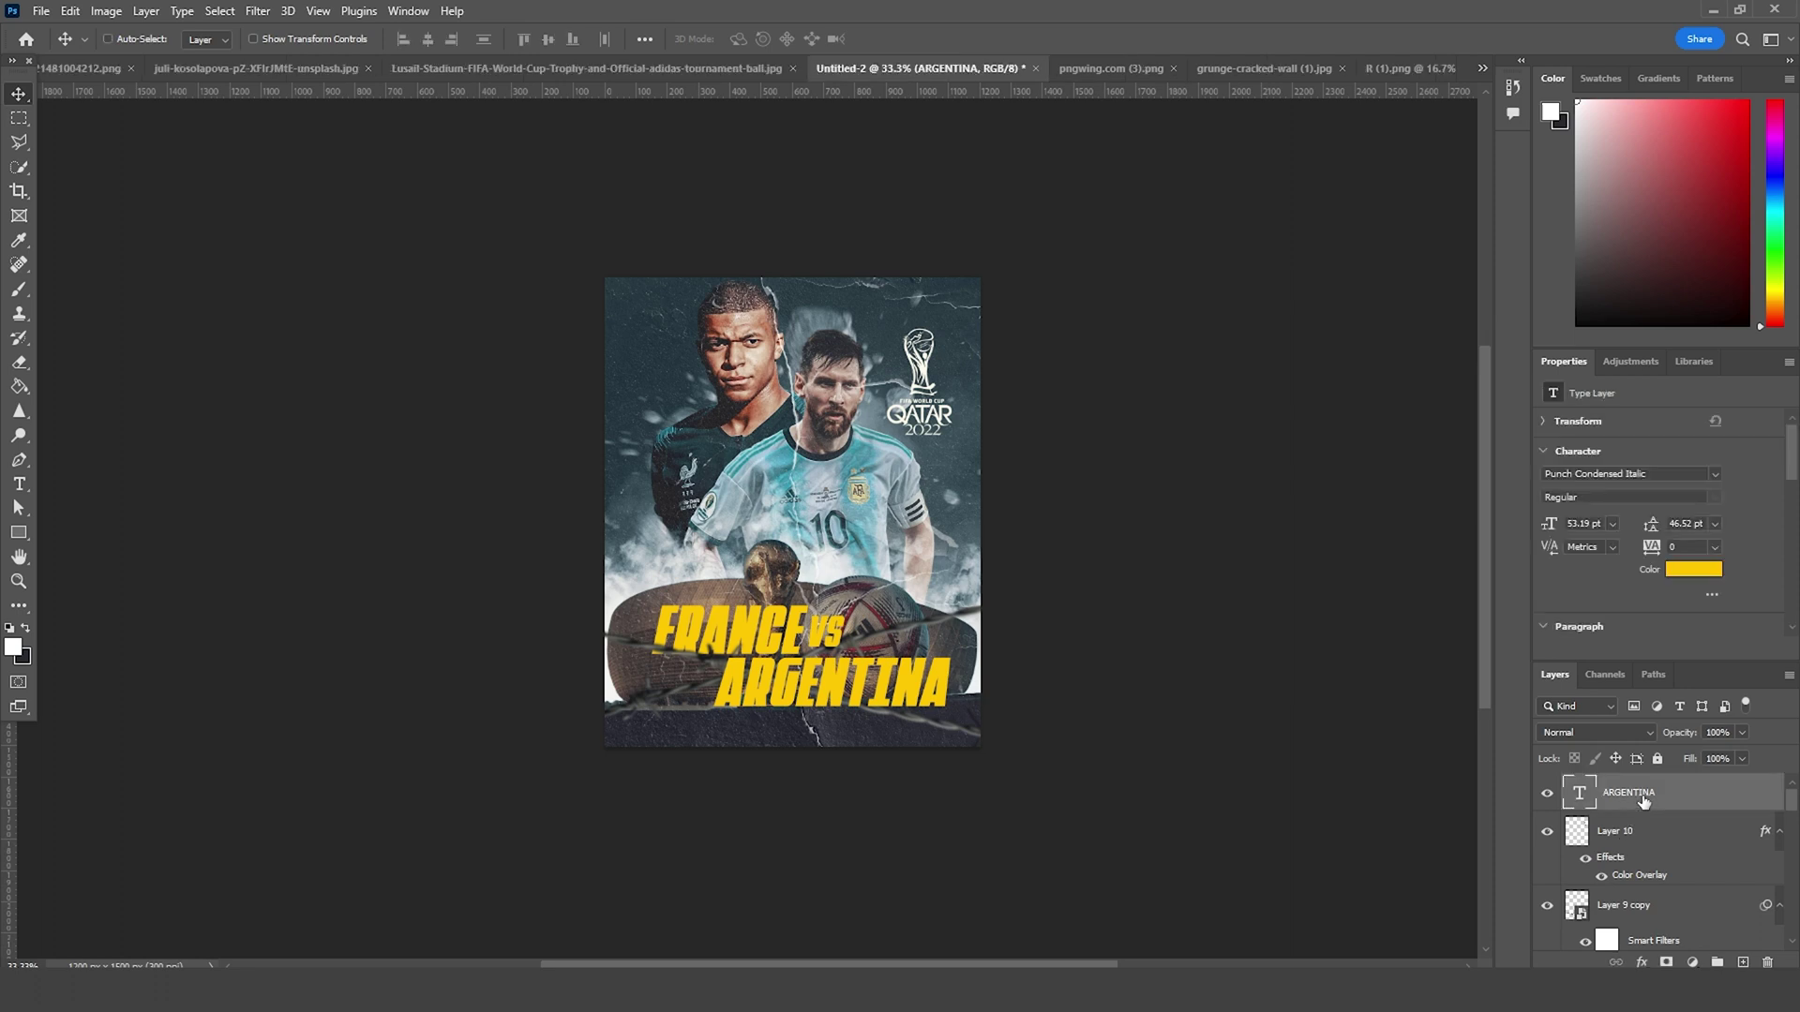
{"action": "key", "text": "ctrl+shift+alt+e"}
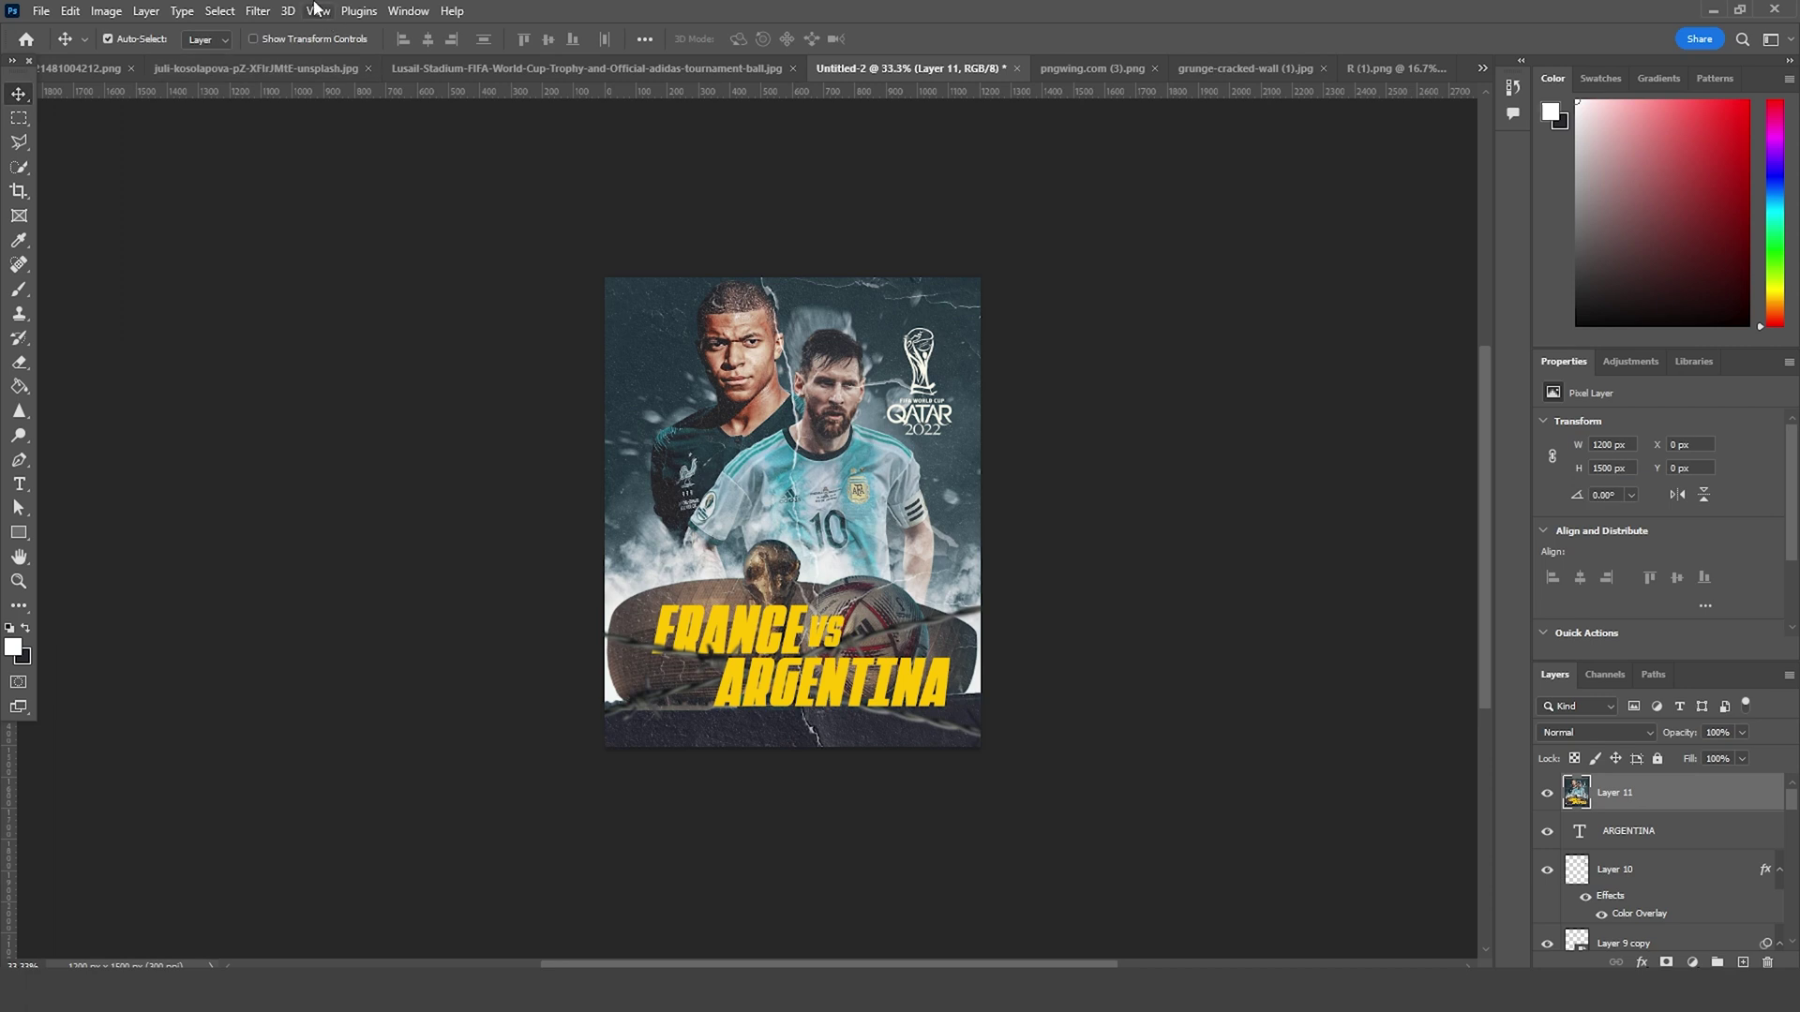
{"action": "left_click", "coordinate": [257, 12]}
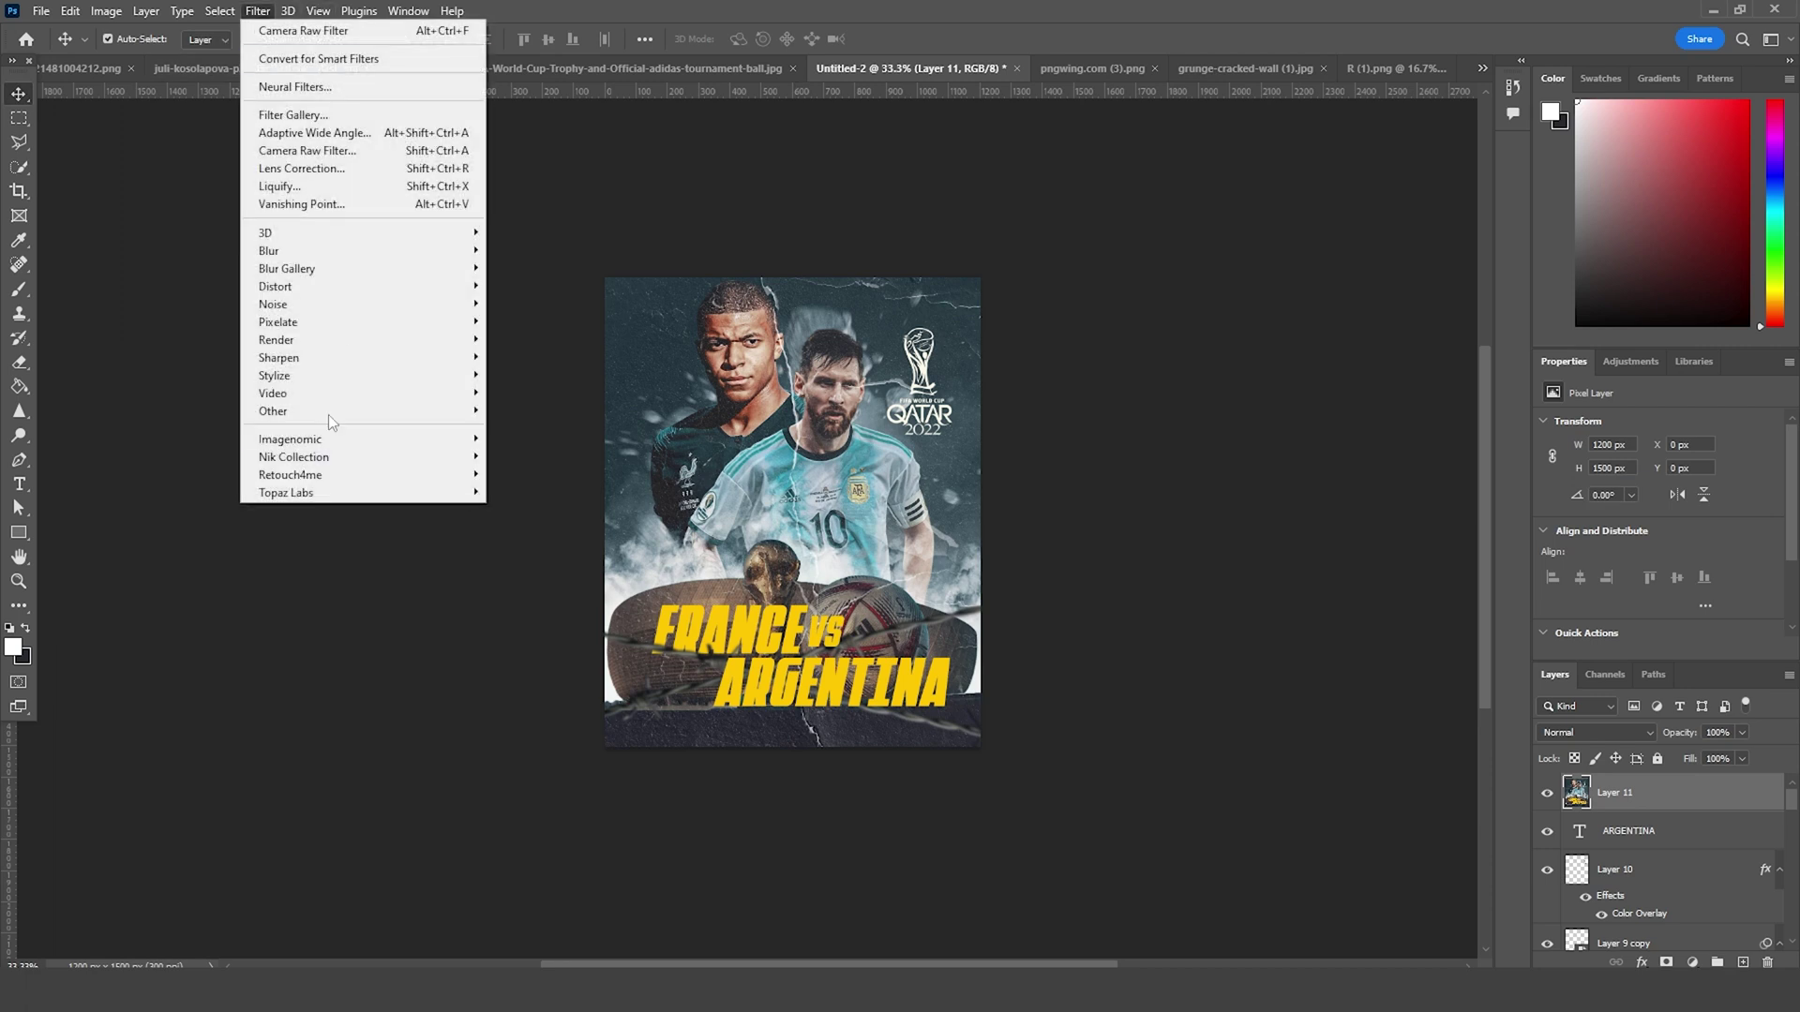
{"action": "mouse_move", "coordinate": [294, 251]}
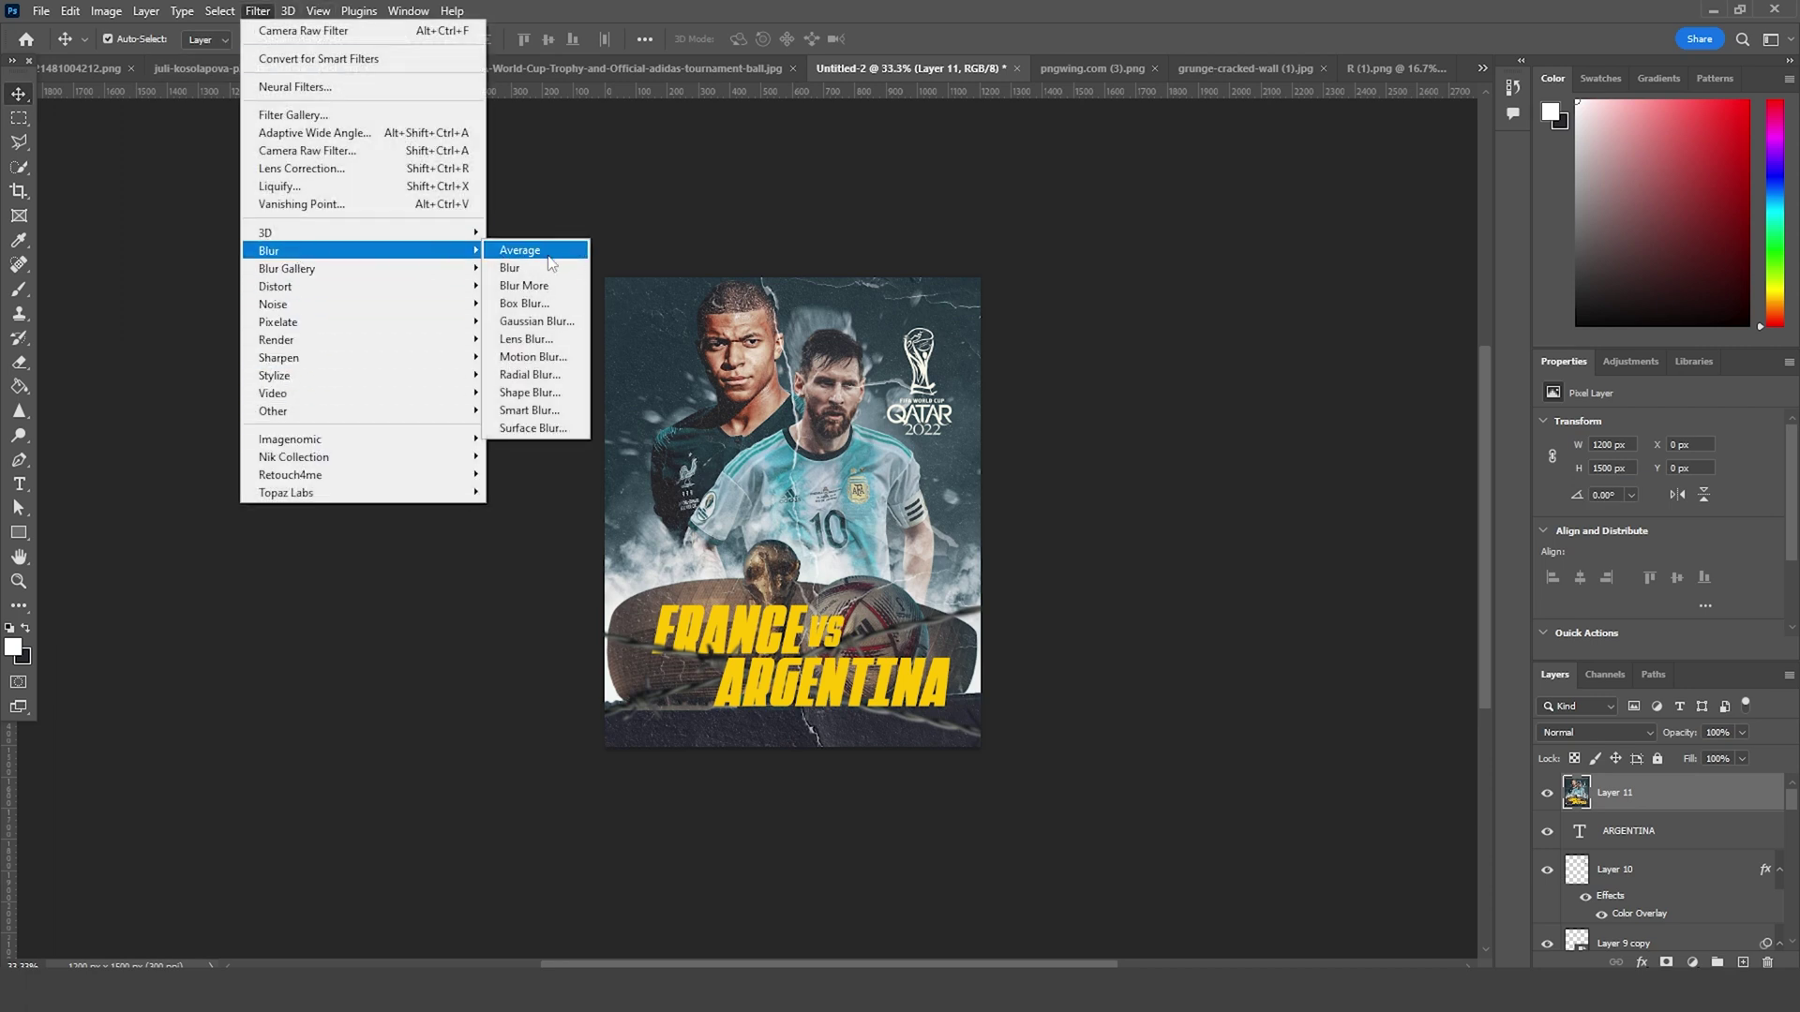
{"action": "left_click", "coordinate": [537, 322]}
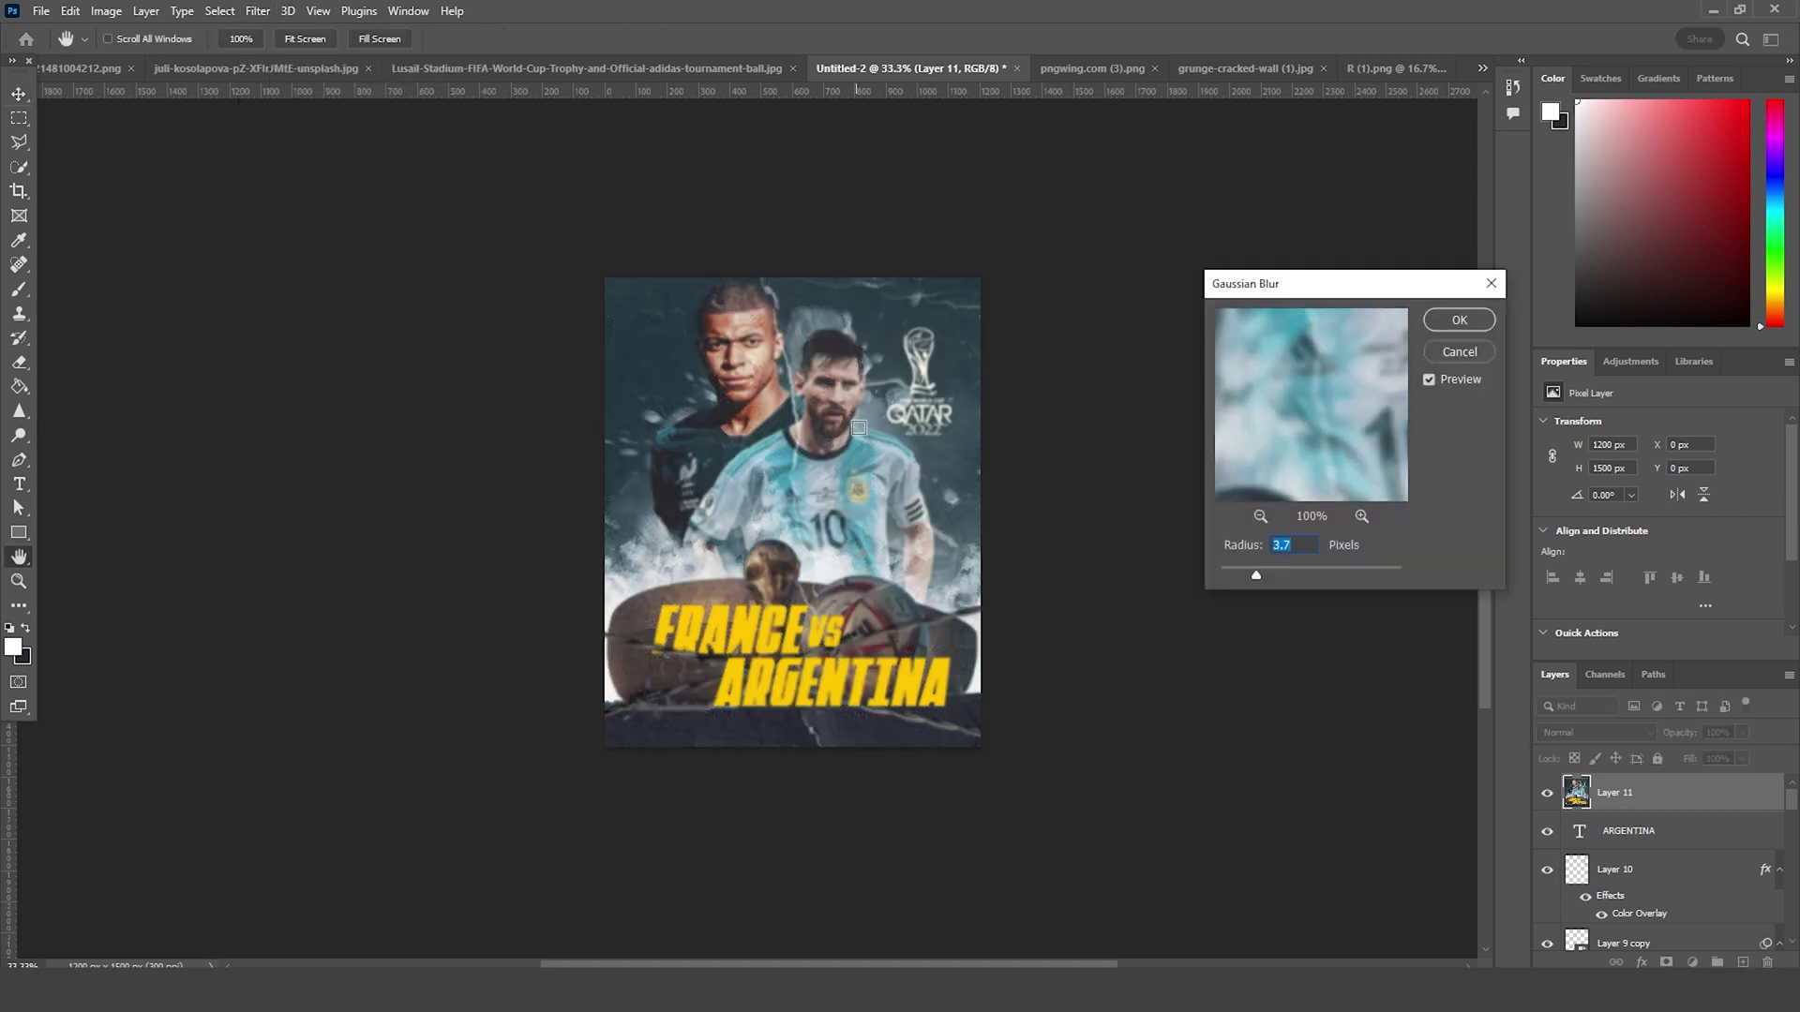
{"action": "left_click", "coordinate": [1436, 321]}
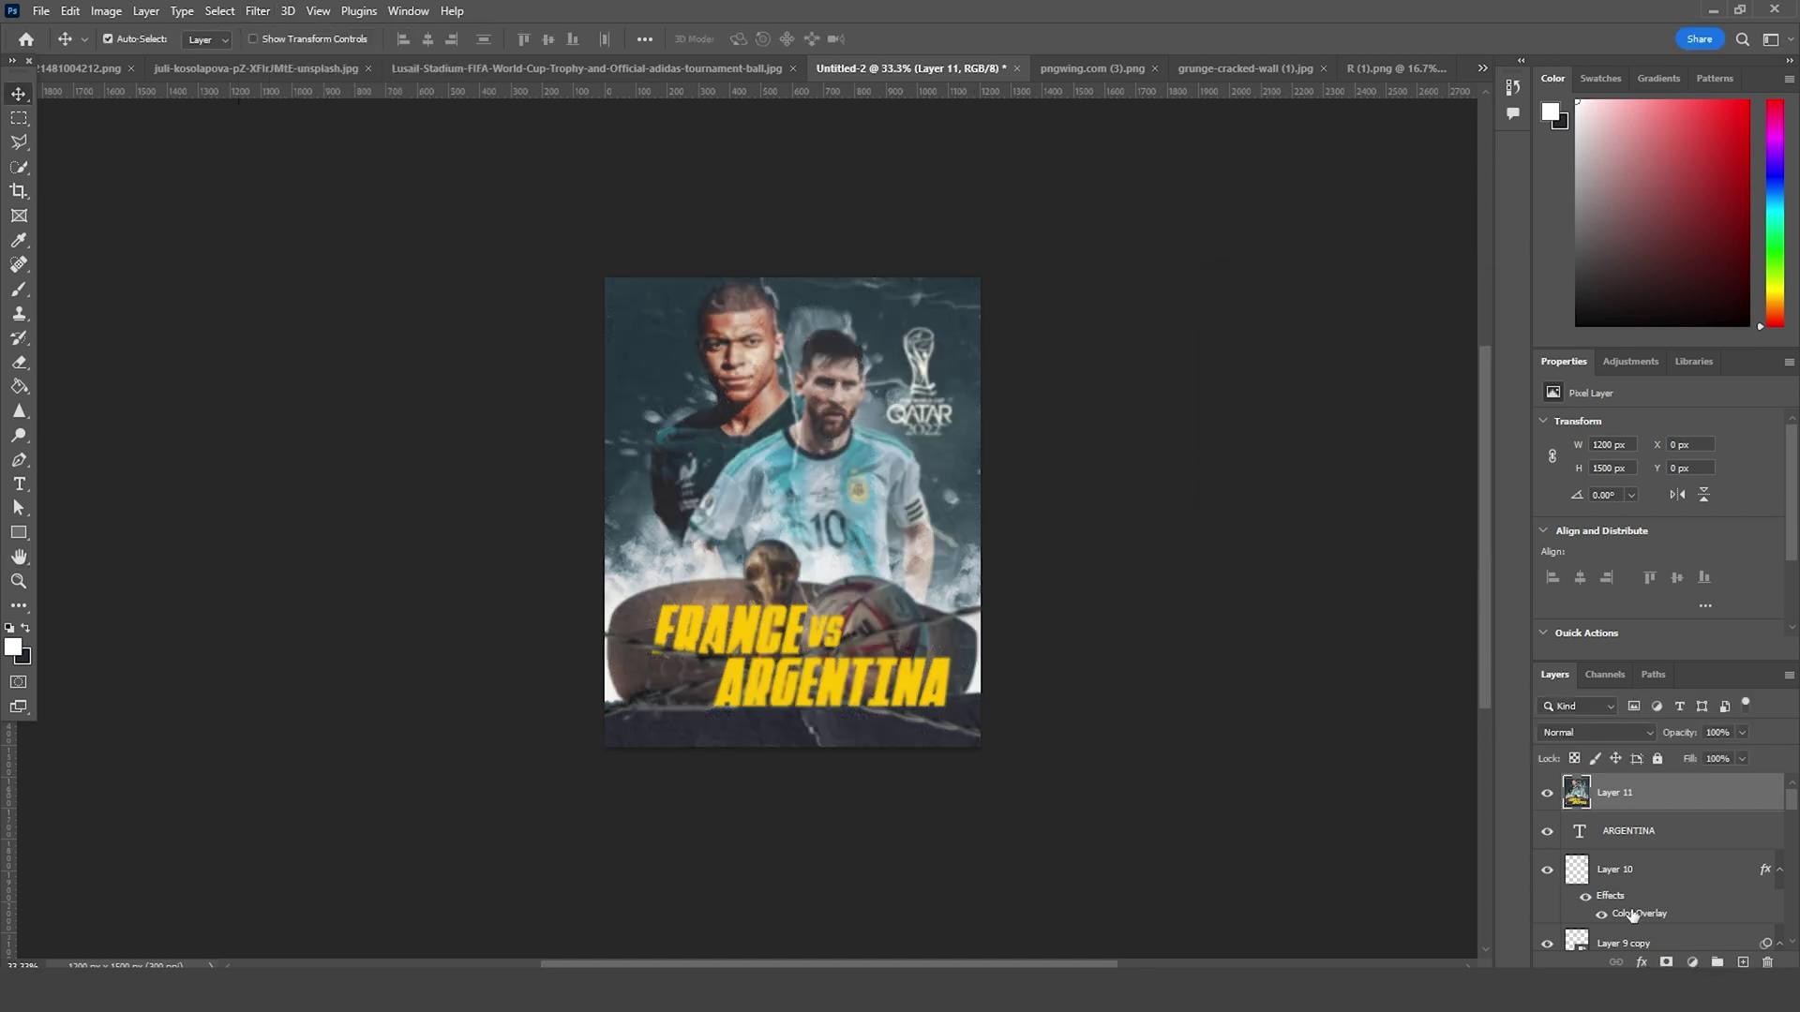
Step: Add a black layer mask to the blurred Layer 11 and choose the Soft Round brush at 1200 px
{"action": "left_click", "coordinate": [1666, 962]}
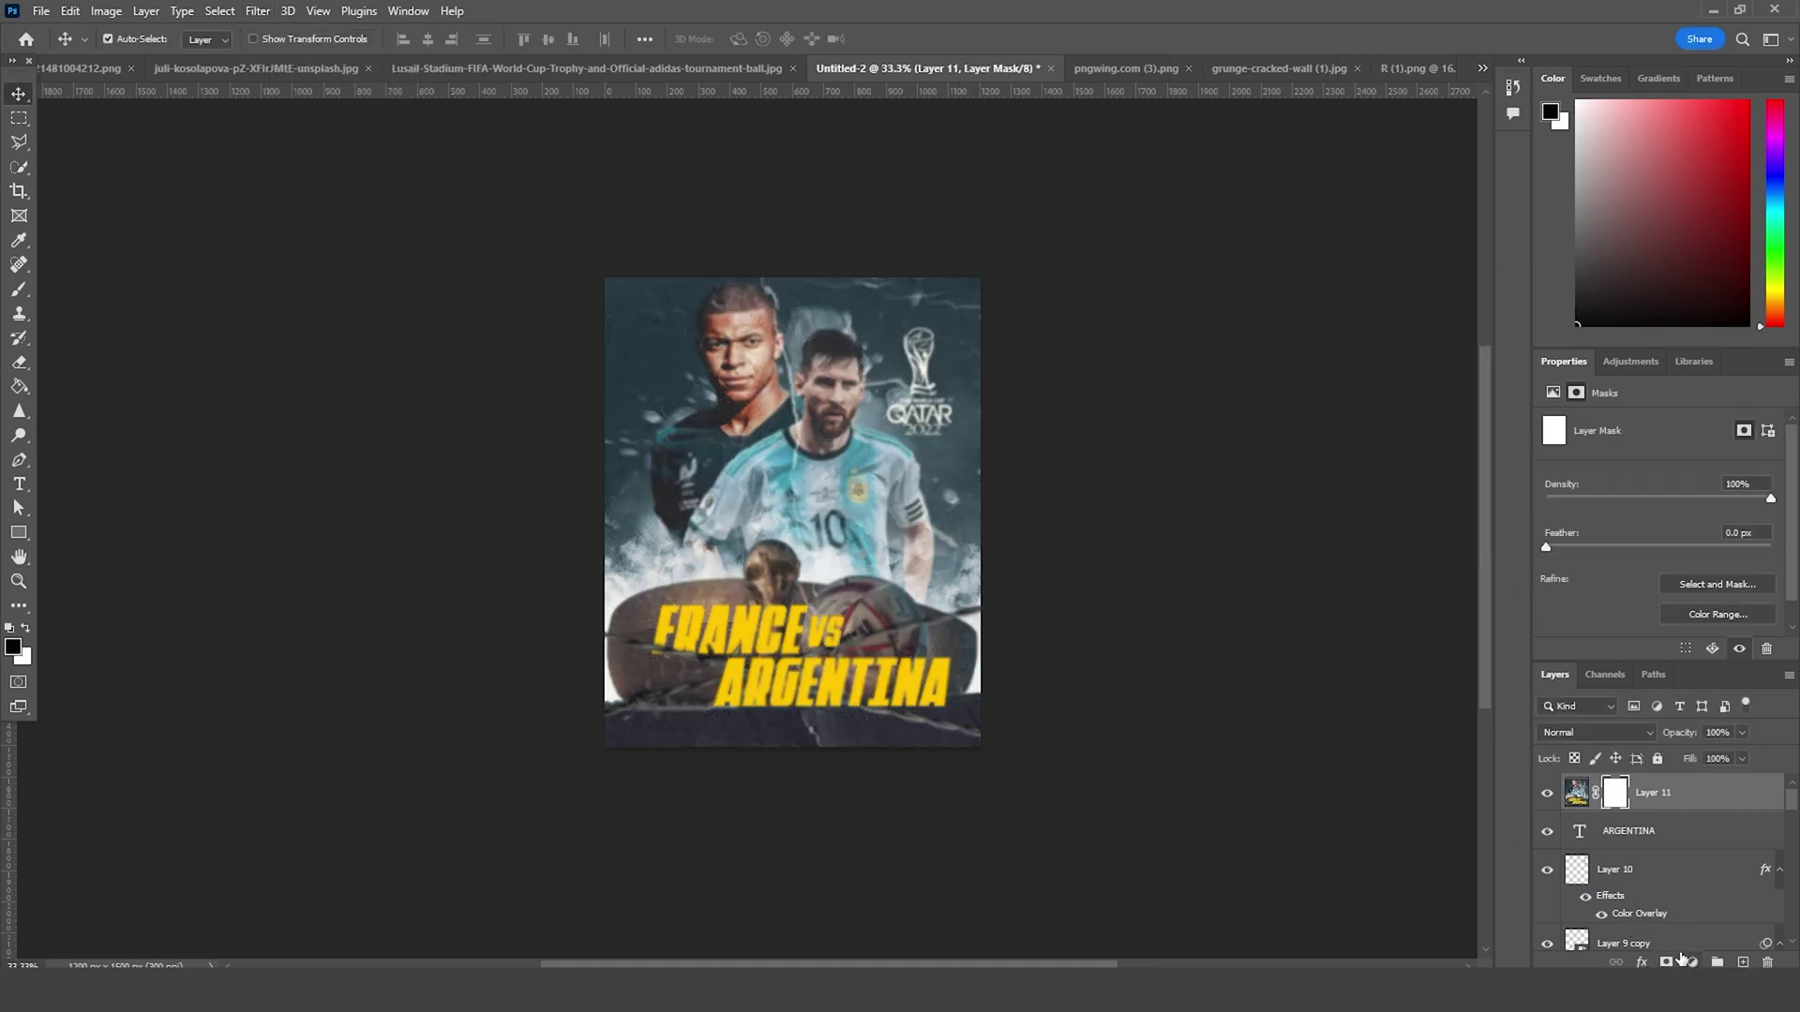
{"action": "key", "text": "ctrl+i"}
{"action": "key", "text": "b"}
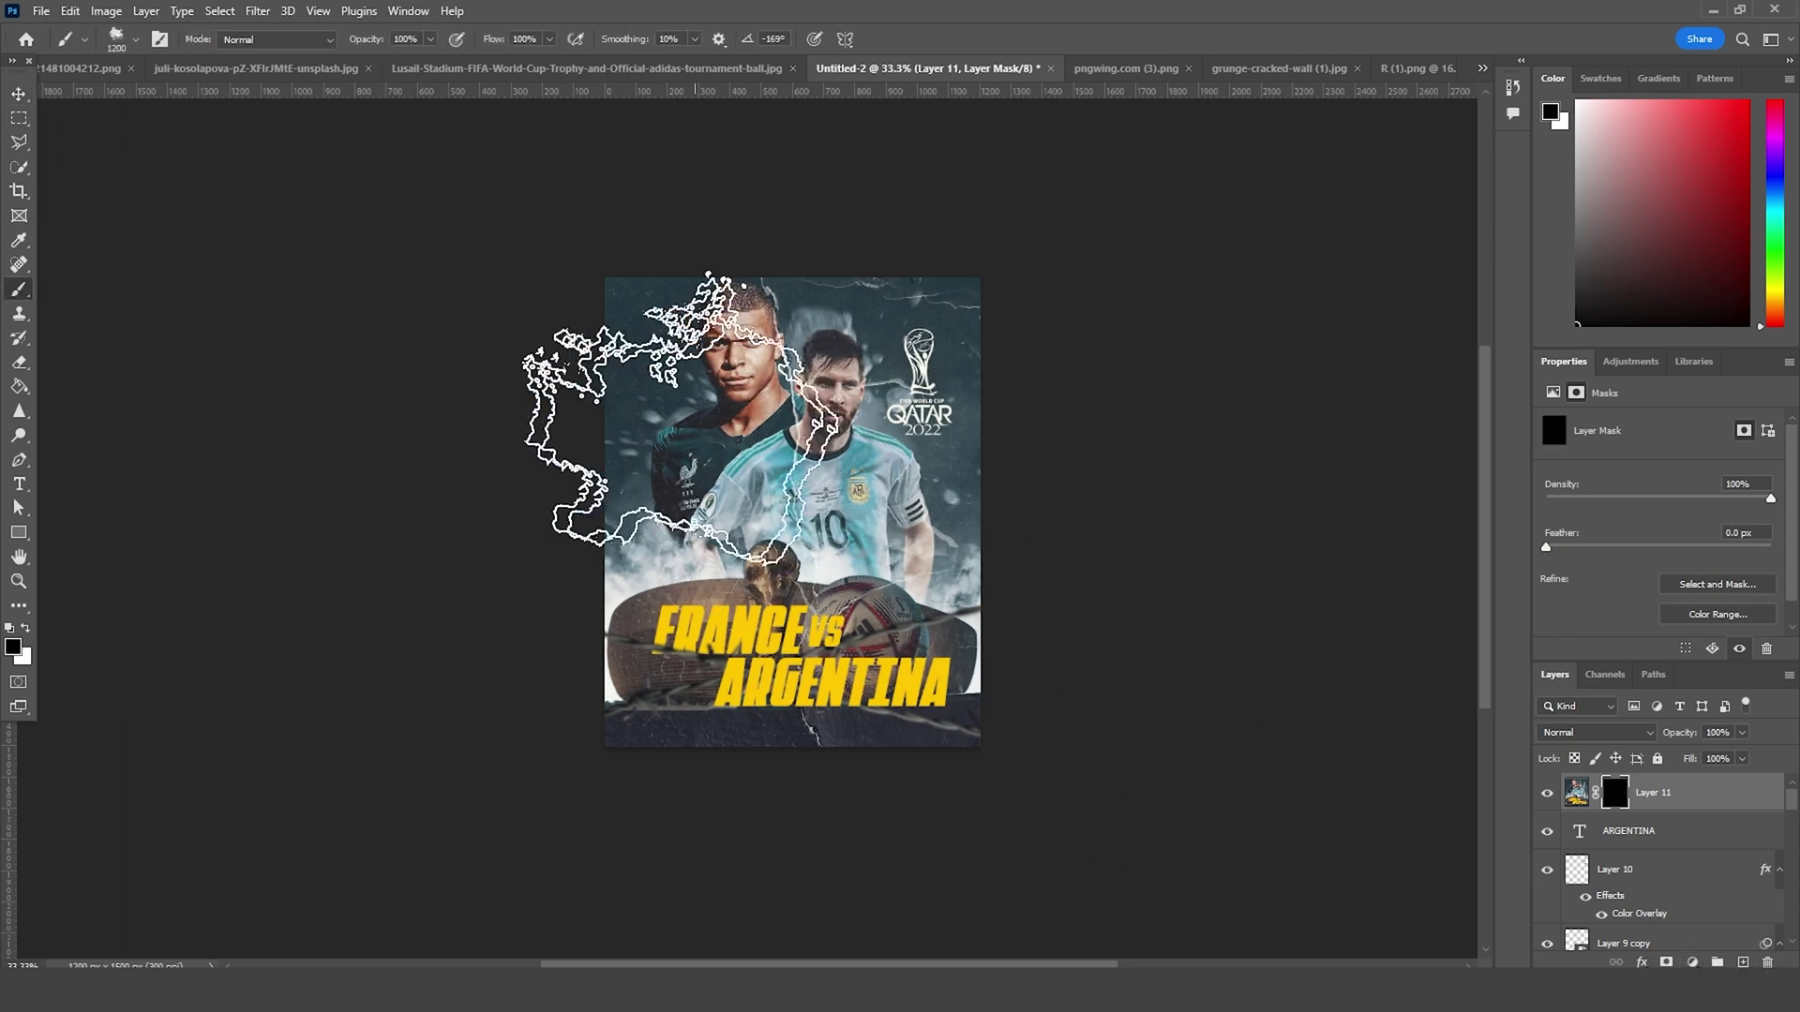
{"action": "left_click", "coordinate": [122, 38]}
{"action": "scroll", "coordinate": [181, 332], "scroll_direction": "up", "scroll_amount": 10}
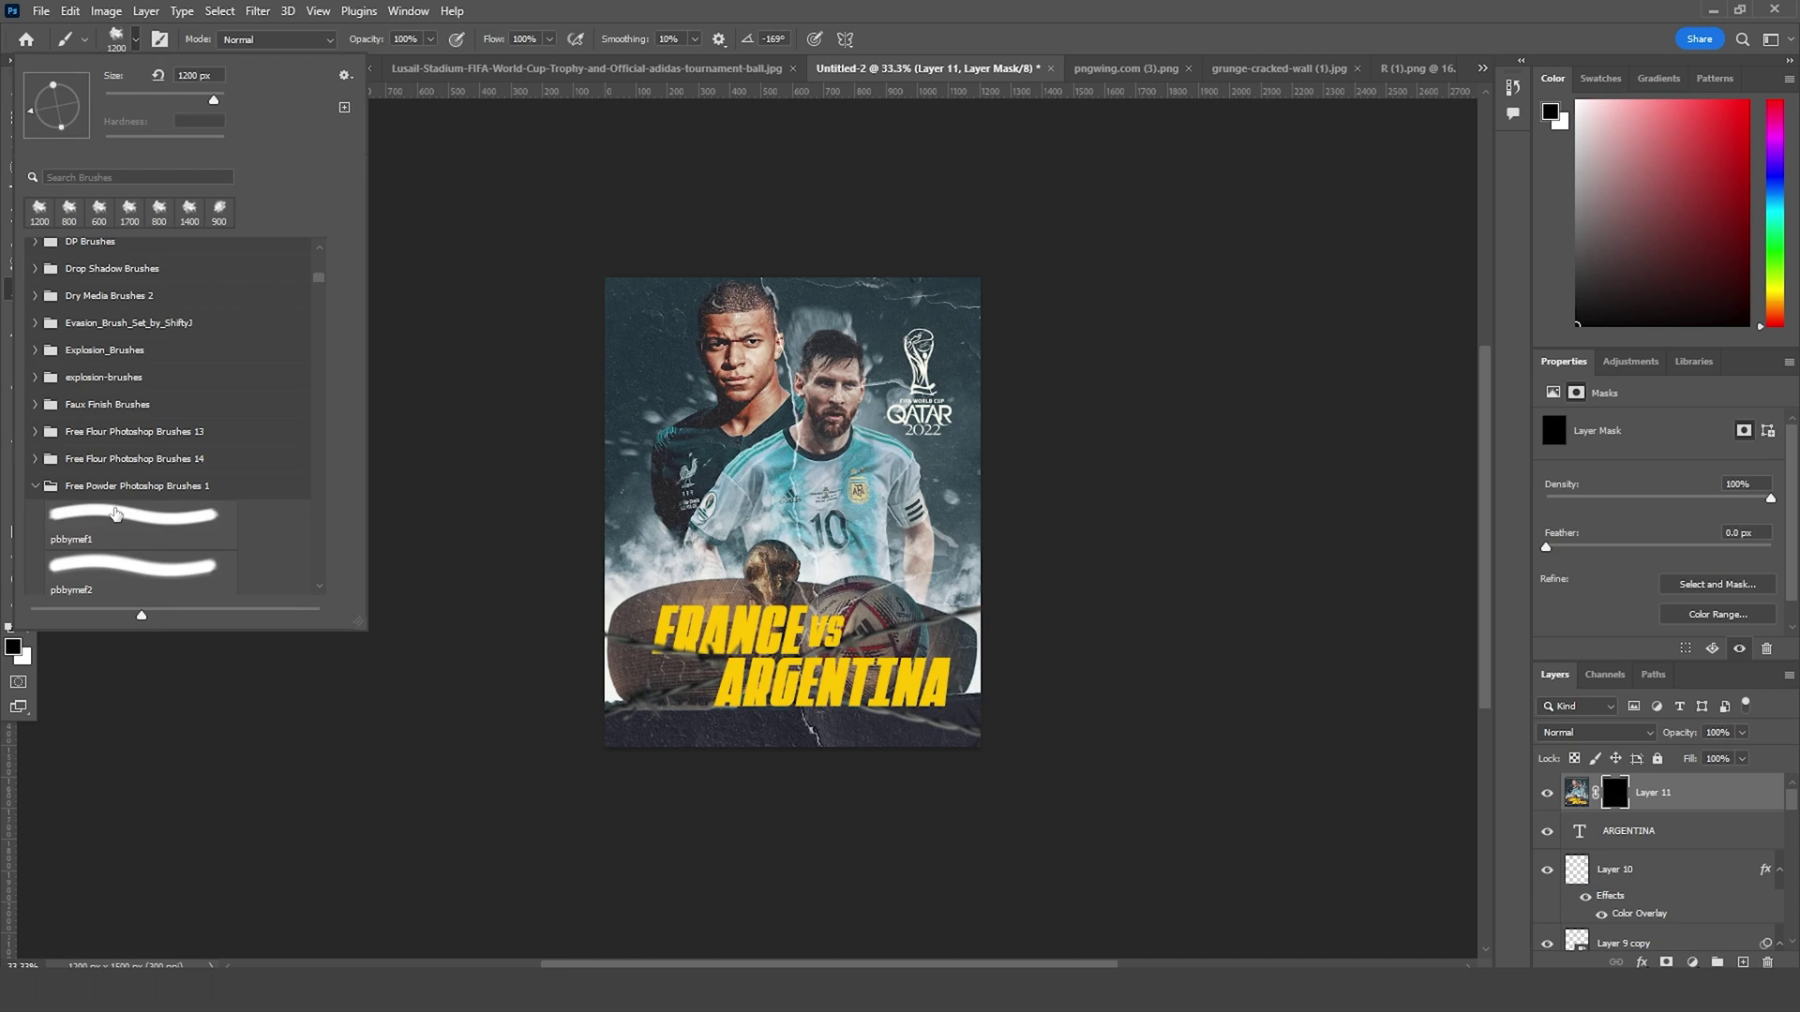
{"action": "scroll", "coordinate": [140, 319], "scroll_direction": "up", "scroll_amount": 8}
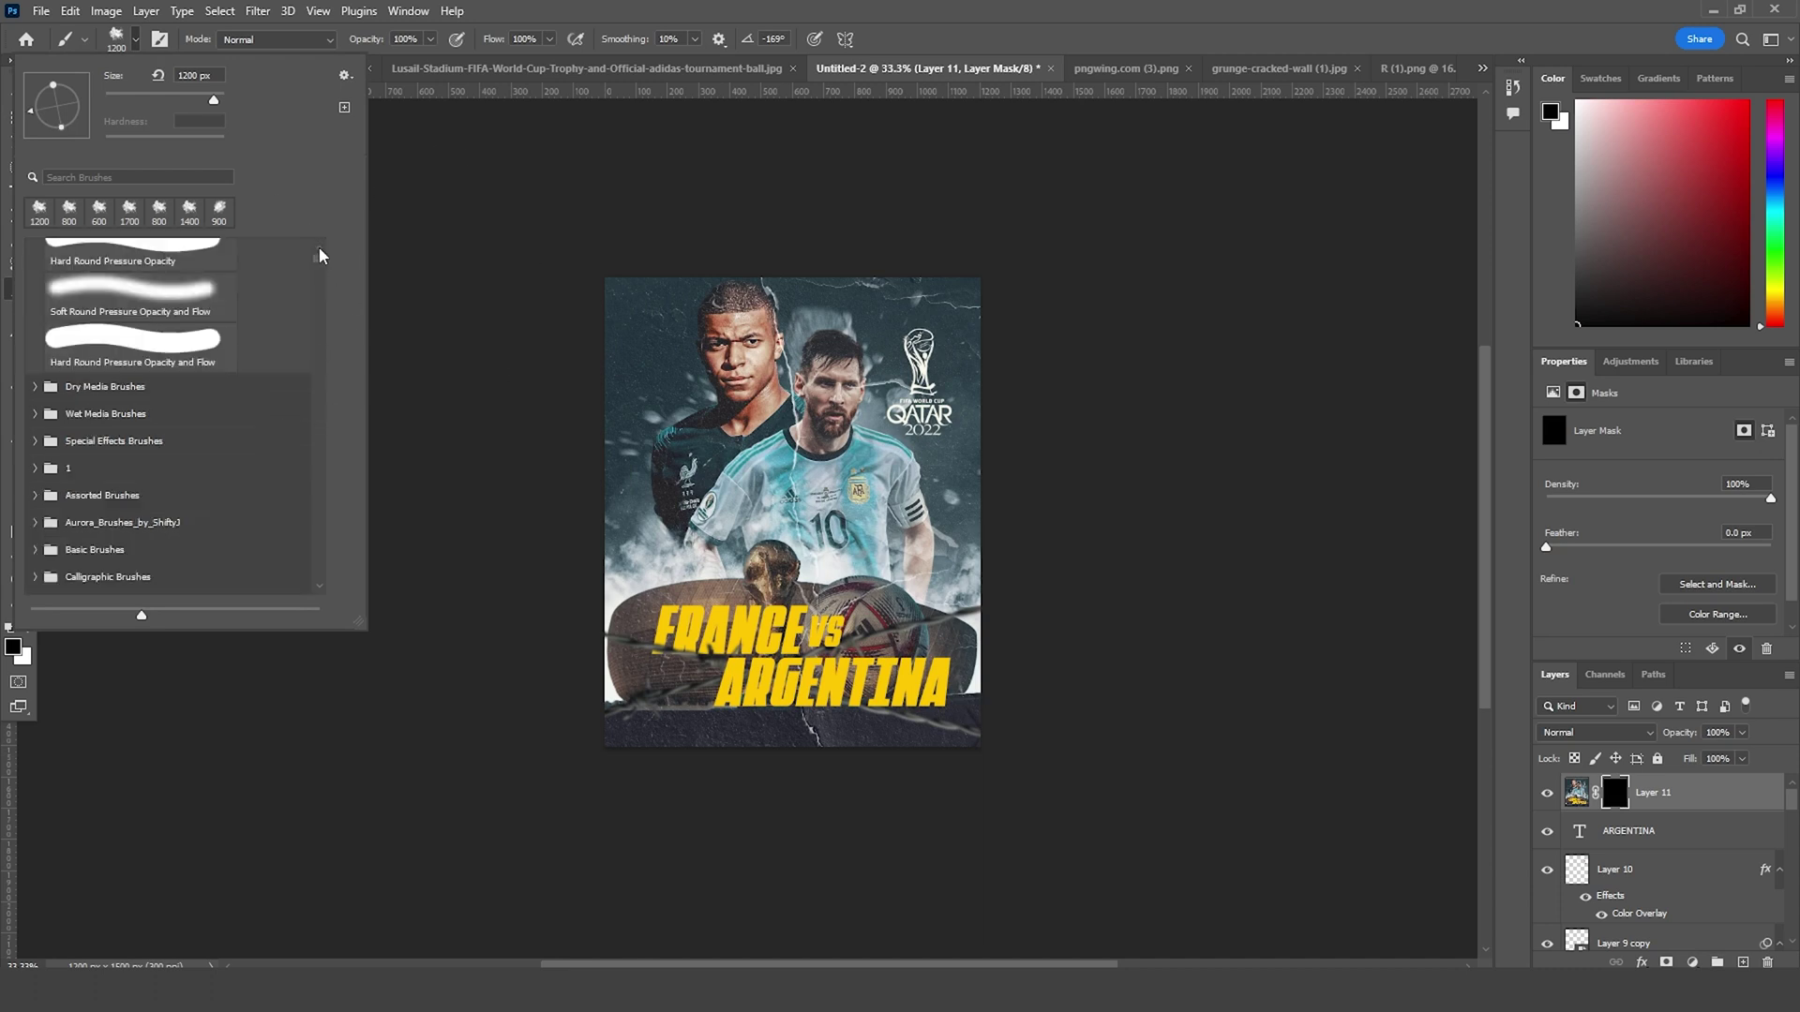
{"action": "left_click", "coordinate": [160, 337]}
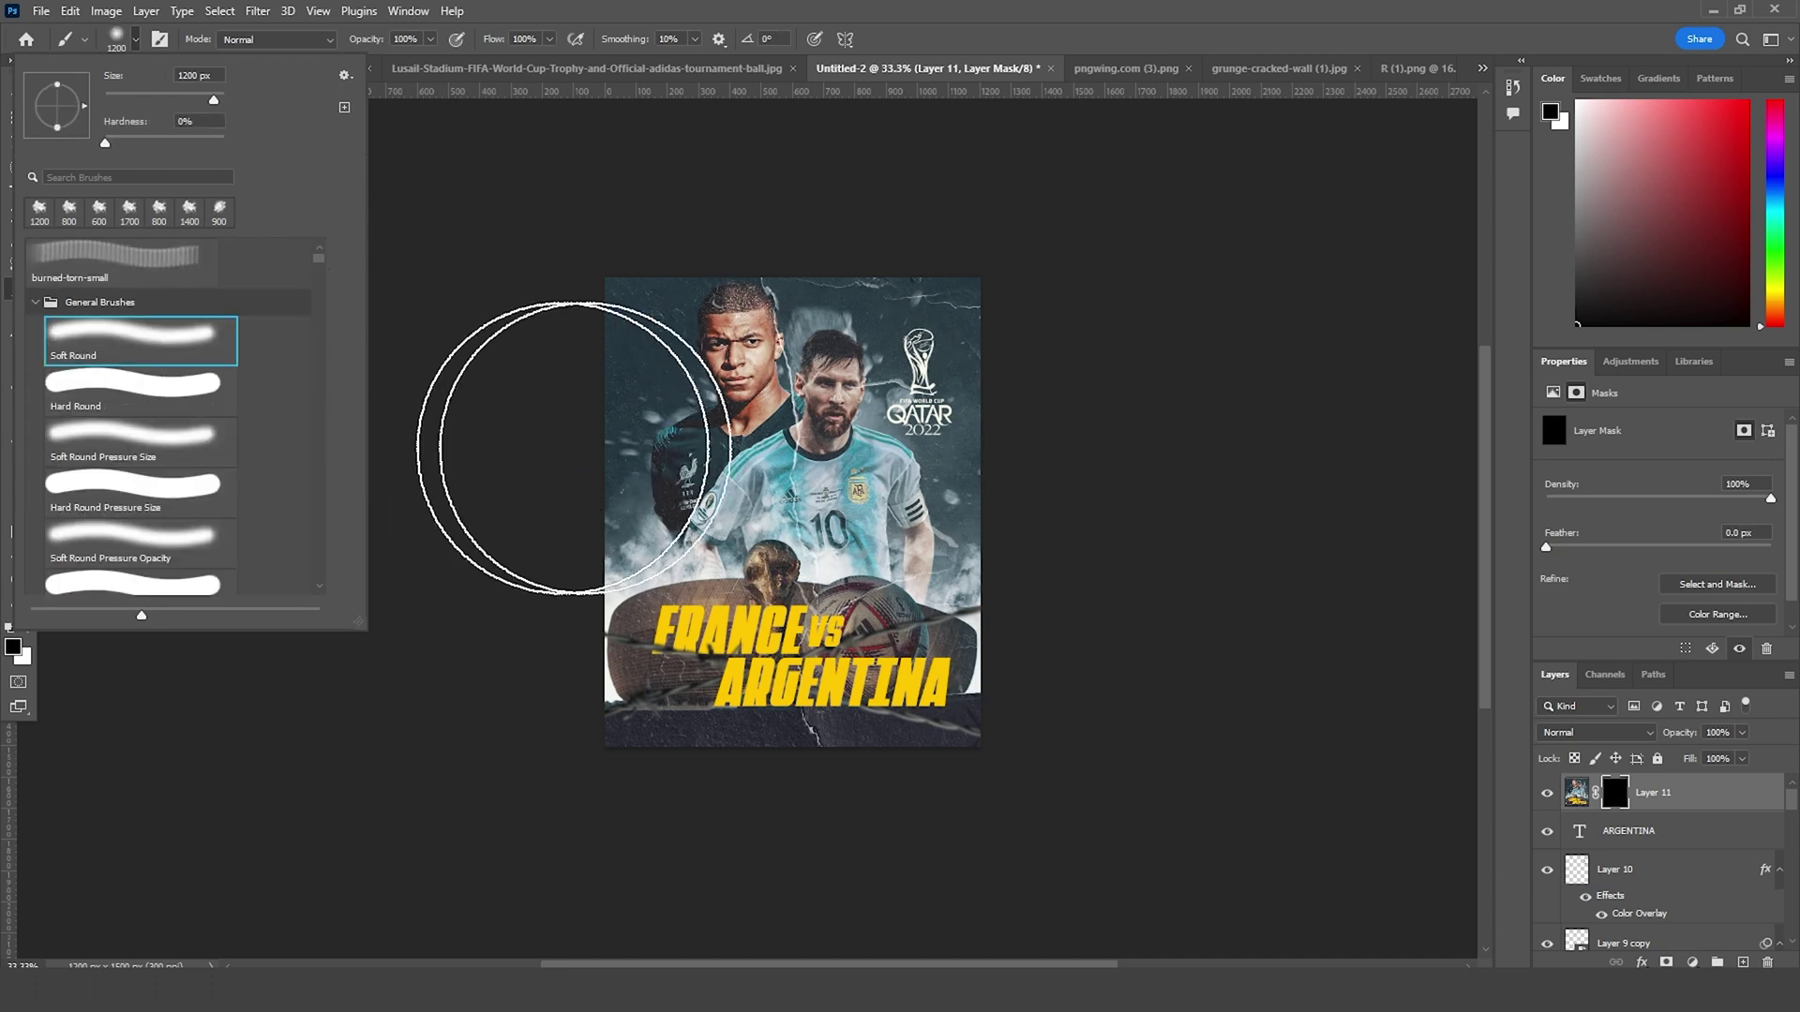
{"action": "left_click", "coordinate": [1514, 801]}
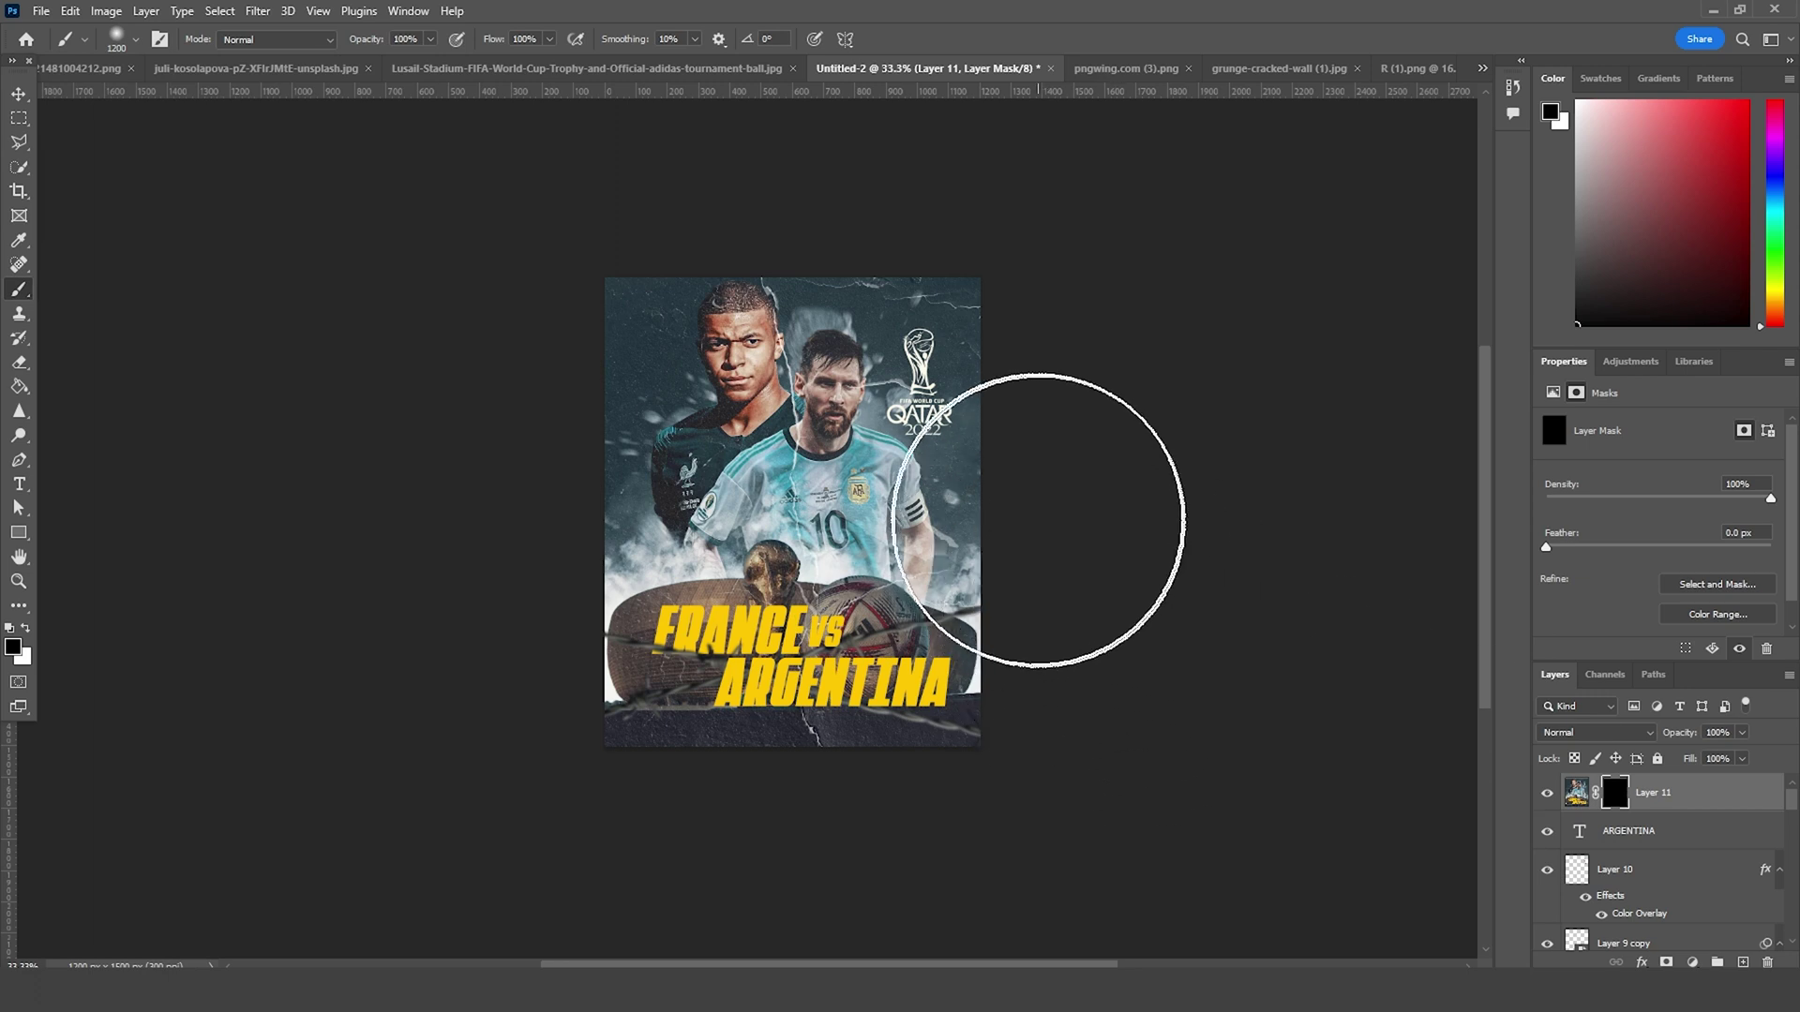
Step: Paint white on Layer 11's mask along the poster's left and right edges to reveal the blur there
{"action": "left_click", "coordinate": [25, 628]}
{"action": "left_click", "coordinate": [498, 510]}
{"action": "left_click", "coordinate": [1028, 498]}
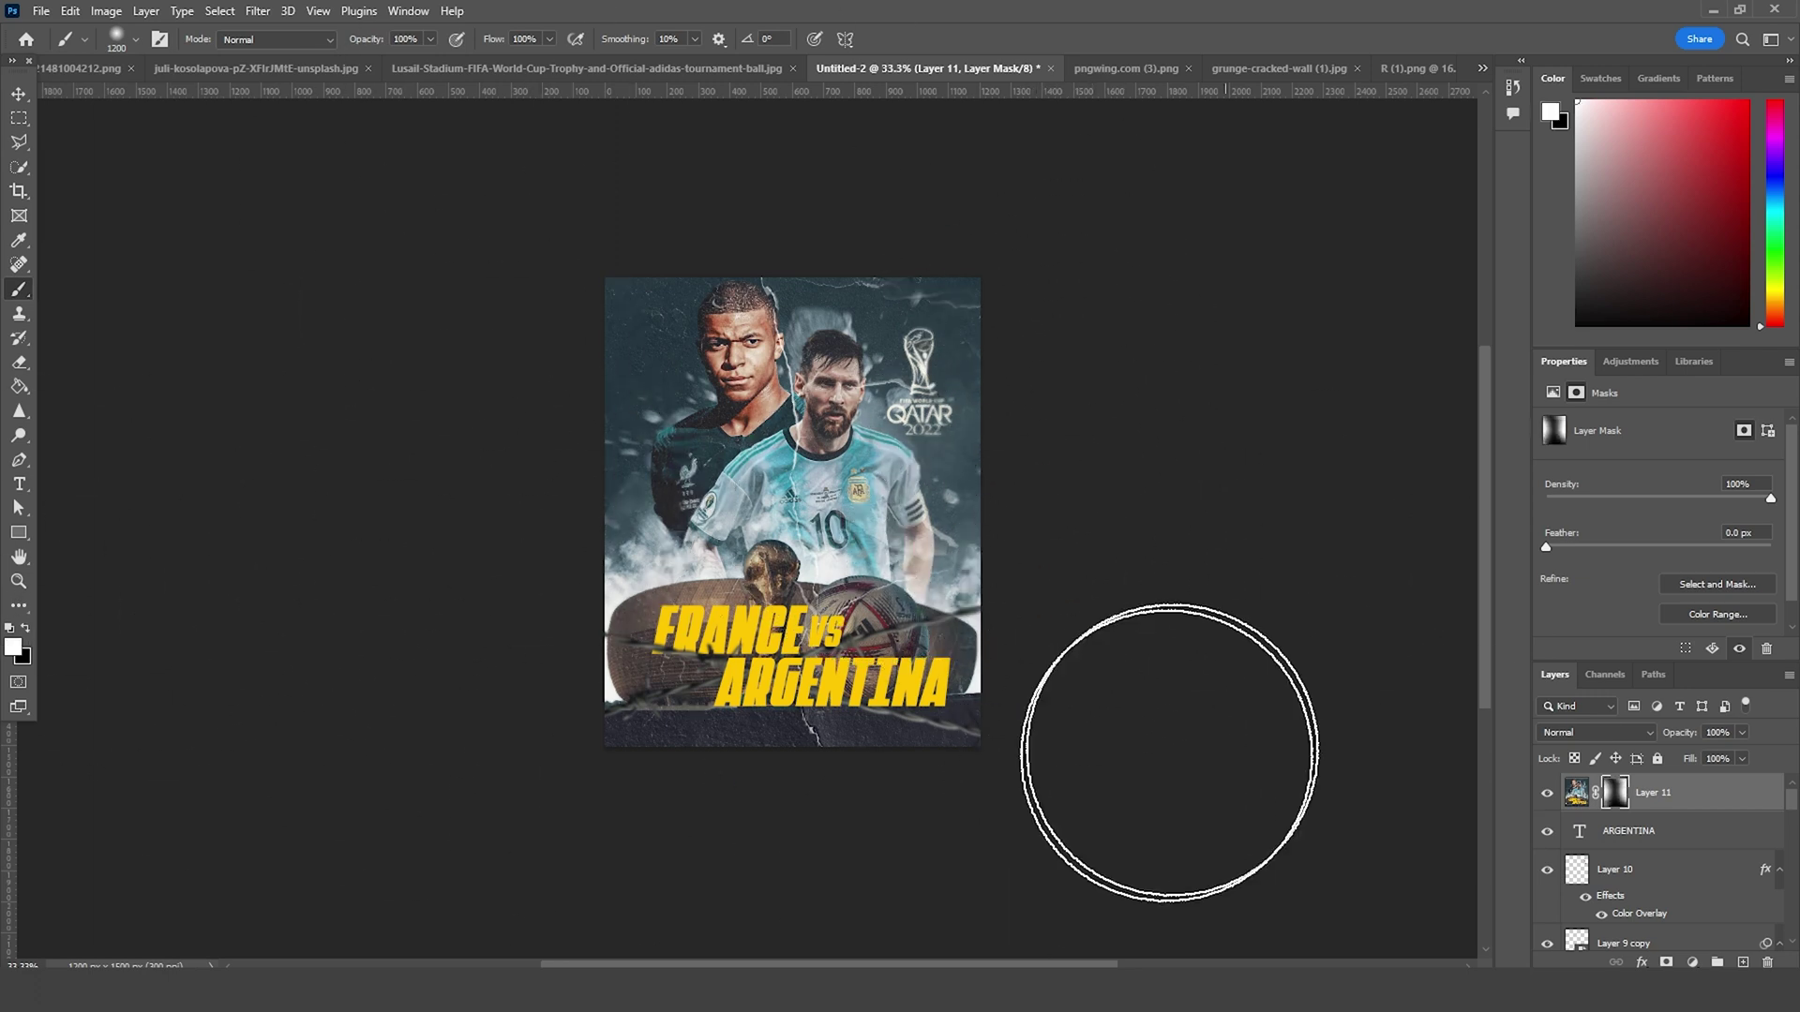
{"action": "left_click", "coordinate": [25, 629]}
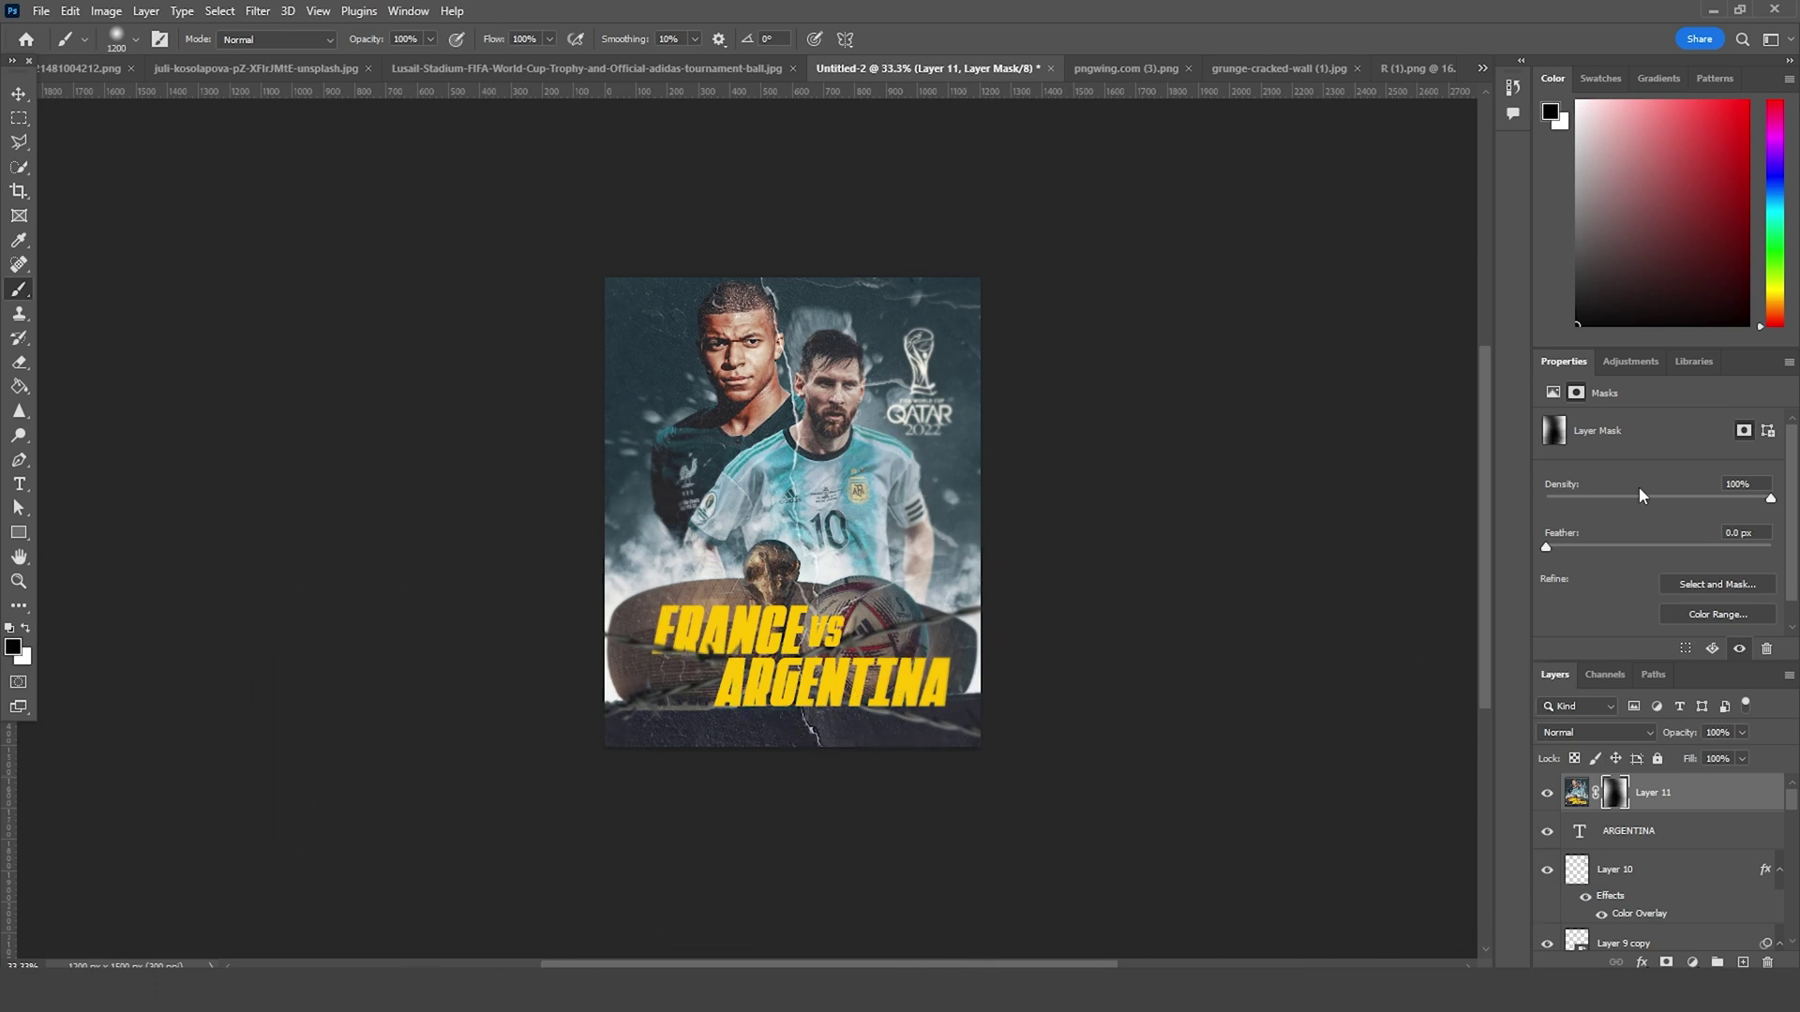
Step: Create a new layer filled with 50% Gray above Layer 11 and set its blend mode to Soft Light
{"action": "key", "text": "ctrl+plus"}
{"action": "scroll", "coordinate": [1397, 513], "scroll_direction": "up", "scroll_amount": 2}
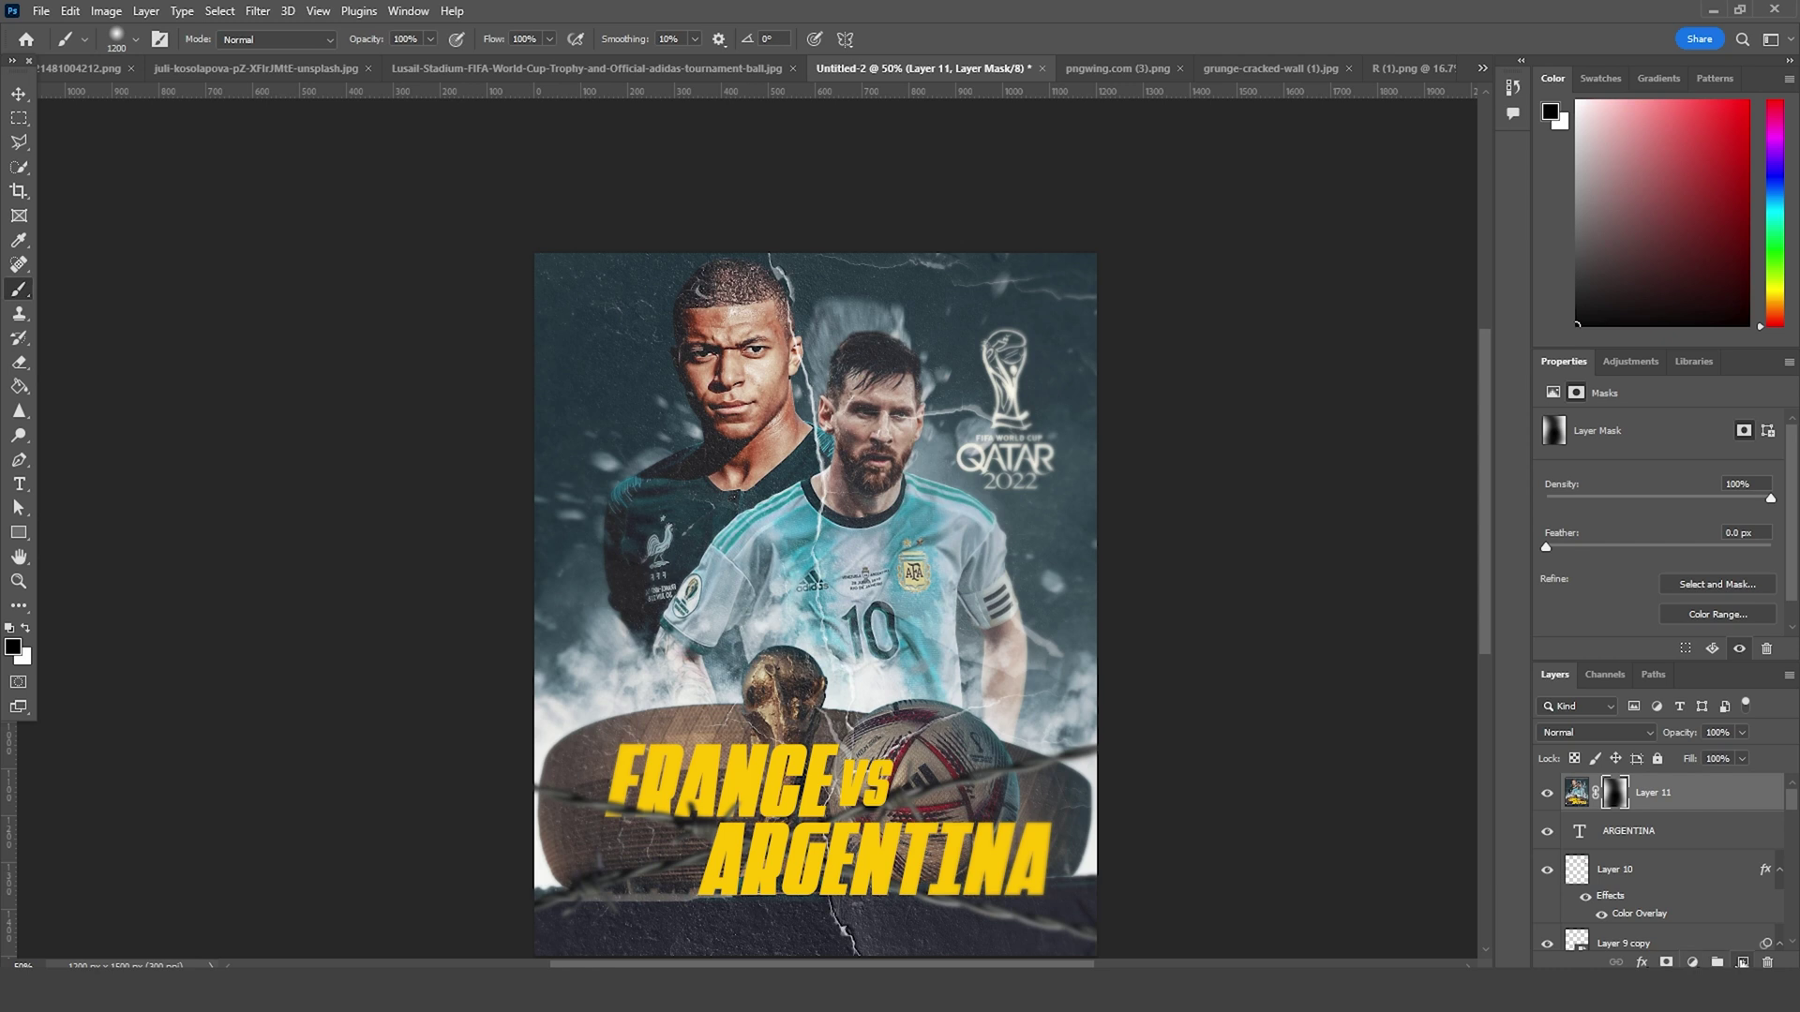
{"action": "key", "text": "ctrl+shift+alt+n"}
{"action": "key", "text": "x"}
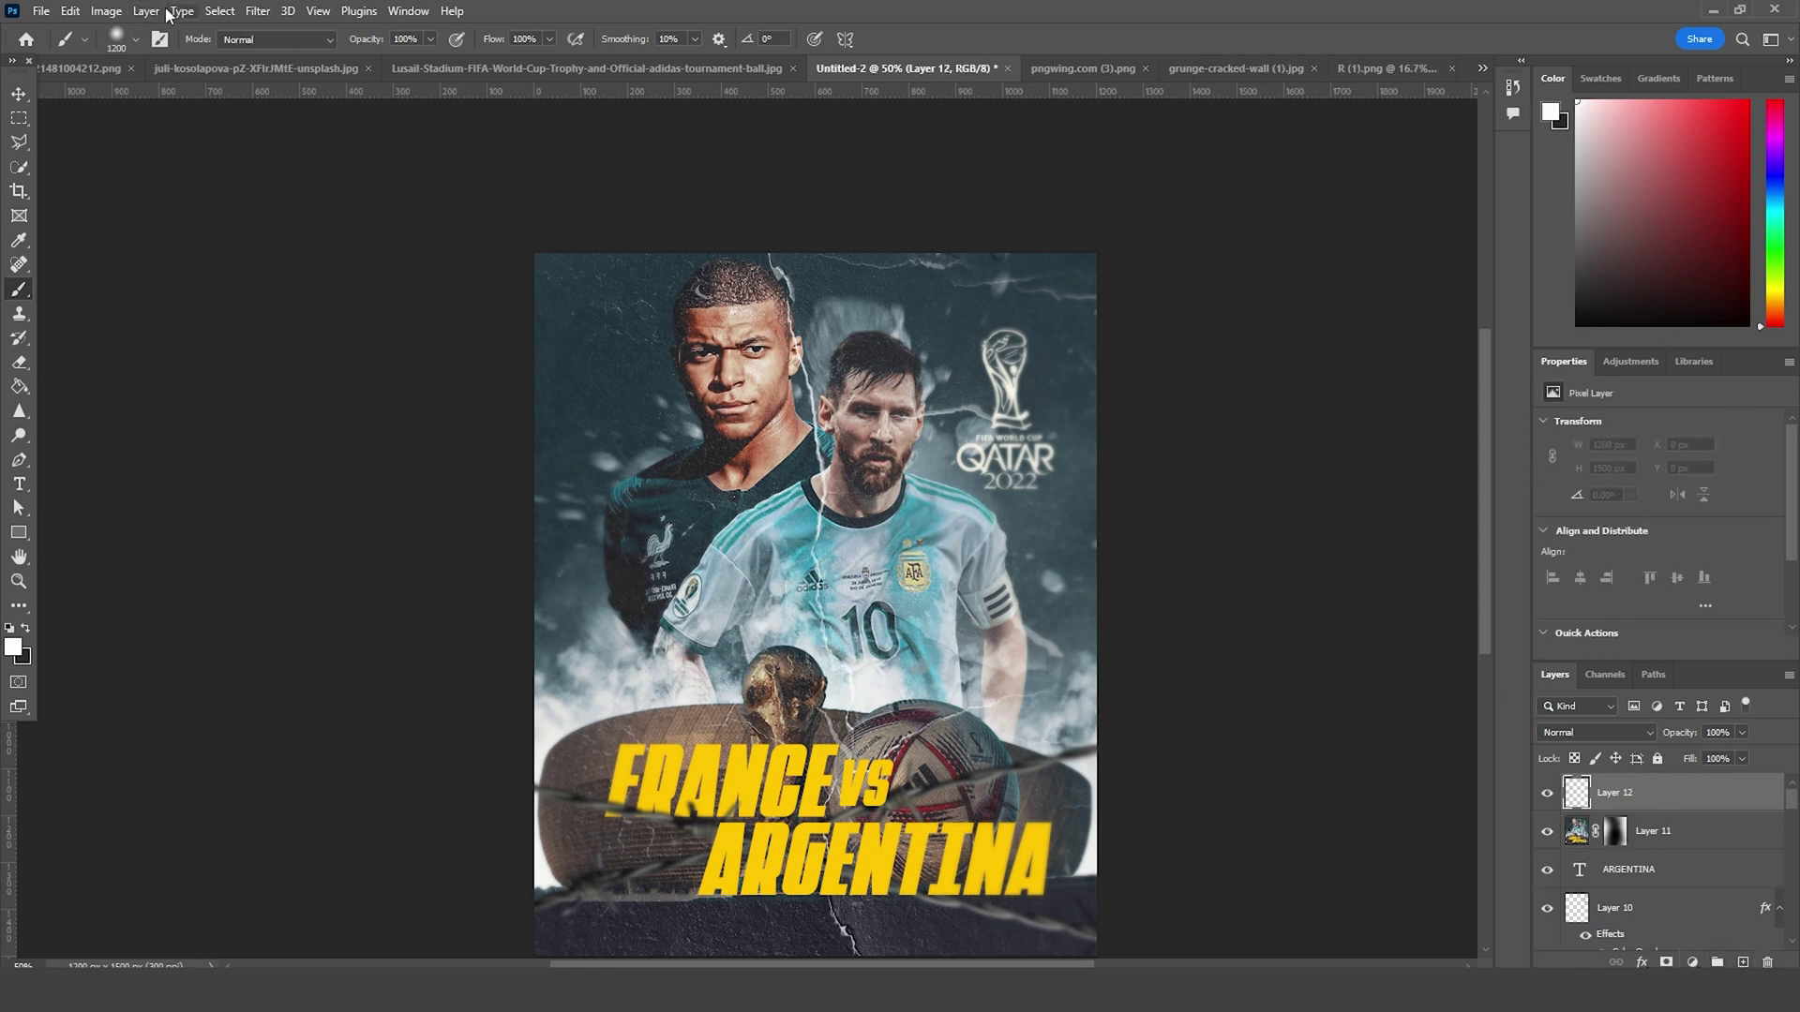
{"action": "left_click", "coordinate": [70, 12]}
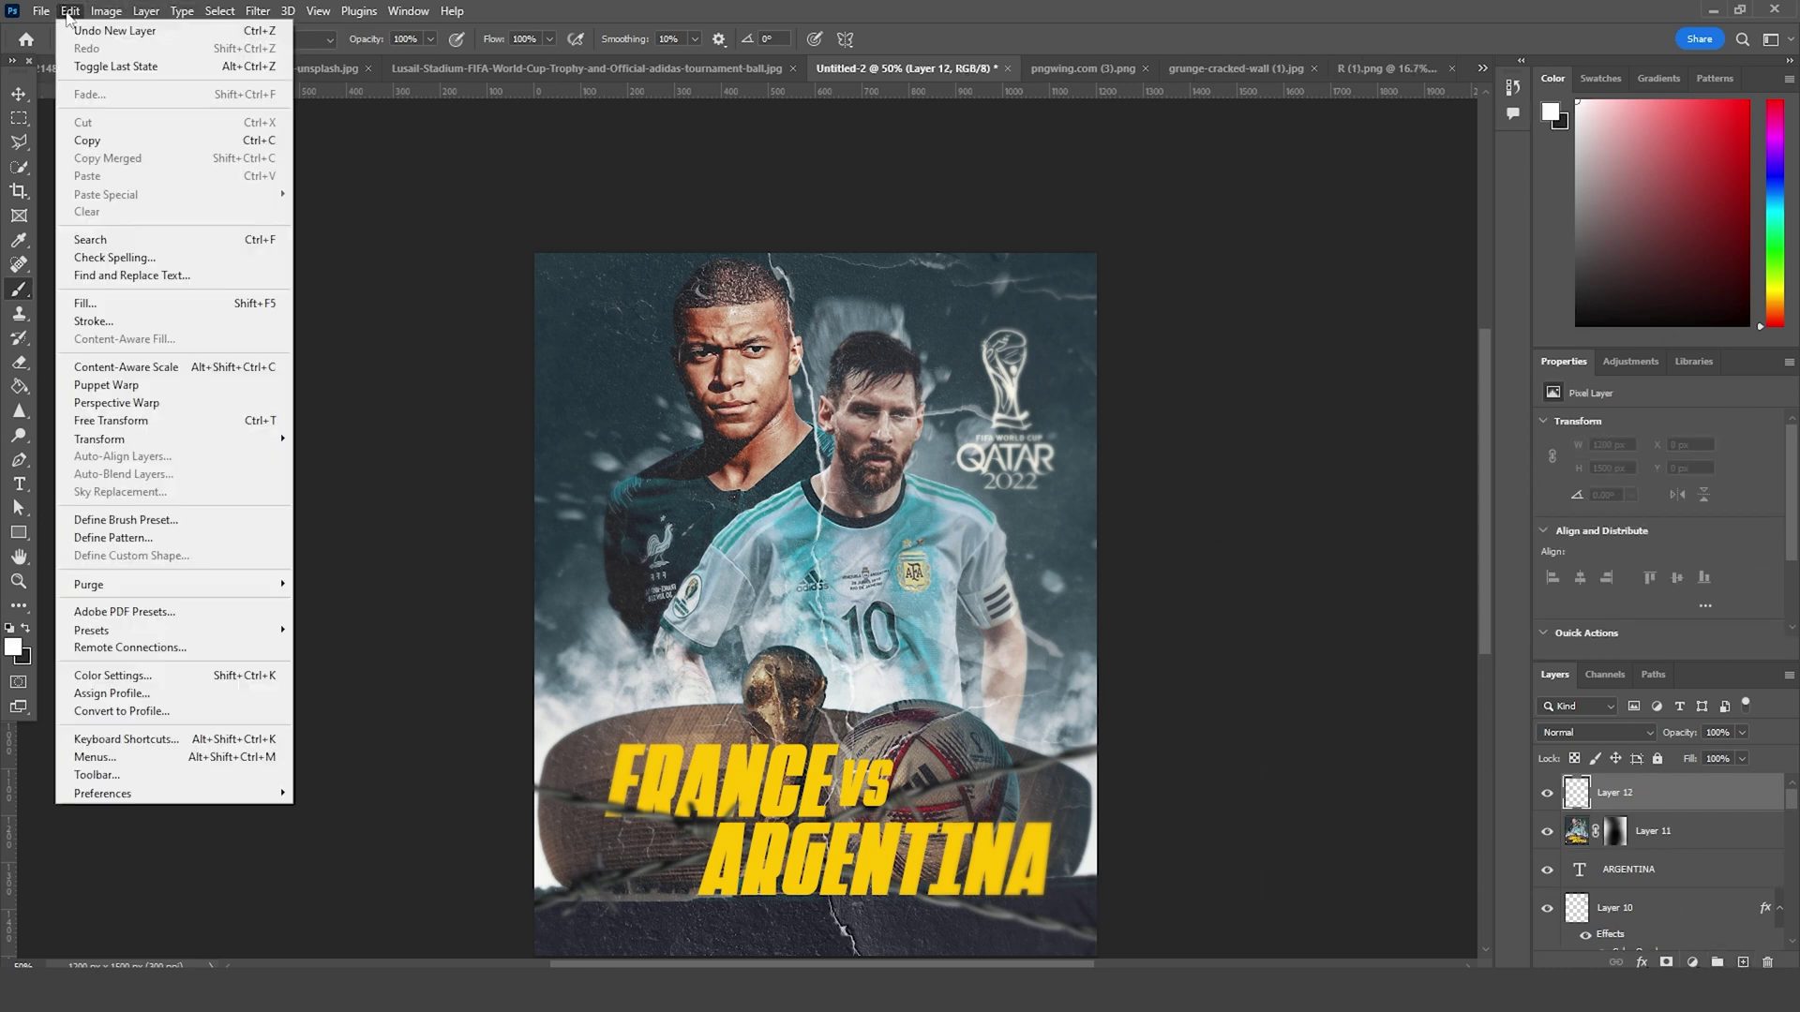
{"action": "left_click", "coordinate": [85, 303]}
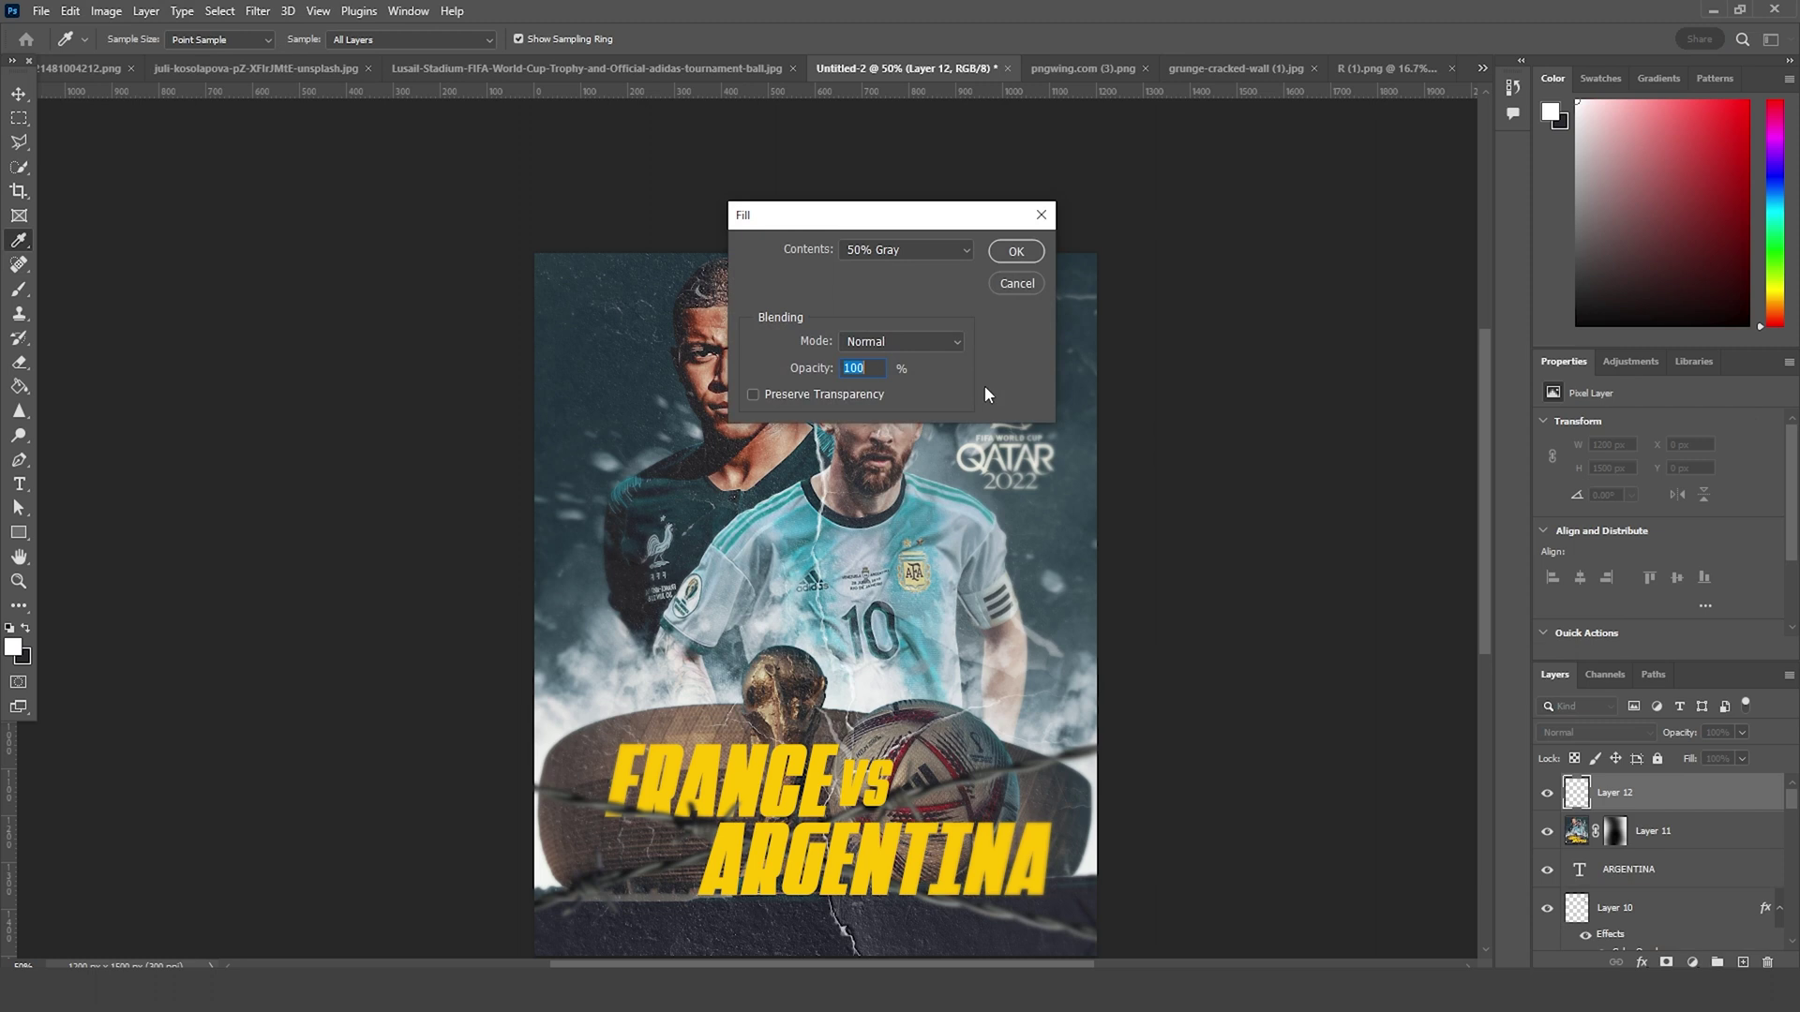
{"action": "left_click", "coordinate": [1015, 251]}
{"action": "key", "text": "b"}
{"action": "left_click", "coordinate": [1620, 733]}
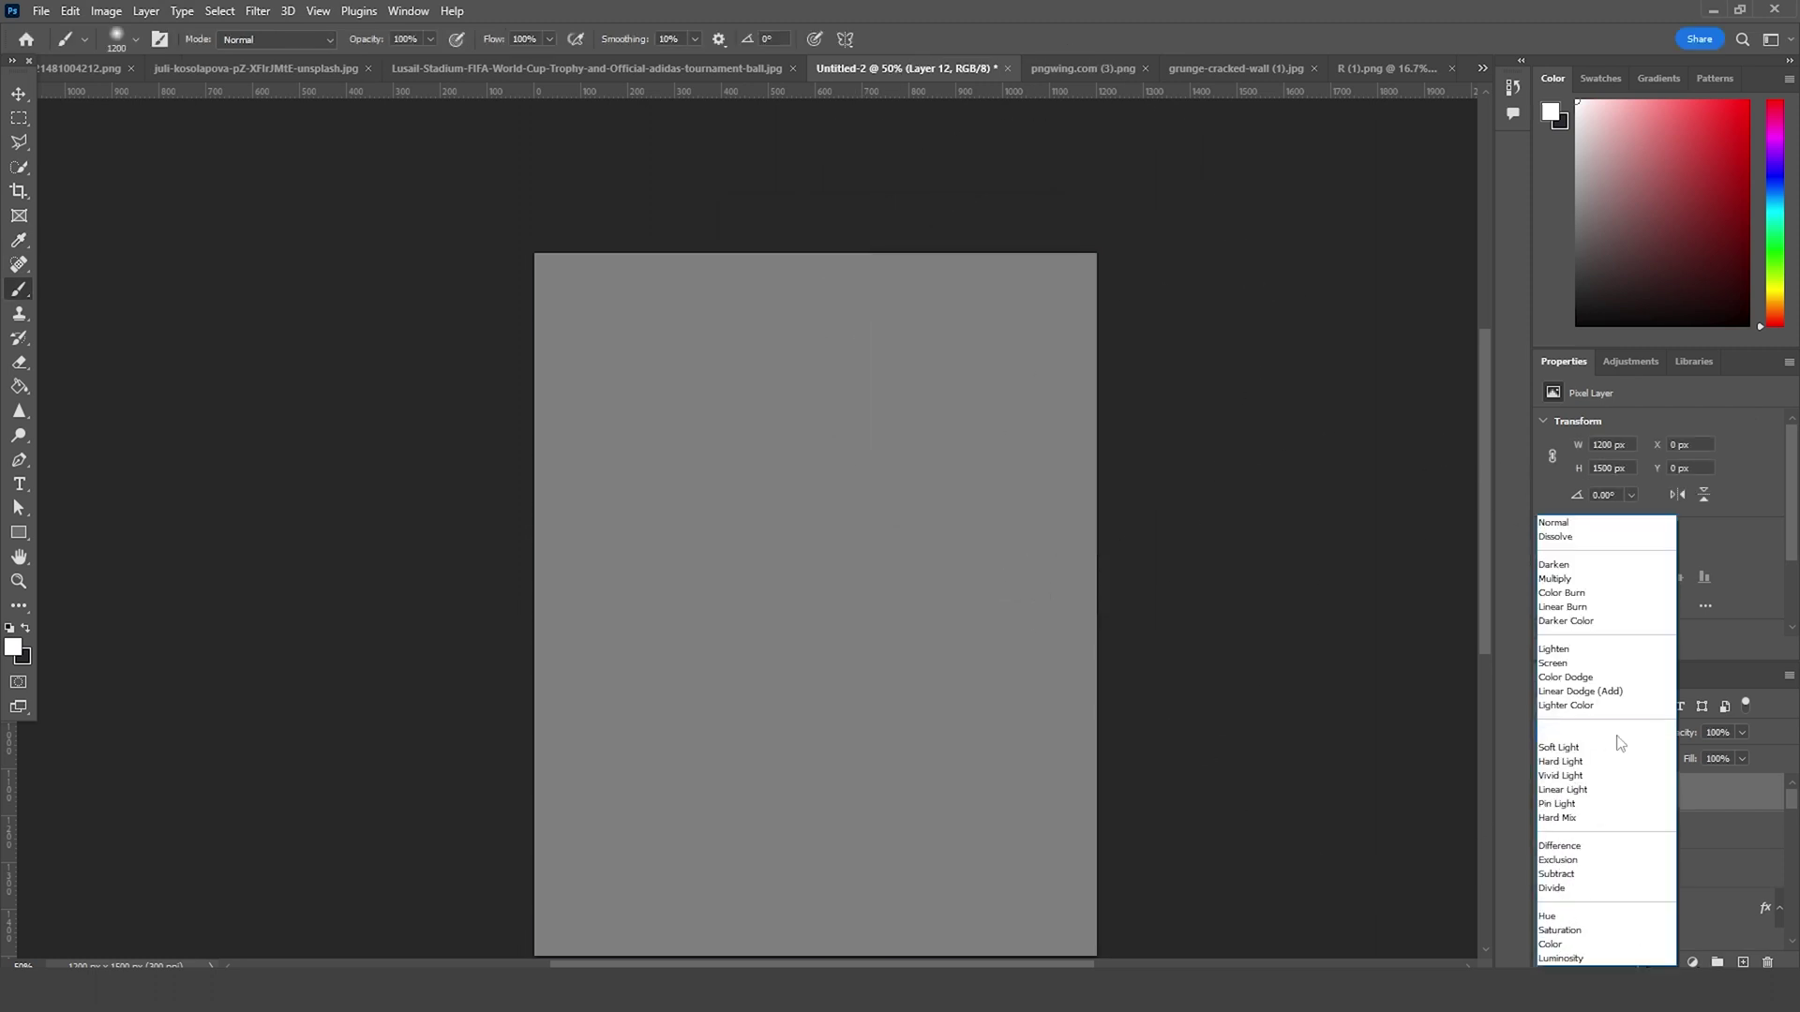
{"action": "left_click", "coordinate": [1616, 736]}
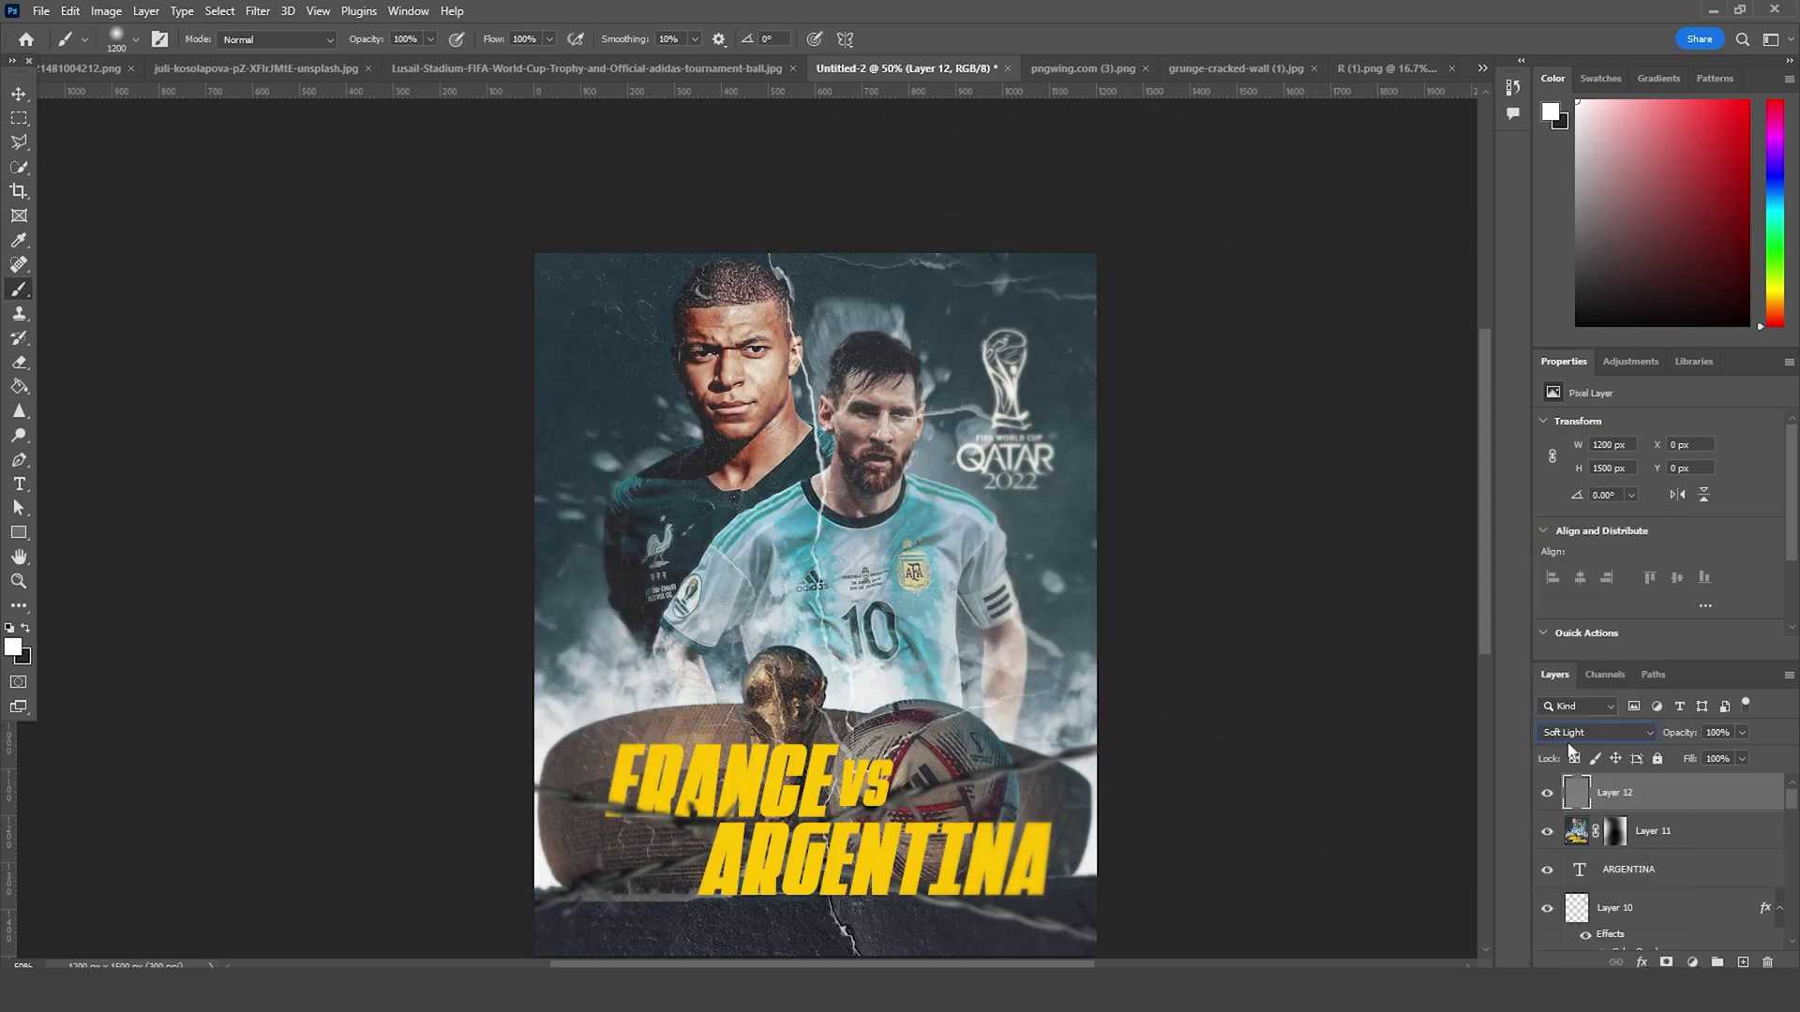
Step: Dodge the highlights of the players on the gray Layer 12 with a 200 px brush, range Midtones, exposure 50%
{"action": "left_click", "coordinate": [18, 435]}
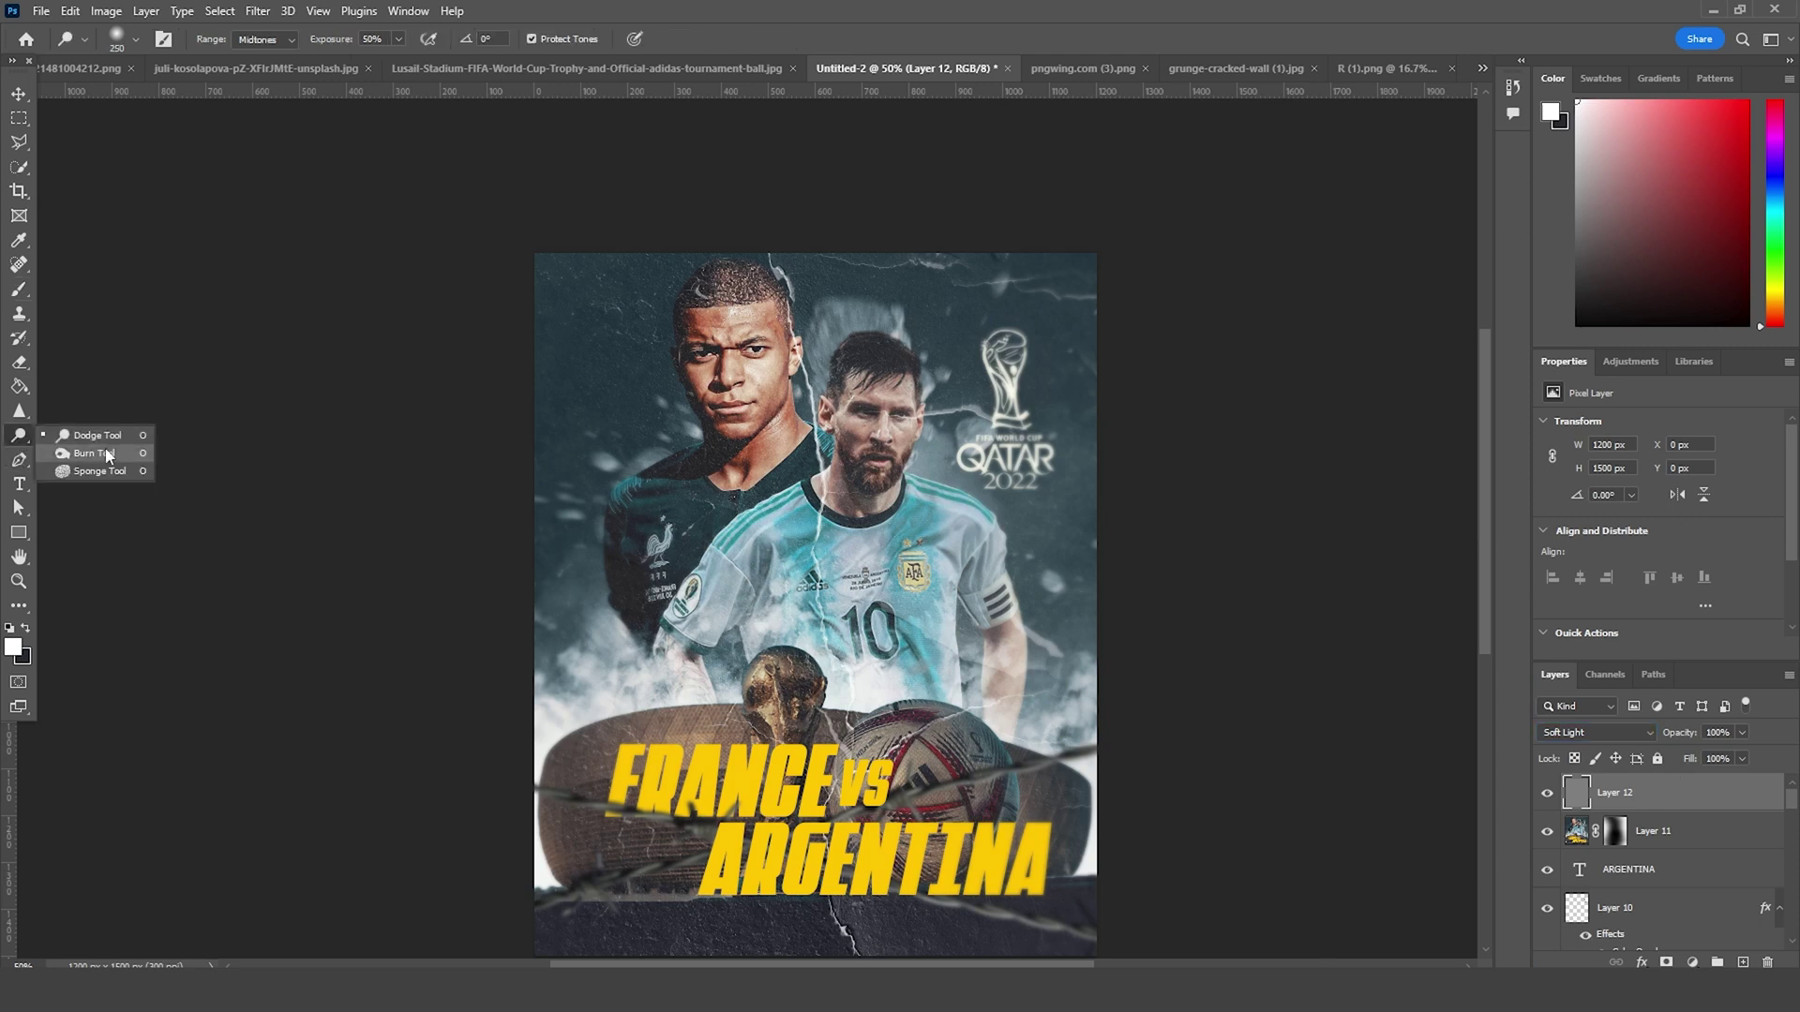
{"action": "left_click", "coordinate": [93, 453]}
{"action": "key", "text": "bracketleft"}
{"action": "key", "text": "bracketleft"}
{"action": "key", "text": "bracketright"}
{"action": "key", "text": "bracketright"}
{"action": "mouse_move", "coordinate": [900, 511]}
{"action": "left_mouse_down"}
{"action": "mouse_move", "coordinate": [928, 365]}
{"action": "mouse_move", "coordinate": [887, 299]}
{"action": "mouse_move", "coordinate": [668, 410]}
{"action": "mouse_move", "coordinate": [714, 300]}
{"action": "mouse_move", "coordinate": [764, 306]}
{"action": "mouse_move", "coordinate": [790, 401]}
{"action": "mouse_move", "coordinate": [773, 292]}
{"action": "mouse_move", "coordinate": [679, 310]}
{"action": "mouse_move", "coordinate": [677, 442]}
{"action": "mouse_move", "coordinate": [753, 475]}
{"action": "mouse_move", "coordinate": [781, 404]}
{"action": "mouse_move", "coordinate": [747, 486]}
{"action": "mouse_move", "coordinate": [810, 424]}
{"action": "mouse_move", "coordinate": [799, 296]}
{"action": "mouse_move", "coordinate": [793, 451]}
{"action": "mouse_move", "coordinate": [840, 558]}
{"action": "mouse_move", "coordinate": [970, 461]}
{"action": "mouse_move", "coordinate": [1032, 584]}
{"action": "mouse_move", "coordinate": [1022, 737]}
{"action": "mouse_move", "coordinate": [1042, 747]}
{"action": "mouse_move", "coordinate": [1014, 757]}
{"action": "mouse_move", "coordinate": [863, 671]}
{"action": "mouse_move", "coordinate": [803, 662]}
{"action": "mouse_move", "coordinate": [735, 696]}
{"action": "mouse_move", "coordinate": [653, 691]}
{"action": "mouse_move", "coordinate": [679, 669]}
{"action": "mouse_move", "coordinate": [538, 740]}
{"action": "mouse_move", "coordinate": [762, 692]}
{"action": "mouse_move", "coordinate": [934, 723]}
{"action": "mouse_move", "coordinate": [954, 685]}
{"action": "mouse_move", "coordinate": [1183, 778]}
{"action": "mouse_move", "coordinate": [1138, 774]}
{"action": "left_mouse_up"}
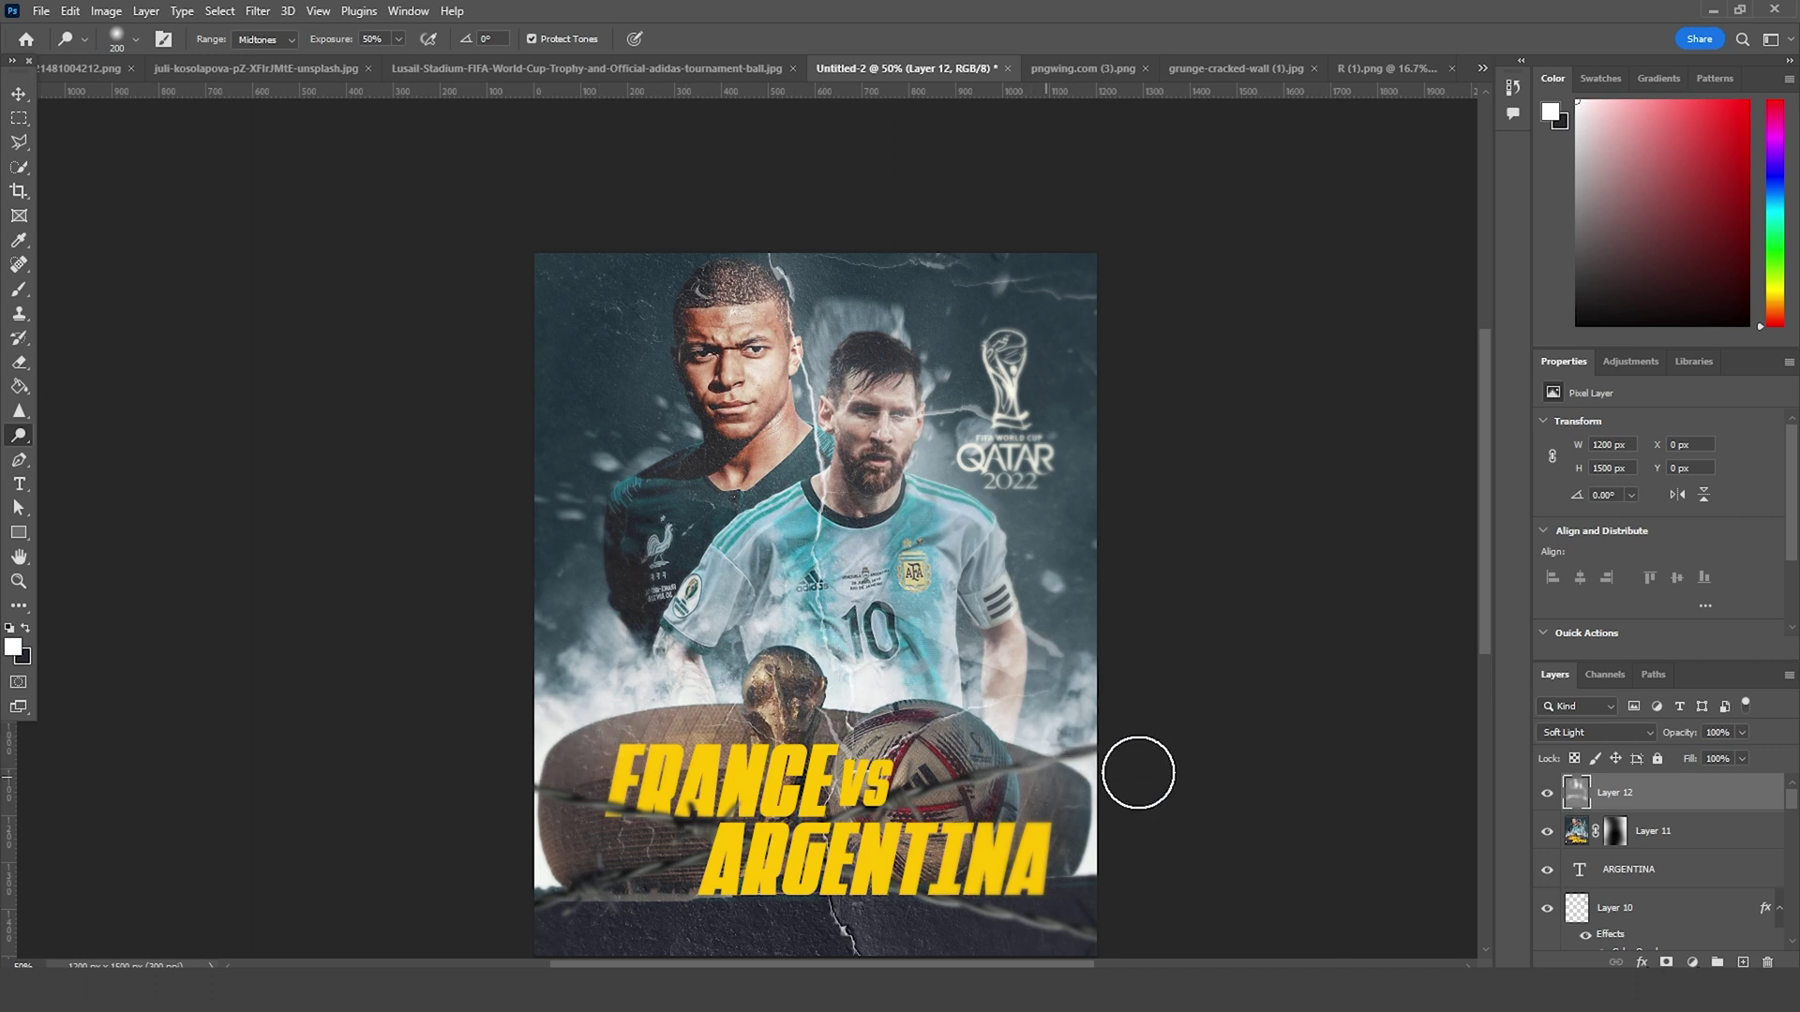
Step: Burn the shadows of the poster on Layer 12 with brushes from 150 to 525 px, range Midtones, exposure 50%, undoing a stray stroke
{"action": "left_click", "coordinate": [120, 458]}
{"action": "key", "text": "bracketright"}
{"action": "mouse_move", "coordinate": [717, 492]}
{"action": "left_mouse_down"}
{"action": "mouse_move", "coordinate": [661, 563]}
{"action": "mouse_move", "coordinate": [689, 614]}
{"action": "mouse_move", "coordinate": [756, 560]}
{"action": "left_mouse_up"}
{"action": "key", "text": "ctrl+z"}
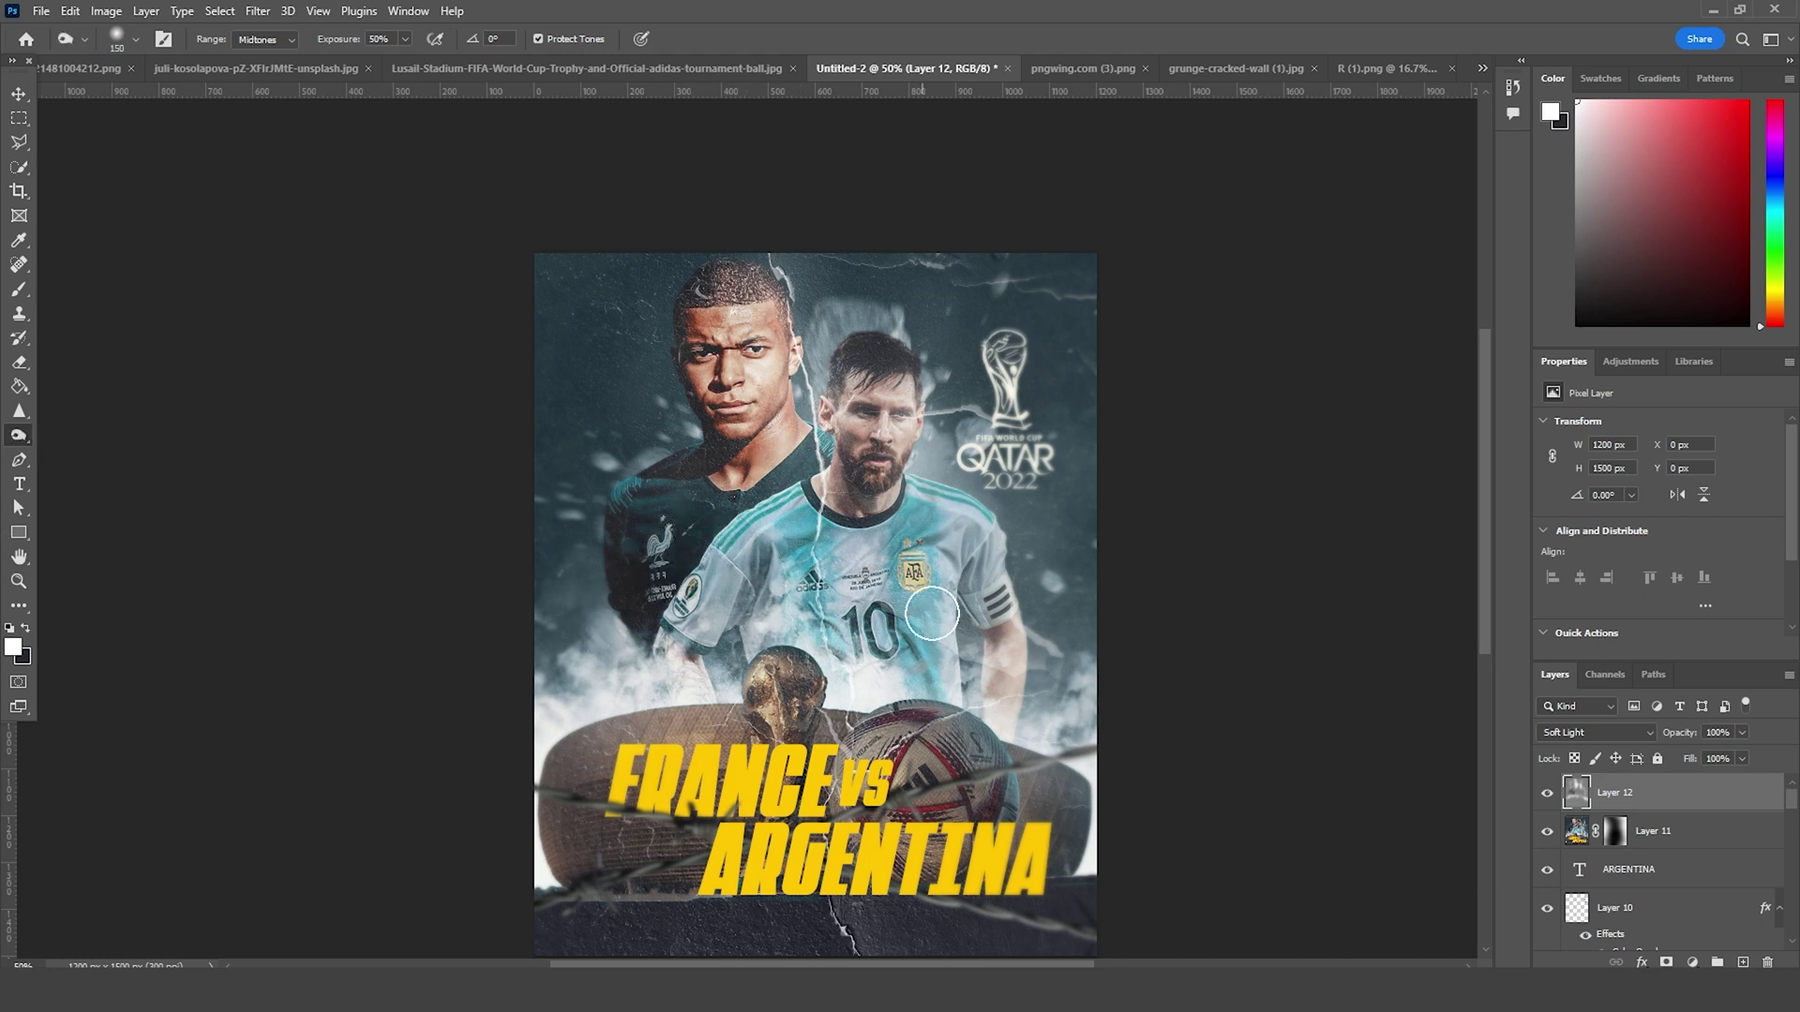
{"action": "key", "text": "bracketleft"}
{"action": "key", "text": "bracketright"}
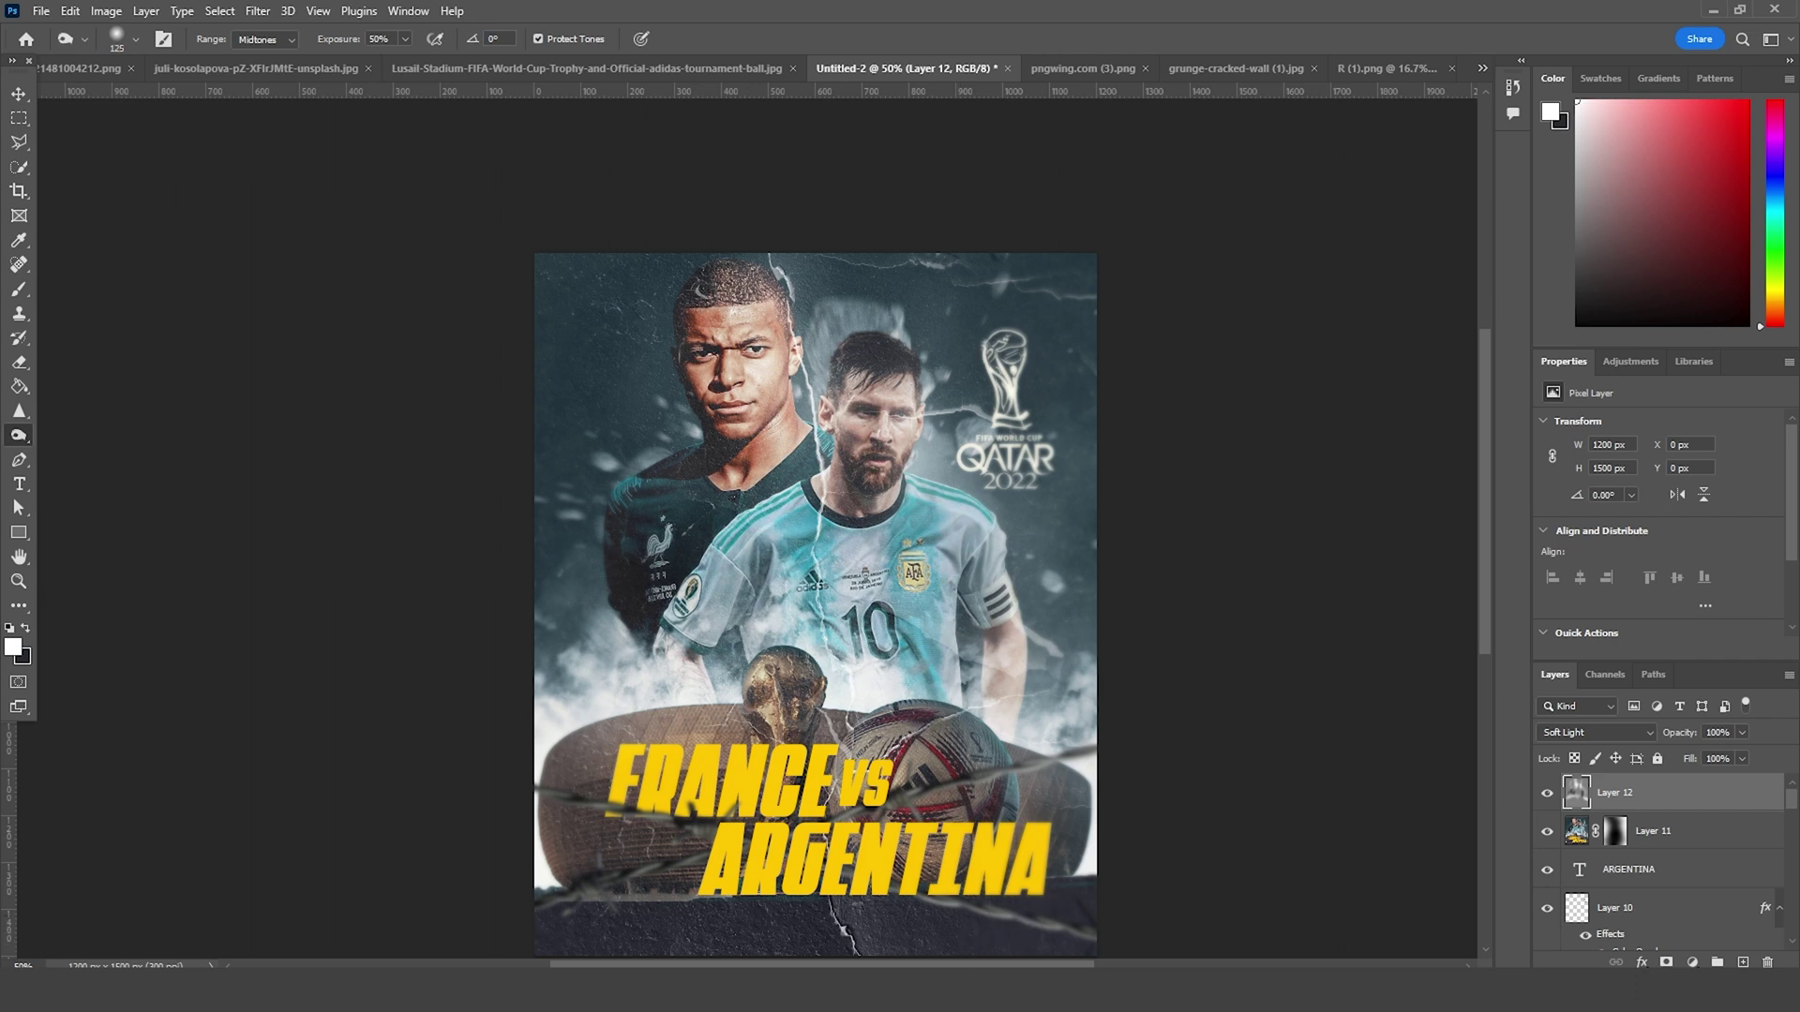
{"action": "scroll", "coordinate": [1144, 663], "scroll_direction": "down", "scroll_amount": 3}
{"action": "key", "text": "bracketright"}
{"action": "key", "text": "bracketright"}
{"action": "key", "text": "bracketright"}
{"action": "key", "text": "bracketright"}
{"action": "key", "text": "bracketright"}
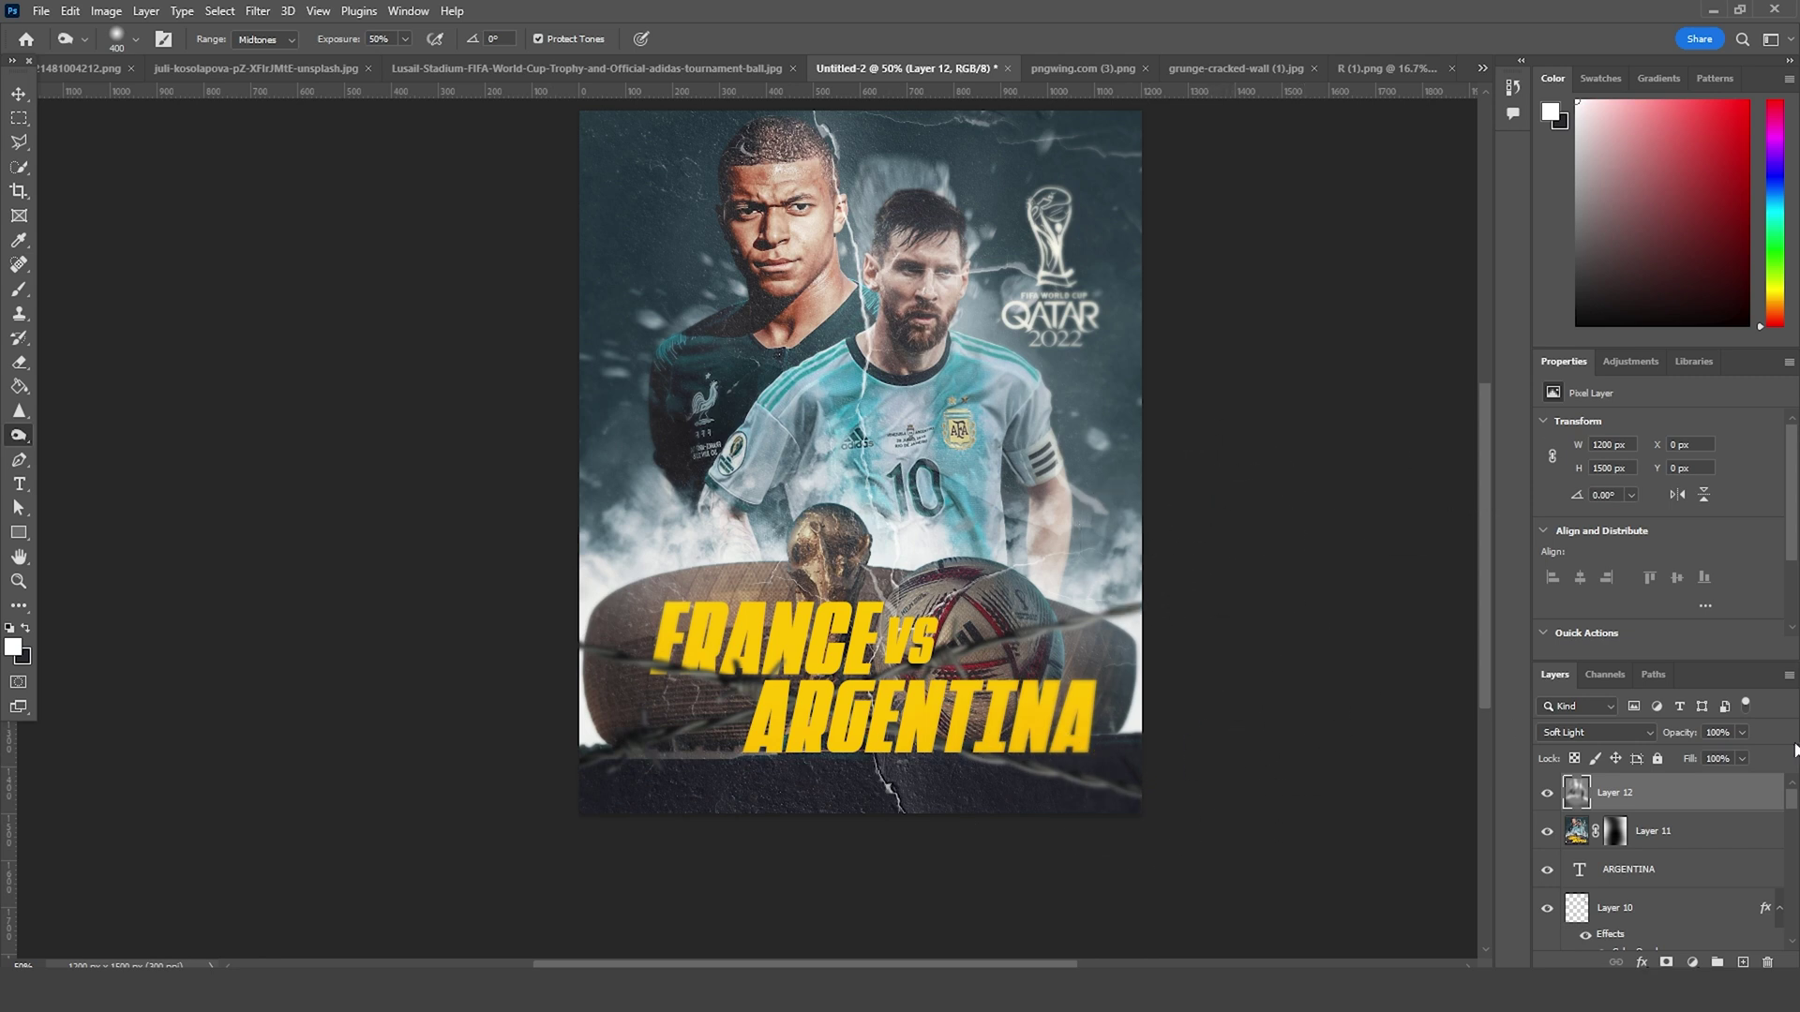
{"action": "scroll", "coordinate": [745, 535], "scroll_direction": "down", "scroll_amount": 1}
{"action": "scroll", "coordinate": [858, 348], "scroll_direction": "up", "scroll_amount": 1}
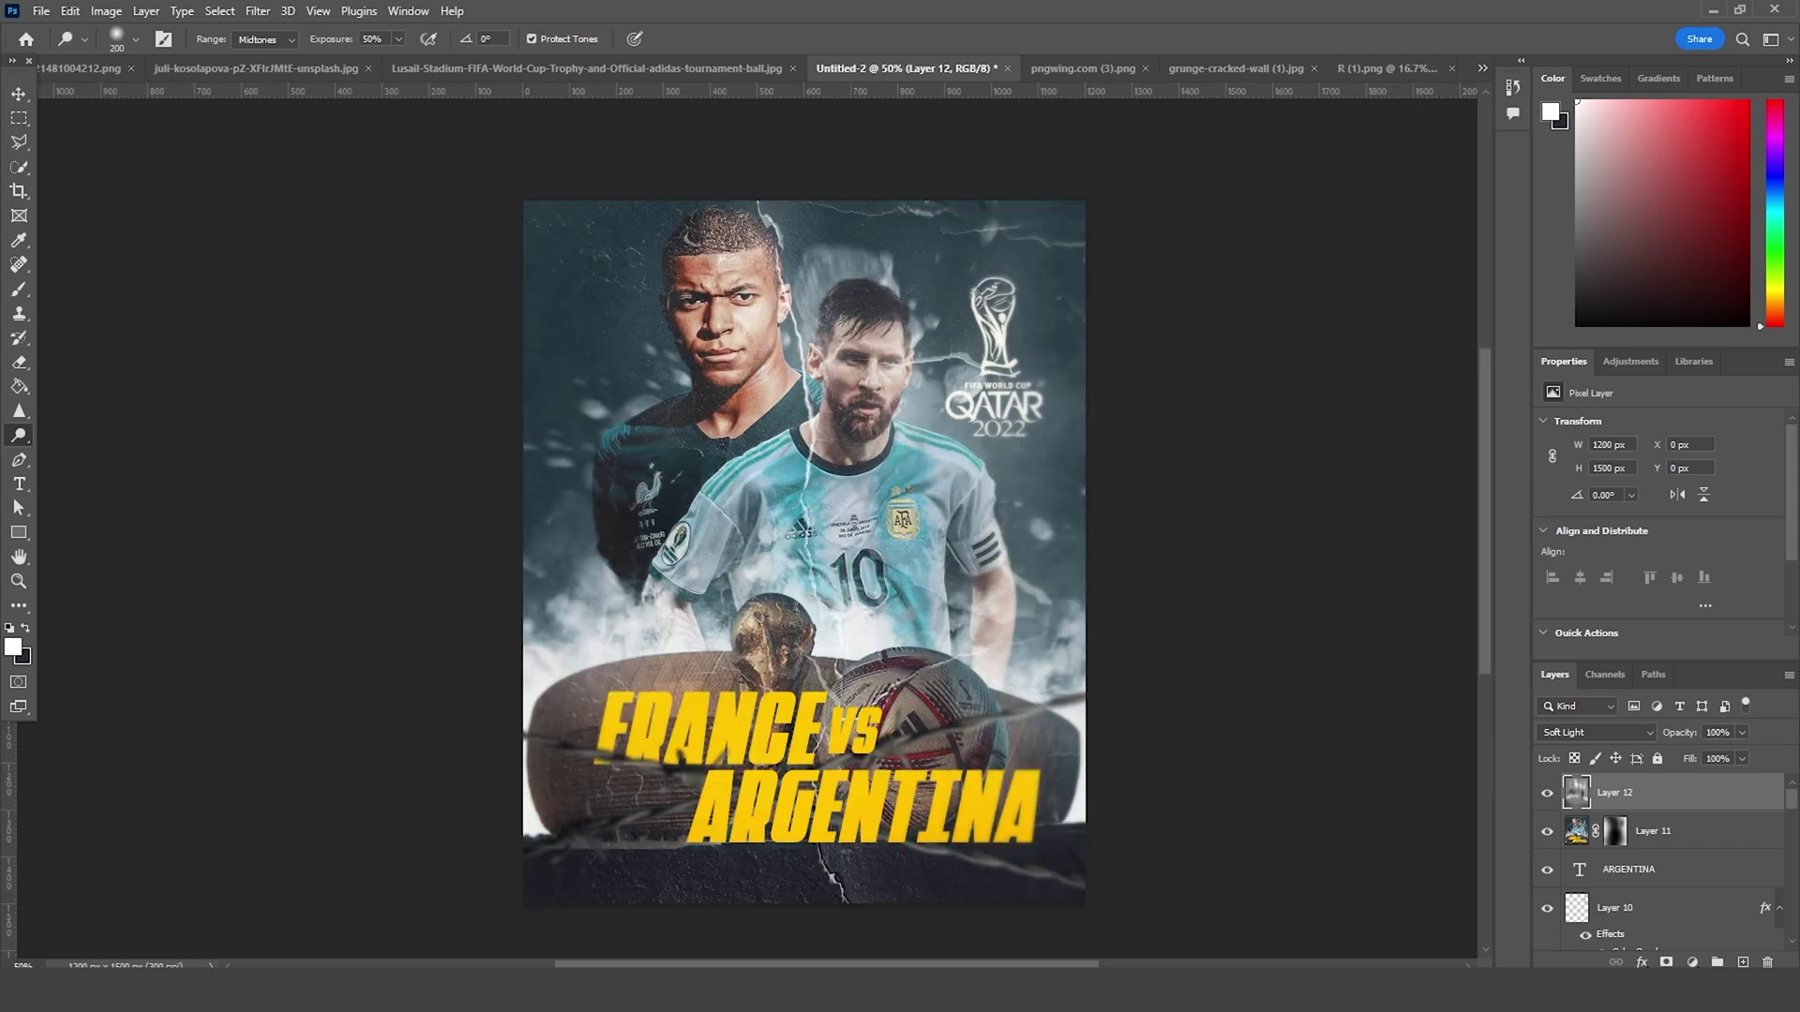